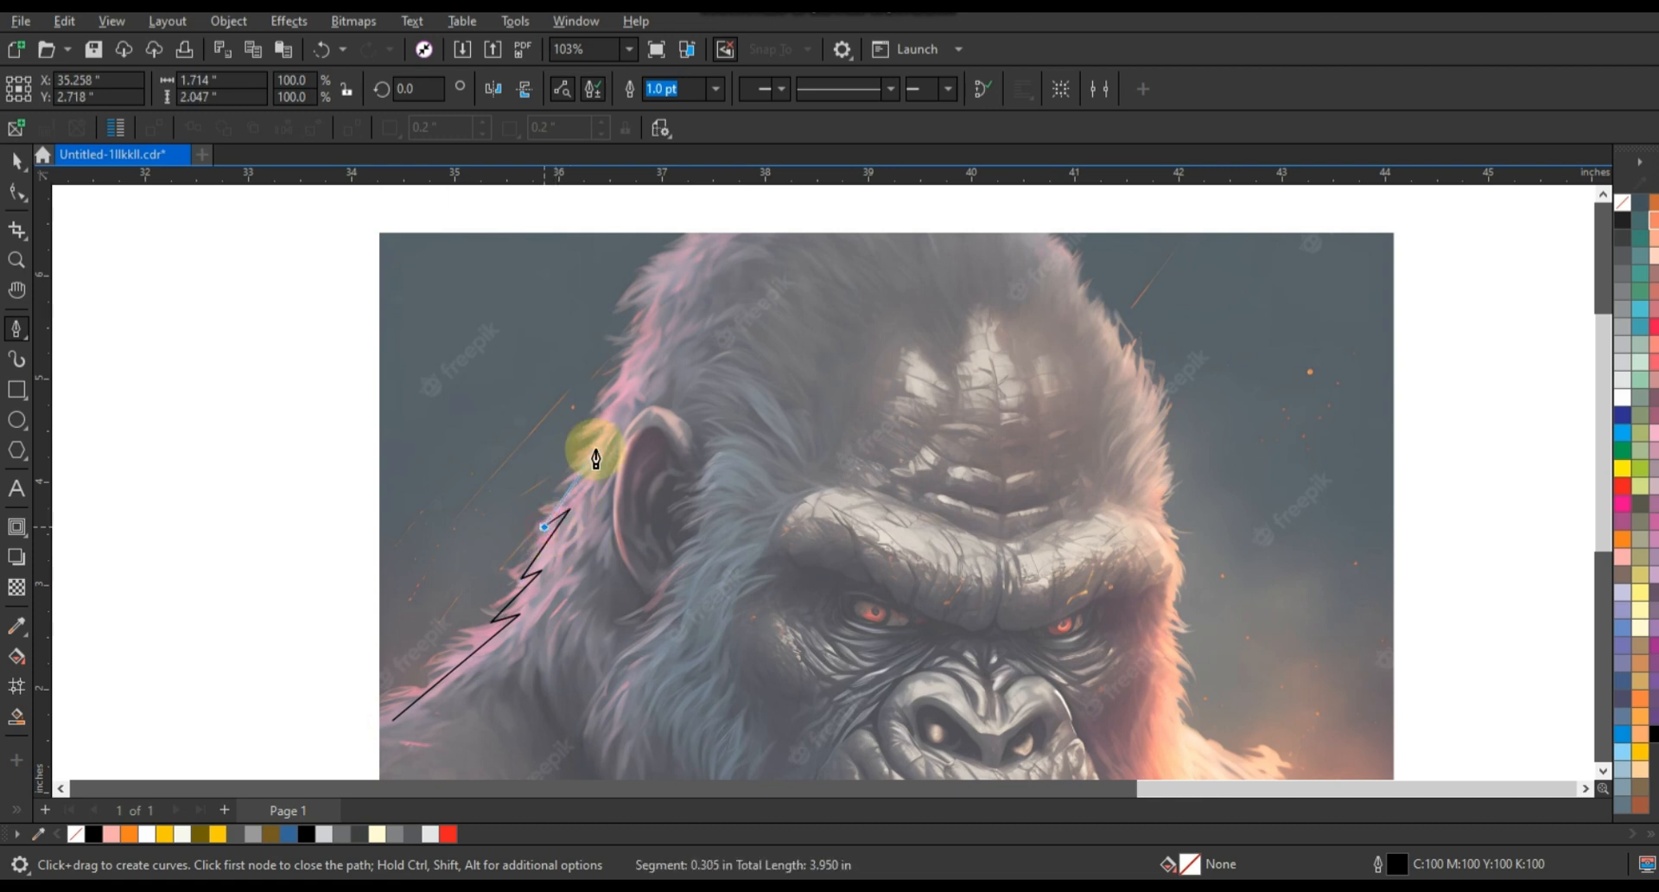
Step: Trace the jagged fur edge with the Pen tool up the left side of the gorilla's head, over the crown and down the right cheek
{"action": "left_click", "coordinate": [579, 457]}
{"action": "left_click", "coordinate": [619, 389]}
{"action": "left_click", "coordinate": [595, 410]}
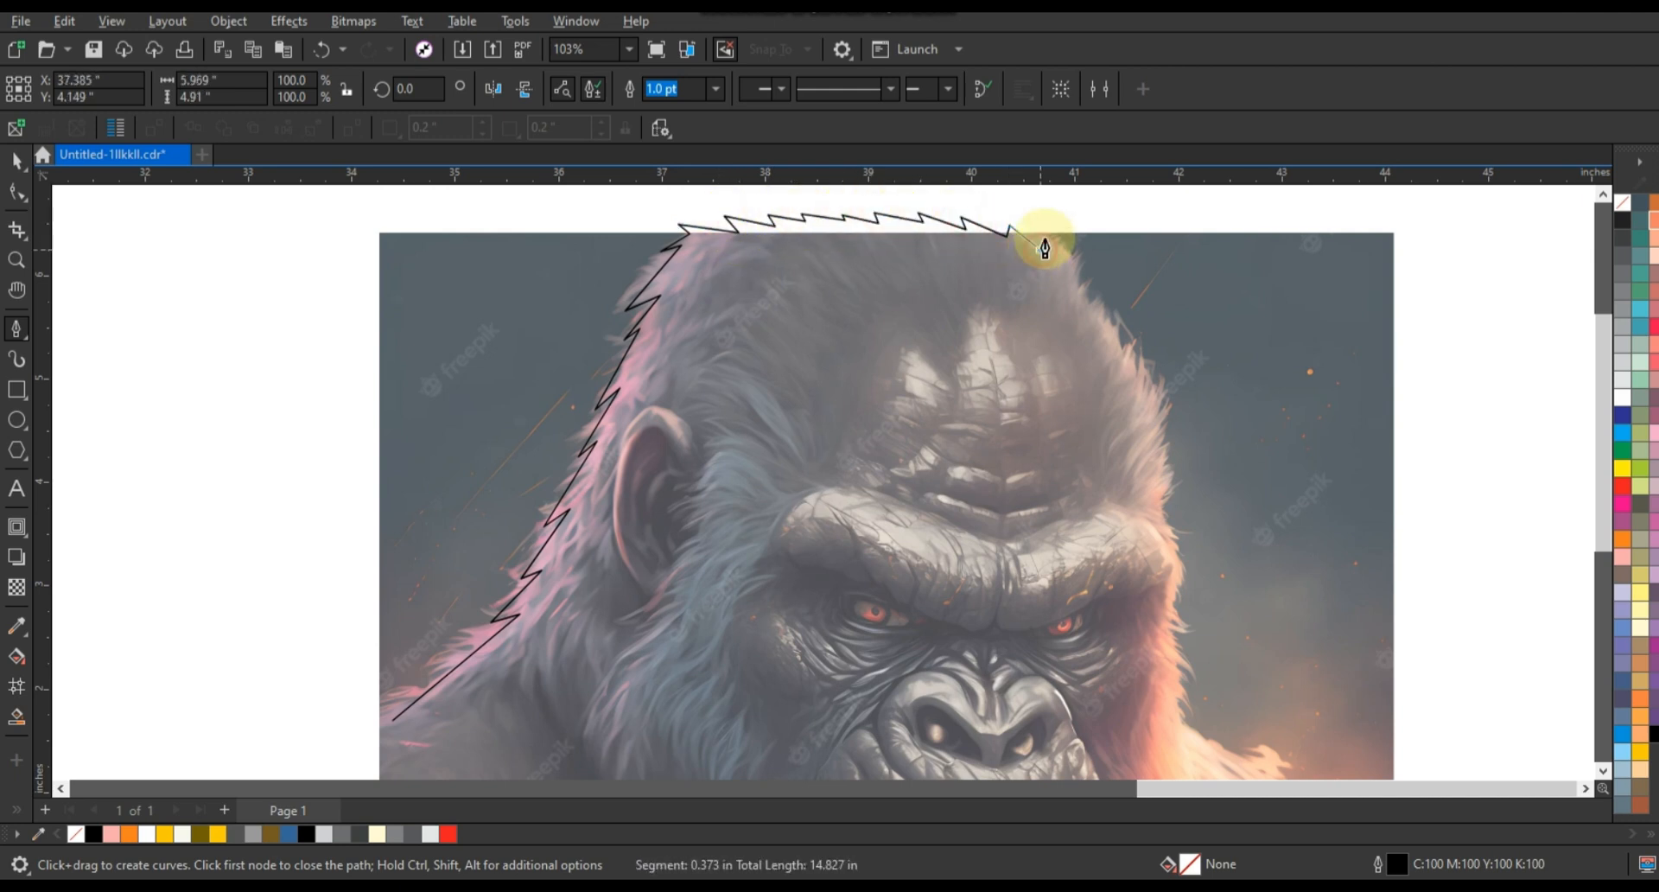
{"action": "left_click_drag", "start_coordinate": [1085, 304], "coordinate": [1105, 332]}
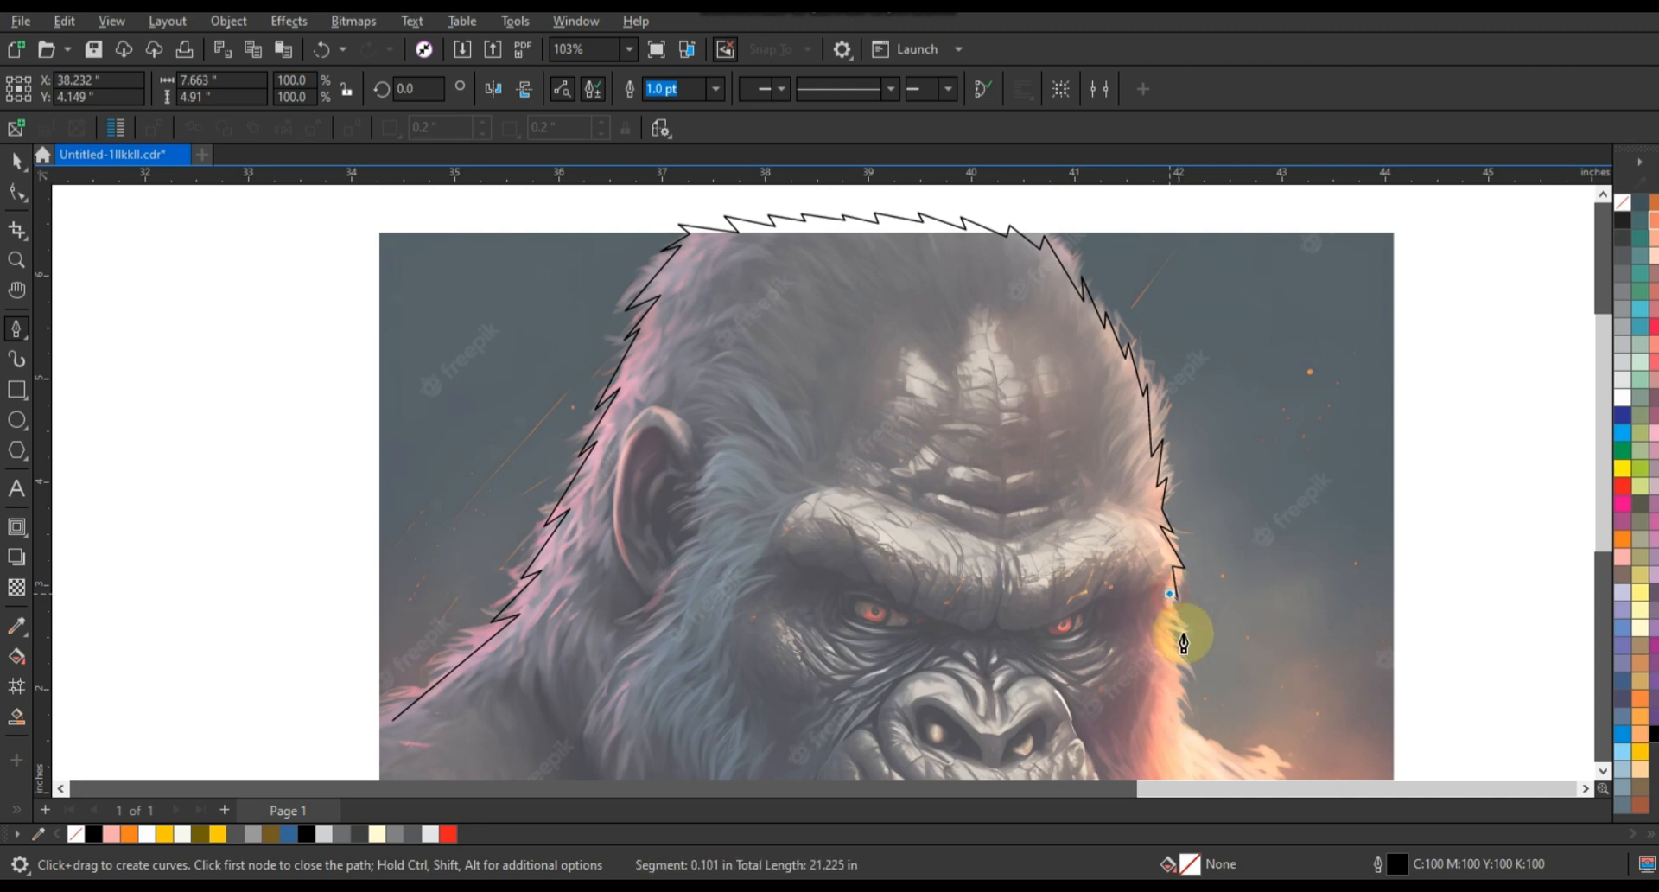
{"action": "left_click", "coordinate": [1175, 714]}
Step: Continue the outline along the gorilla's right-hand shoulder to the photo's edge and extend its other end beyond the photo's left edge
{"action": "key", "text": "space"}
{"action": "left_click", "coordinate": [1603, 771]}
{"action": "key", "text": "space"}
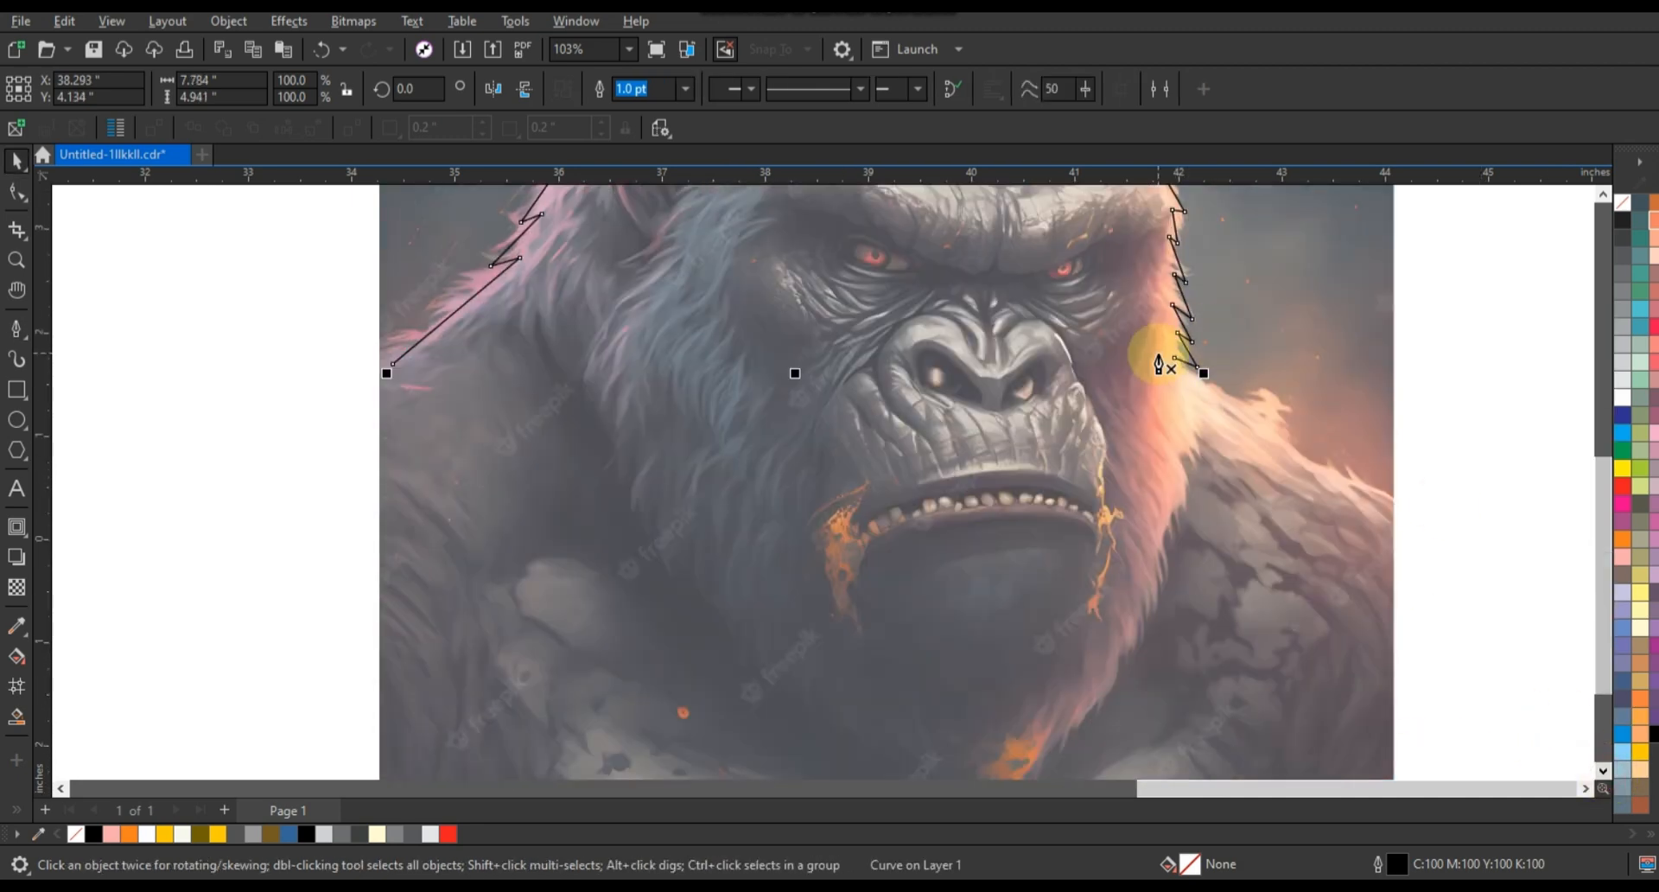
{"action": "key", "text": "space"}
{"action": "left_click", "coordinate": [1174, 358]}
{"action": "left_click", "coordinate": [1293, 464]}
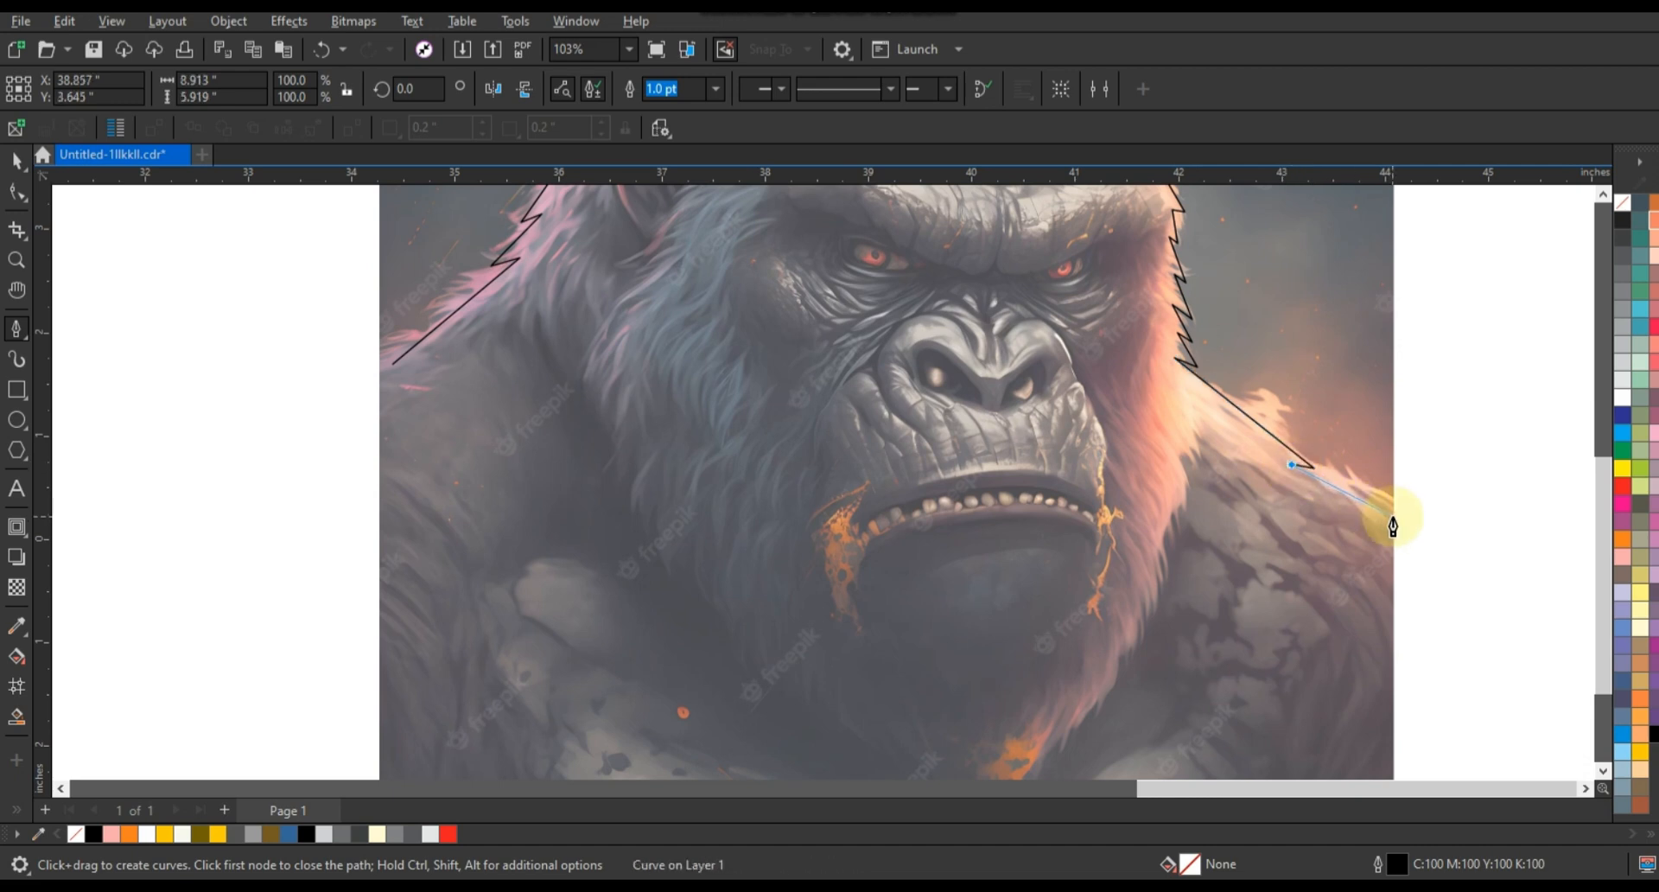
{"action": "double_click", "coordinate": [1397, 517]}
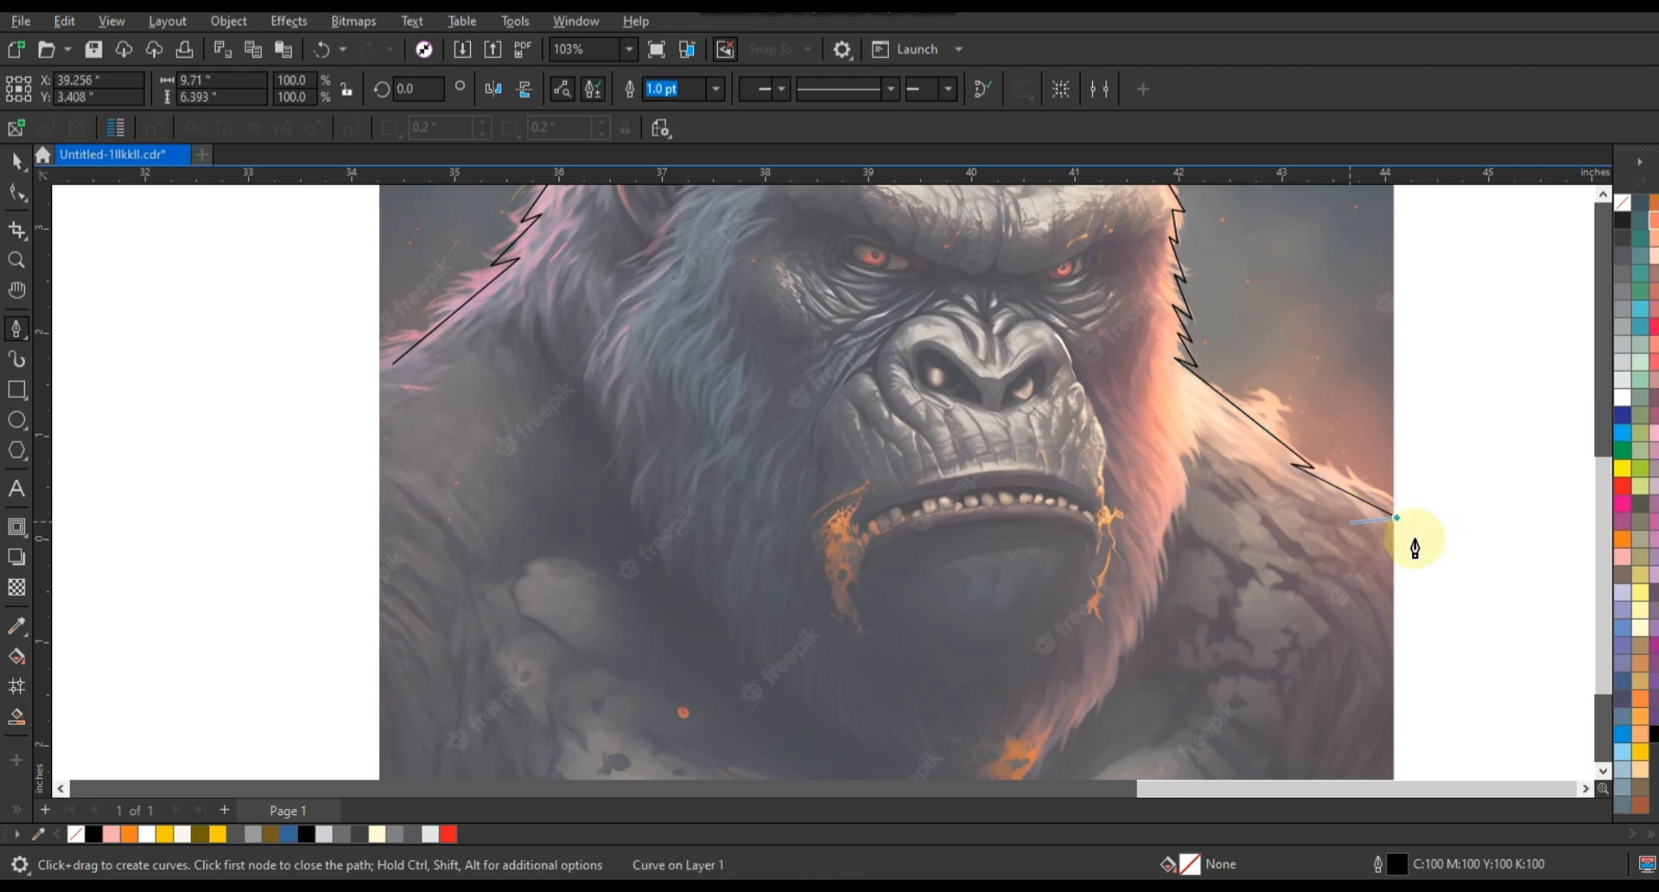
{"action": "left_click", "coordinate": [394, 364]}
{"action": "key", "text": "space"}
Step: Convert all segments of the outline to curves and raise the crown nodes by about 0.26 in above the photo
{"action": "scroll", "coordinate": [881, 653], "scroll_direction": "down", "scroll_amount": 1}
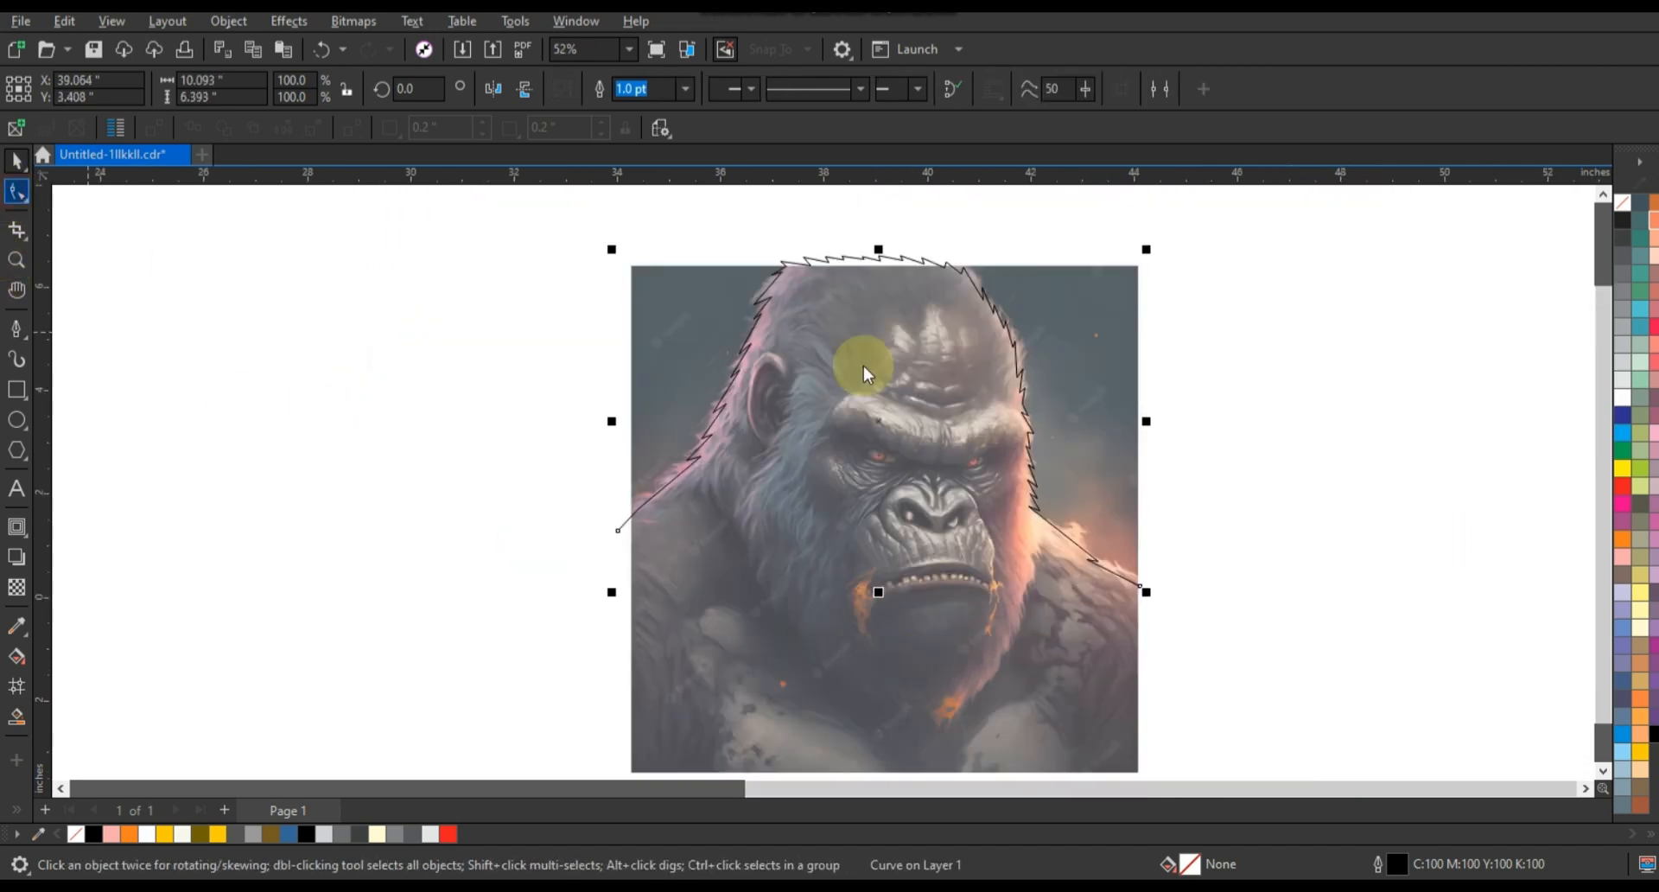
{"action": "left_click_drag", "start_coordinate": [596, 221], "coordinate": [1191, 684]}
{"action": "left_click", "coordinate": [307, 92]}
{"action": "left_click", "coordinate": [17, 261]}
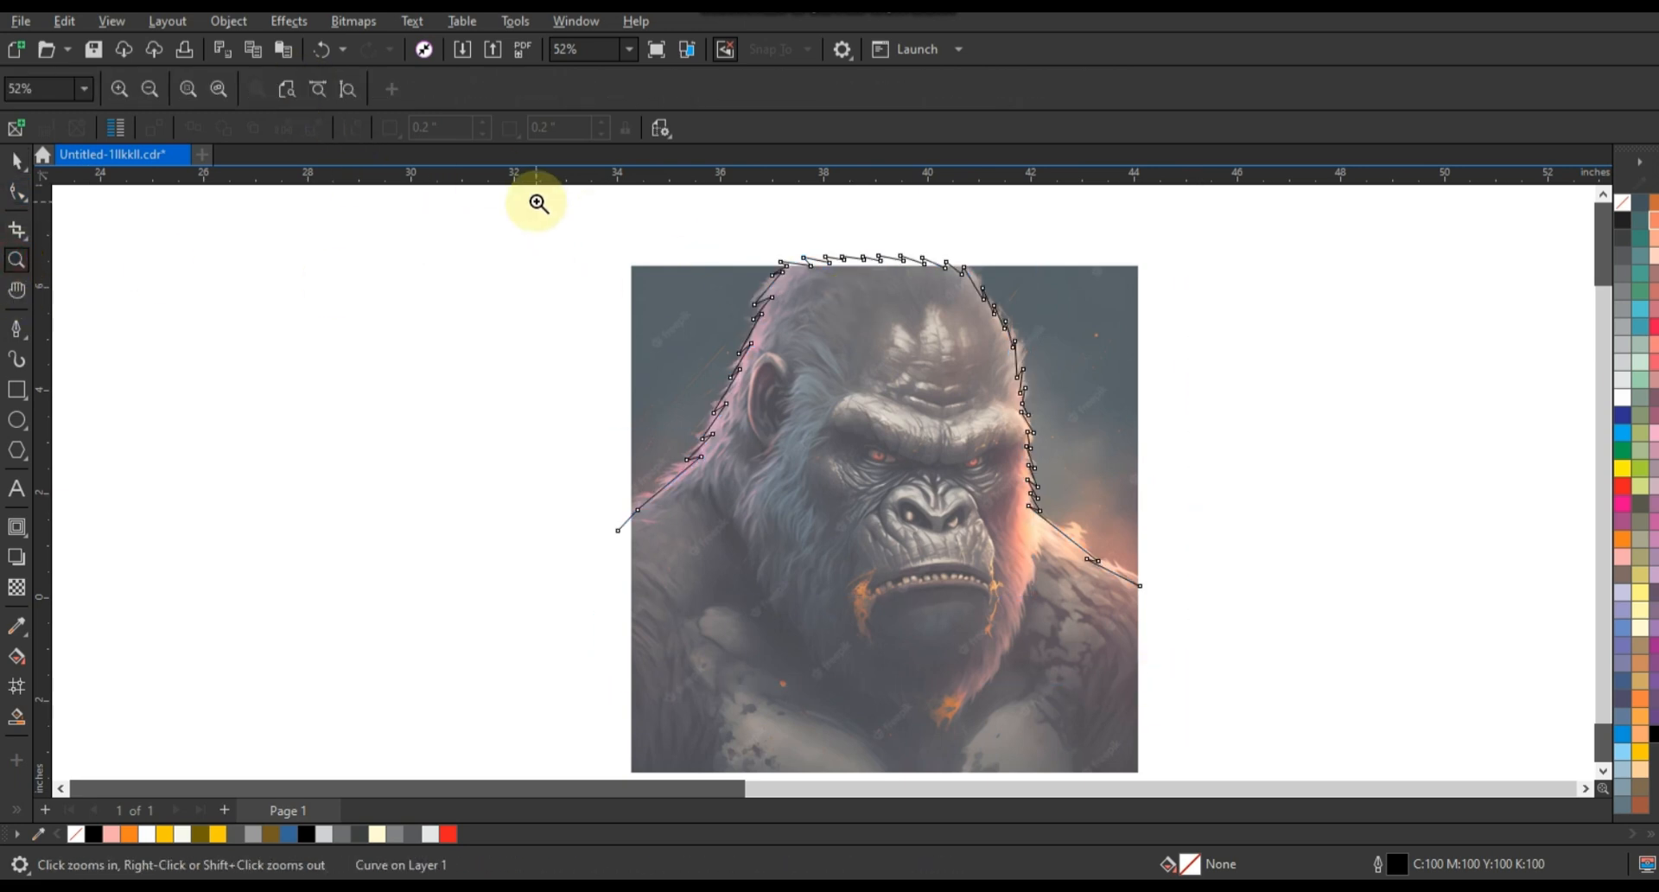
{"action": "left_click_drag", "start_coordinate": [538, 202], "coordinate": [1212, 618]}
{"action": "left_click", "coordinate": [1604, 194]}
{"action": "left_click", "coordinate": [23, 197]}
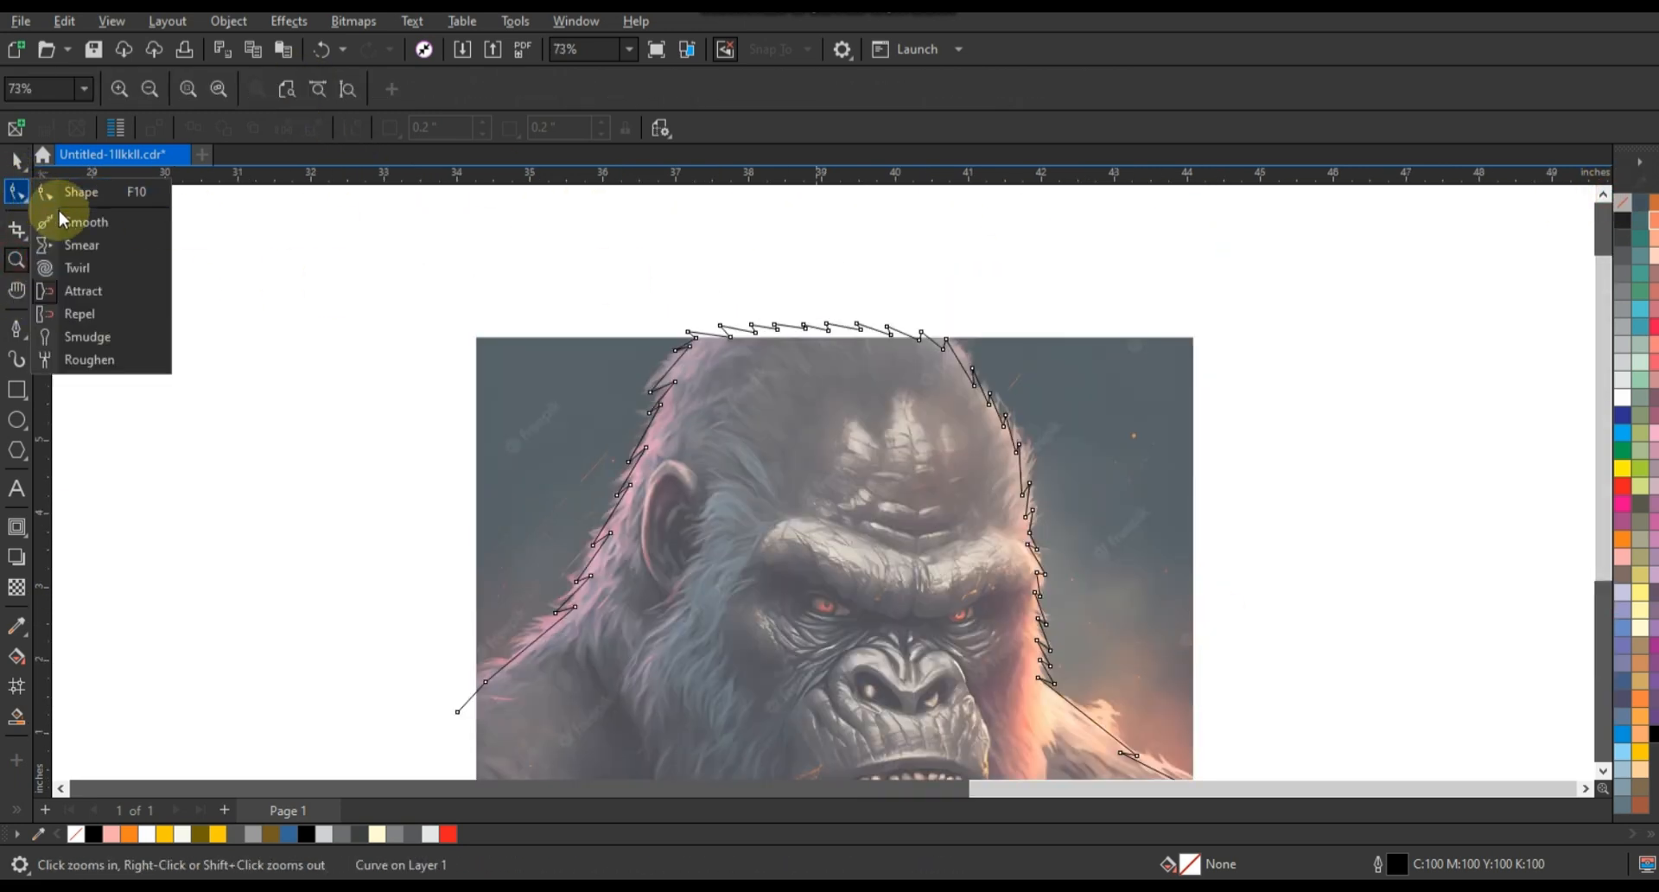
{"action": "left_click", "coordinate": [74, 193]}
{"action": "left_click_drag", "start_coordinate": [655, 274], "coordinate": [935, 355]}
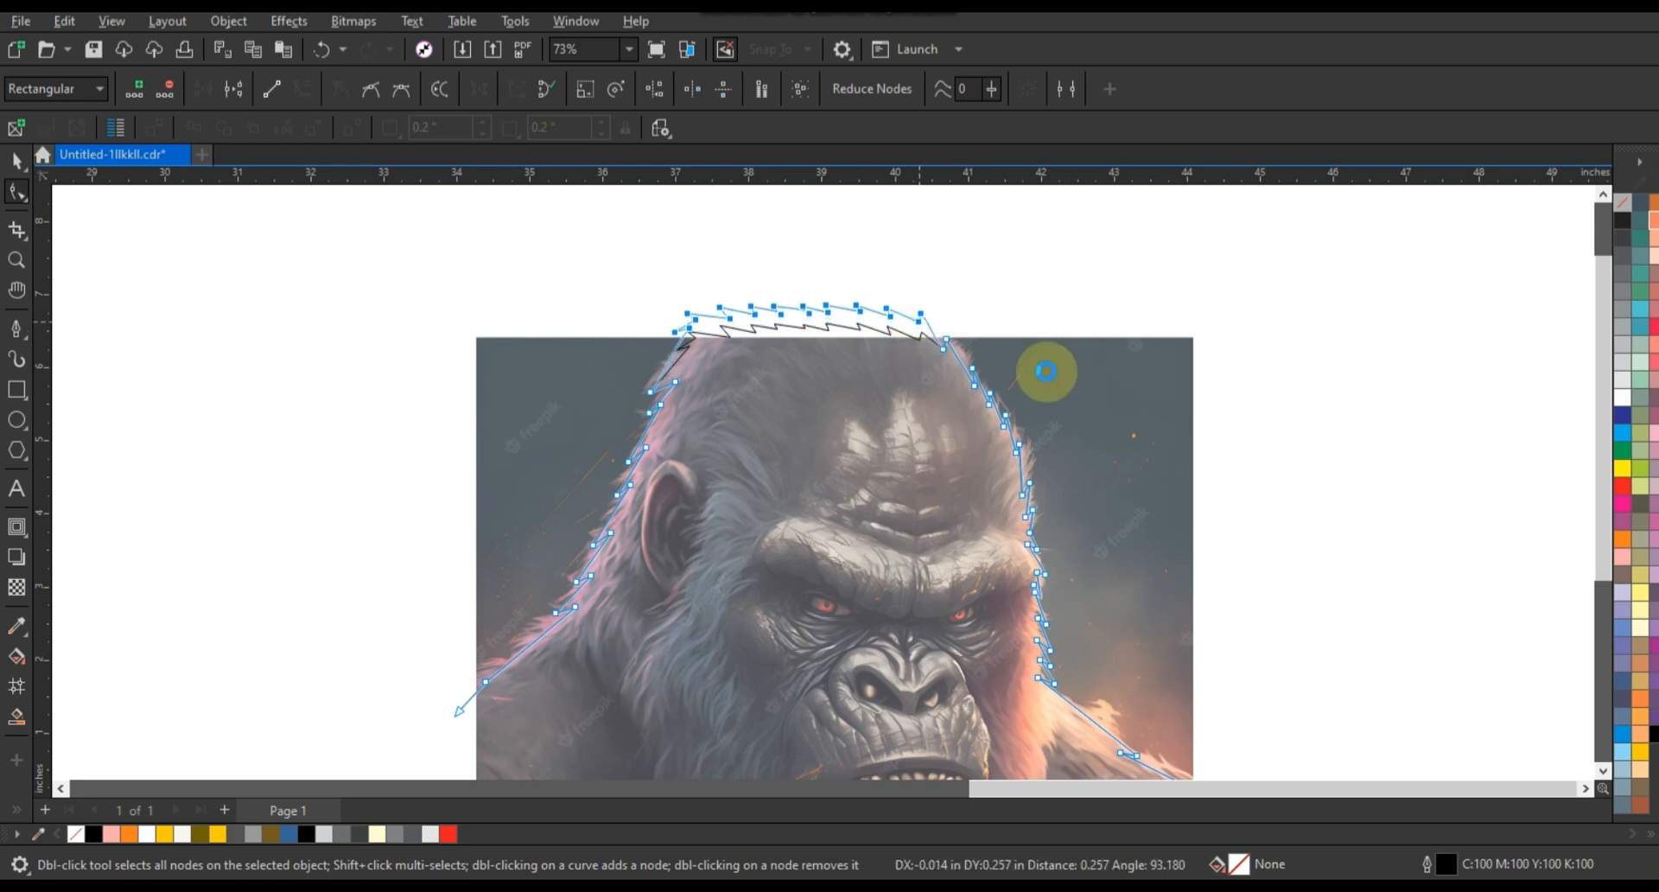
Step: Bend the outline segments into curves along the left shoulder and the fur below the ear
{"action": "left_click", "coordinate": [17, 259]}
{"action": "left_click_drag", "start_coordinate": [377, 496], "coordinate": [802, 700]}
{"action": "left_click", "coordinate": [17, 195]}
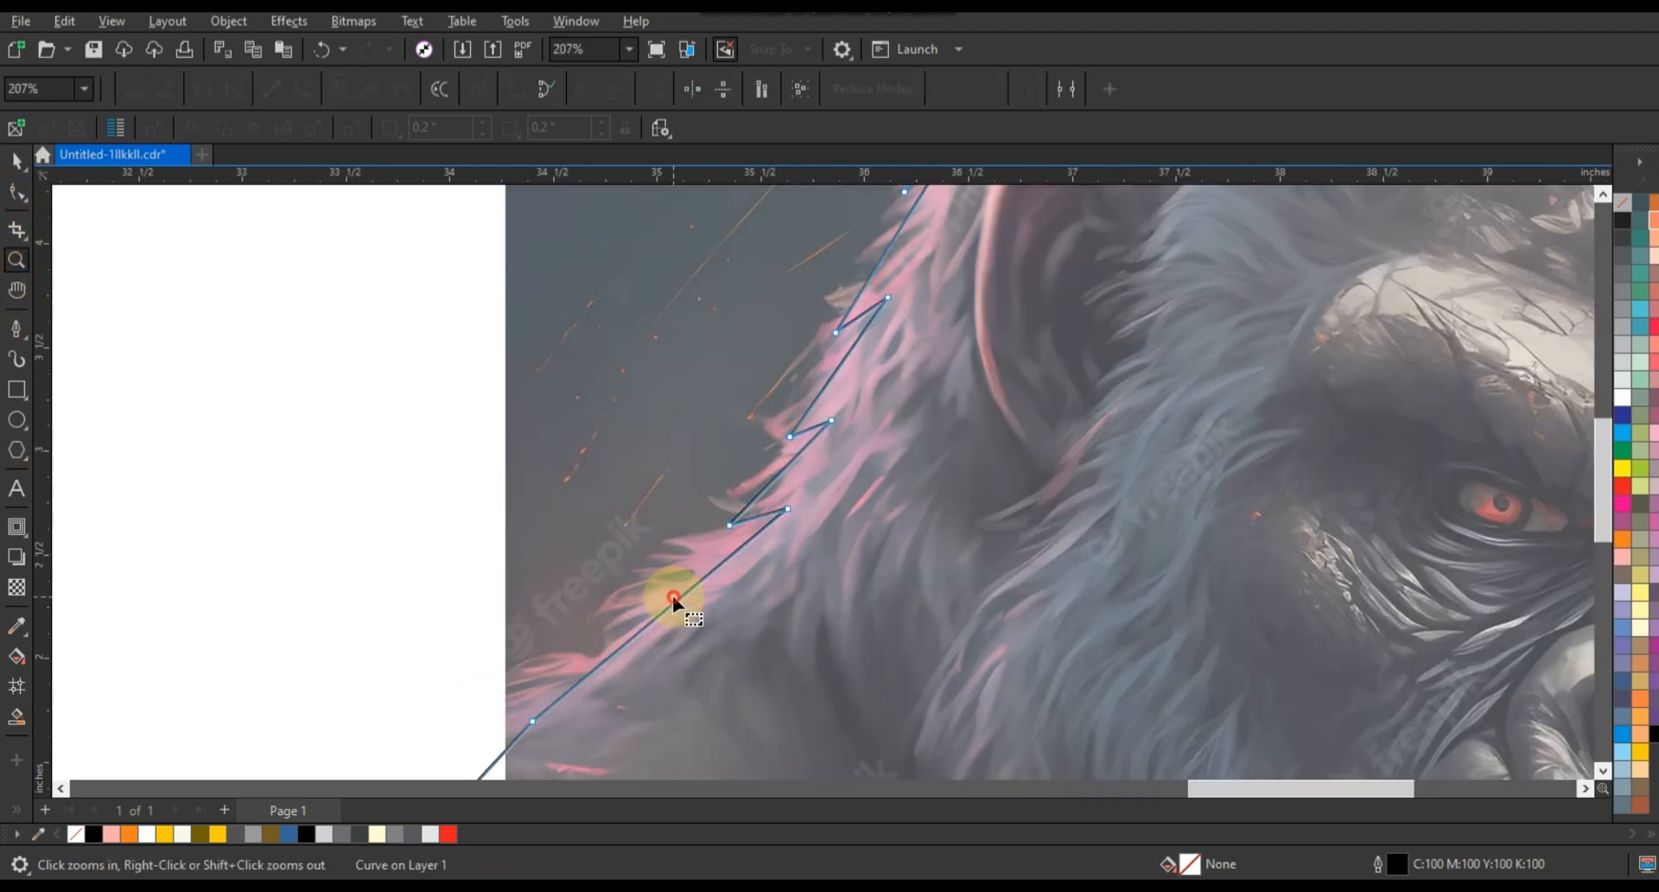
{"action": "left_click", "coordinate": [659, 604]}
{"action": "left_click_drag", "start_coordinate": [659, 604], "coordinate": [787, 484]}
{"action": "left_click_drag", "start_coordinate": [832, 378], "coordinate": [842, 384]}
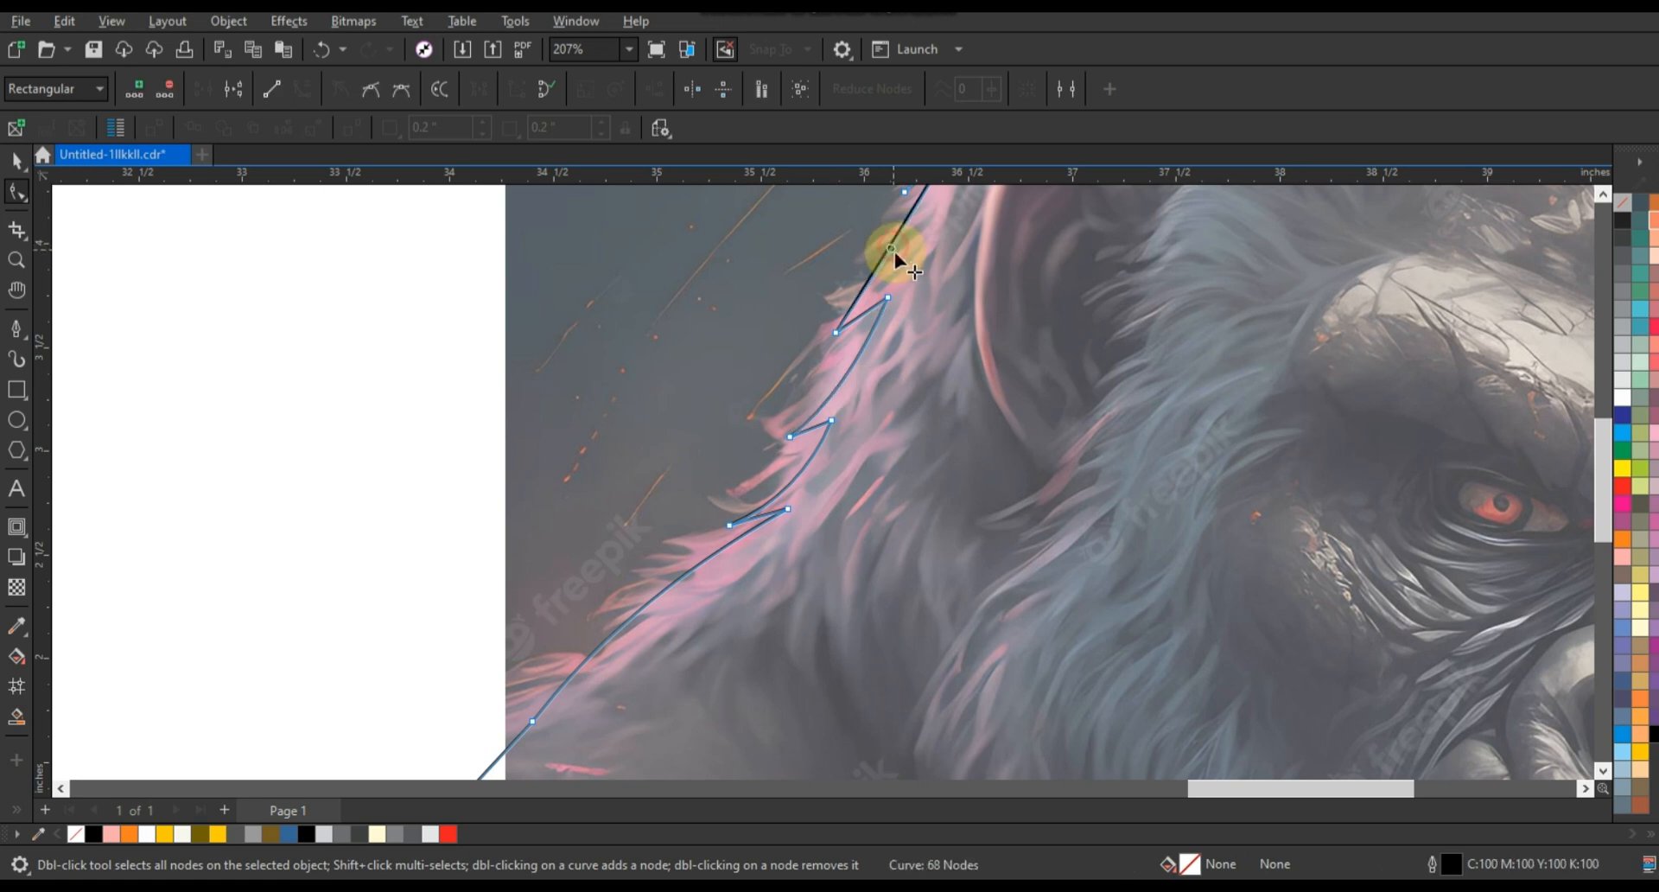
{"action": "left_click_drag", "start_coordinate": [894, 251], "coordinate": [901, 256]}
Step: Bend the outline's fur segments into curves along the left side of the head up toward the crown
{"action": "left_click", "coordinate": [1603, 195]}
{"action": "left_click_drag", "start_coordinate": [943, 426], "coordinate": [945, 431]}
{"action": "left_click_drag", "start_coordinate": [973, 334], "coordinate": [977, 336]}
{"action": "left_click", "coordinate": [1603, 195]}
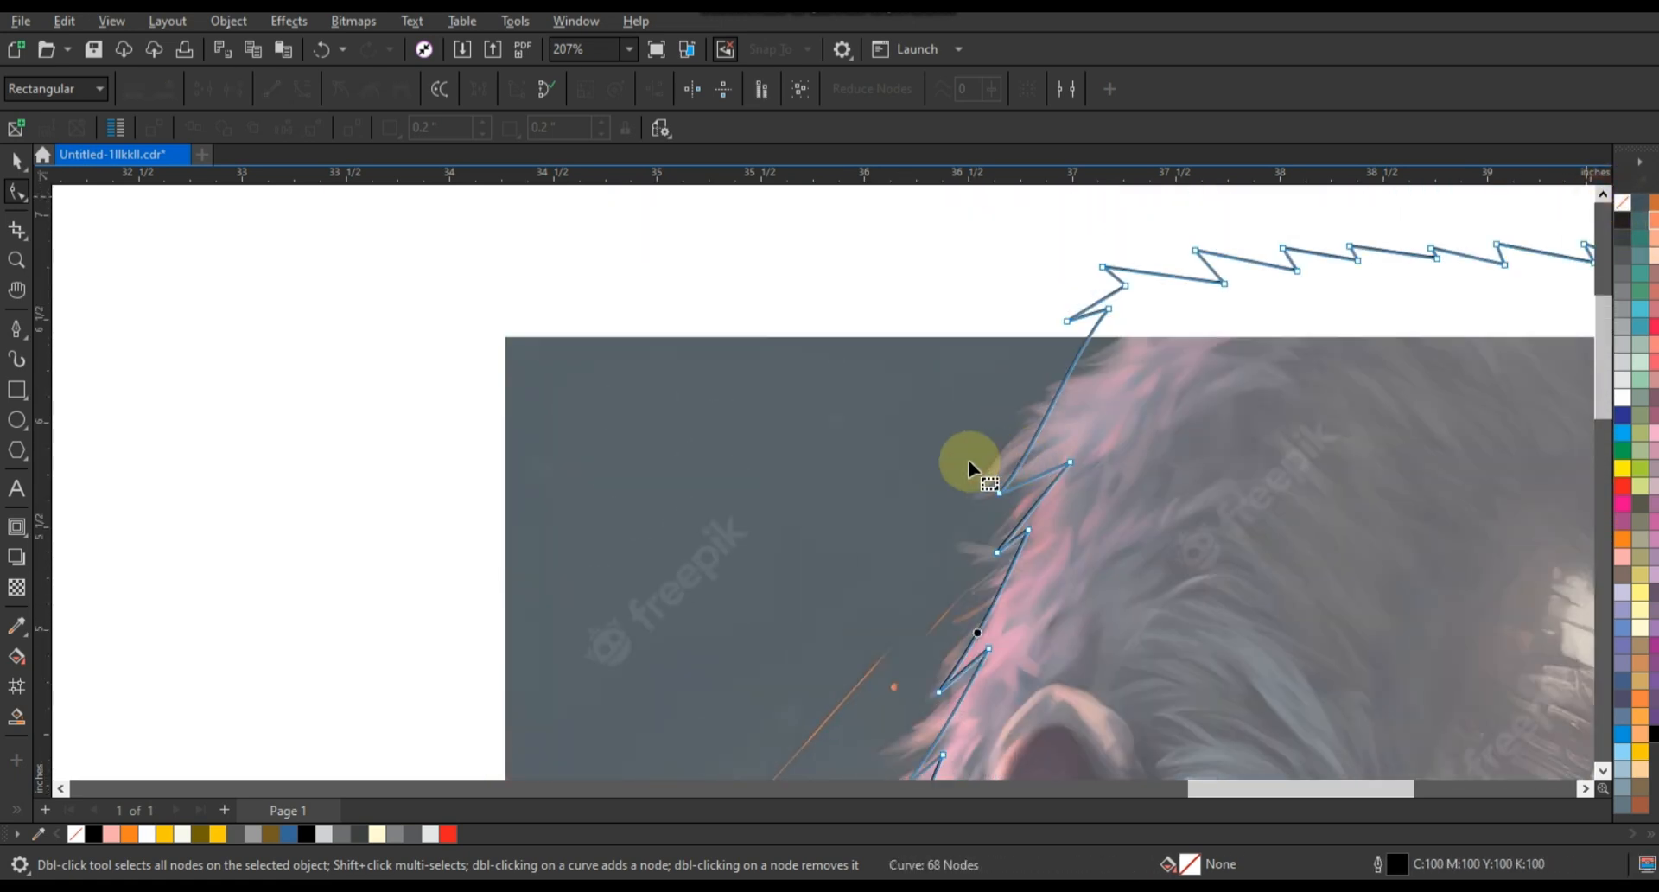
{"action": "left_click_drag", "start_coordinate": [1037, 452], "coordinate": [1078, 359]}
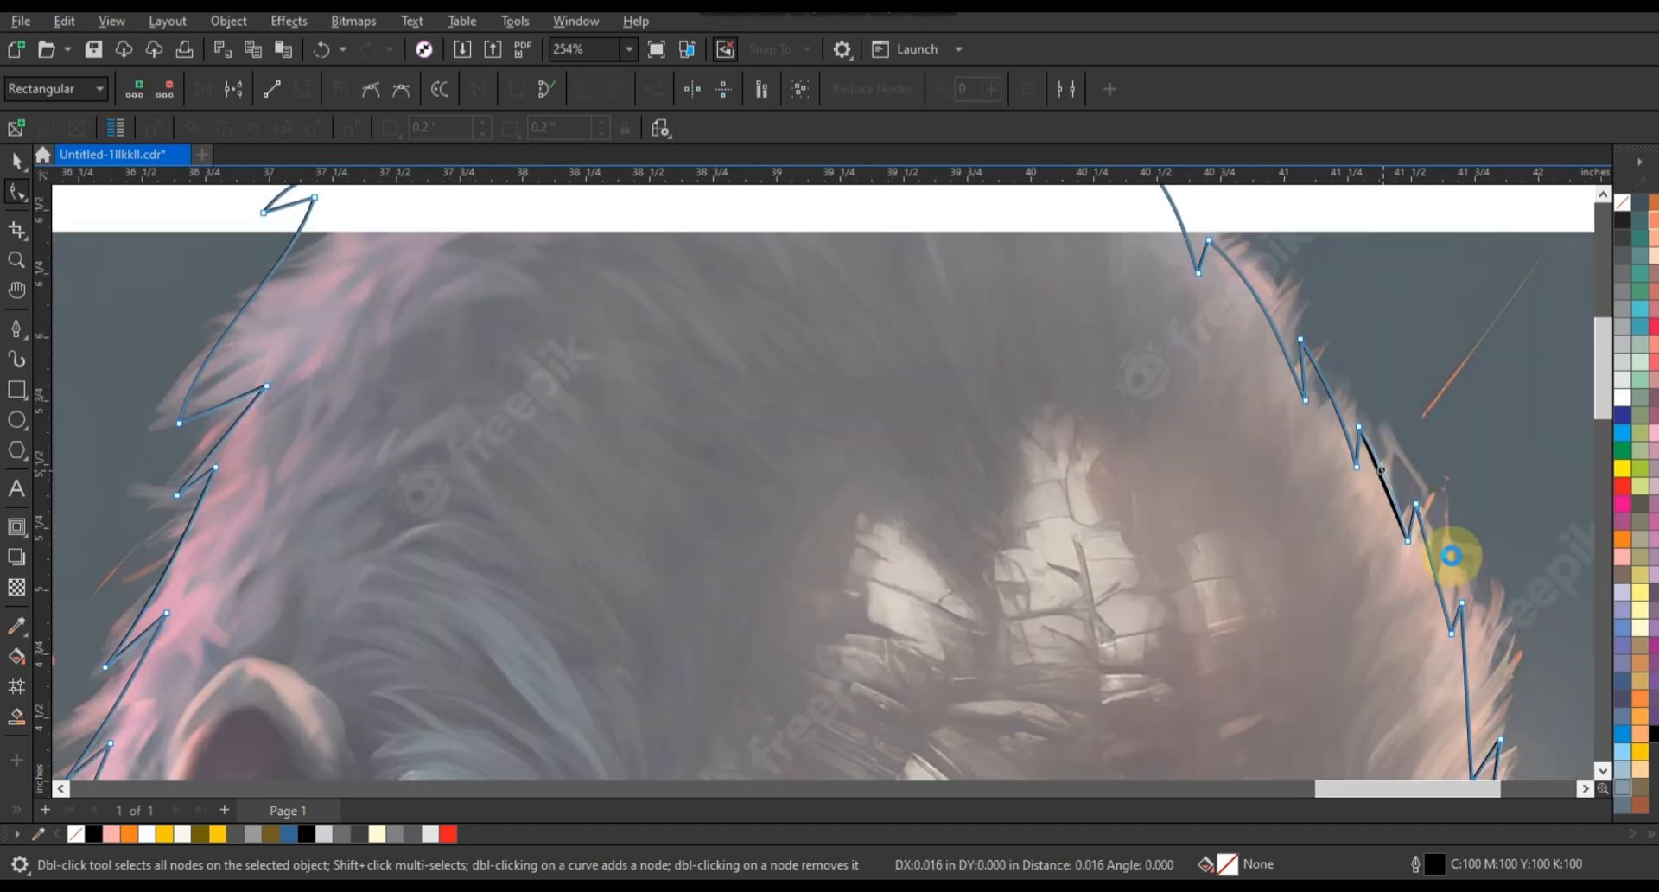
Step: Bend the outline's segments into curves down the right side of the head and along the right-hand shoulder
{"action": "left_click", "coordinate": [1452, 555]}
{"action": "left_click", "coordinate": [1602, 769]}
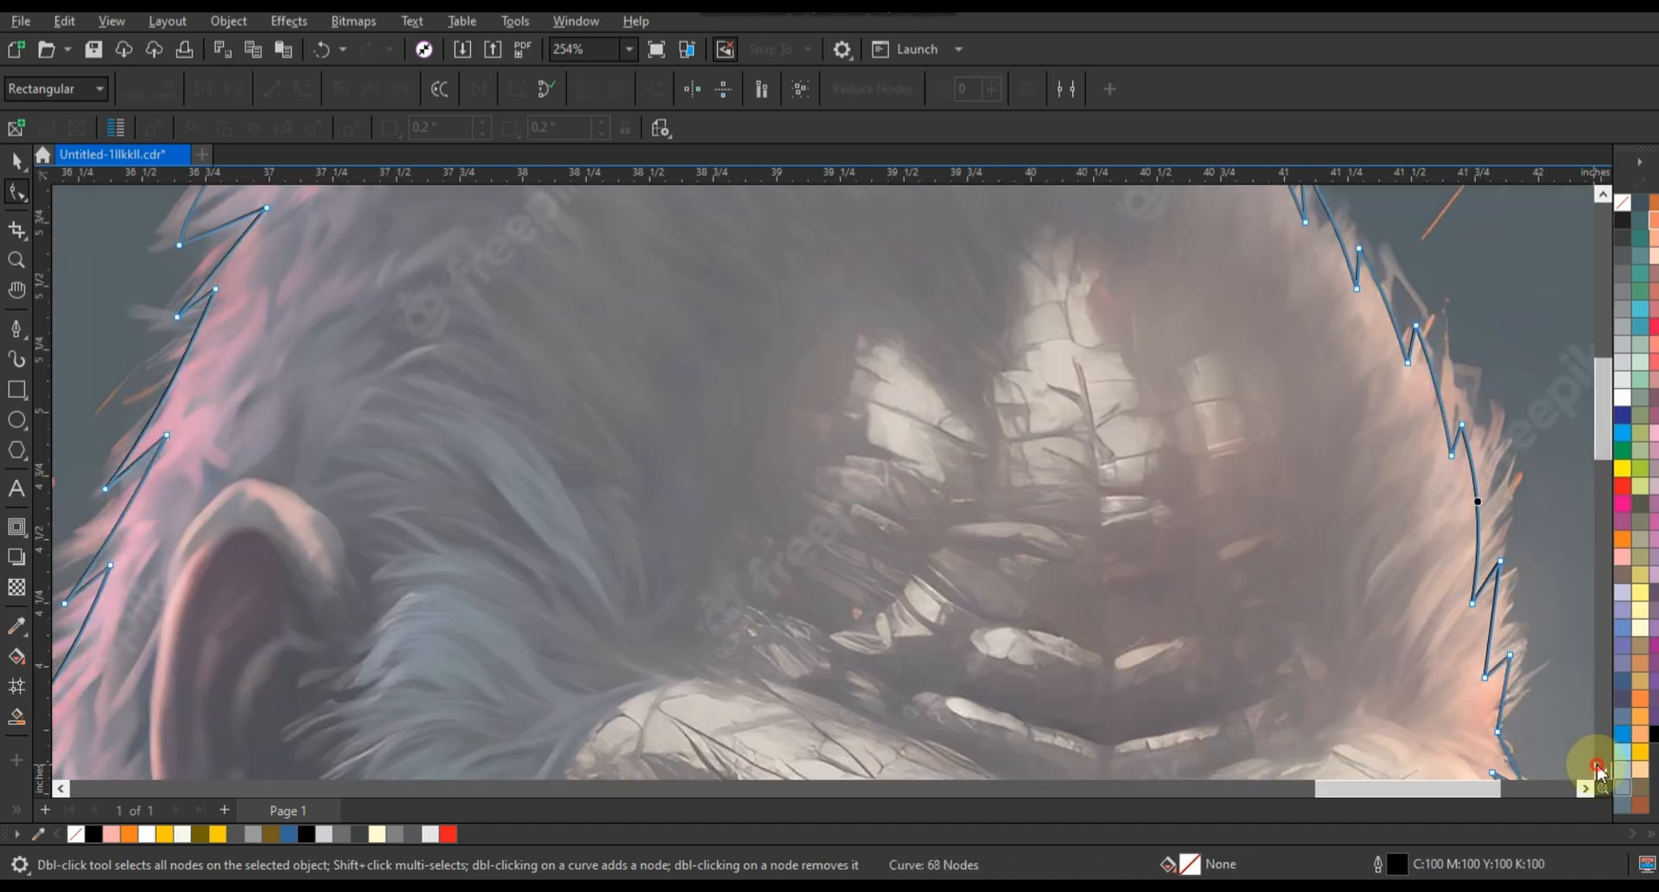
{"action": "left_click", "coordinate": [1602, 770]}
{"action": "left_click", "coordinate": [1493, 486]}
{"action": "scroll", "coordinate": [1147, 437], "scroll_direction": "down", "scroll_amount": 1}
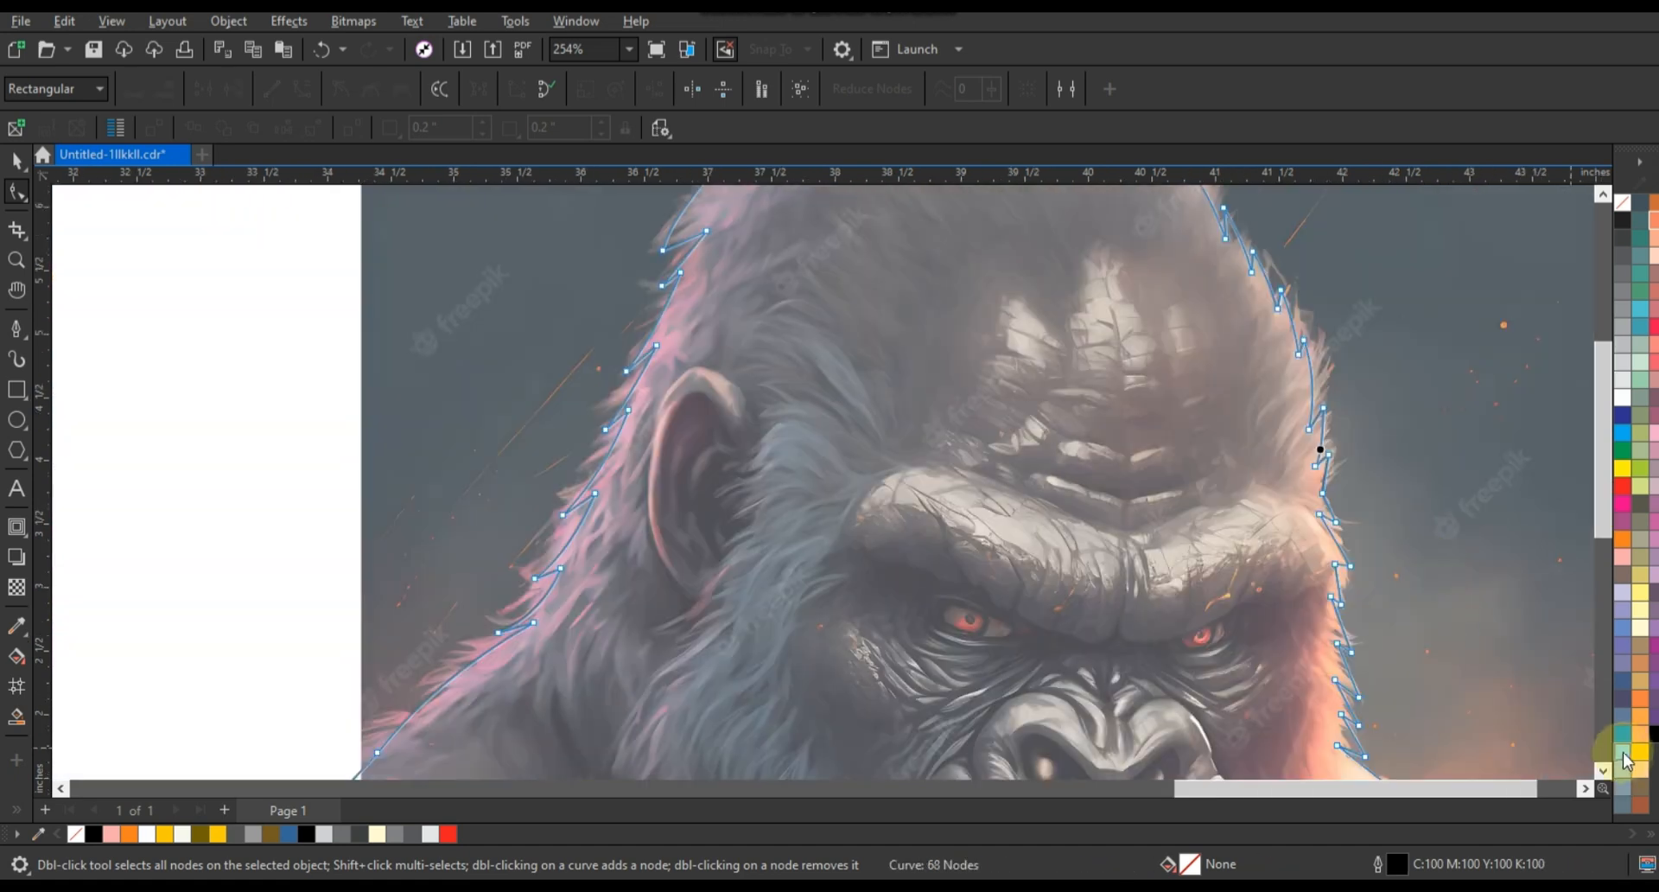
{"action": "left_click", "coordinate": [1604, 770]}
{"action": "mouse_move", "coordinate": [1345, 492]}
{"action": "left_mouse_down"}
{"action": "mouse_move", "coordinate": [1362, 540]}
{"action": "mouse_move", "coordinate": [1349, 516]}
{"action": "left_mouse_up"}
{"action": "left_click", "coordinate": [1521, 714]}
{"action": "scroll", "coordinate": [868, 536], "scroll_direction": "down", "scroll_amount": 1}
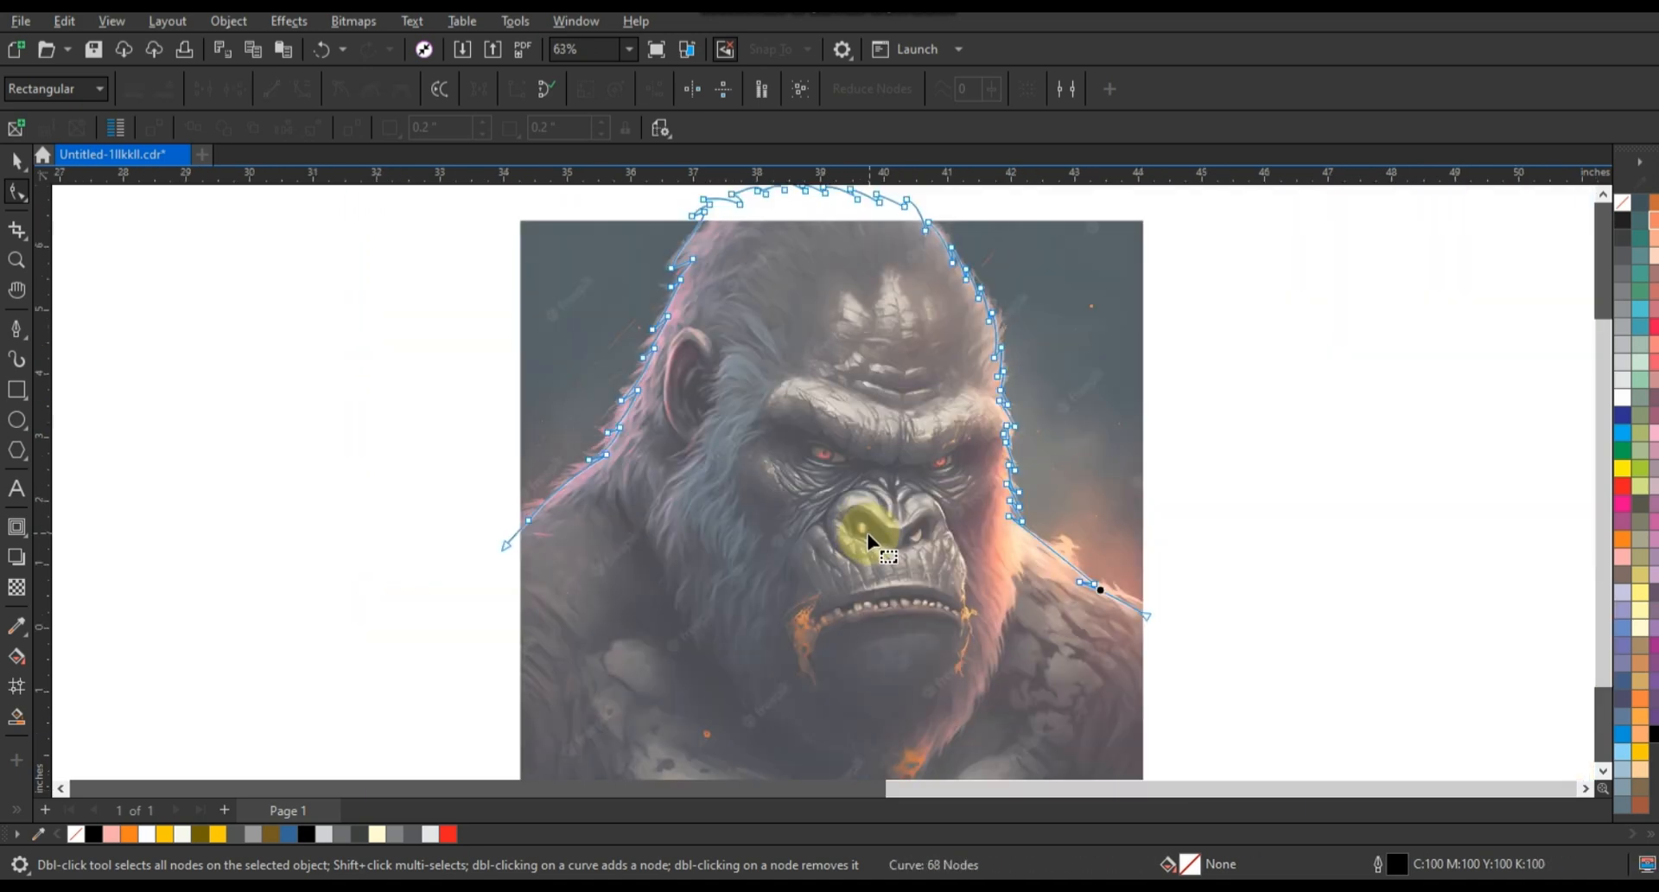
Step: Draw a rectangle framing the gorilla outline and move the photo to the right, beside the rectangle
{"action": "left_click", "coordinate": [18, 389]}
{"action": "scroll", "coordinate": [744, 485], "scroll_direction": "down", "scroll_amount": 1}
{"action": "left_click_drag", "start_coordinate": [635, 308], "coordinate": [935, 663]}
{"action": "left_click", "coordinate": [18, 162]}
{"action": "left_click", "coordinate": [323, 425]}
{"action": "left_click_drag", "start_coordinate": [927, 373], "coordinate": [1245, 361]}
Step: Smart-fill the silhouette area enclosed by the outline and the rectangle, and remove the original outline curve
{"action": "left_click", "coordinate": [816, 544]}
{"action": "left_click", "coordinate": [18, 164]}
{"action": "left_click", "coordinate": [190, 318]}
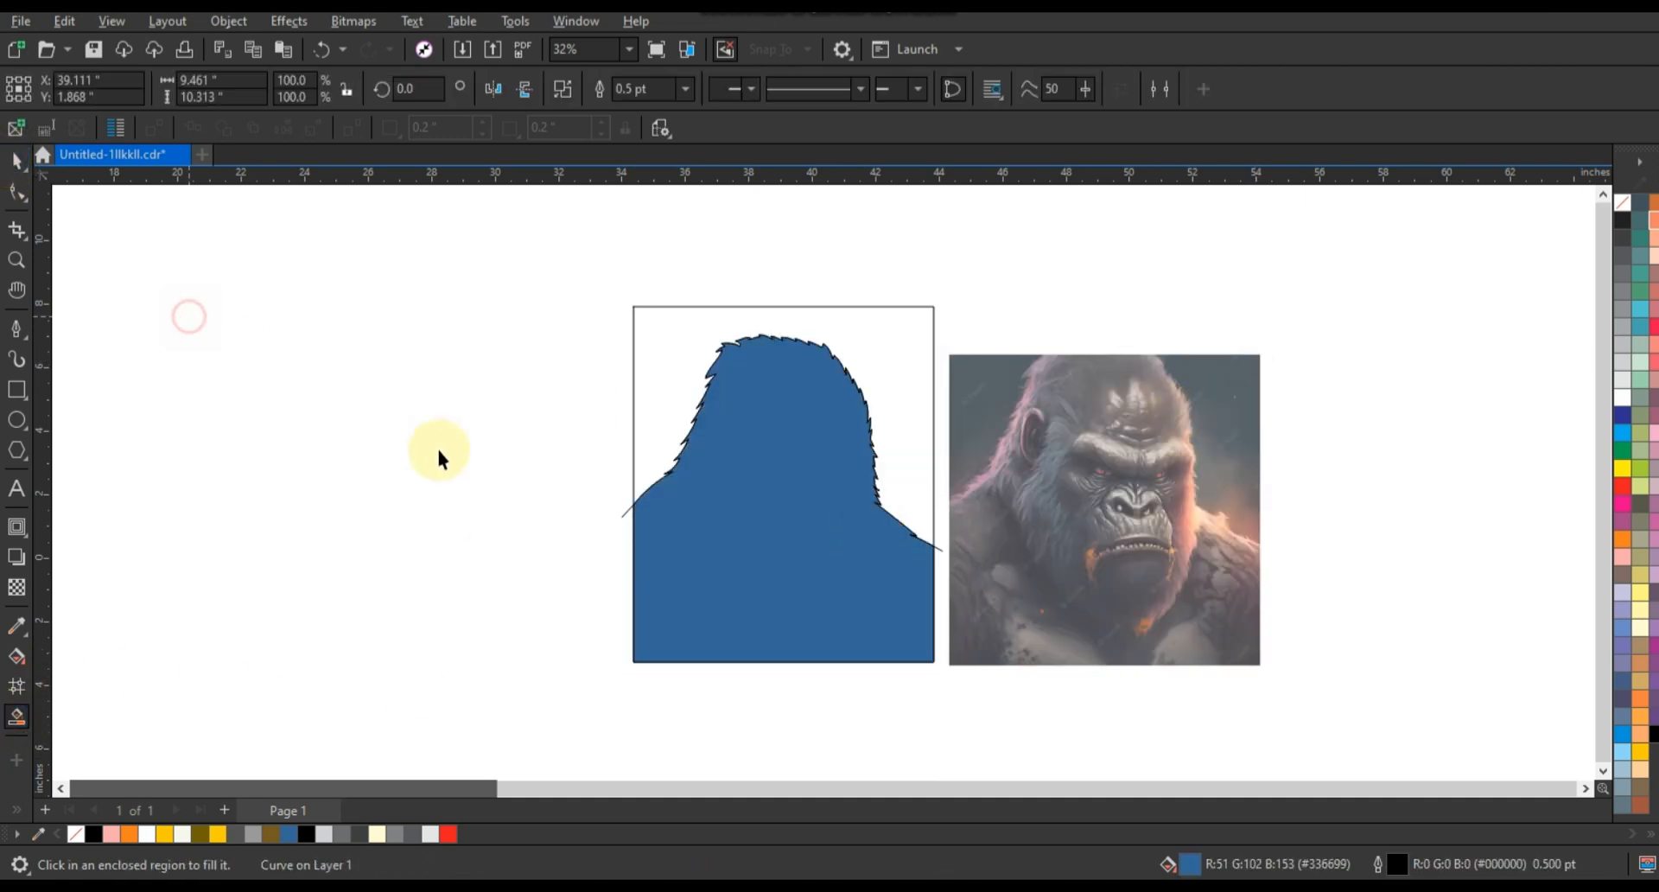
{"action": "left_click", "coordinate": [632, 510]}
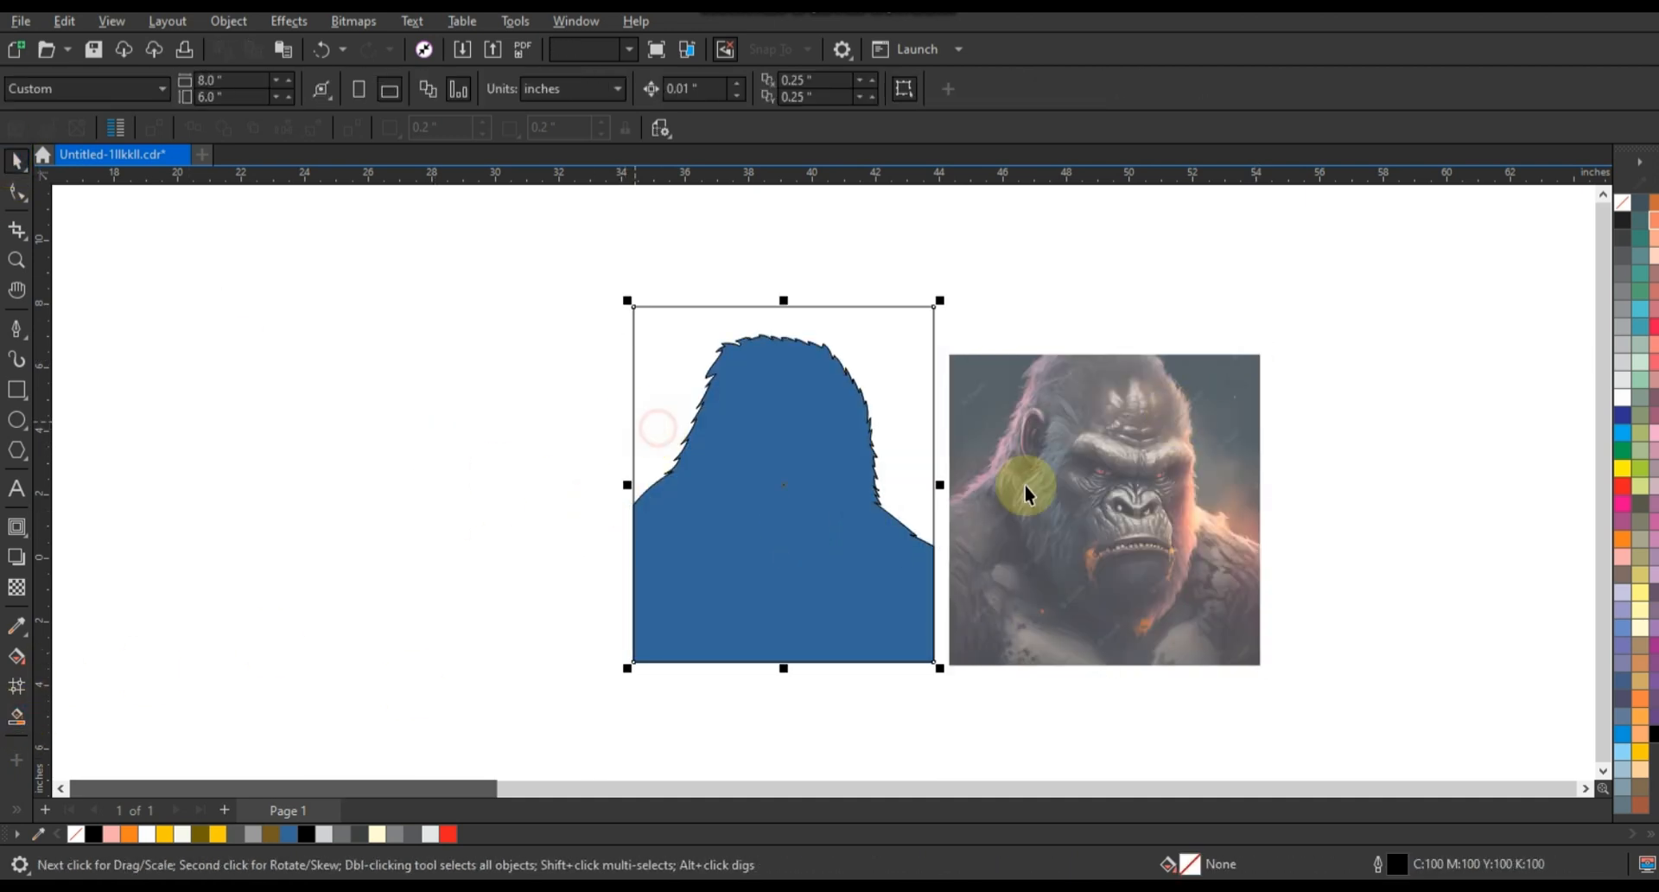
Step: Fill the background rectangle red and the gorilla silhouette black, both without an outline
{"action": "left_click", "coordinate": [1622, 486]}
{"action": "left_click", "coordinate": [683, 478]}
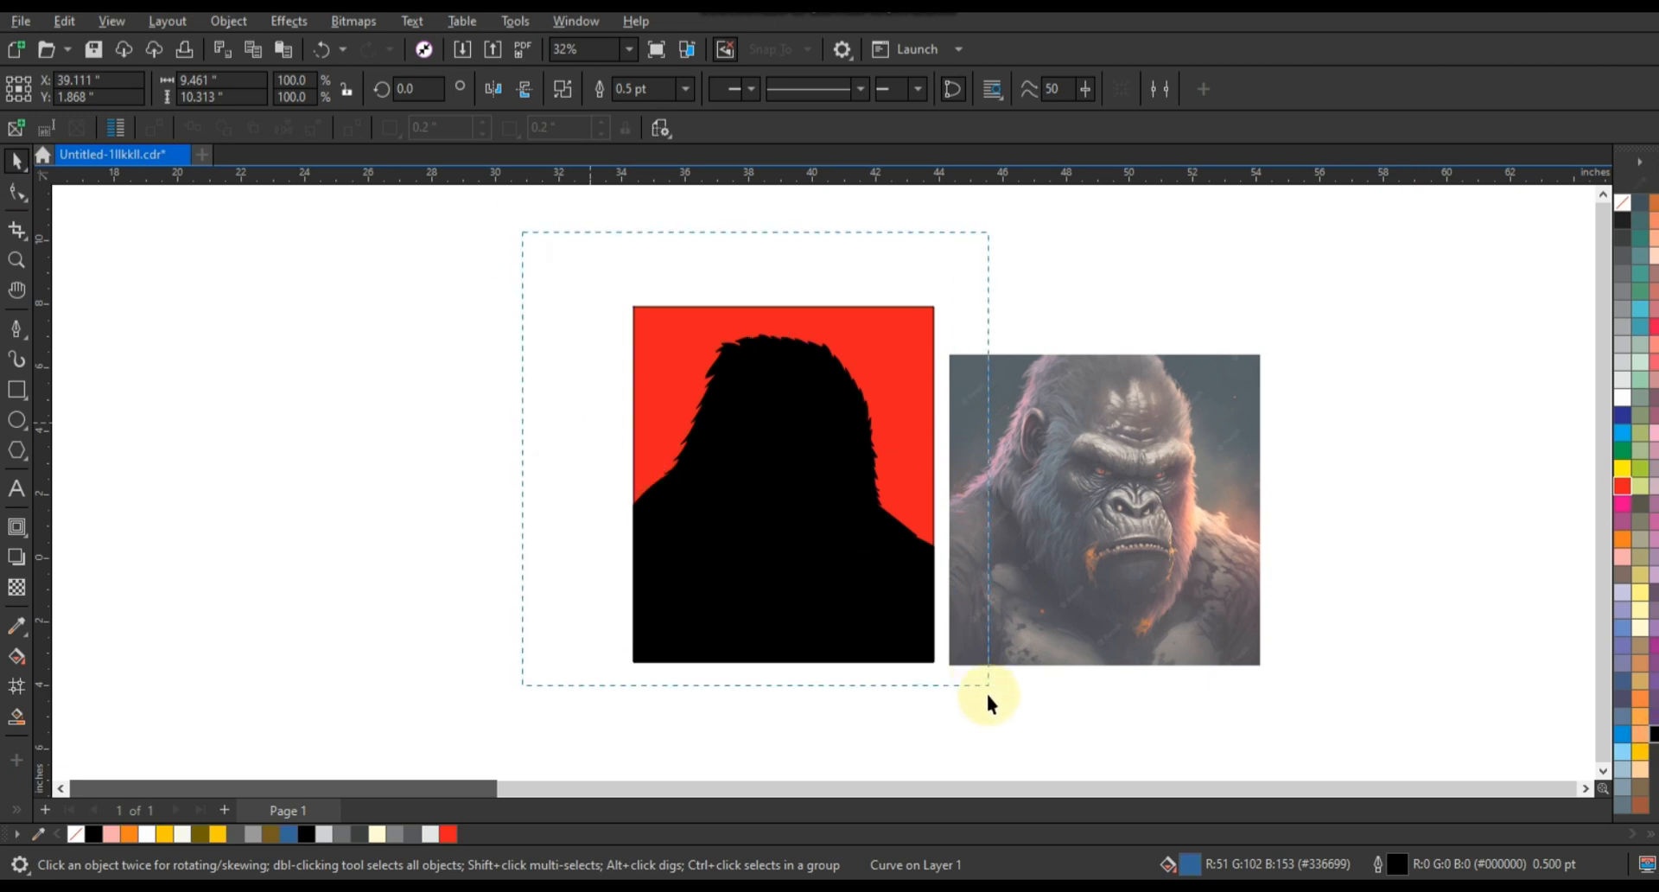
{"action": "left_click_drag", "start_coordinate": [988, 696], "coordinate": [988, 698]}
{"action": "right_click", "coordinate": [1623, 203]}
{"action": "left_click", "coordinate": [1583, 216]}
{"action": "left_click", "coordinate": [399, 316]}
Step: Reshape the fur curves and the deep notch on the upper left side of the silhouette's head
{"action": "left_click", "coordinate": [17, 263]}
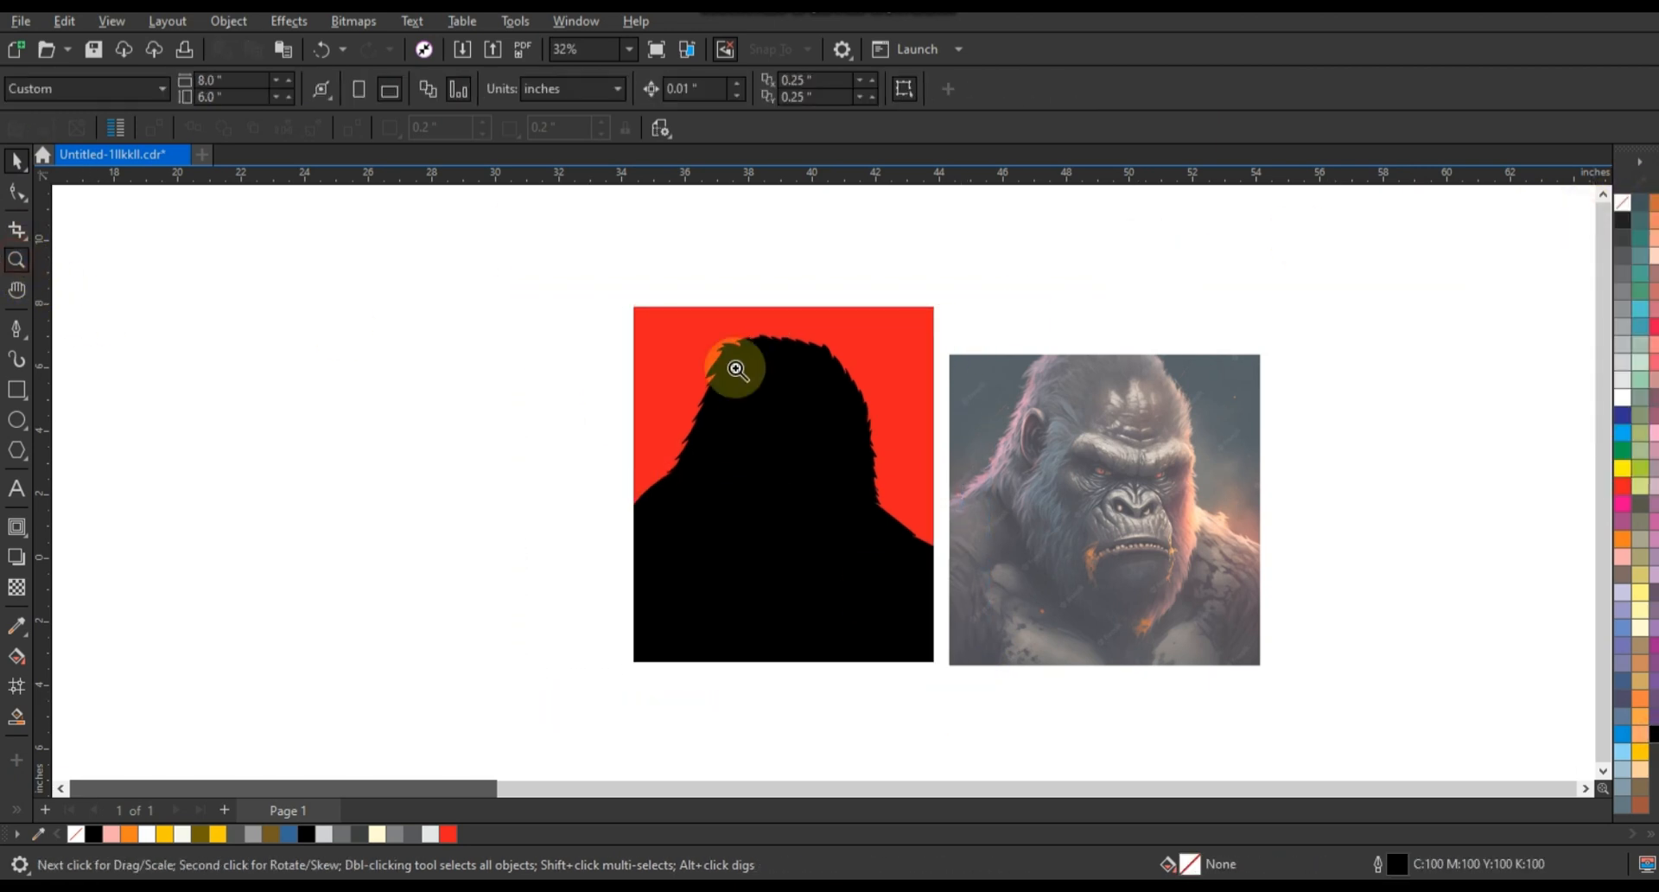
{"action": "left_click", "coordinate": [736, 370]}
{"action": "left_click", "coordinate": [556, 350]}
{"action": "left_click", "coordinate": [17, 192]}
{"action": "left_click", "coordinate": [596, 422]}
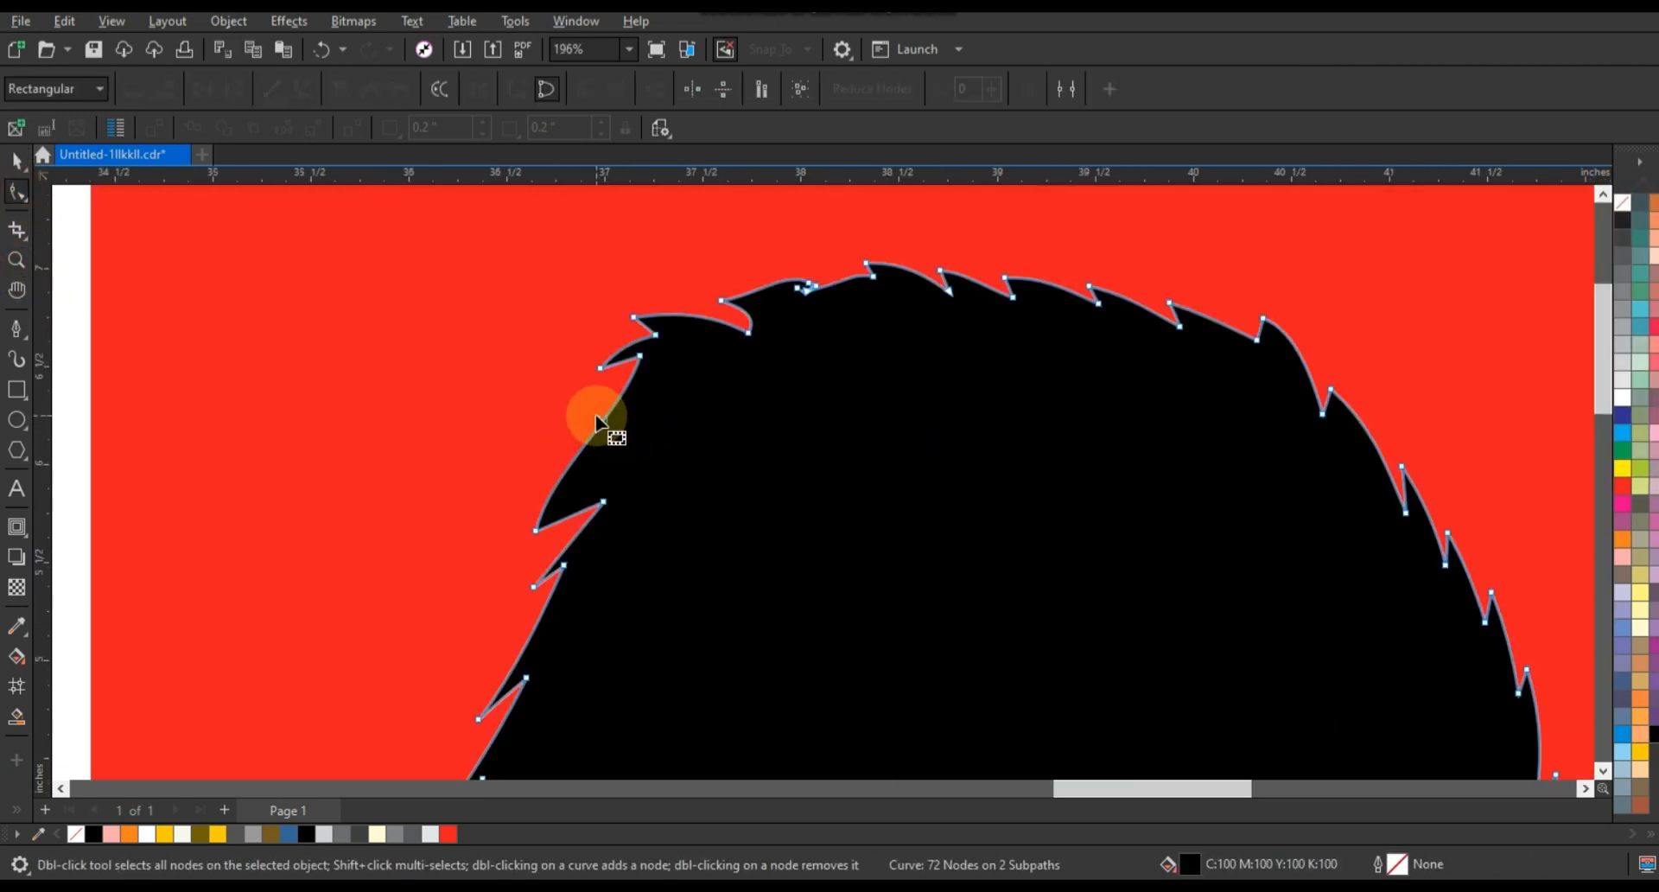
{"action": "left_click_drag", "start_coordinate": [607, 416], "coordinate": [596, 410]}
{"action": "left_click_drag", "start_coordinate": [603, 501], "coordinate": [571, 508]}
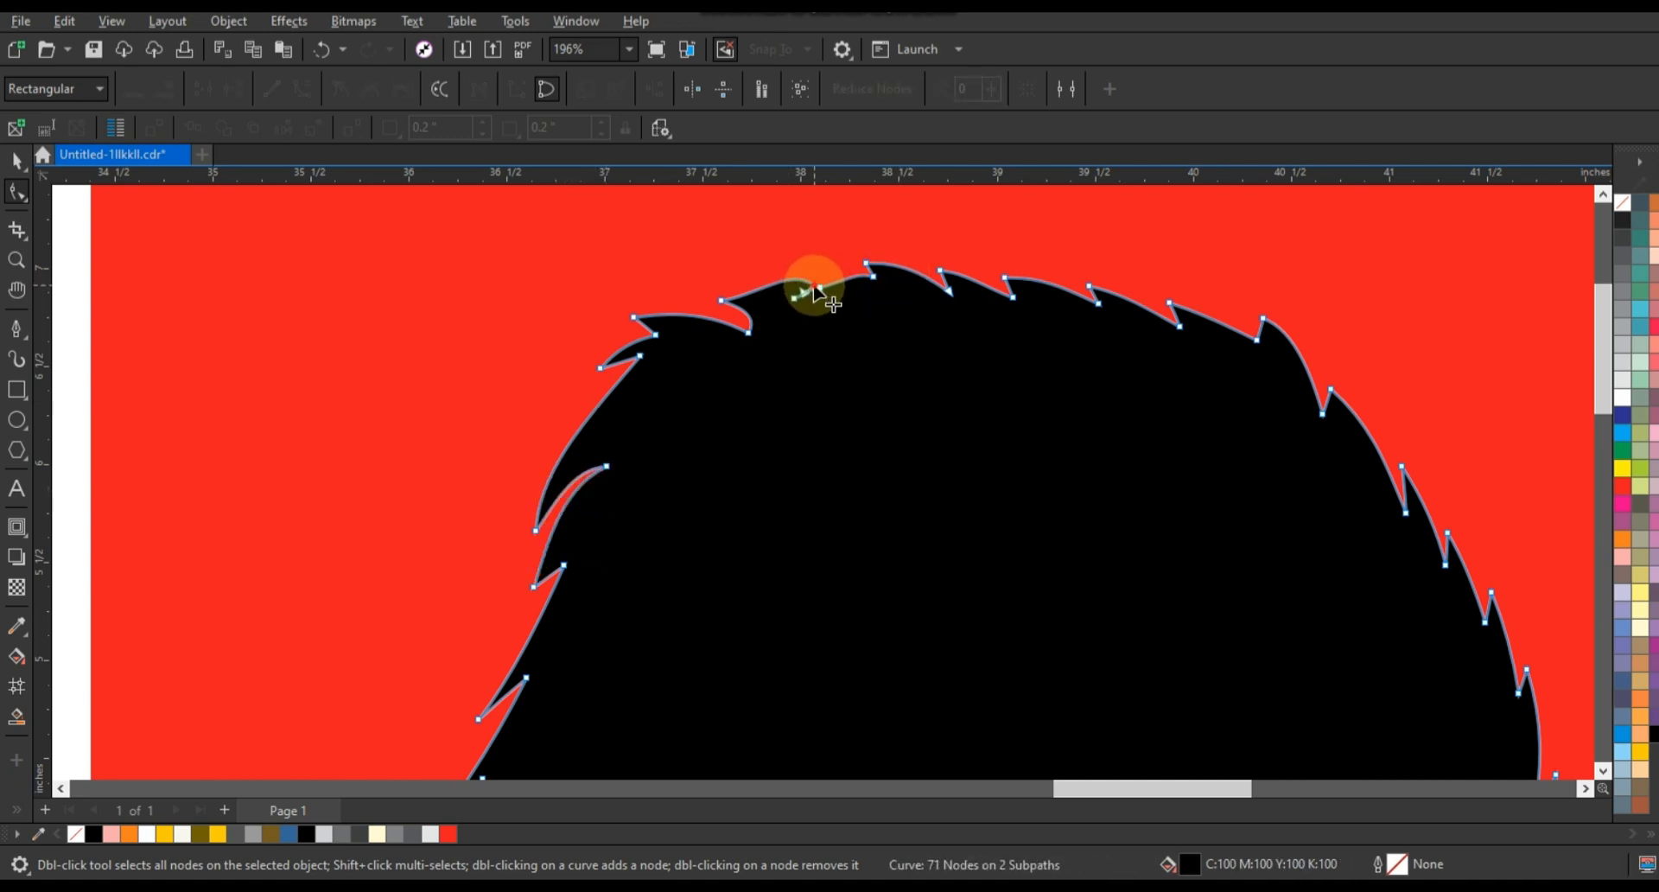
Step: Clean up the segment left of the silhouette's crown into a straight line and raise the crown's fur nodes by about 0.11 in
{"action": "left_click_drag", "start_coordinate": [796, 289], "coordinate": [763, 305]}
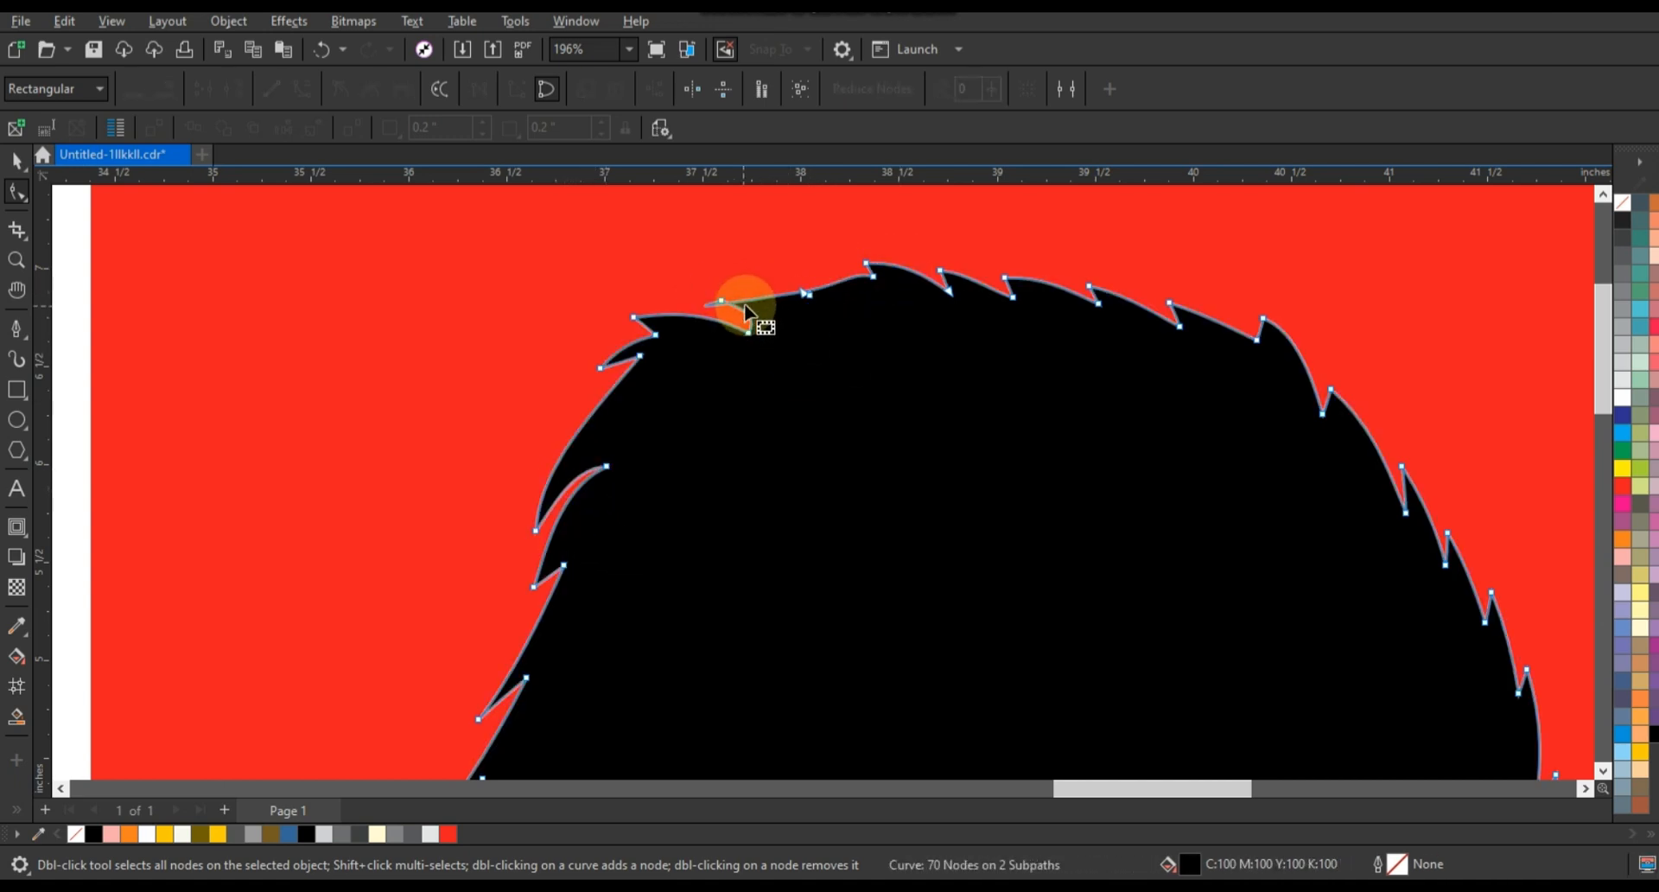
{"action": "left_click", "coordinate": [271, 90]}
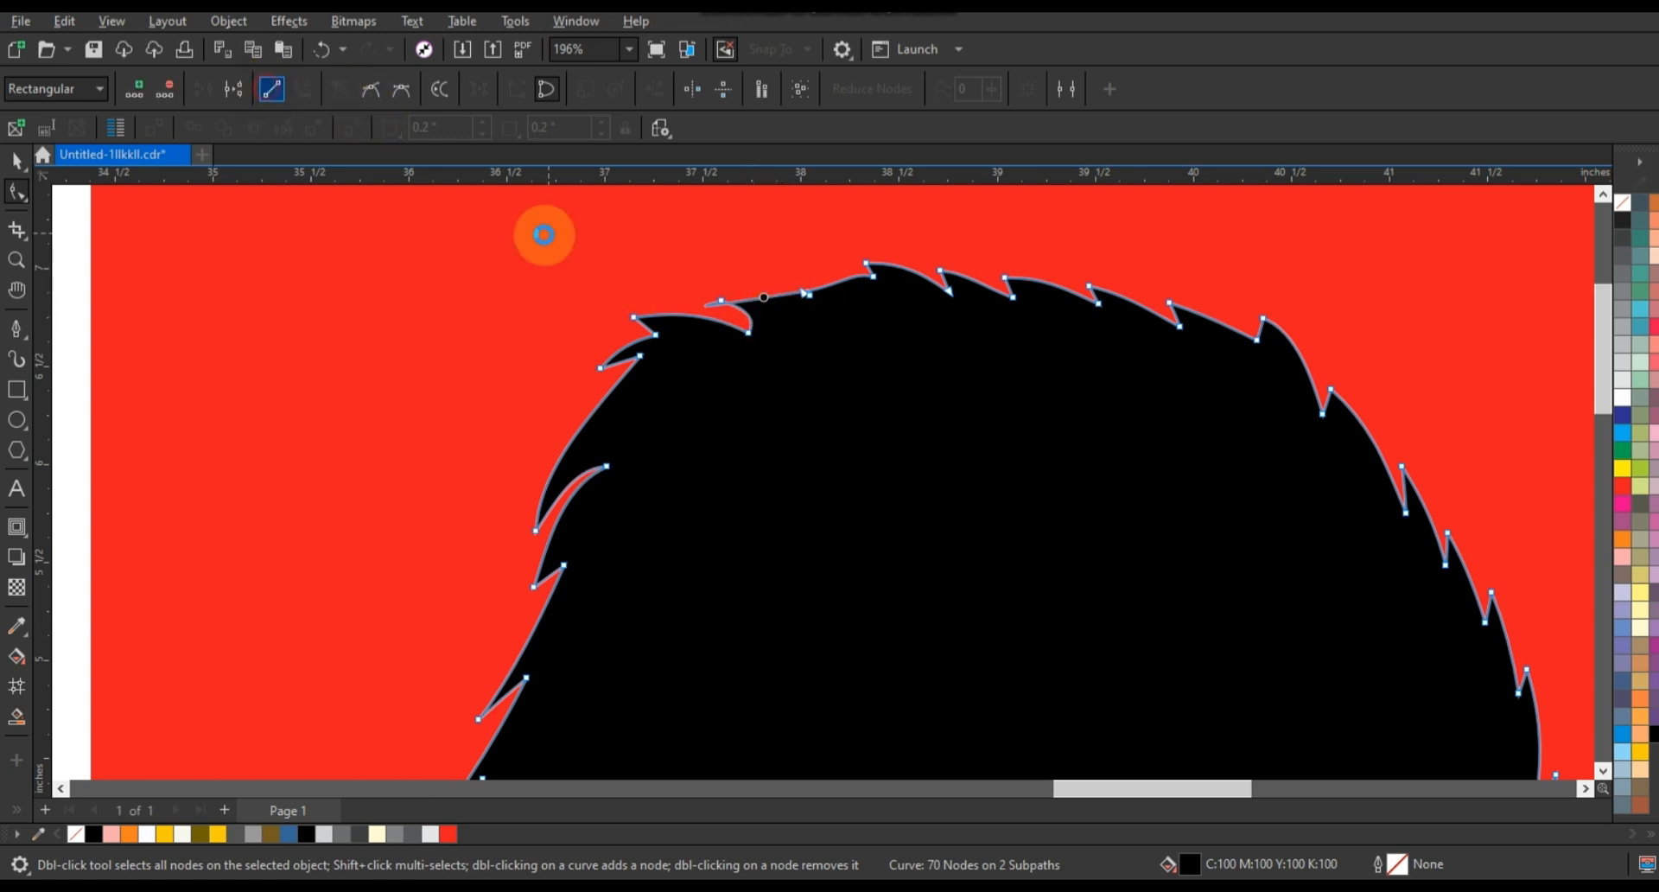
{"action": "left_click_drag", "start_coordinate": [1013, 297], "coordinate": [1009, 276]}
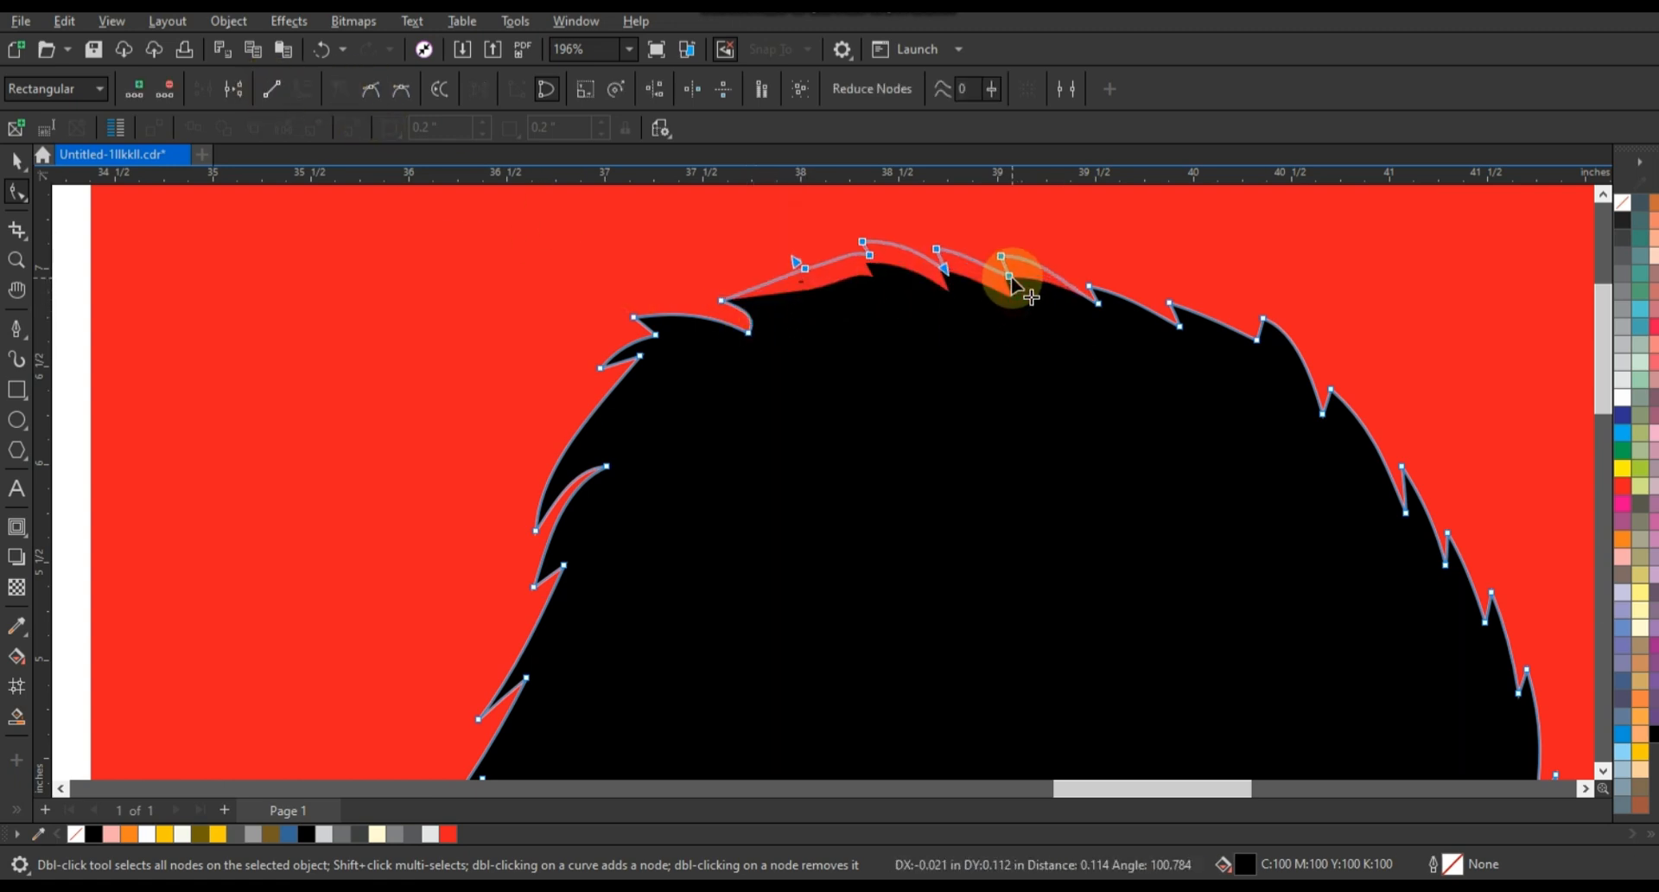
{"action": "left_click", "coordinate": [748, 340]}
{"action": "left_click", "coordinate": [16, 161]}
{"action": "scroll", "coordinate": [778, 435], "scroll_direction": "down", "scroll_amount": 5}
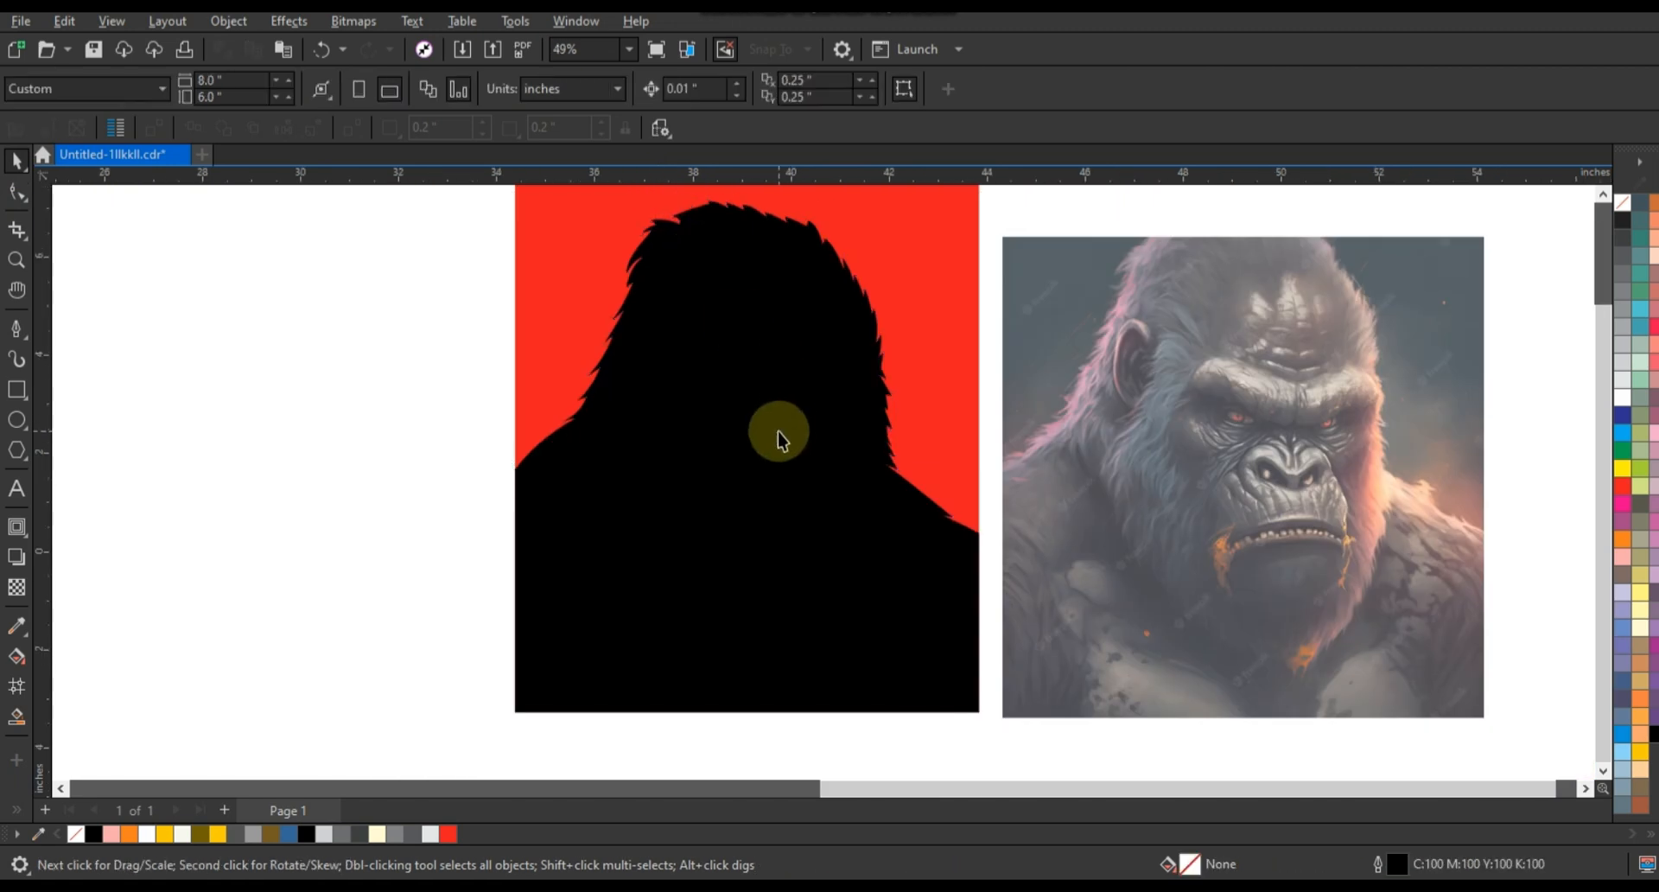
{"action": "scroll", "coordinate": [840, 473], "scroll_direction": "up", "scroll_amount": 2}
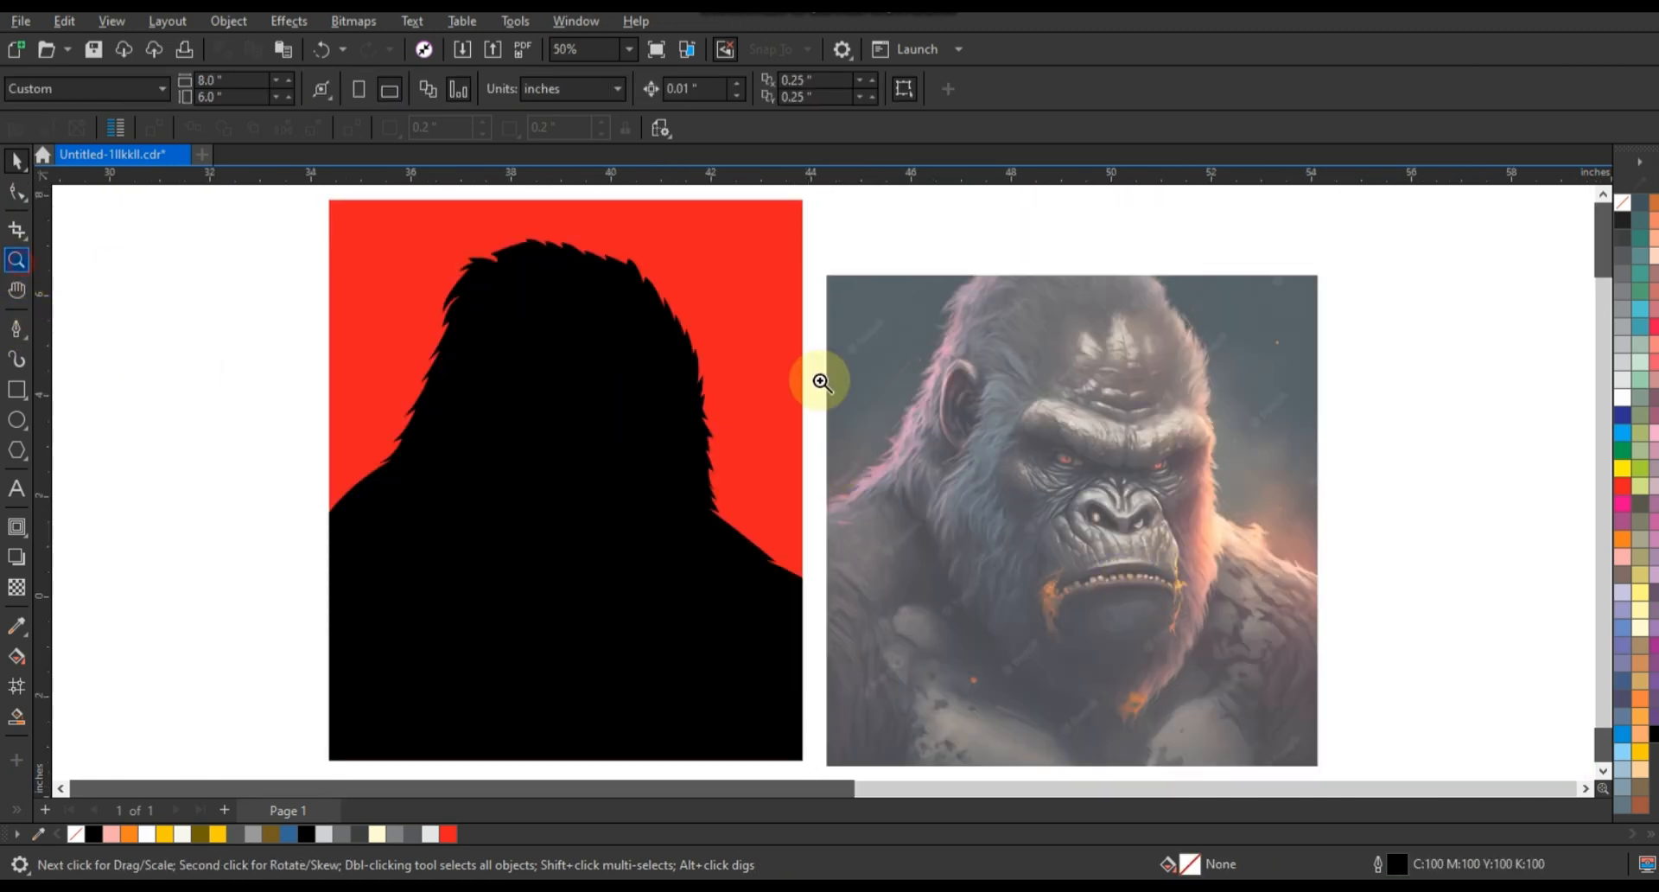
{"action": "key", "text": "z"}
{"action": "left_click_drag", "start_coordinate": [879, 237], "coordinate": [1257, 580]}
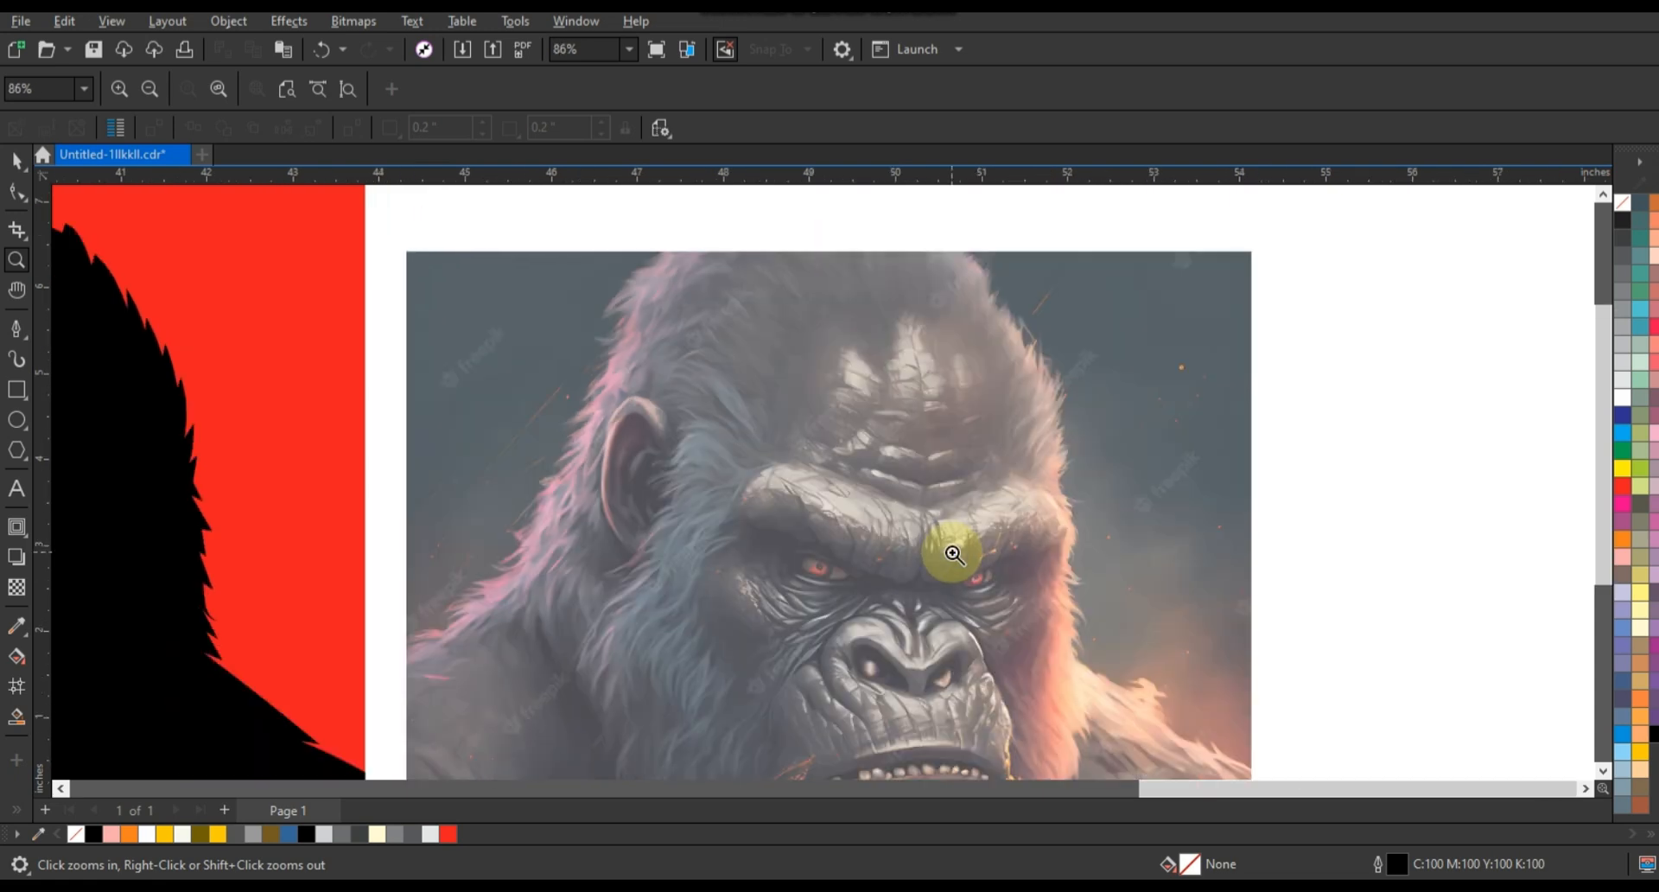
{"action": "right_click", "coordinate": [954, 554]}
{"action": "left_click", "coordinate": [17, 161]}
{"action": "left_click", "coordinate": [574, 437]}
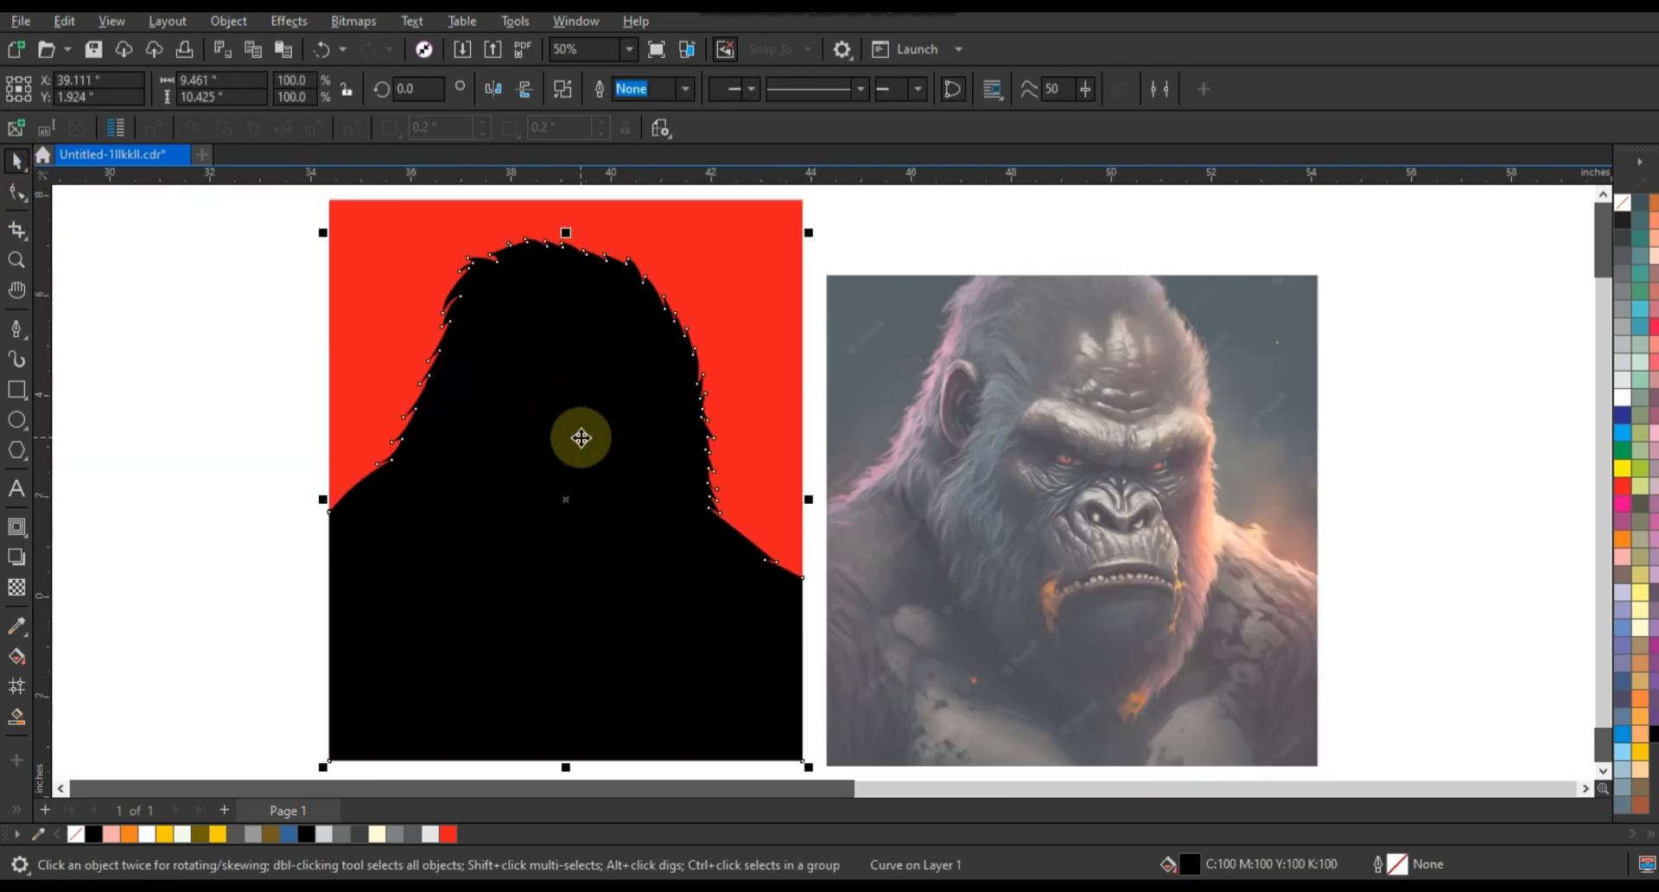
{"action": "left_click_drag", "start_coordinate": [582, 438], "coordinate": [585, 442]}
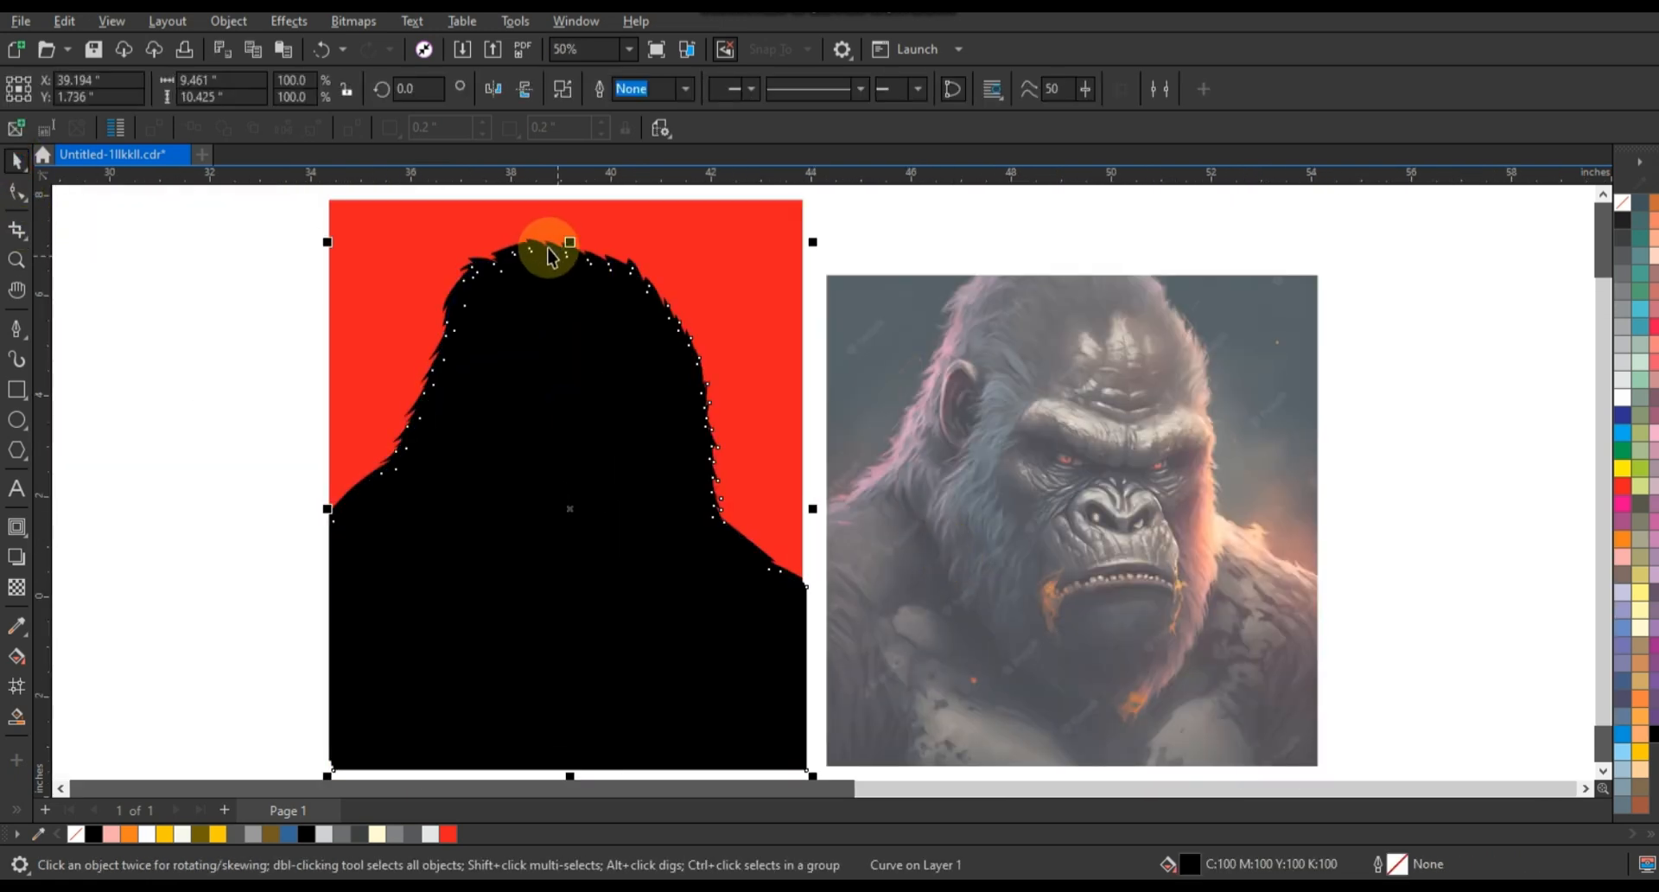
{"action": "left_click", "coordinate": [534, 247]}
{"action": "left_click", "coordinate": [1624, 486]}
{"action": "key", "text": "ctrl+z"}
Step: Adjust the fur nodes at the middle of the silhouette's crown to round off the top of the head
{"action": "left_click", "coordinate": [555, 370]}
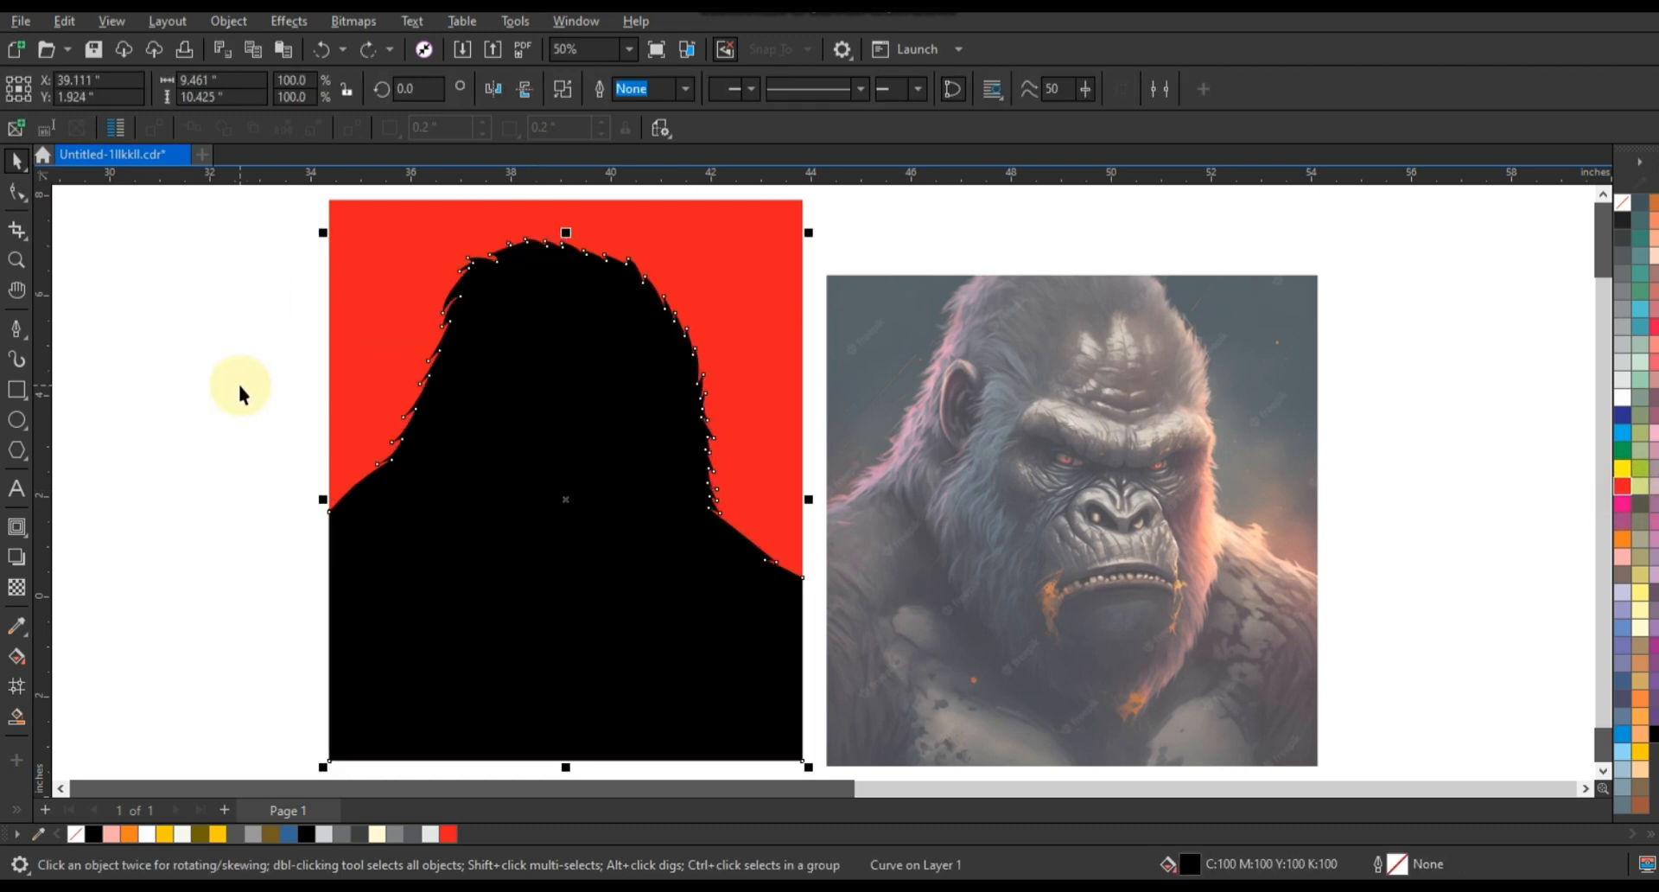
{"action": "key", "text": "F10"}
{"action": "left_click_drag", "start_coordinate": [541, 204], "coordinate": [615, 281]}
{"action": "key", "text": "space"}
{"action": "left_click", "coordinate": [118, 297]}
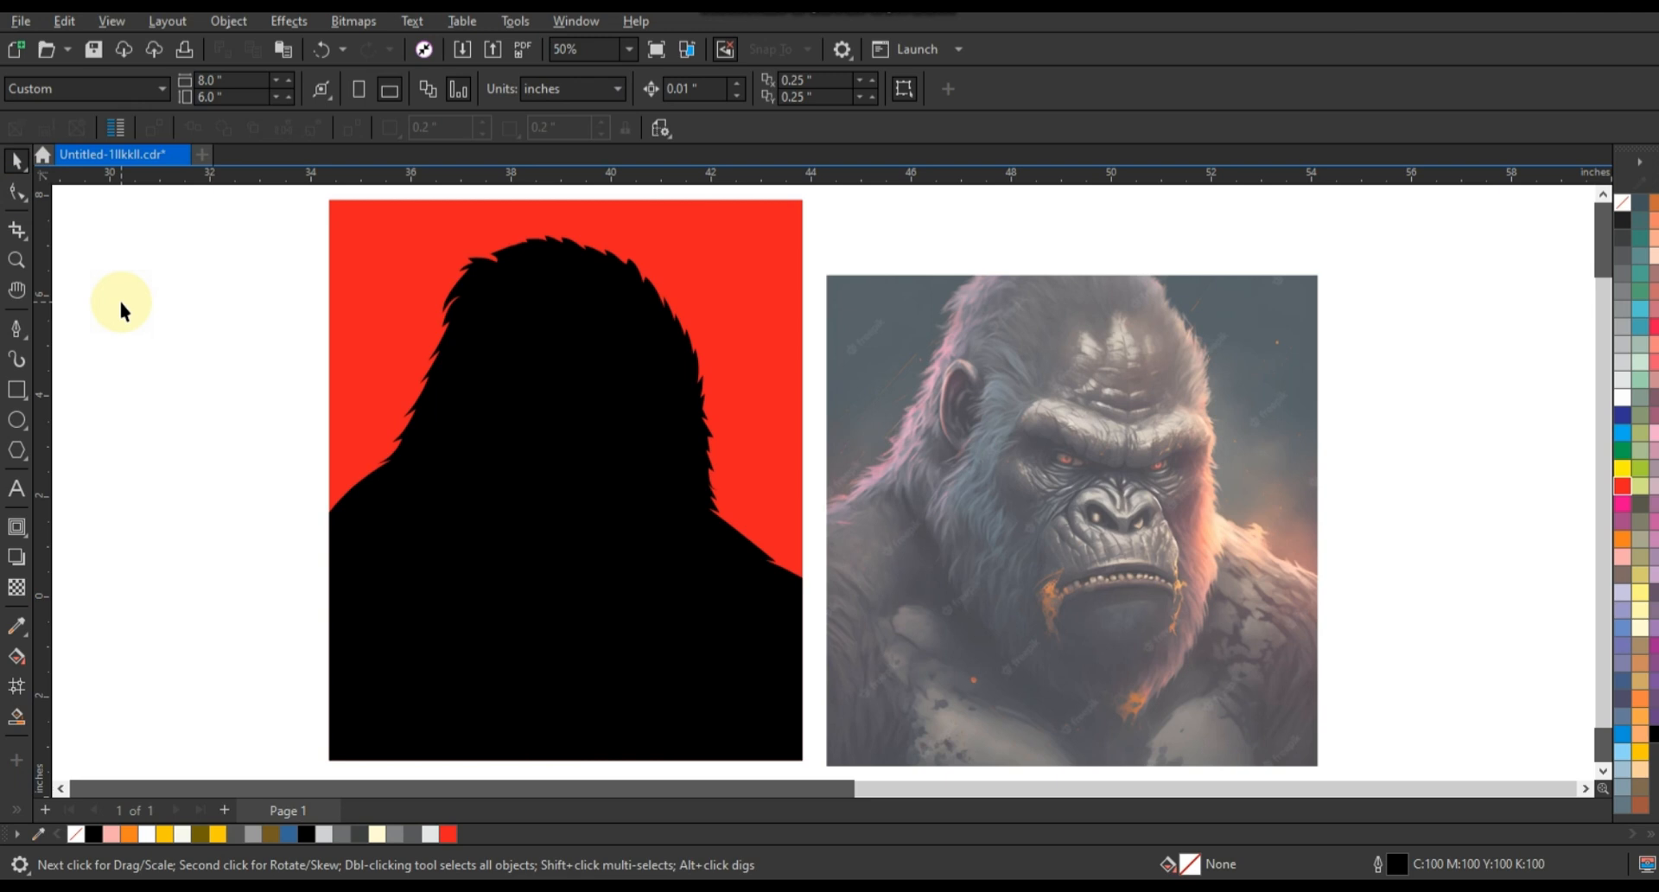
Step: Trace the jagged lower edge of the left brow ridge with the Pen tool, from the centre crease to above the left eye
{"action": "left_click", "coordinate": [16, 259]}
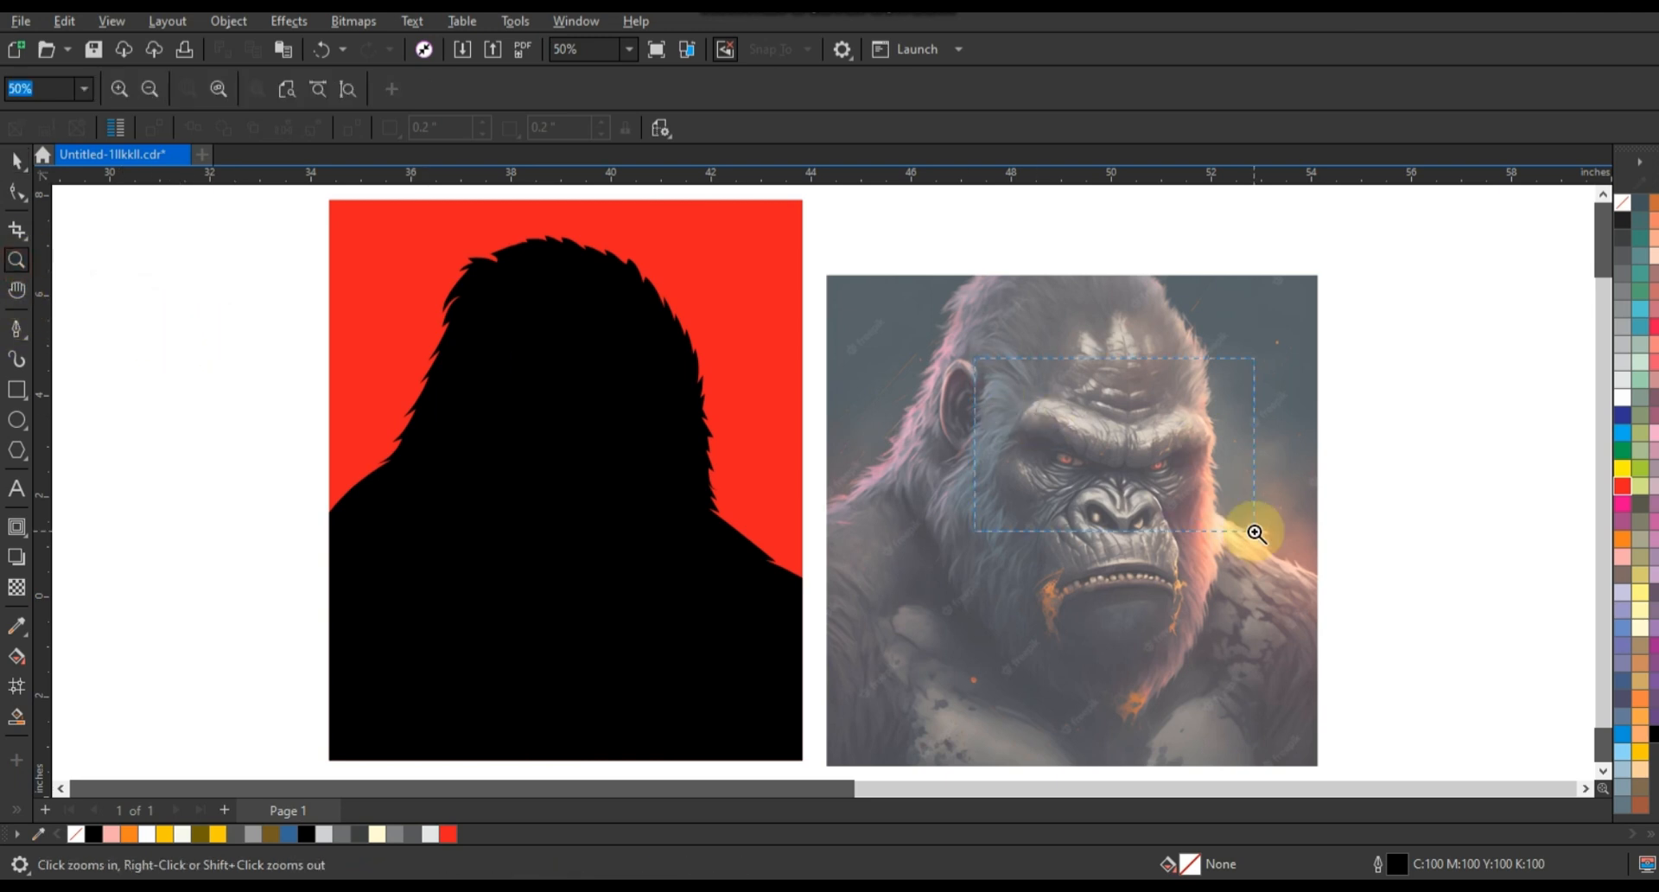
{"action": "left_click_drag", "start_coordinate": [1255, 533], "coordinate": [1255, 531]}
{"action": "left_click", "coordinate": [1043, 543]}
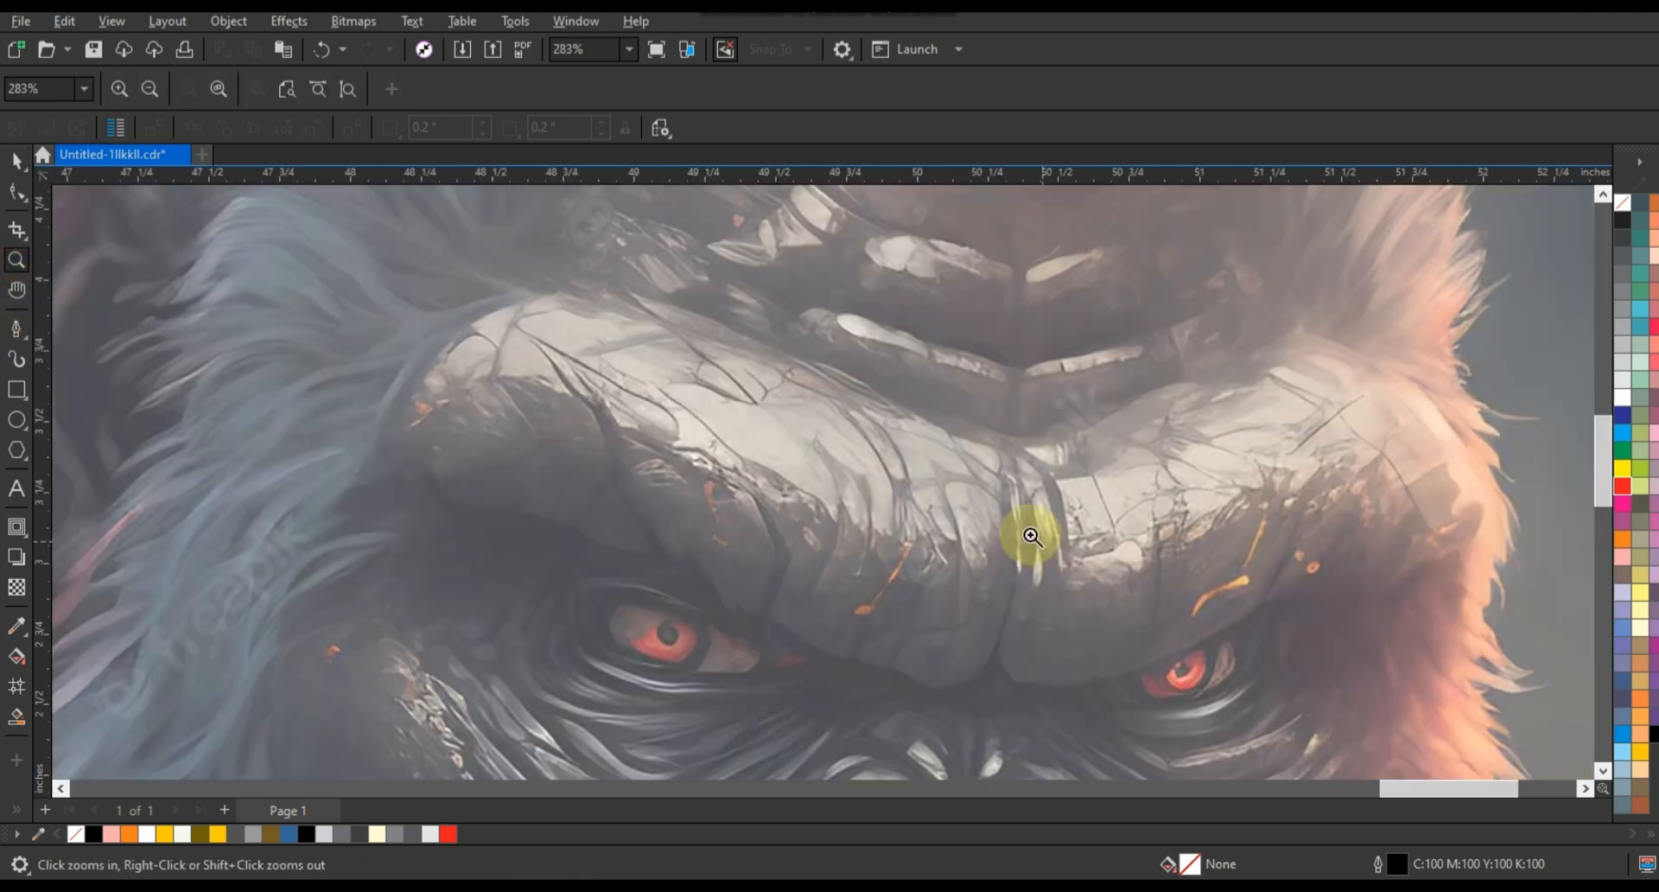
{"action": "left_click", "coordinate": [16, 328]}
{"action": "left_click", "coordinate": [1015, 531]}
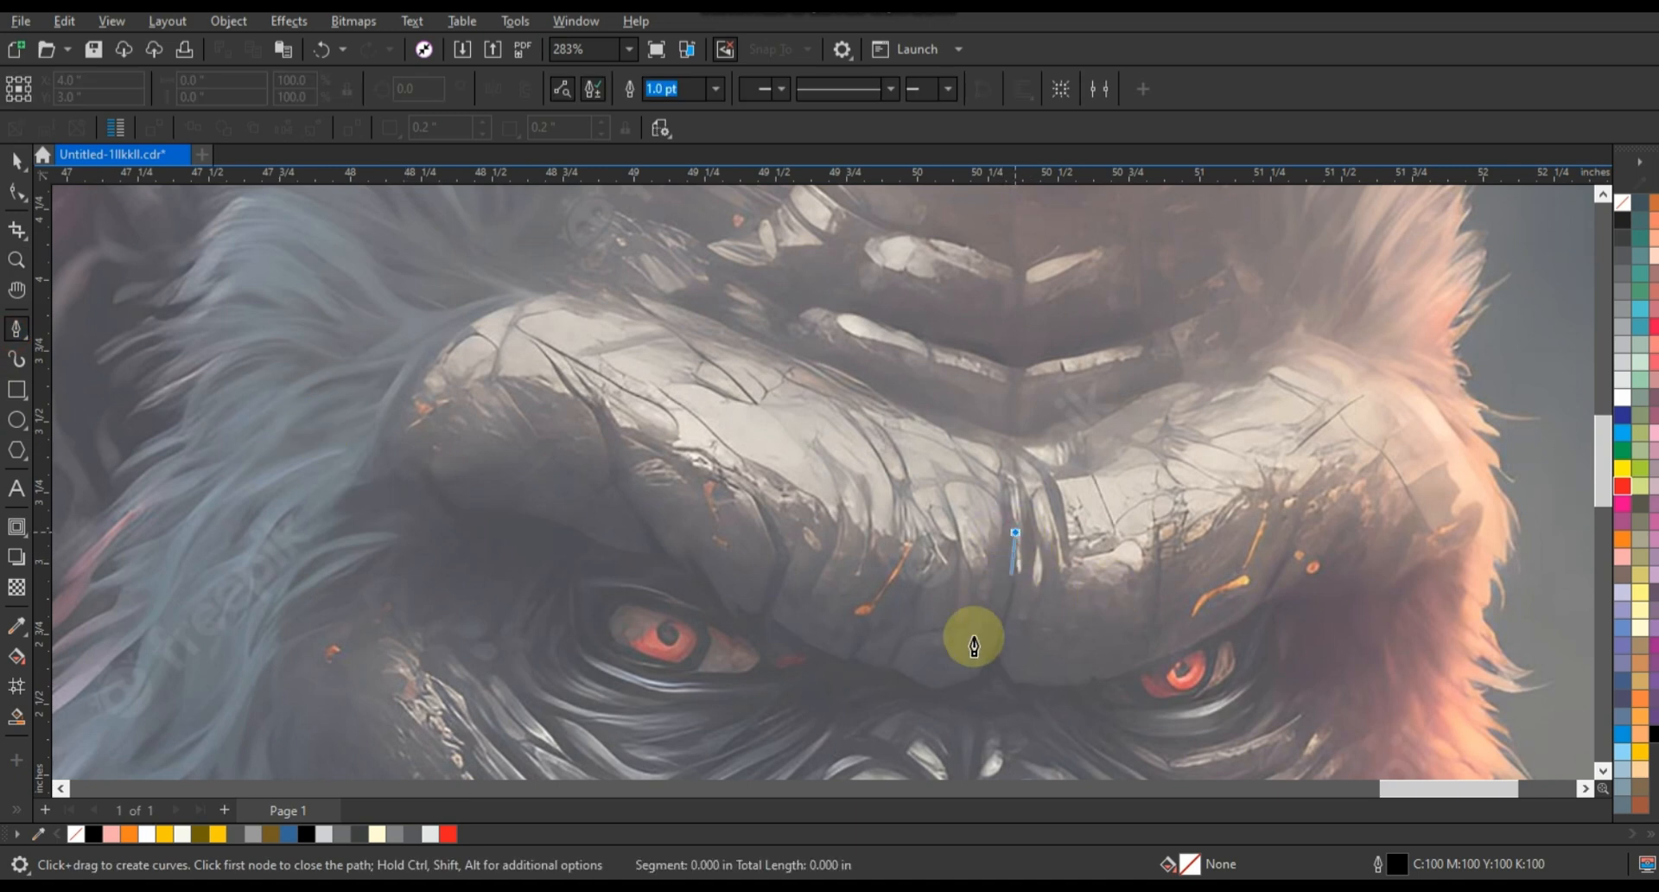
{"action": "left_click", "coordinate": [899, 670]}
{"action": "left_click", "coordinate": [925, 595]}
{"action": "left_click", "coordinate": [893, 670]}
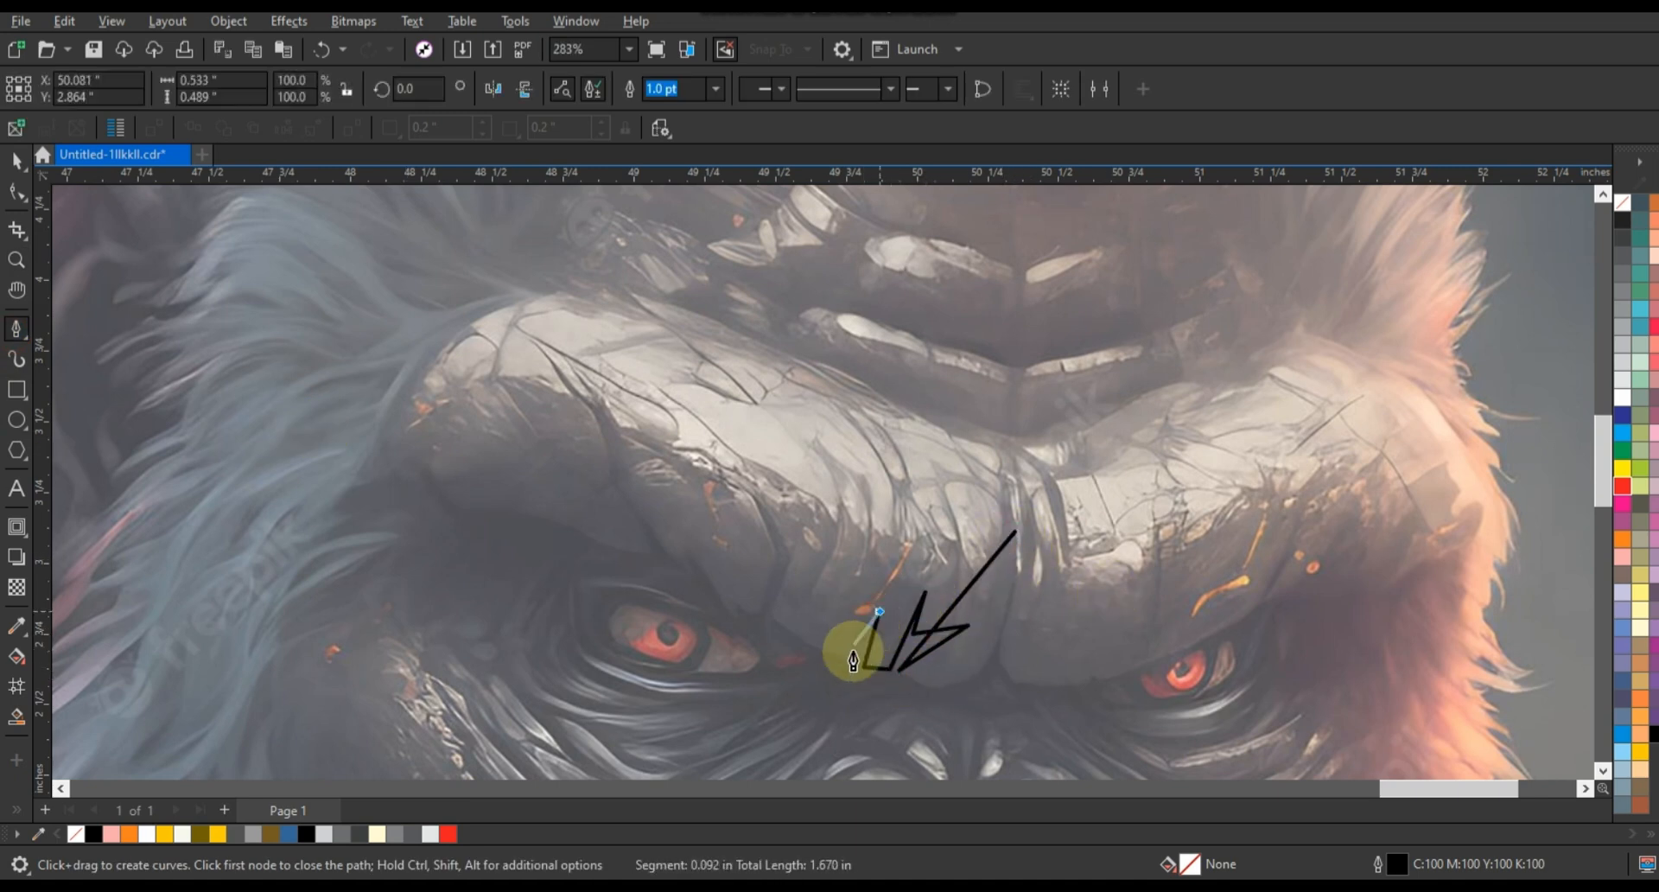
{"action": "left_click", "coordinate": [851, 652]}
{"action": "left_click", "coordinate": [769, 623]}
{"action": "left_click", "coordinate": [795, 553]}
{"action": "left_click", "coordinate": [759, 492]}
{"action": "left_click", "coordinate": [782, 560]}
{"action": "left_click", "coordinate": [762, 612]}
{"action": "left_click", "coordinate": [730, 595]}
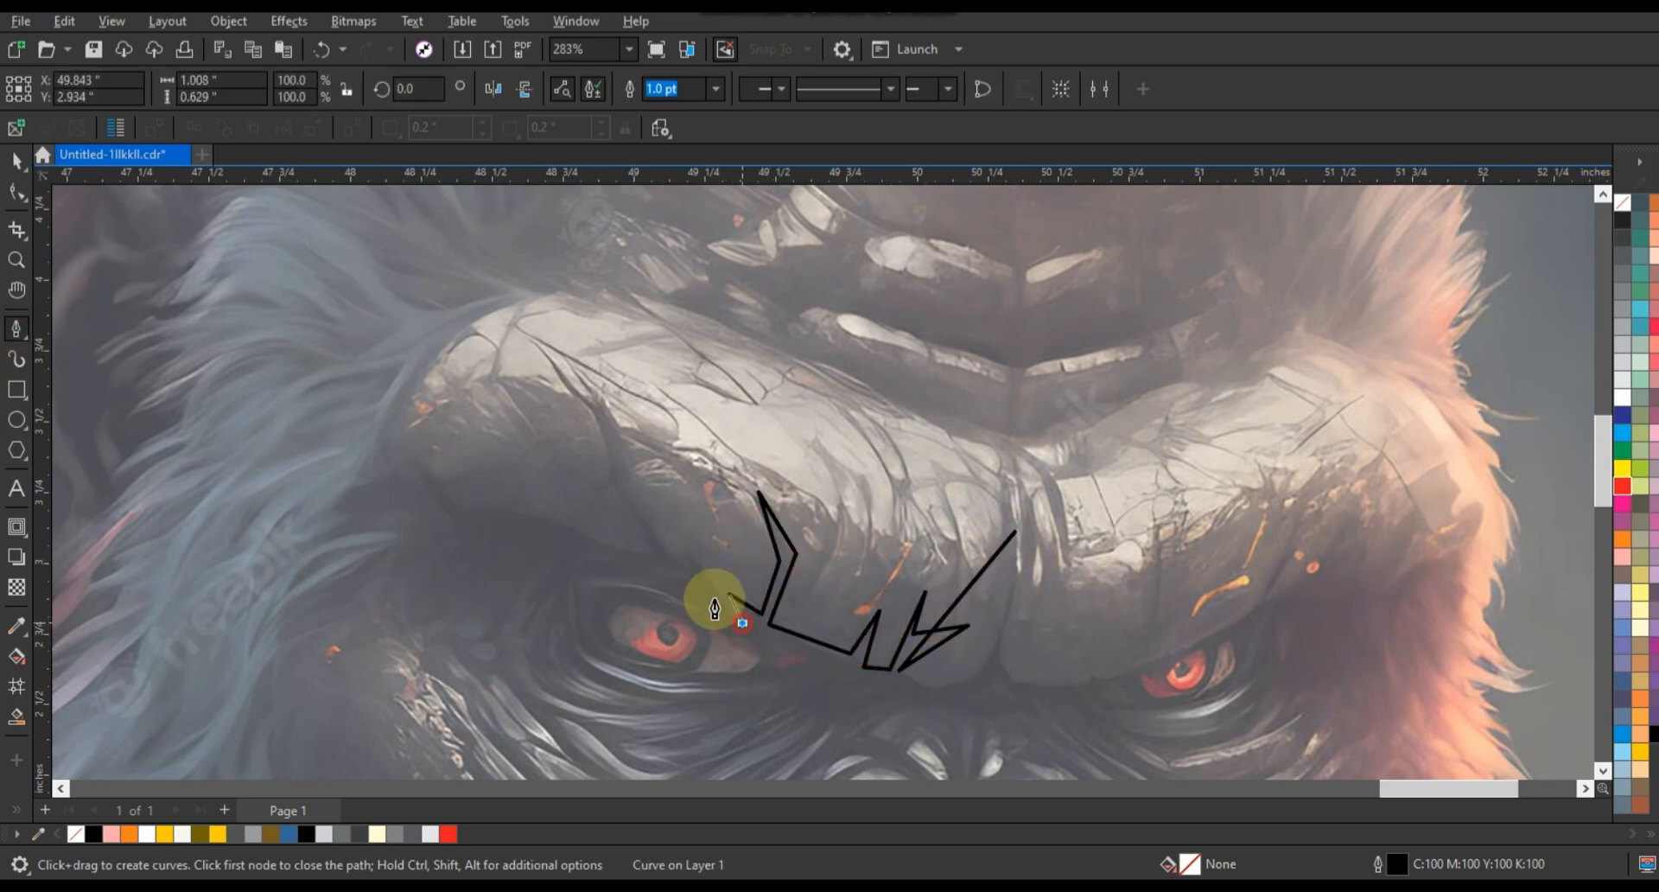
{"action": "left_click", "coordinate": [702, 586]}
{"action": "left_click", "coordinate": [697, 560]}
Step: Continue the brow outline along the deep diagonal crease, the outer lower edge and the notch at its outer end
{"action": "left_click", "coordinate": [545, 357]}
{"action": "left_click", "coordinate": [615, 480]}
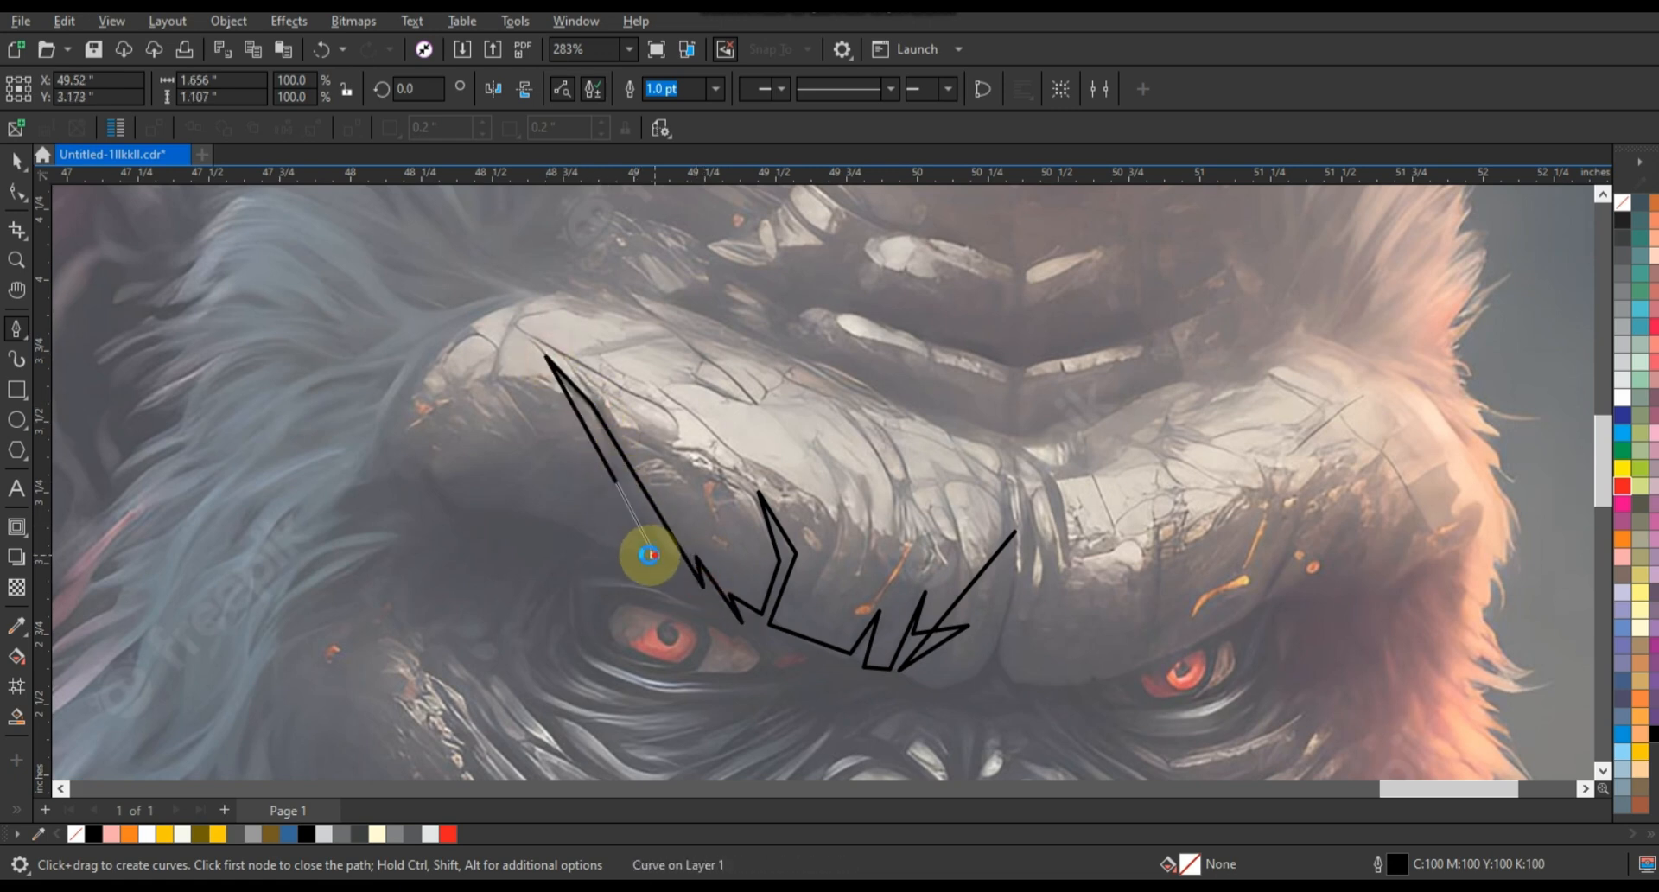
{"action": "left_click", "coordinate": [654, 553]}
{"action": "left_click", "coordinate": [516, 507]}
{"action": "left_click", "coordinate": [457, 523]}
{"action": "left_click", "coordinate": [419, 428]}
{"action": "left_click", "coordinate": [401, 479]}
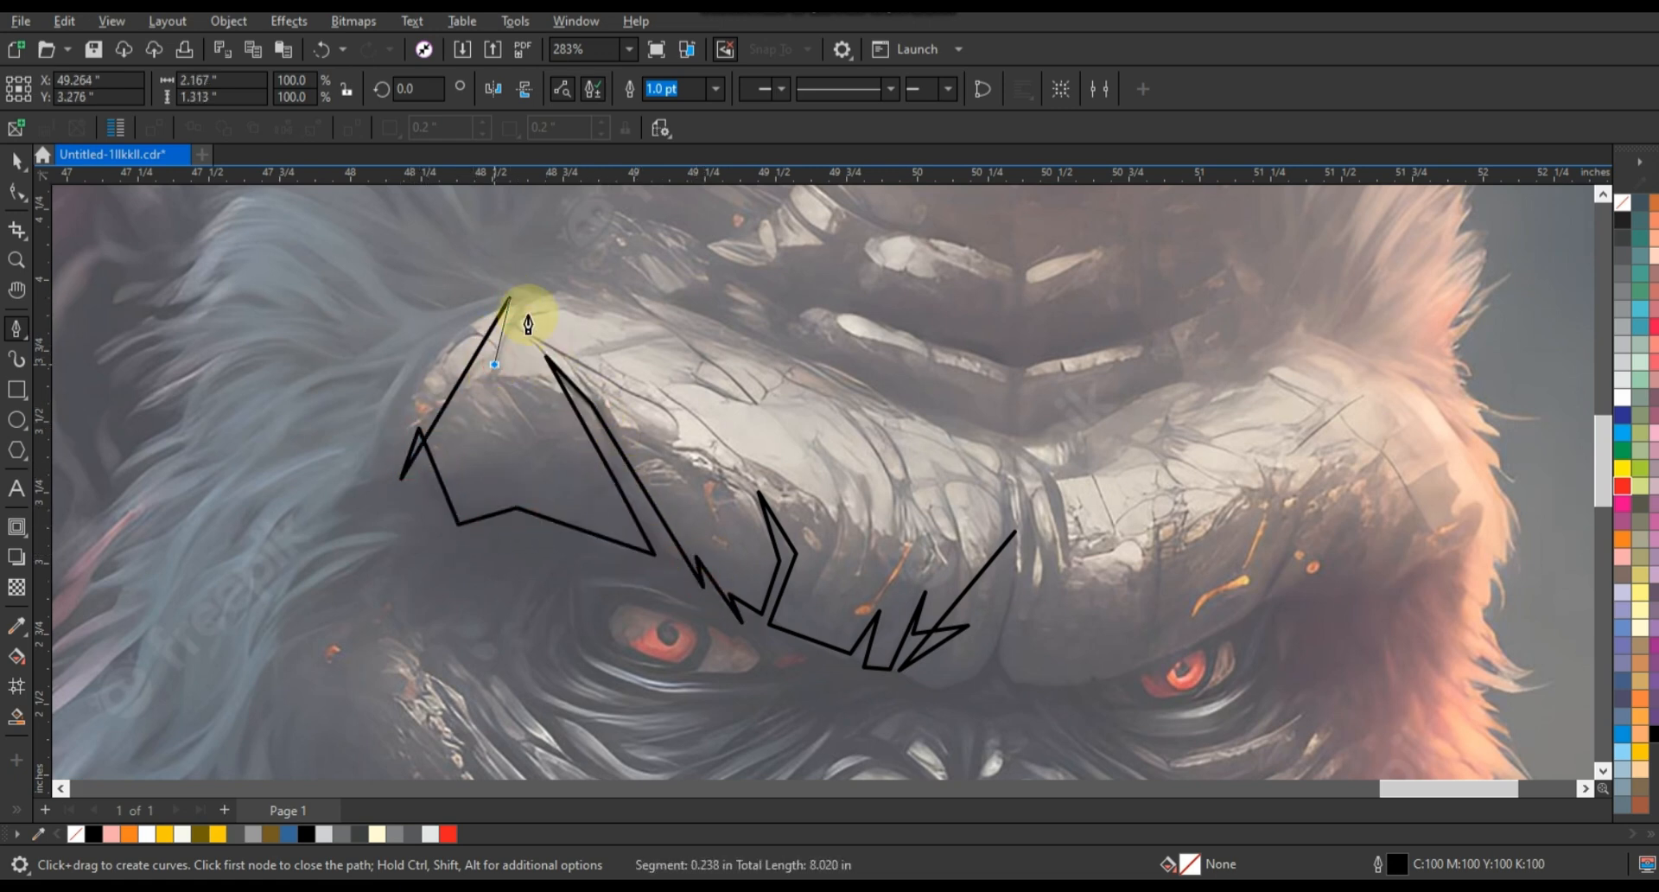
Step: Trace the notched upper edge of the left brow back to the centre and close the outline
{"action": "left_click", "coordinate": [688, 340]}
{"action": "left_click", "coordinate": [642, 291]}
{"action": "left_click", "coordinate": [844, 395]}
{"action": "left_click", "coordinate": [806, 364]}
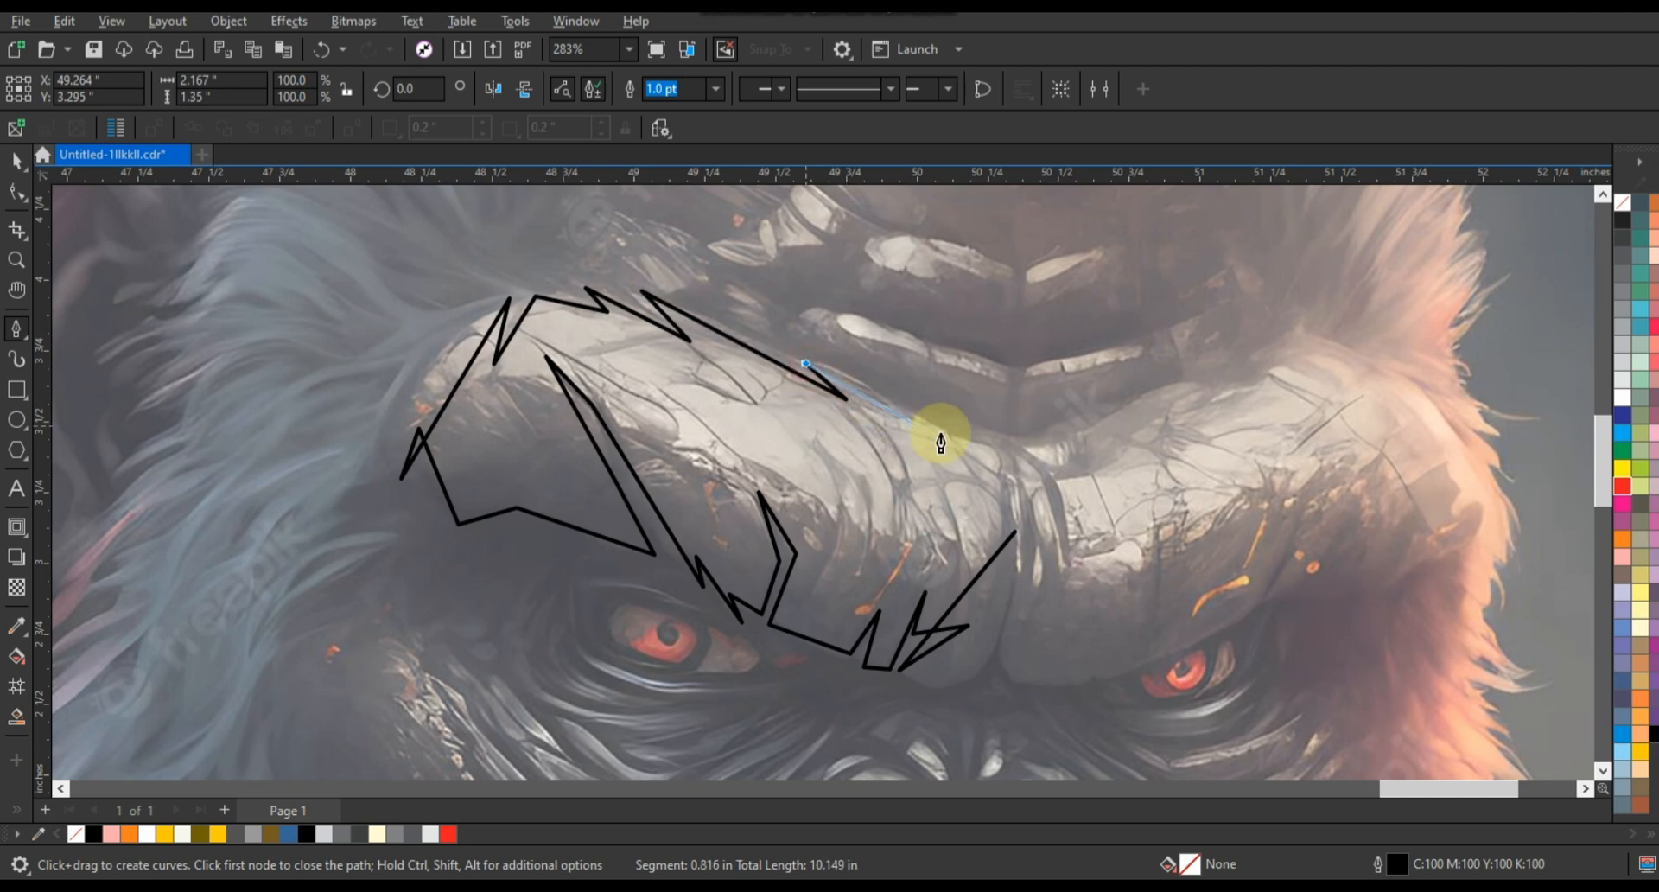
{"action": "left_click", "coordinate": [951, 441]}
{"action": "left_click", "coordinate": [1014, 529]}
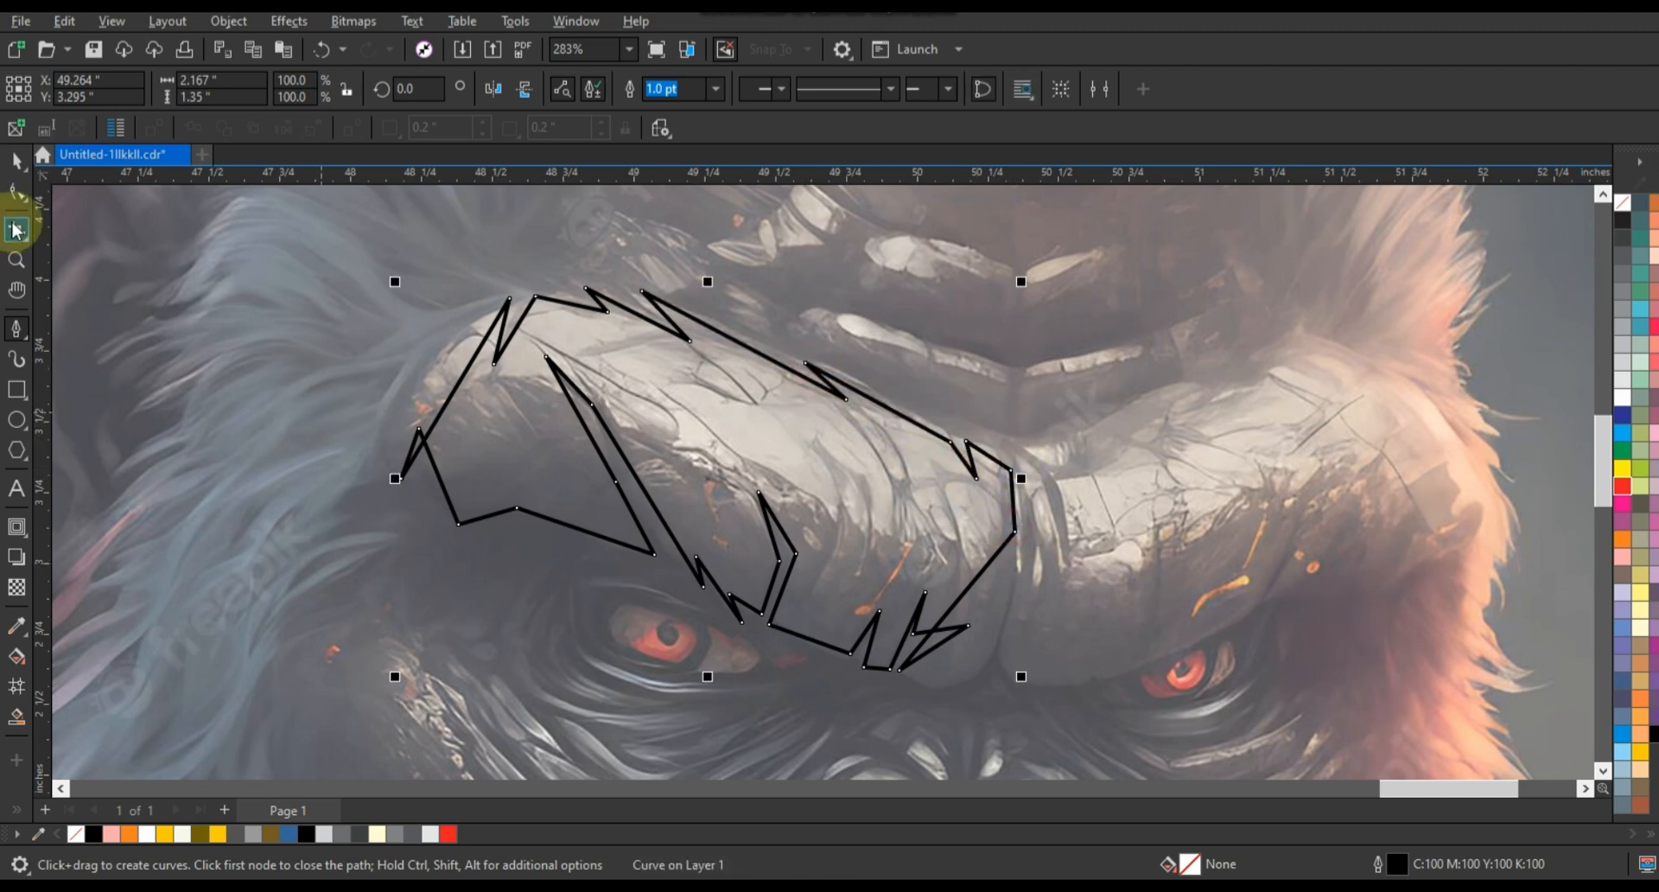
Step: Convert all segments of the brow outline to curves and bend its outer end, inner creases and upper-edge notches
{"action": "left_click", "coordinate": [17, 194]}
{"action": "left_click_drag", "start_coordinate": [306, 254], "coordinate": [1090, 688]}
{"action": "left_click", "coordinate": [302, 102]}
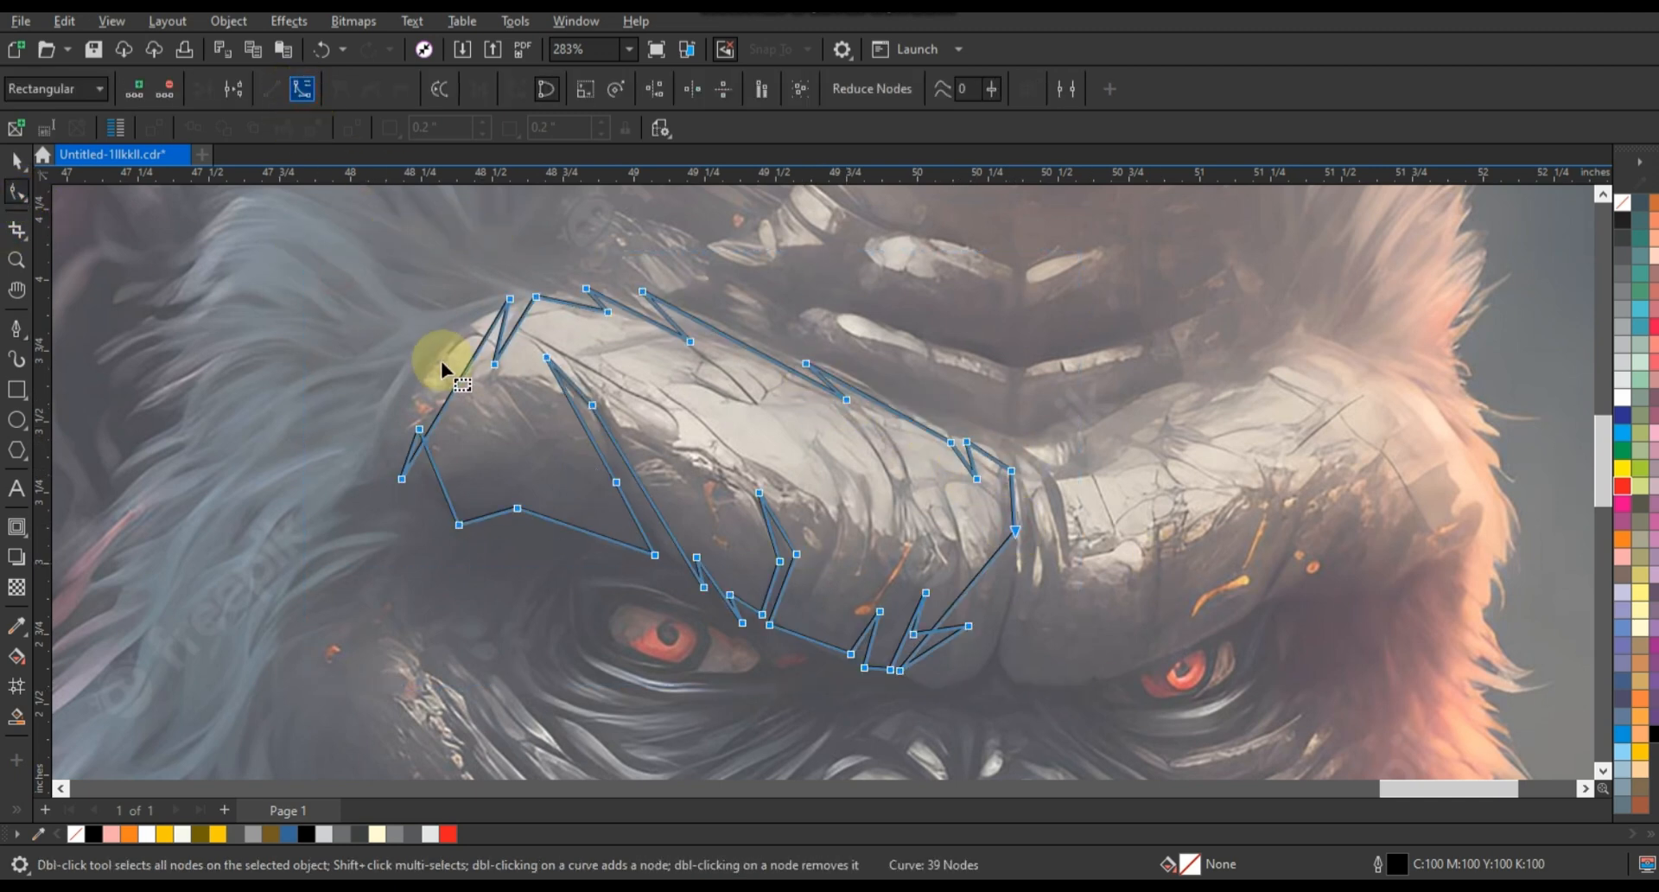
{"action": "left_click_drag", "start_coordinate": [441, 364], "coordinate": [422, 368]}
{"action": "left_click_drag", "start_coordinate": [625, 461], "coordinate": [629, 473]}
{"action": "left_click_drag", "start_coordinate": [673, 524], "coordinate": [666, 531]}
{"action": "left_click_drag", "start_coordinate": [774, 542], "coordinate": [779, 544]}
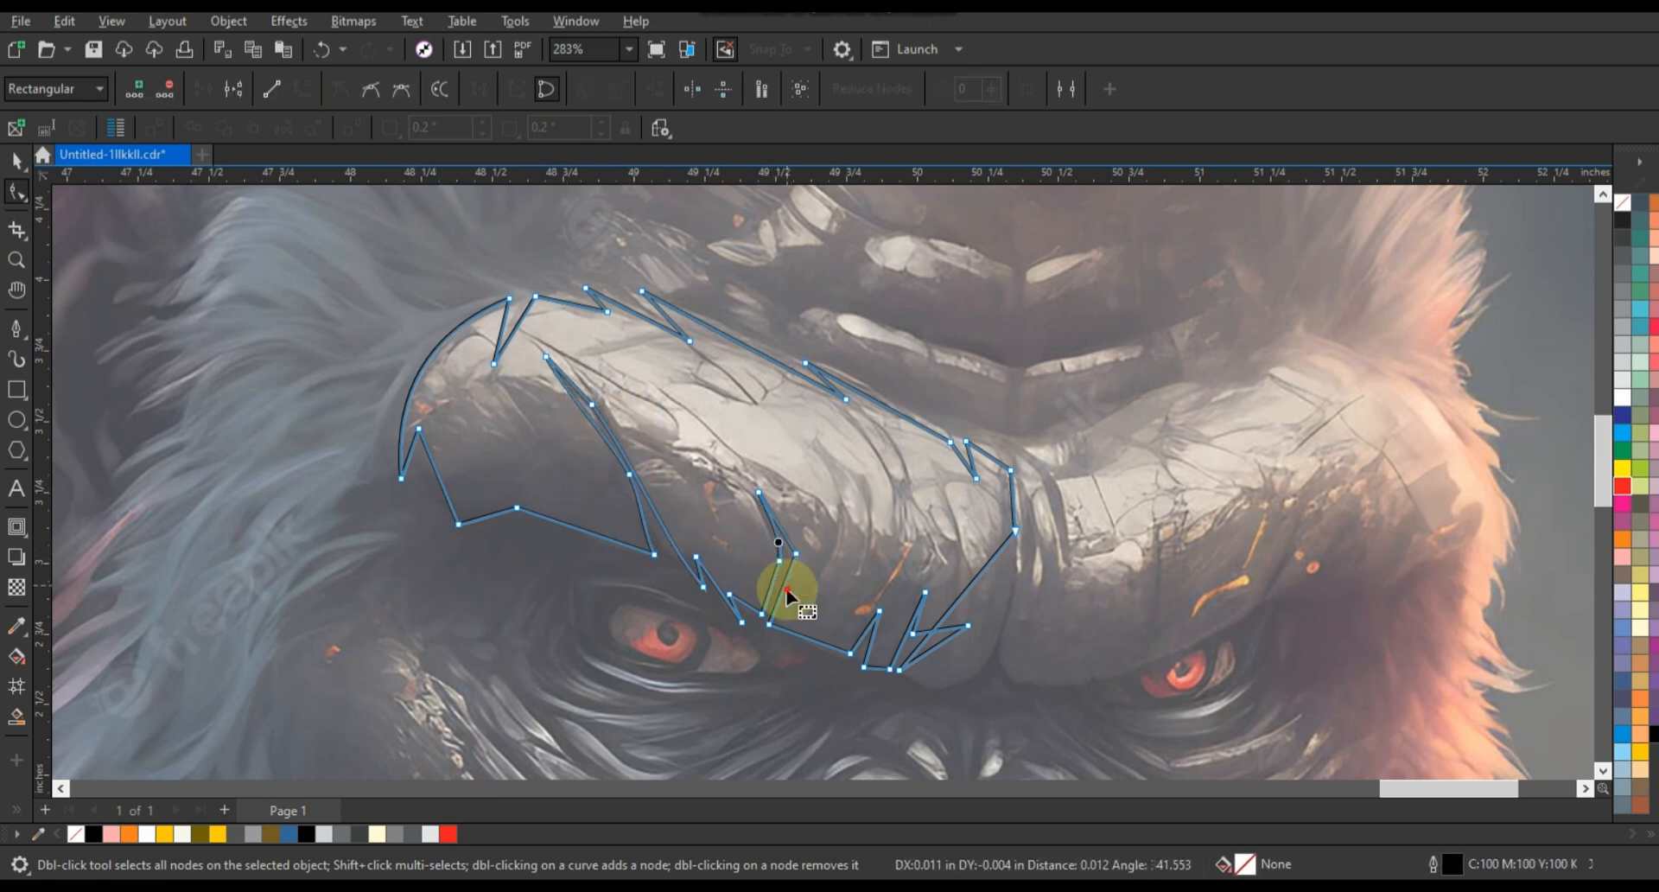
{"action": "left_click_drag", "start_coordinate": [875, 401], "coordinate": [878, 398]}
{"action": "left_click_drag", "start_coordinate": [775, 357], "coordinate": [781, 353]}
{"action": "left_click_drag", "start_coordinate": [624, 309], "coordinate": [635, 305]}
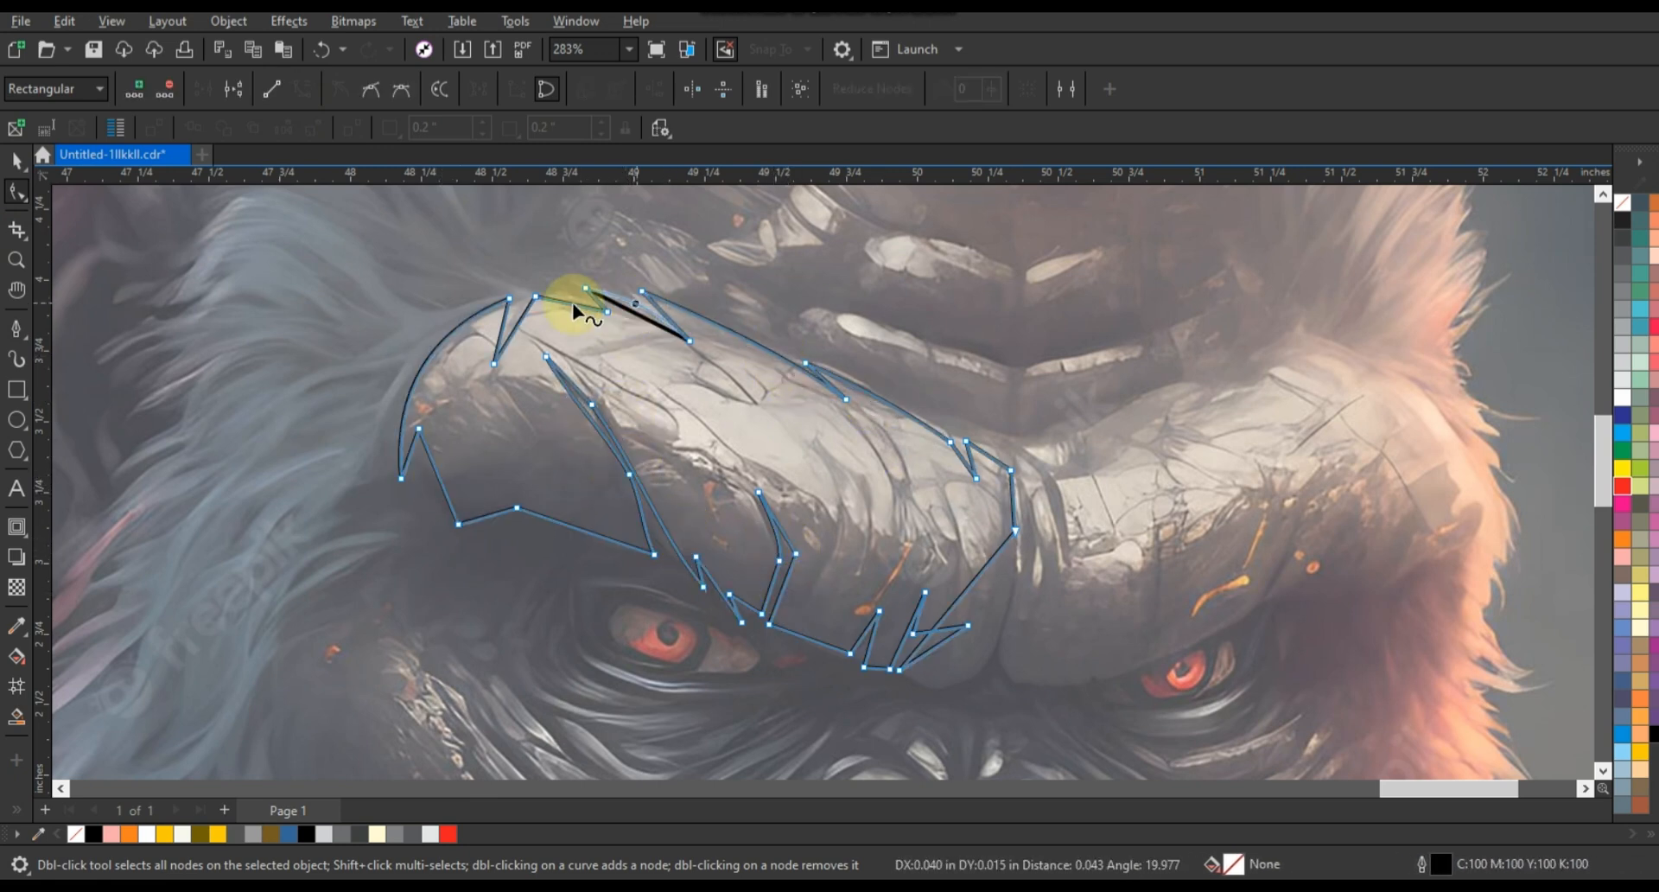
Step: Round the brow's inner end and outer lower edge to follow the photo, deleting the spare node on the lower edge
{"action": "left_click", "coordinate": [977, 567]}
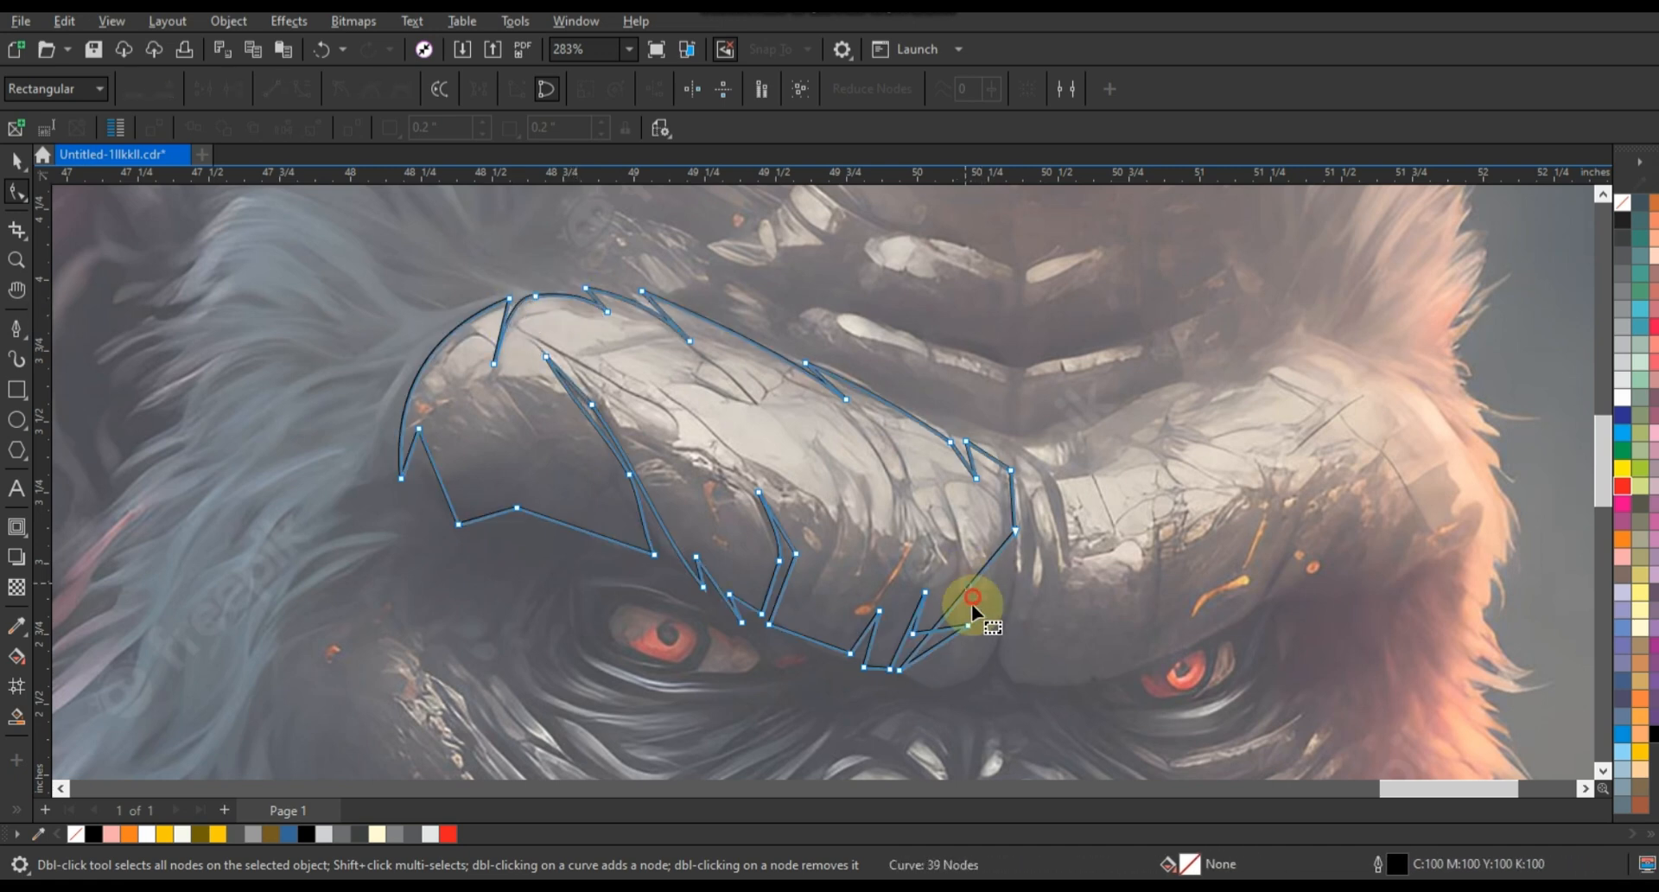
{"action": "left_click_drag", "start_coordinate": [970, 587], "coordinate": [917, 644]}
{"action": "left_click_drag", "start_coordinate": [920, 628], "coordinate": [913, 631]}
{"action": "left_click_drag", "start_coordinate": [985, 454], "coordinate": [989, 448]}
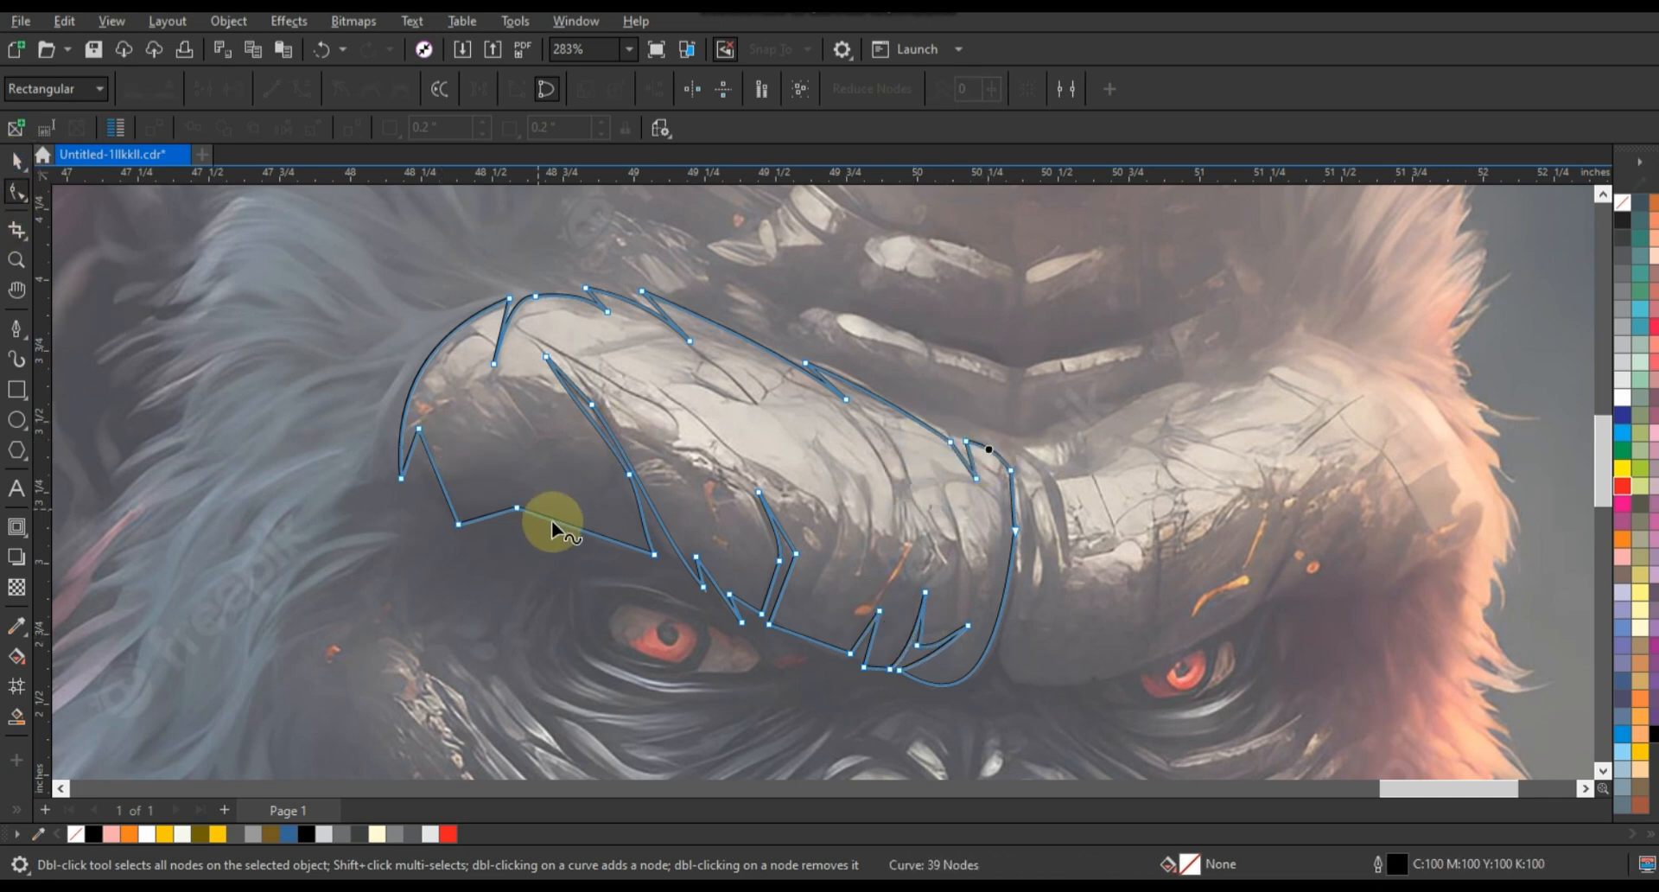
{"action": "left_click_drag", "start_coordinate": [552, 520], "coordinate": [557, 515]}
{"action": "left_click_drag", "start_coordinate": [446, 490], "coordinate": [493, 504]}
{"action": "left_click", "coordinate": [516, 508]}
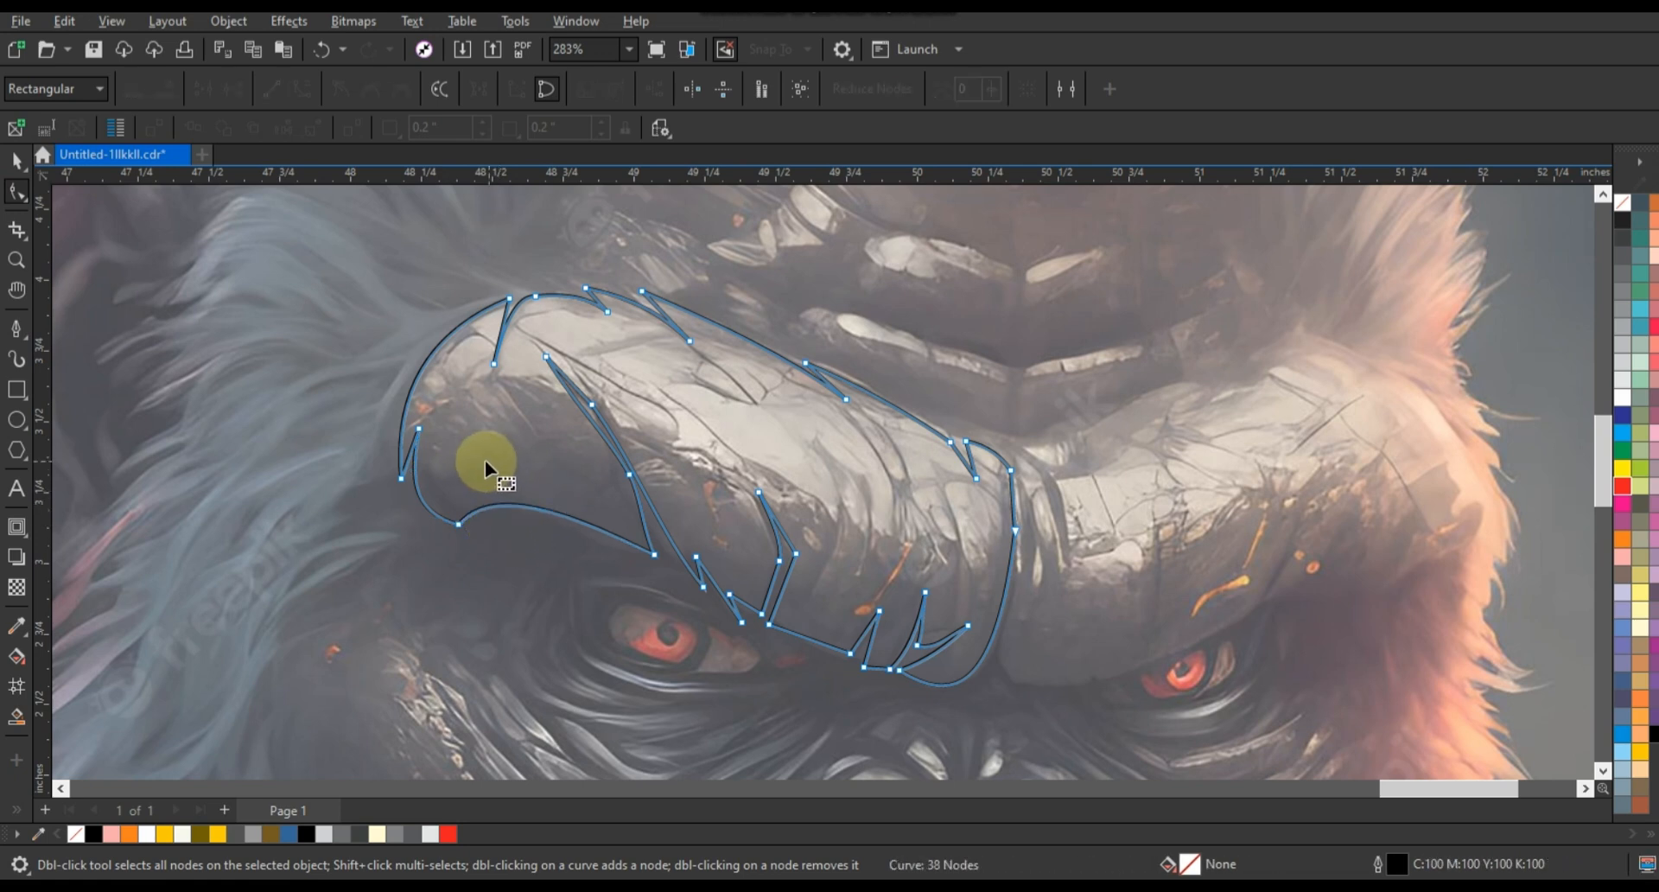
Step: Fill the left brow shape with white
{"action": "key", "text": "space"}
{"action": "left_click", "coordinate": [1623, 399]}
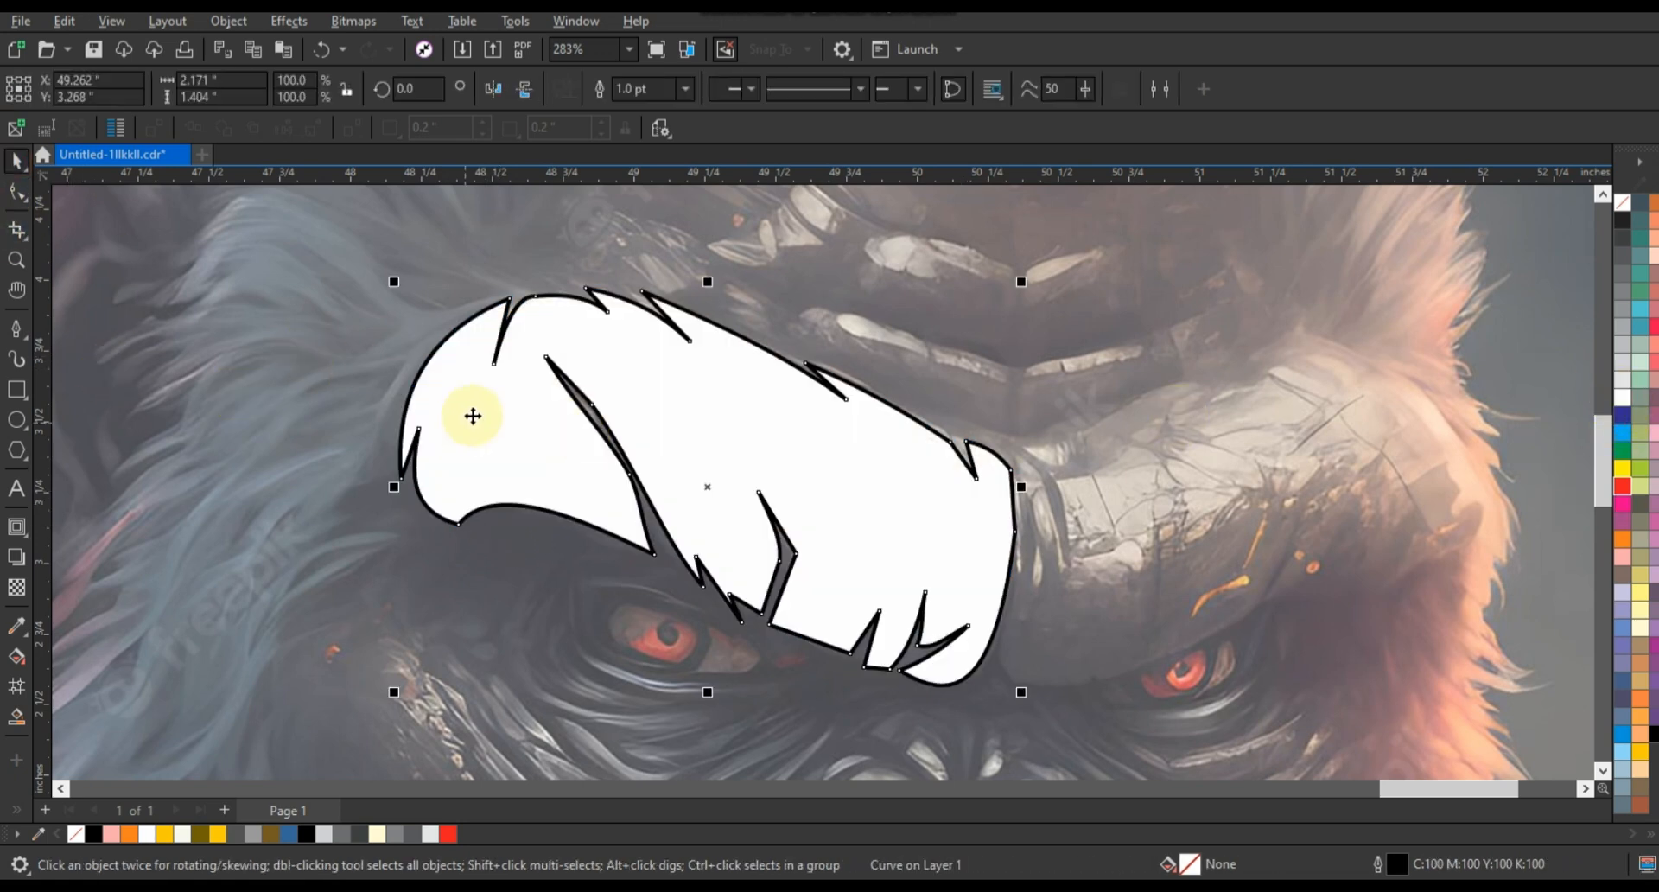
{"action": "key", "text": "Escape"}
Step: Create a horizontally mirrored copy of the white brow over the right side of the photo's forehead
{"action": "scroll", "coordinate": [598, 416], "scroll_direction": "down", "scroll_amount": 5}
{"action": "left_click", "coordinate": [15, 260]}
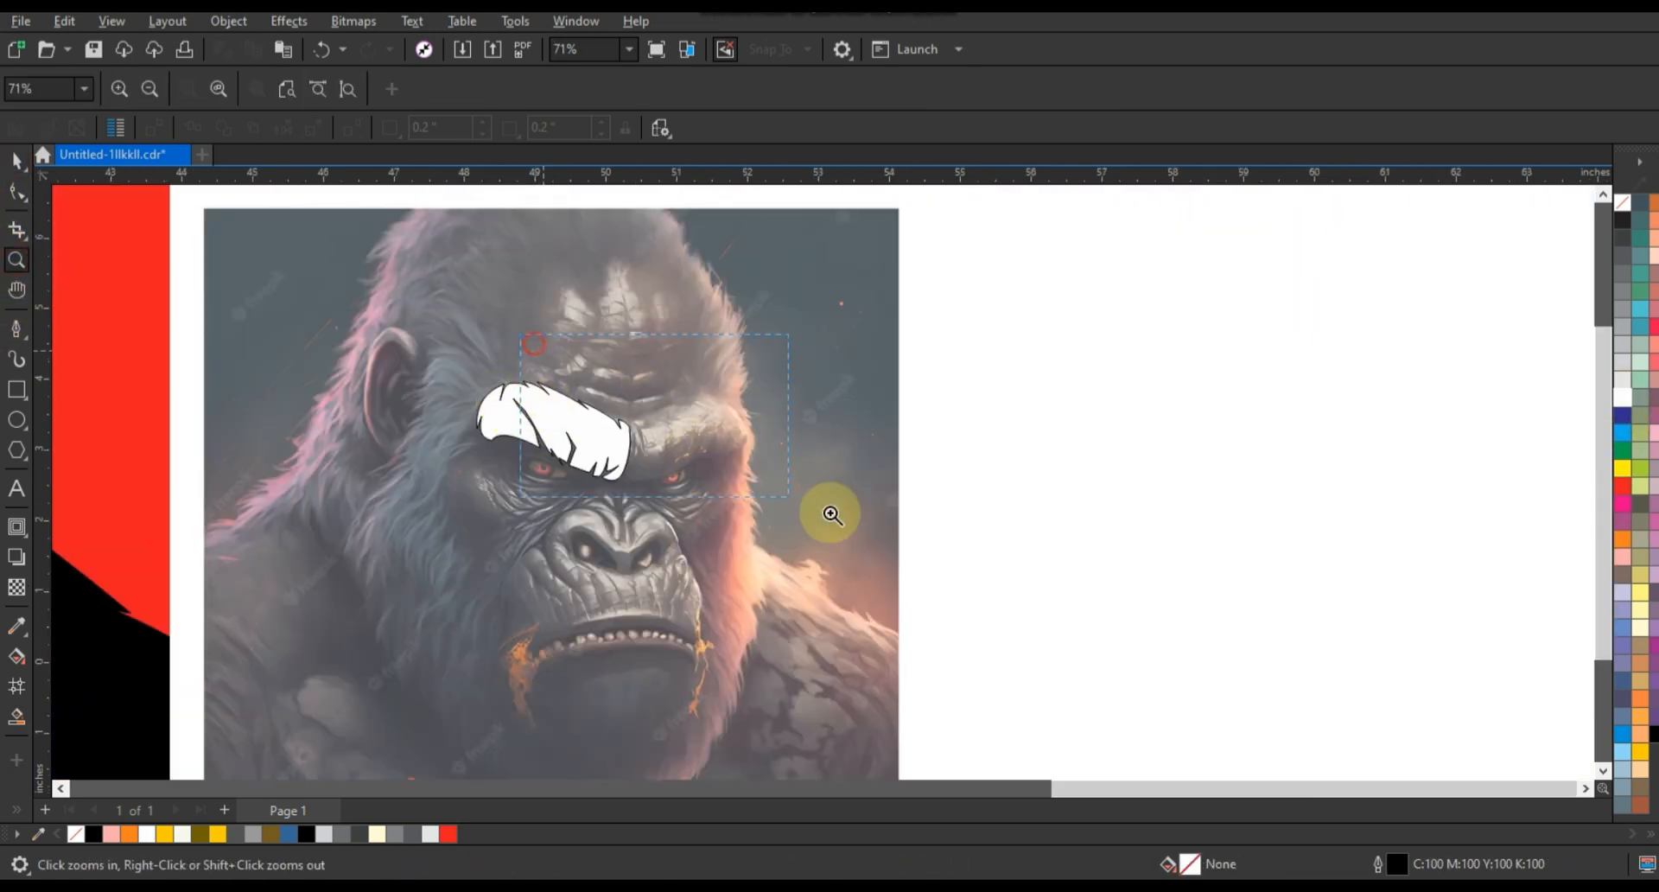
{"action": "left_click_drag", "start_coordinate": [831, 515], "coordinate": [876, 520]}
{"action": "left_click", "coordinate": [16, 162]}
{"action": "left_click", "coordinate": [336, 470]}
{"action": "left_click_drag", "start_coordinate": [119, 493], "coordinate": [945, 440]}
{"action": "right_click", "coordinate": [945, 440]}
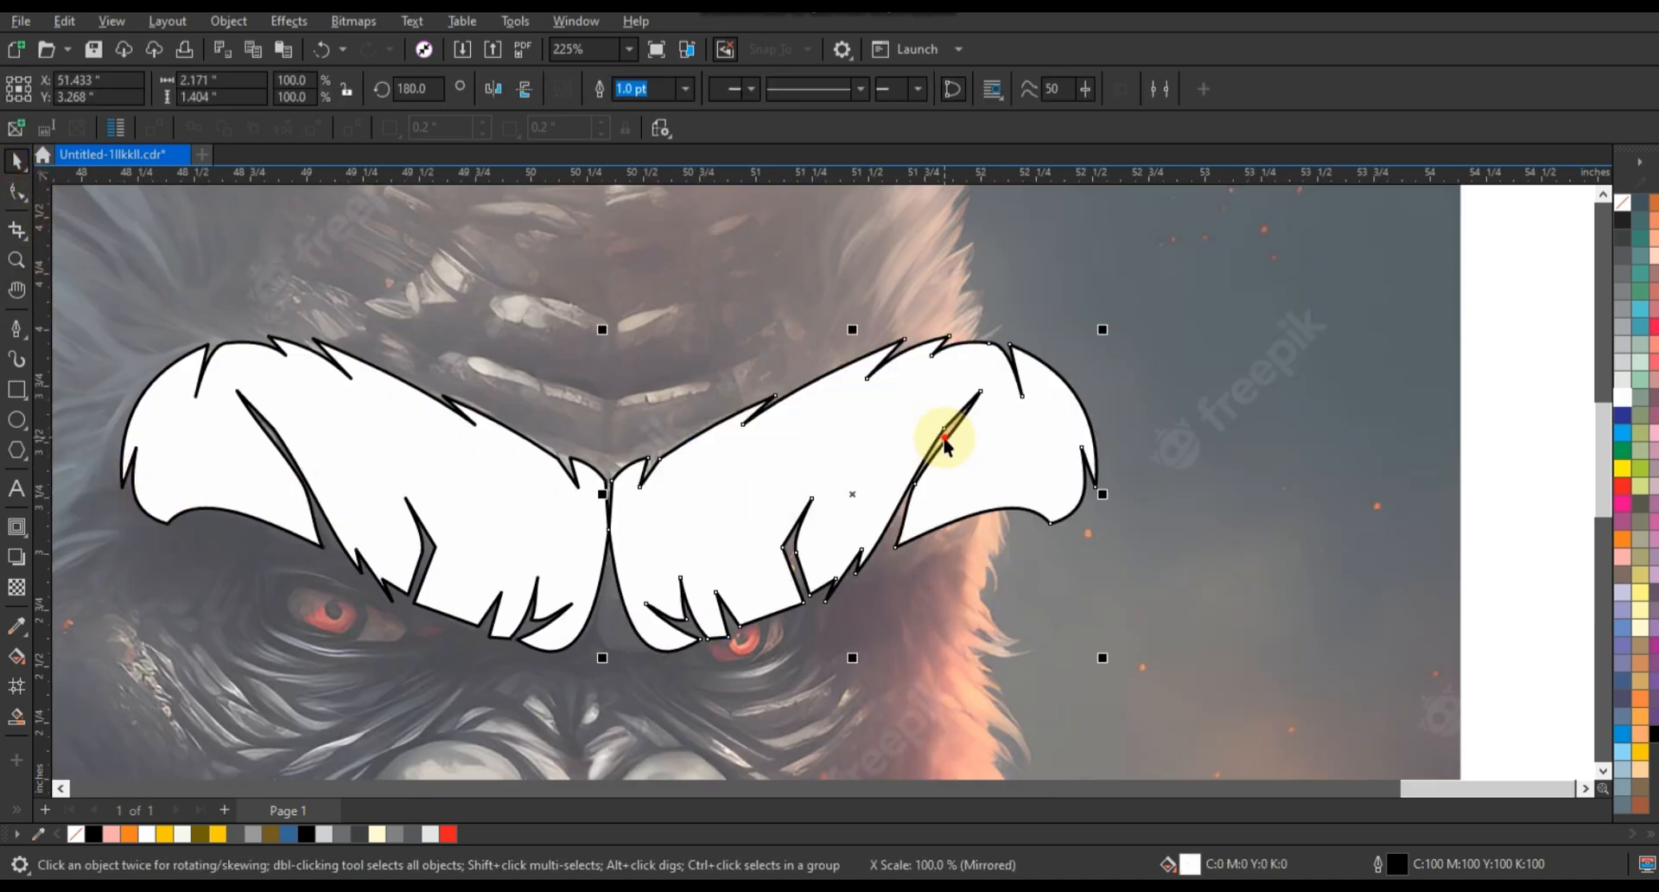
Step: Narrow, tilt and flatten the mirrored brow to about 1.59 x 1.14 in to fit the photo's right brow
{"action": "left_click_drag", "start_coordinate": [1102, 494], "coordinate": [982, 548]}
{"action": "left_click", "coordinate": [927, 455]}
{"action": "left_click", "coordinate": [787, 436]}
{"action": "left_click_drag", "start_coordinate": [787, 373], "coordinate": [802, 484]}
{"action": "left_click", "coordinate": [789, 567]}
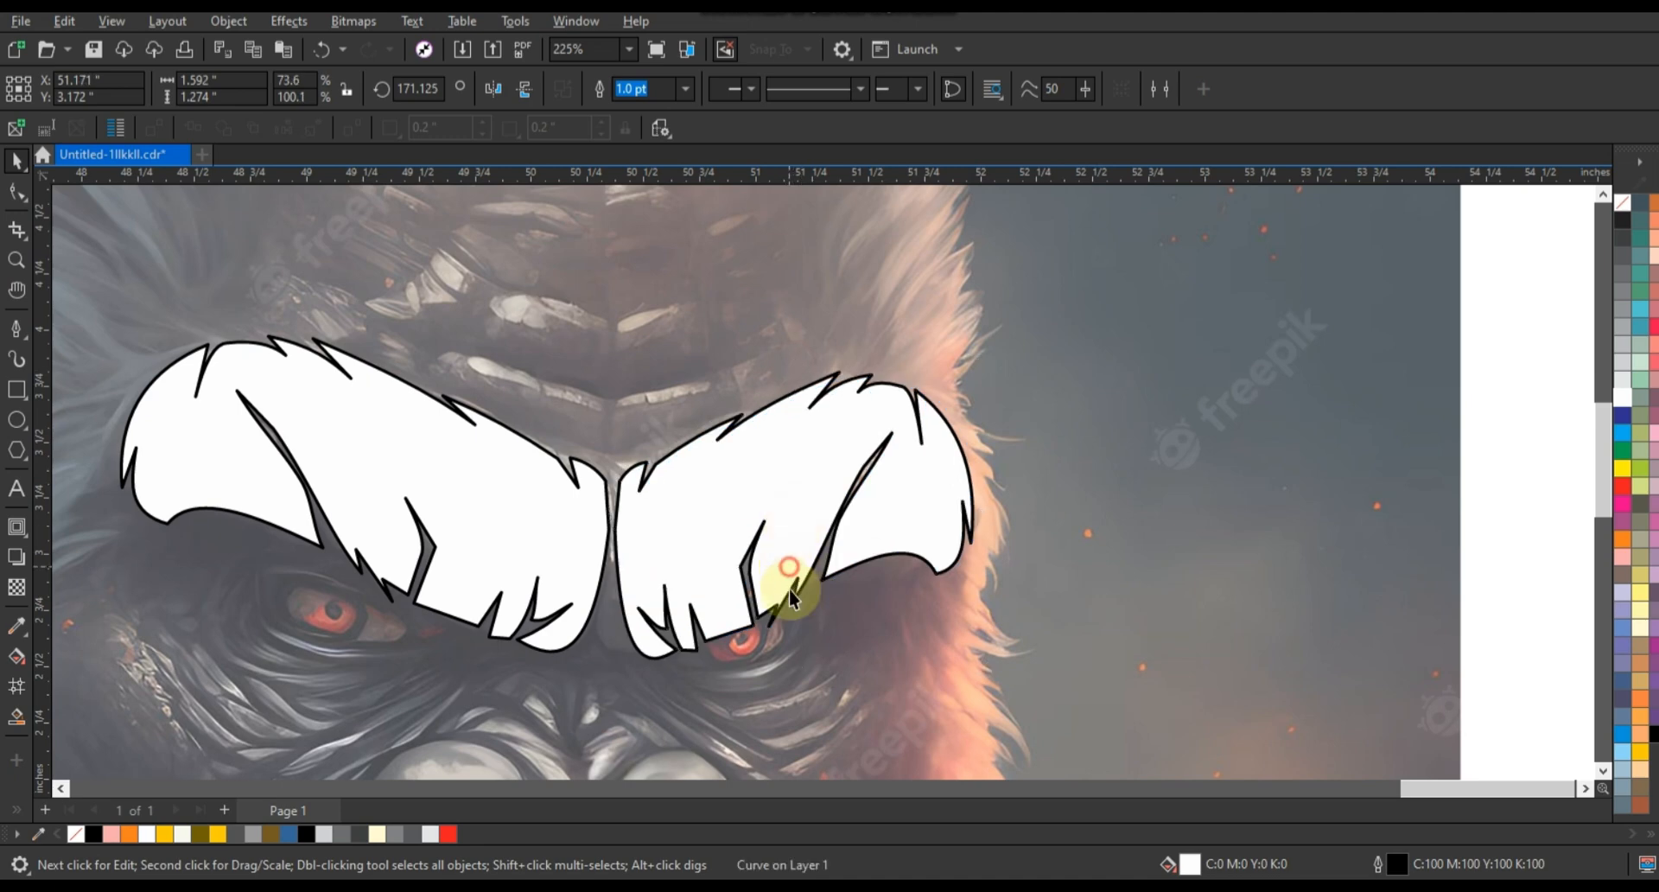
{"action": "left_click_drag", "start_coordinate": [792, 662], "coordinate": [789, 636]}
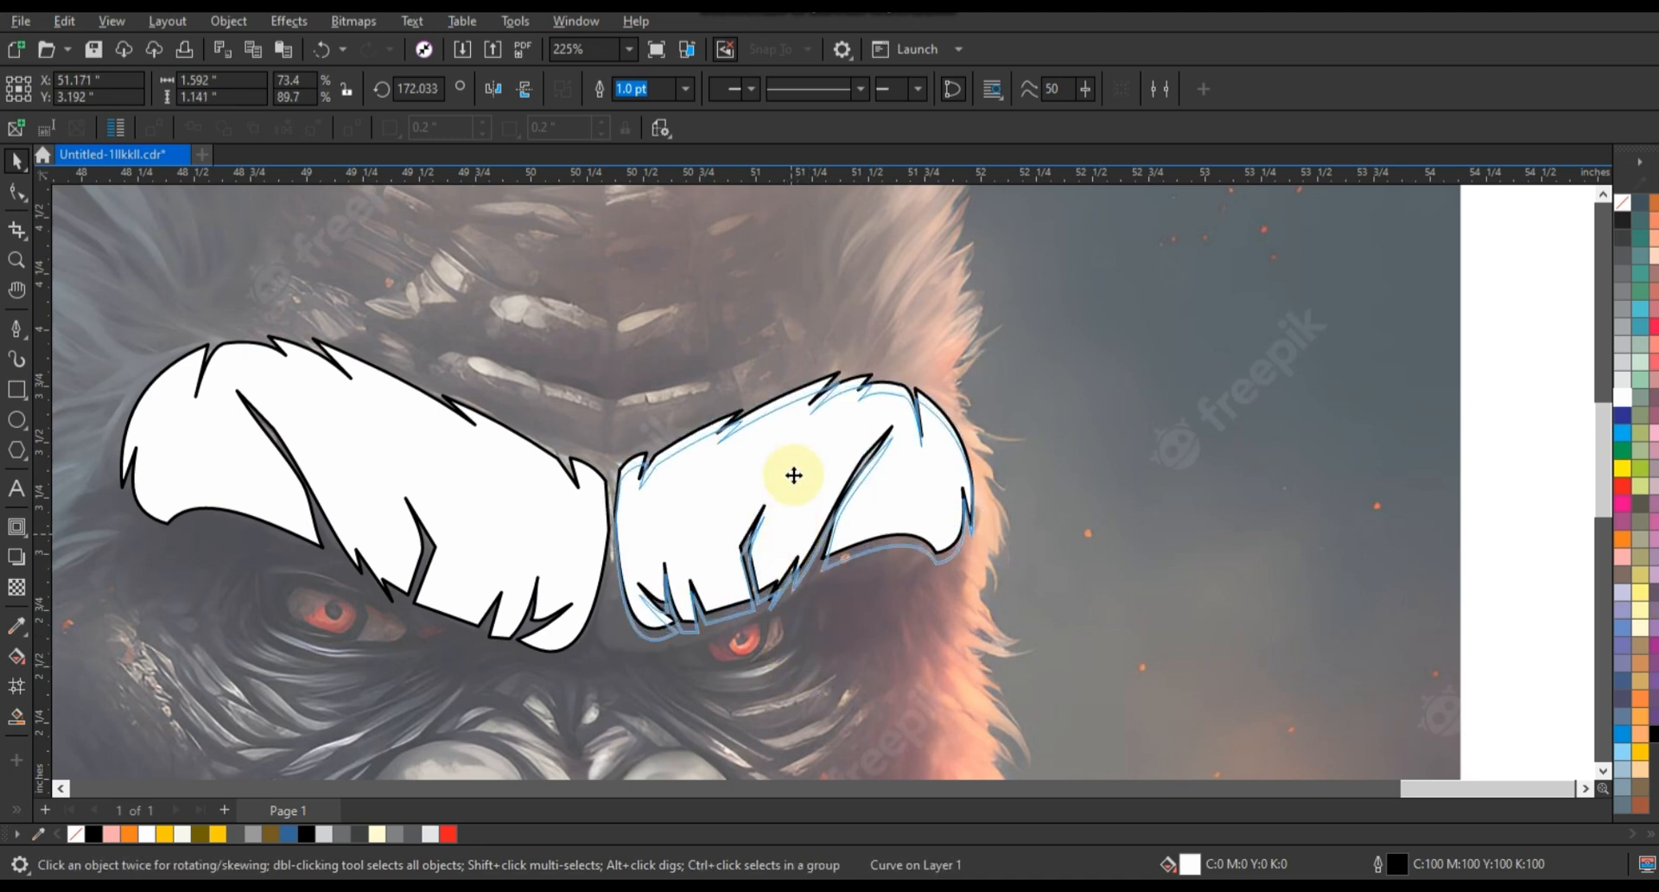
Step: Move both white brow shapes together from the photo onto the black silhouette's face
{"action": "scroll", "coordinate": [866, 460], "scroll_direction": "down", "scroll_amount": 3}
{"action": "left_click_drag", "start_coordinate": [794, 475], "coordinate": [567, 458]}
{"action": "left_click", "coordinate": [803, 447], "text": "shift"}
{"action": "right_click", "coordinate": [1590, 207]}
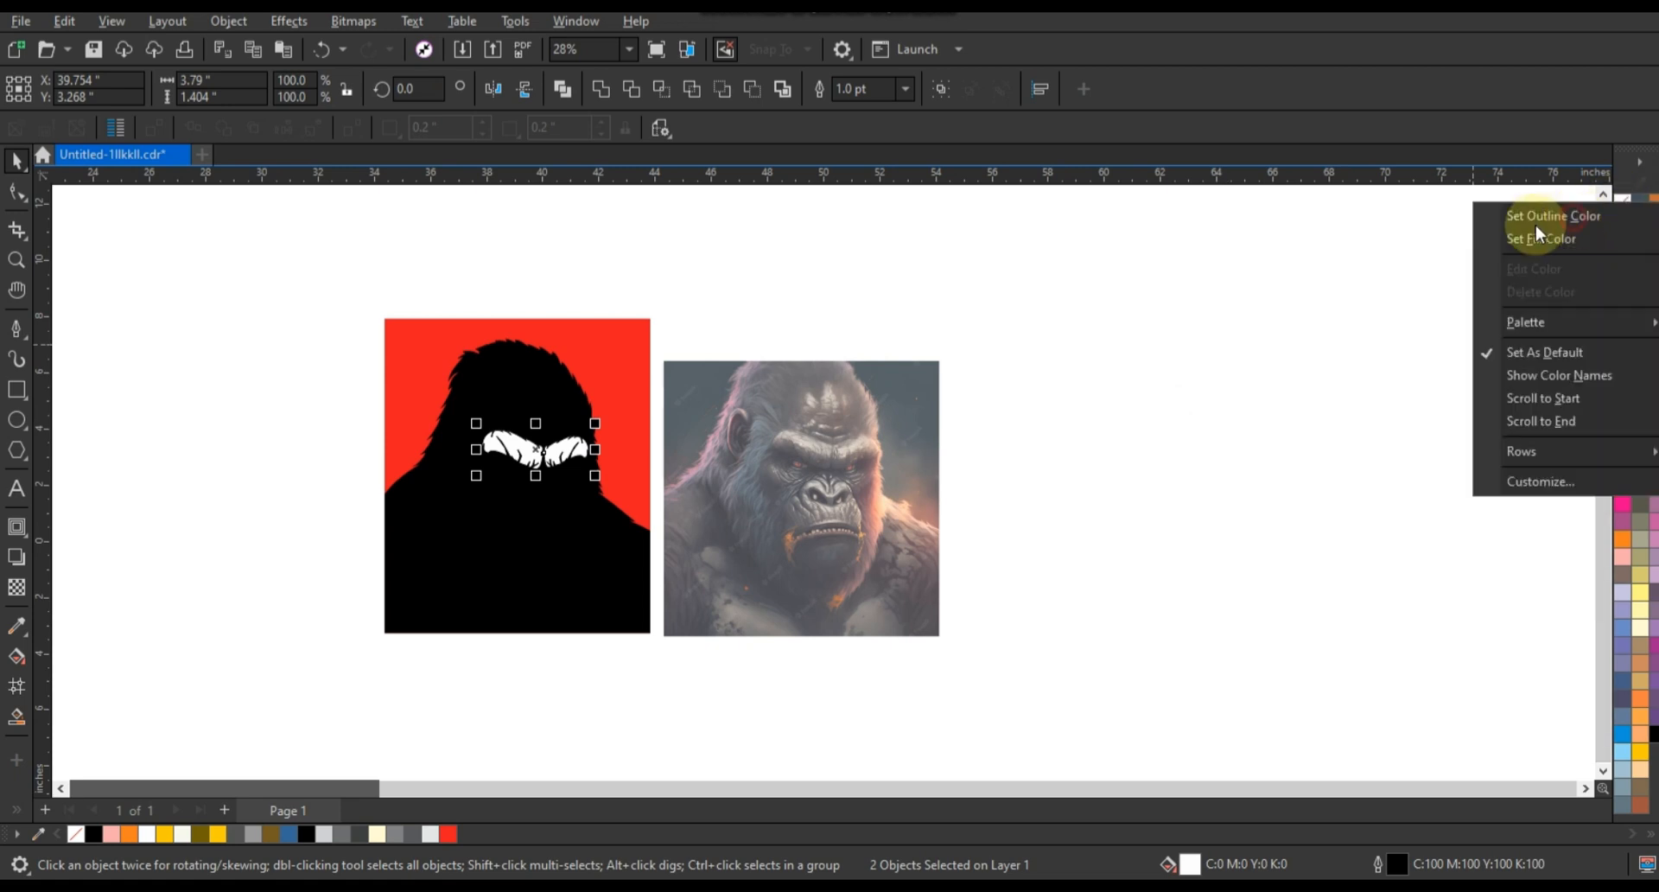
{"action": "left_click", "coordinate": [1537, 225]}
{"action": "left_click", "coordinate": [1225, 333]}
Step: Draw three straight lines with the Pen tool slanting down toward the nose along the wrinkles under the left eye
{"action": "key", "text": "z"}
{"action": "left_click_drag", "start_coordinate": [713, 395], "coordinate": [924, 598]}
{"action": "left_click_drag", "start_coordinate": [443, 340], "coordinate": [957, 644]}
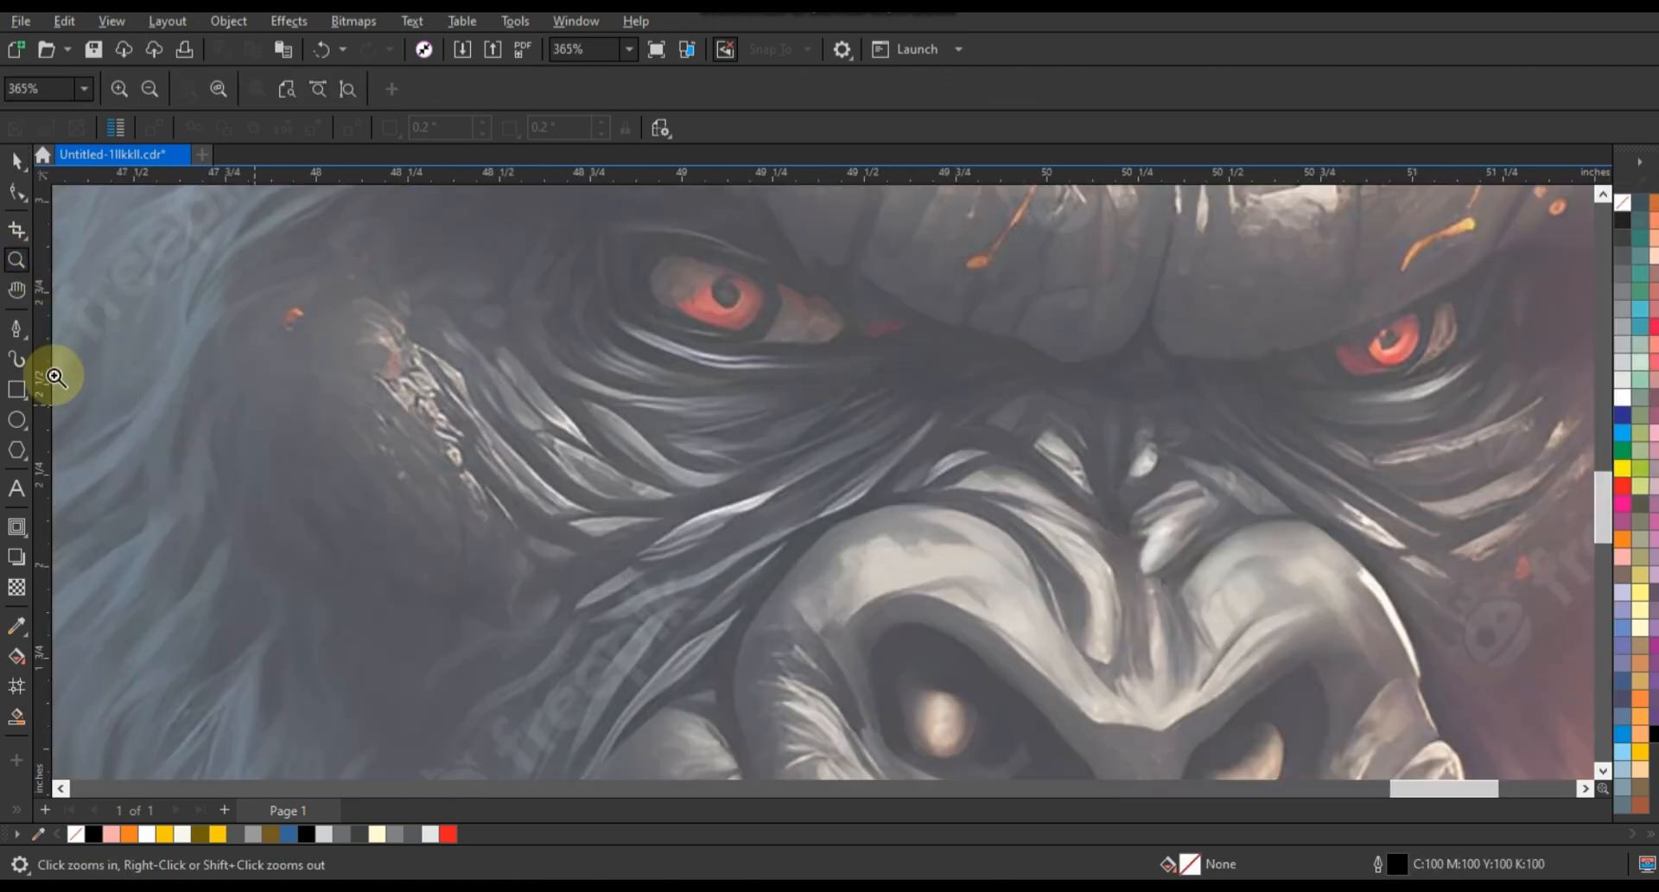
{"action": "left_click", "coordinate": [17, 328]}
{"action": "left_click", "coordinate": [606, 294]}
{"action": "double_click", "coordinate": [878, 355]}
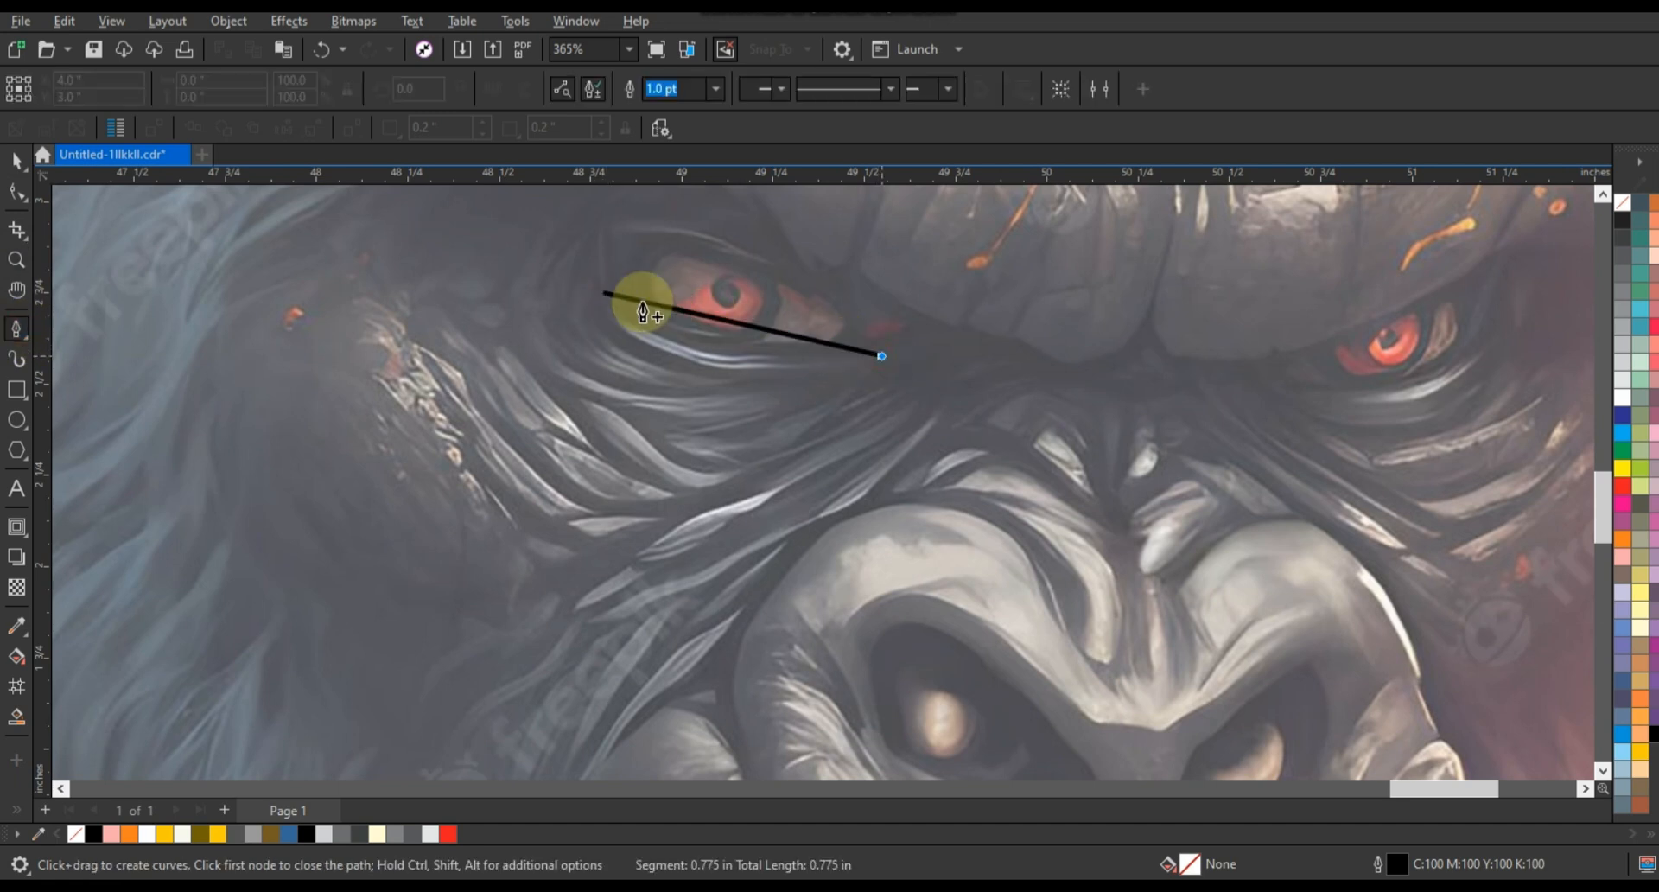
{"action": "left_click", "coordinate": [580, 320]}
{"action": "left_click", "coordinate": [770, 386]}
{"action": "left_click", "coordinate": [580, 320]}
{"action": "left_click", "coordinate": [516, 322]}
{"action": "left_click", "coordinate": [781, 402]}
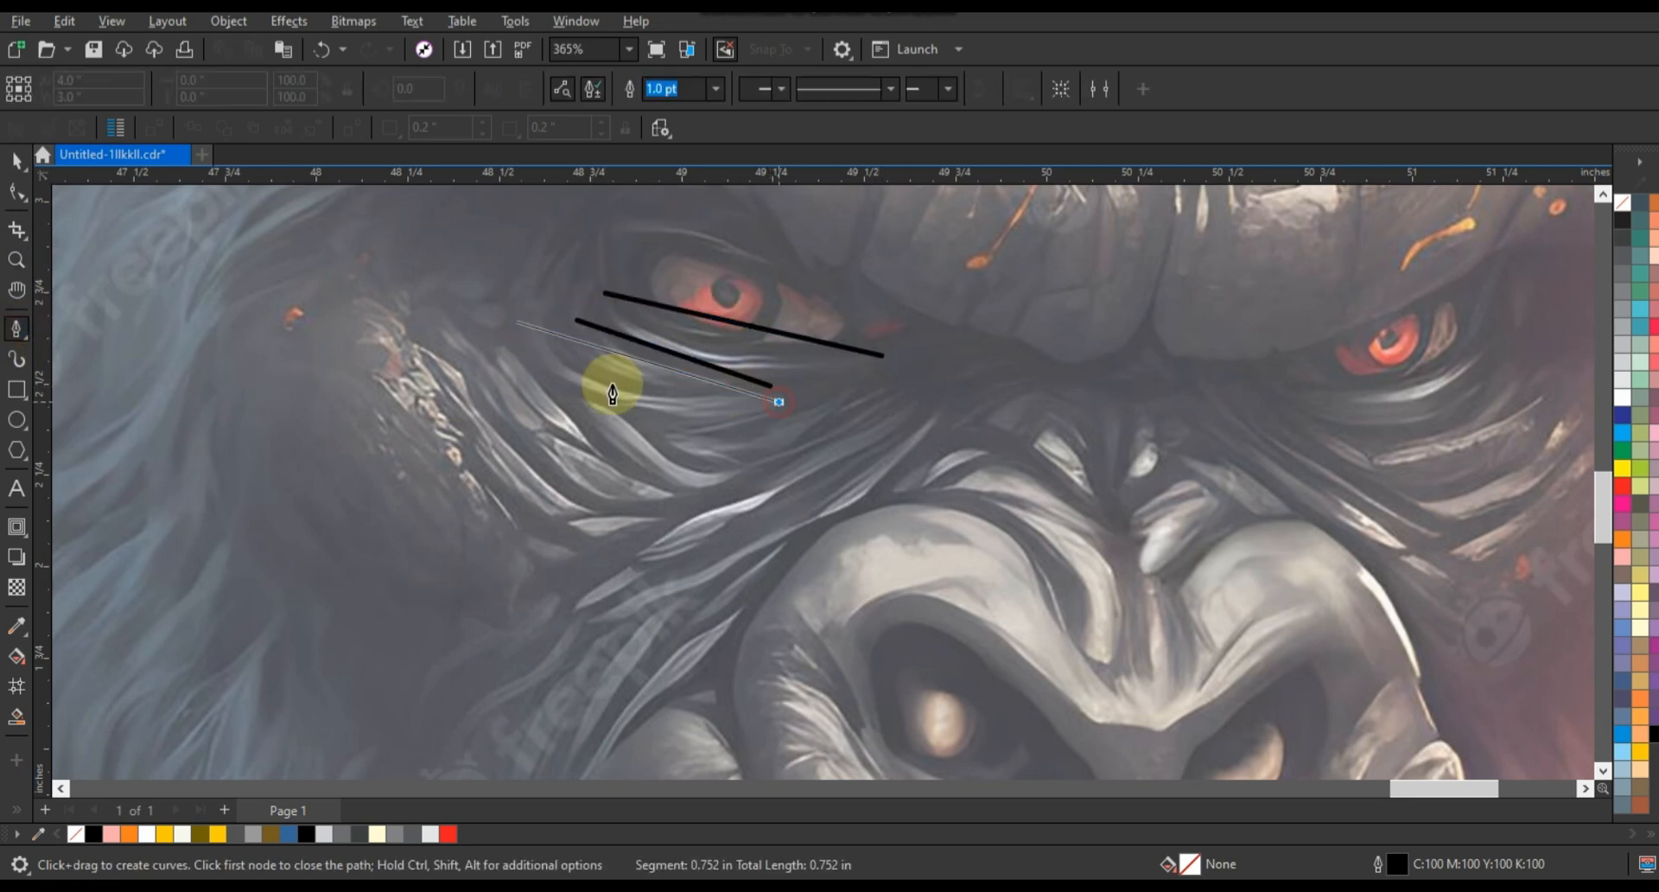
{"action": "left_click", "coordinate": [516, 322]}
Step: Draw two lines rising toward the nose bridge and three slanting down the cheek along the lower wrinkles of the left eye
{"action": "left_click", "coordinate": [680, 424]}
{"action": "left_click", "coordinate": [886, 390]}
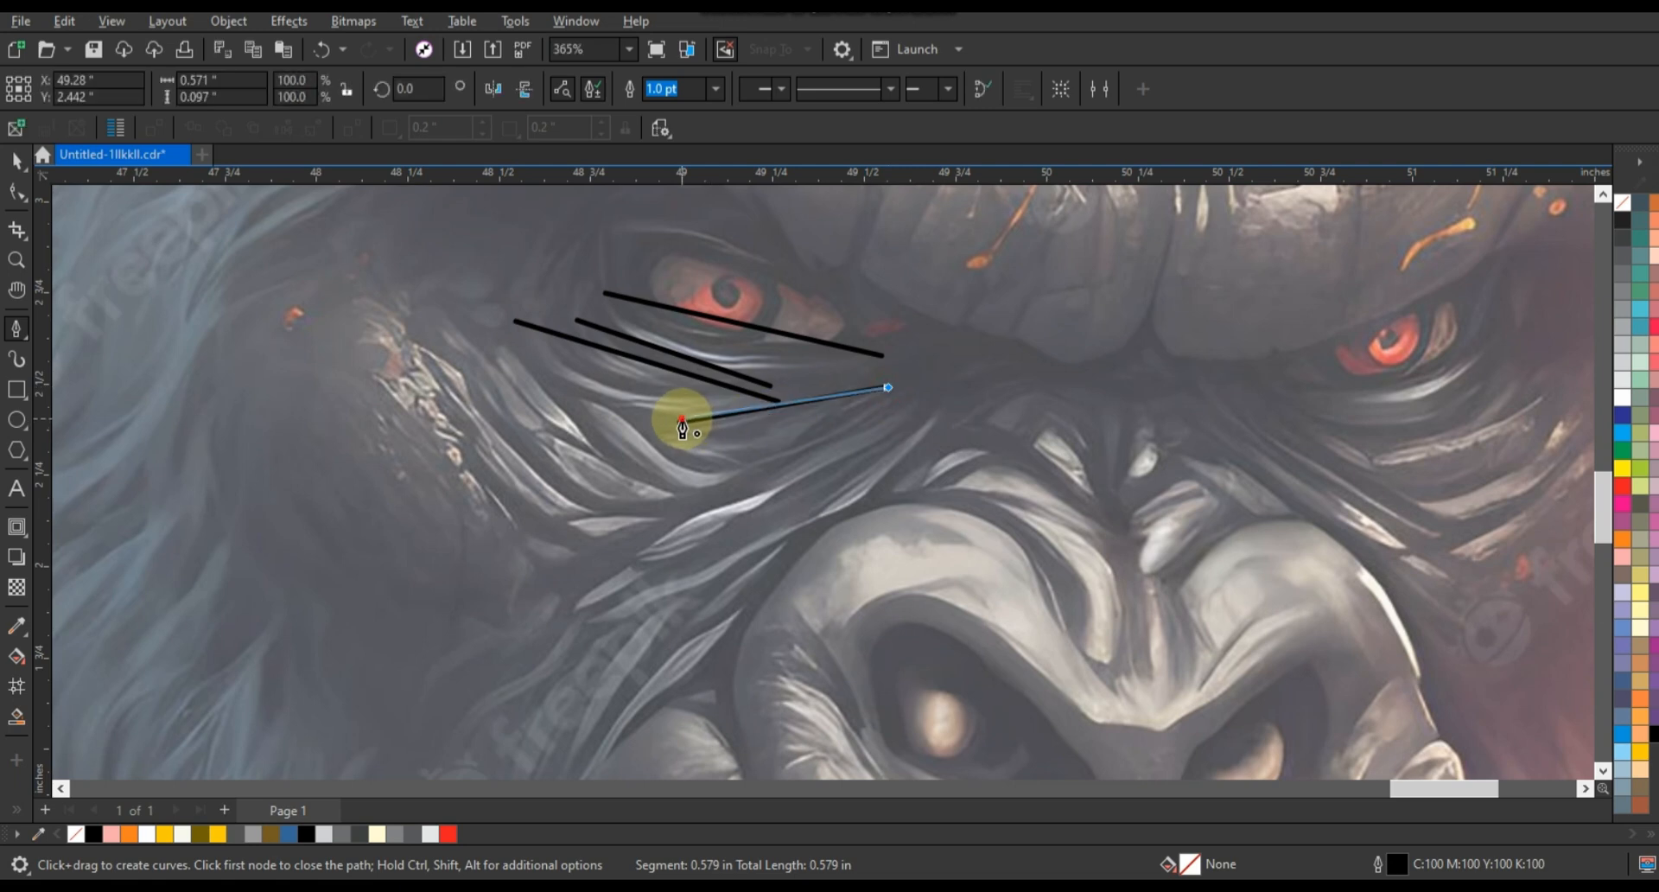
{"action": "left_click", "coordinate": [585, 397]}
{"action": "left_click", "coordinate": [756, 469]}
{"action": "left_click", "coordinate": [585, 397]}
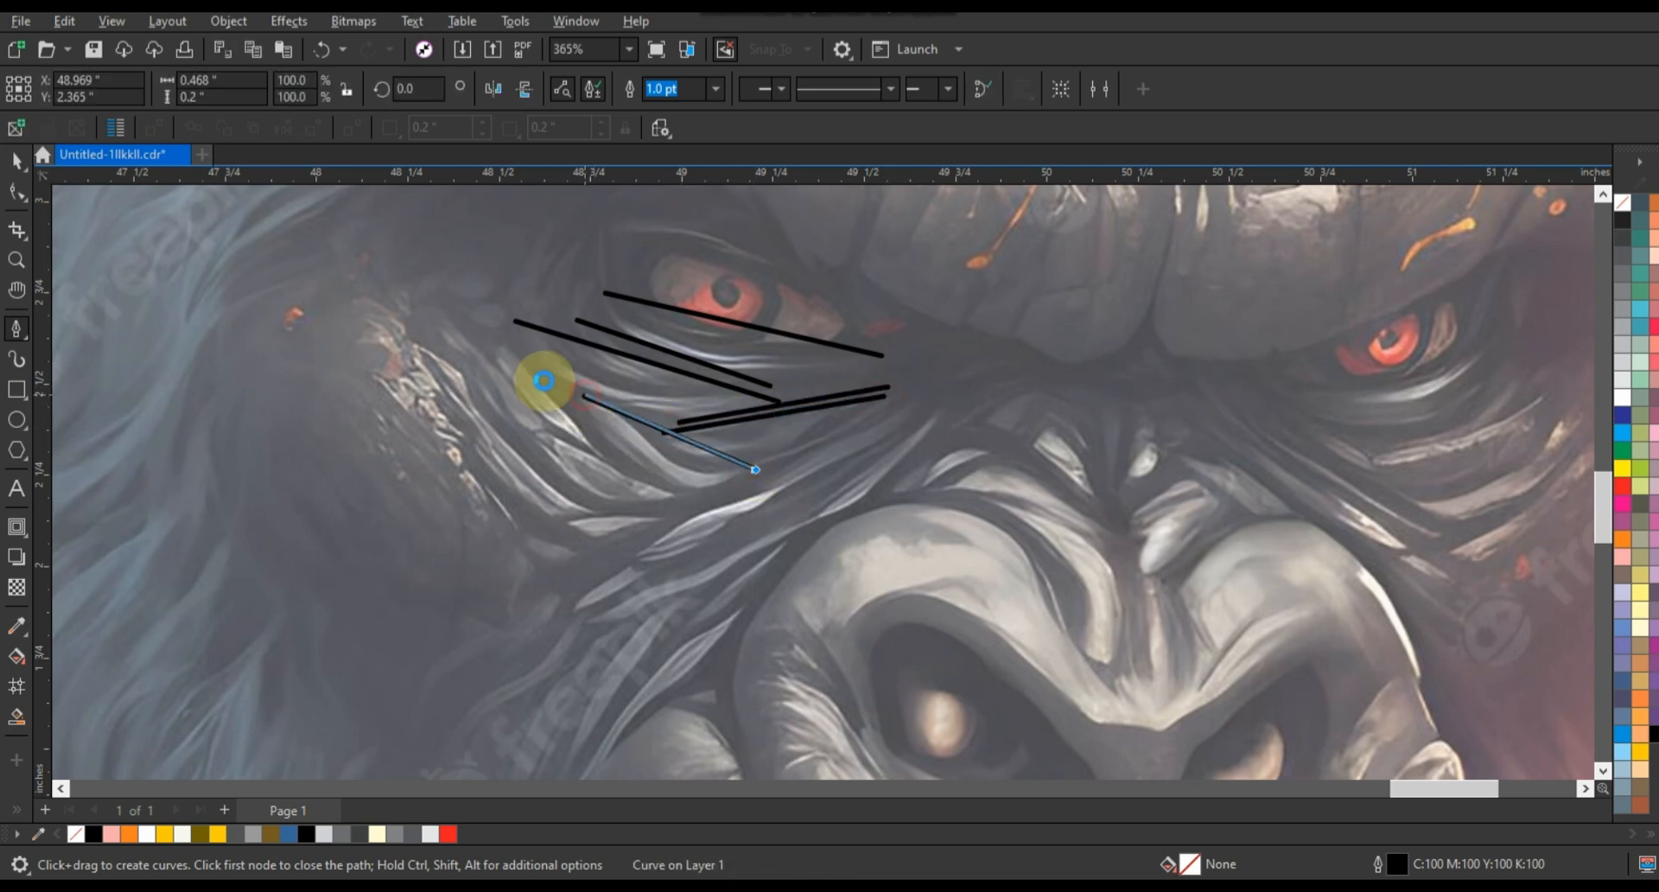
{"action": "left_click", "coordinate": [513, 349]}
{"action": "left_click", "coordinate": [615, 457]}
{"action": "left_click", "coordinate": [513, 349]}
{"action": "left_click", "coordinate": [451, 322]}
{"action": "left_click", "coordinate": [680, 497]}
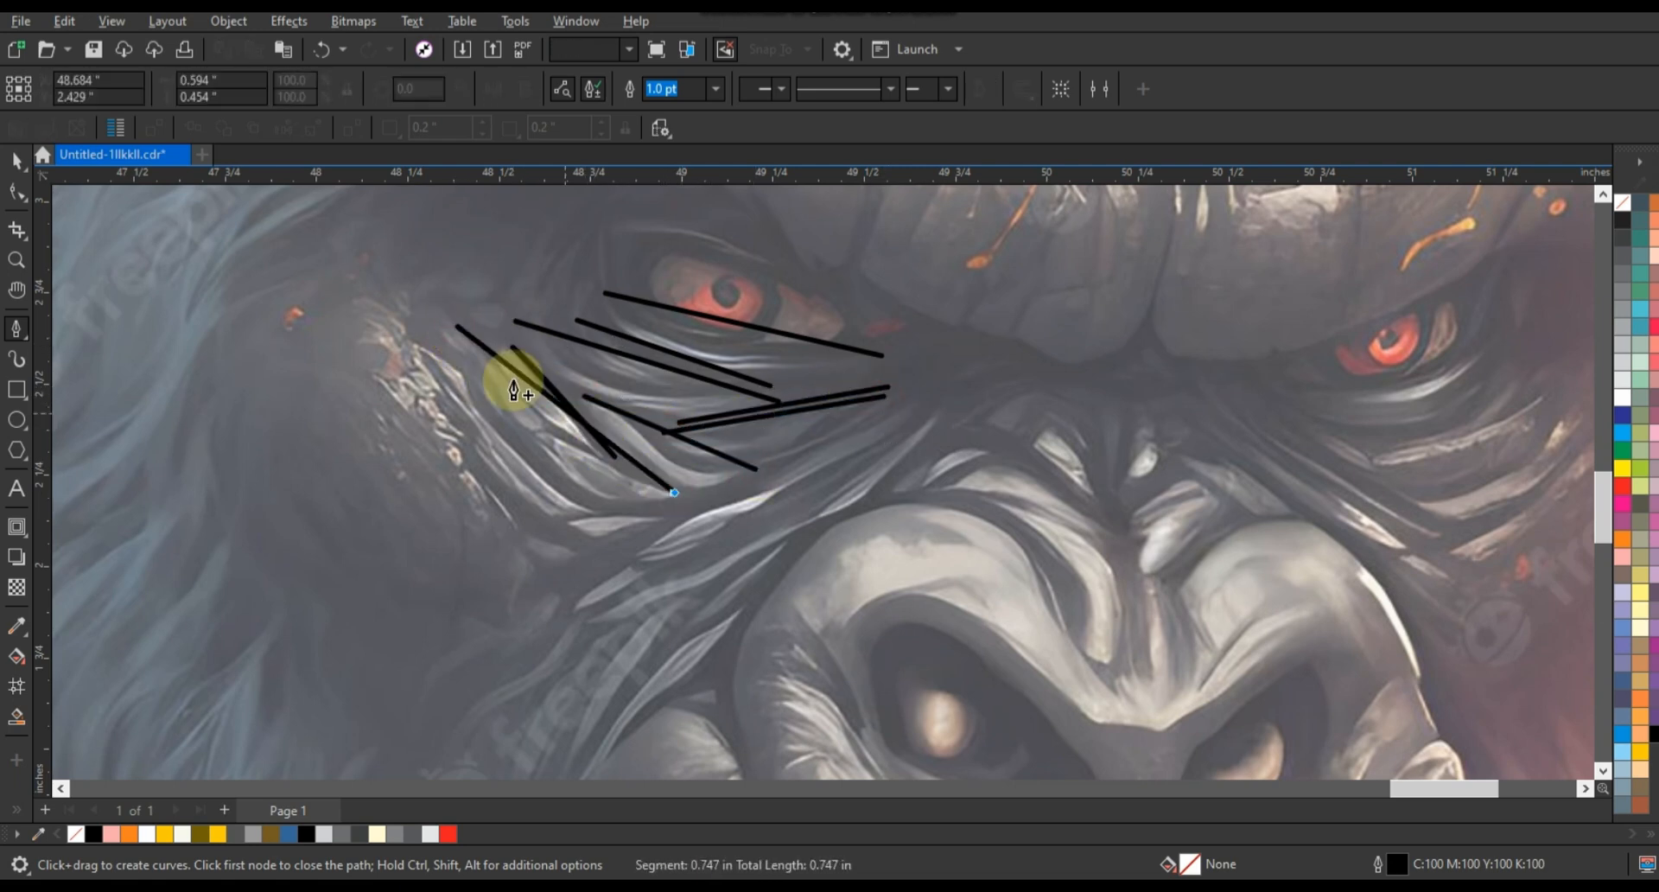
{"action": "left_click", "coordinate": [451, 322]}
{"action": "left_click", "coordinate": [893, 403]}
{"action": "left_click", "coordinate": [595, 587]}
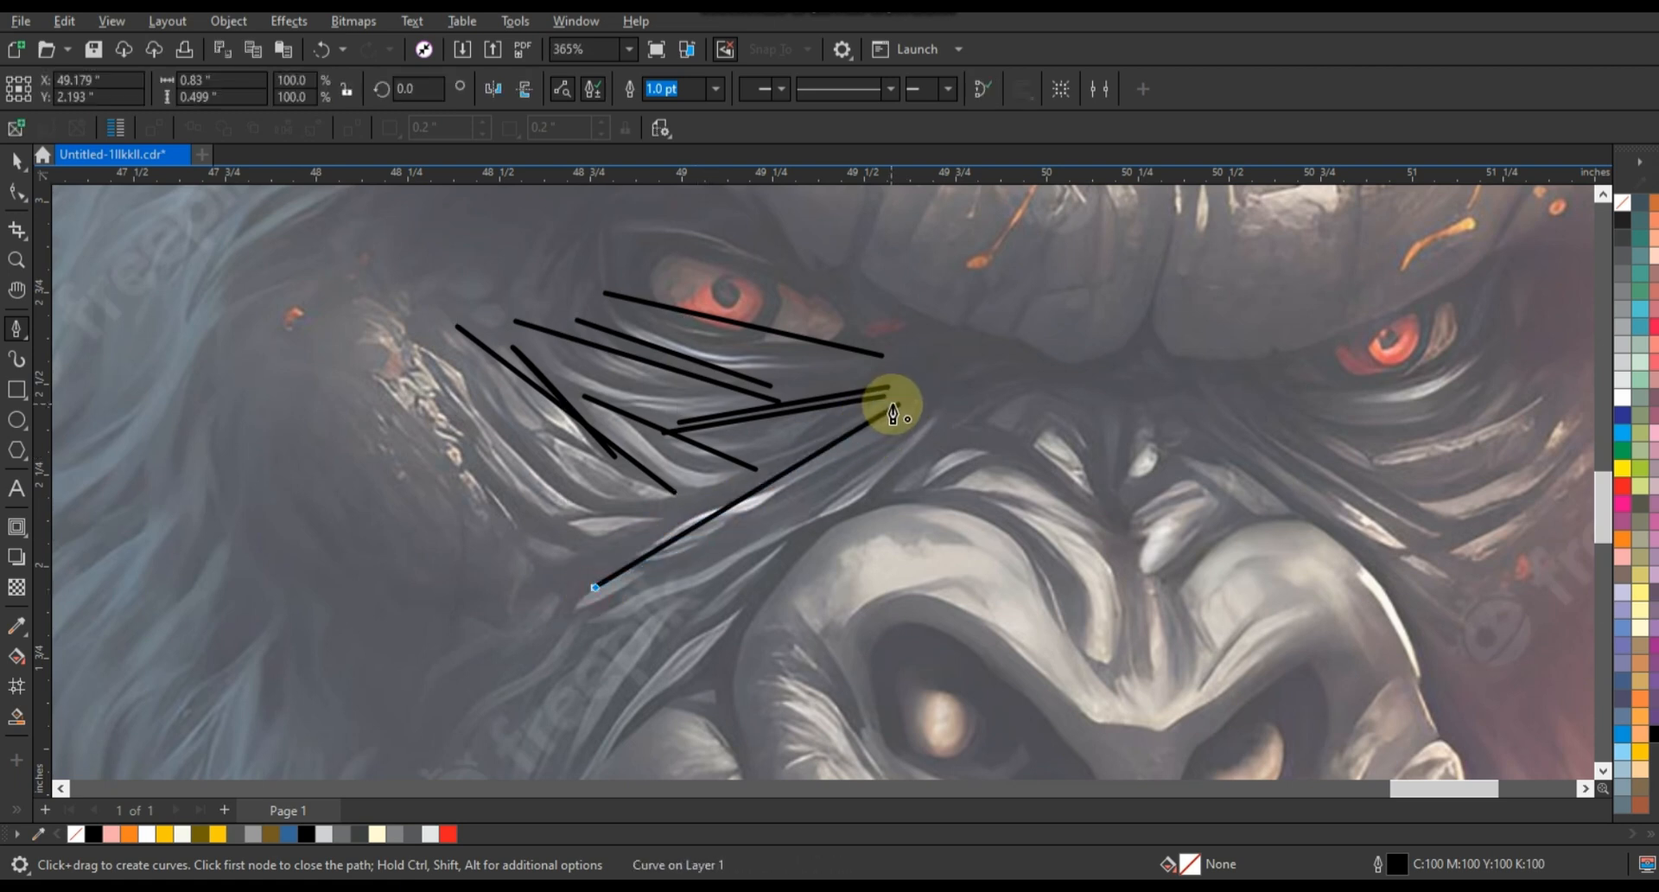
{"action": "left_click", "coordinate": [914, 410]}
{"action": "key", "text": "space"}
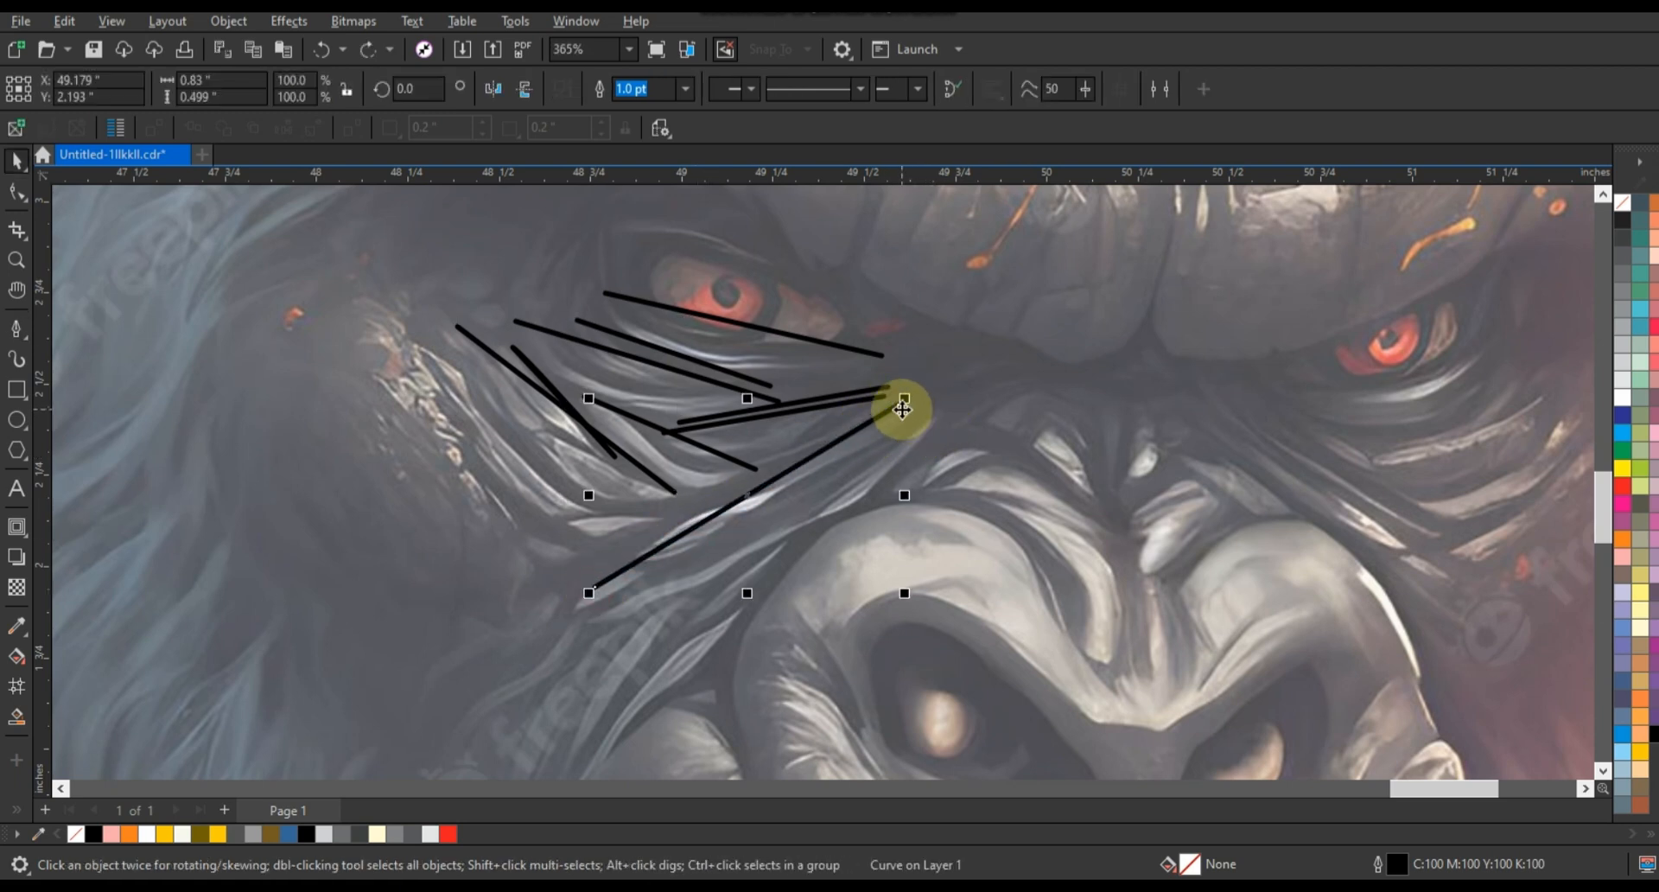
{"action": "key", "text": "Delete"}
{"action": "left_click", "coordinate": [596, 604]}
Step: Draw two long parallel lines from the nose bridge diagonally down across the left cheek
{"action": "left_click", "coordinate": [920, 404]}
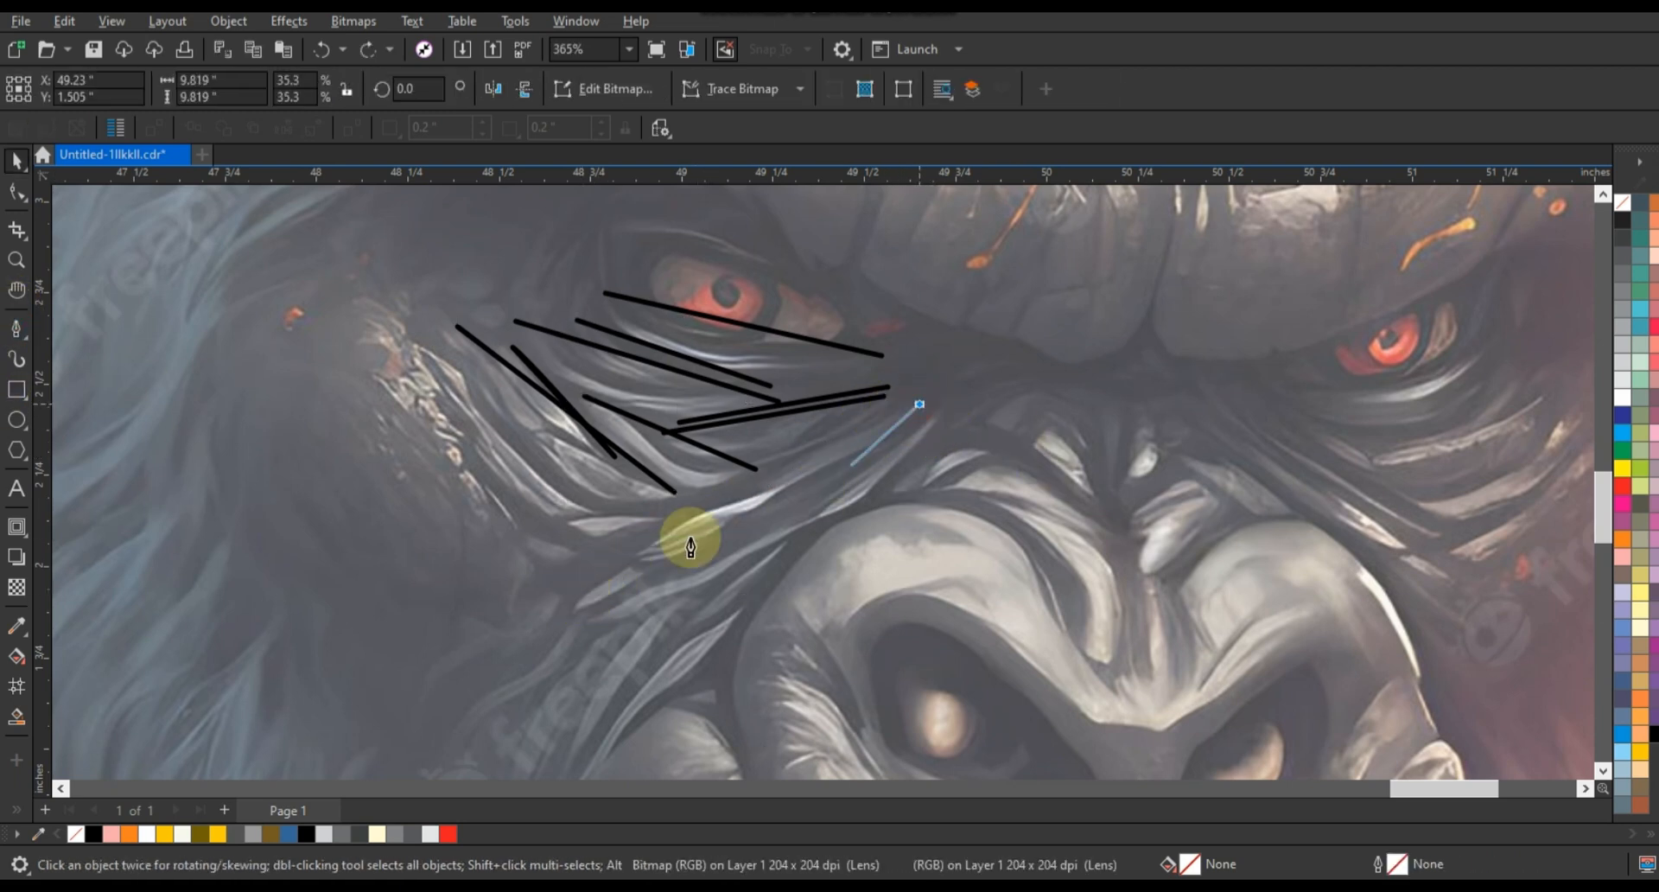
{"action": "left_click", "coordinate": [601, 591]}
{"action": "left_click", "coordinate": [920, 403]}
{"action": "left_click", "coordinate": [945, 413]}
{"action": "left_click", "coordinate": [638, 601]}
{"action": "left_click", "coordinate": [945, 413]}
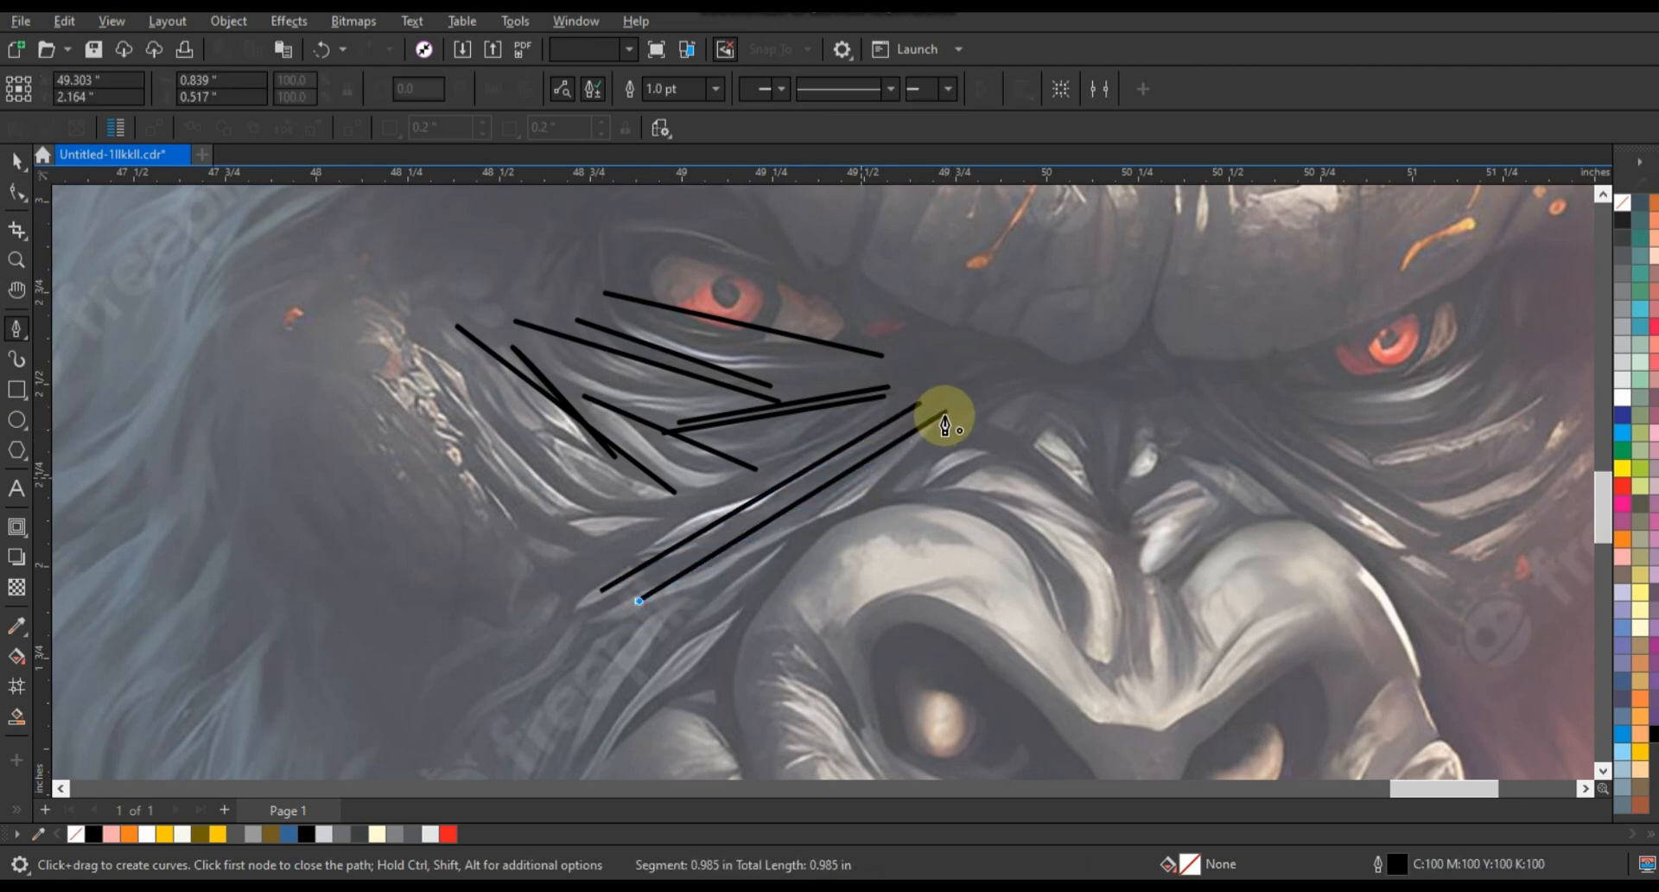
Step: Draw two shorter diagonal lines along the cheek folds beside the left side of the nose
{"action": "left_click", "coordinate": [703, 619]}
{"action": "left_click", "coordinate": [782, 546]}
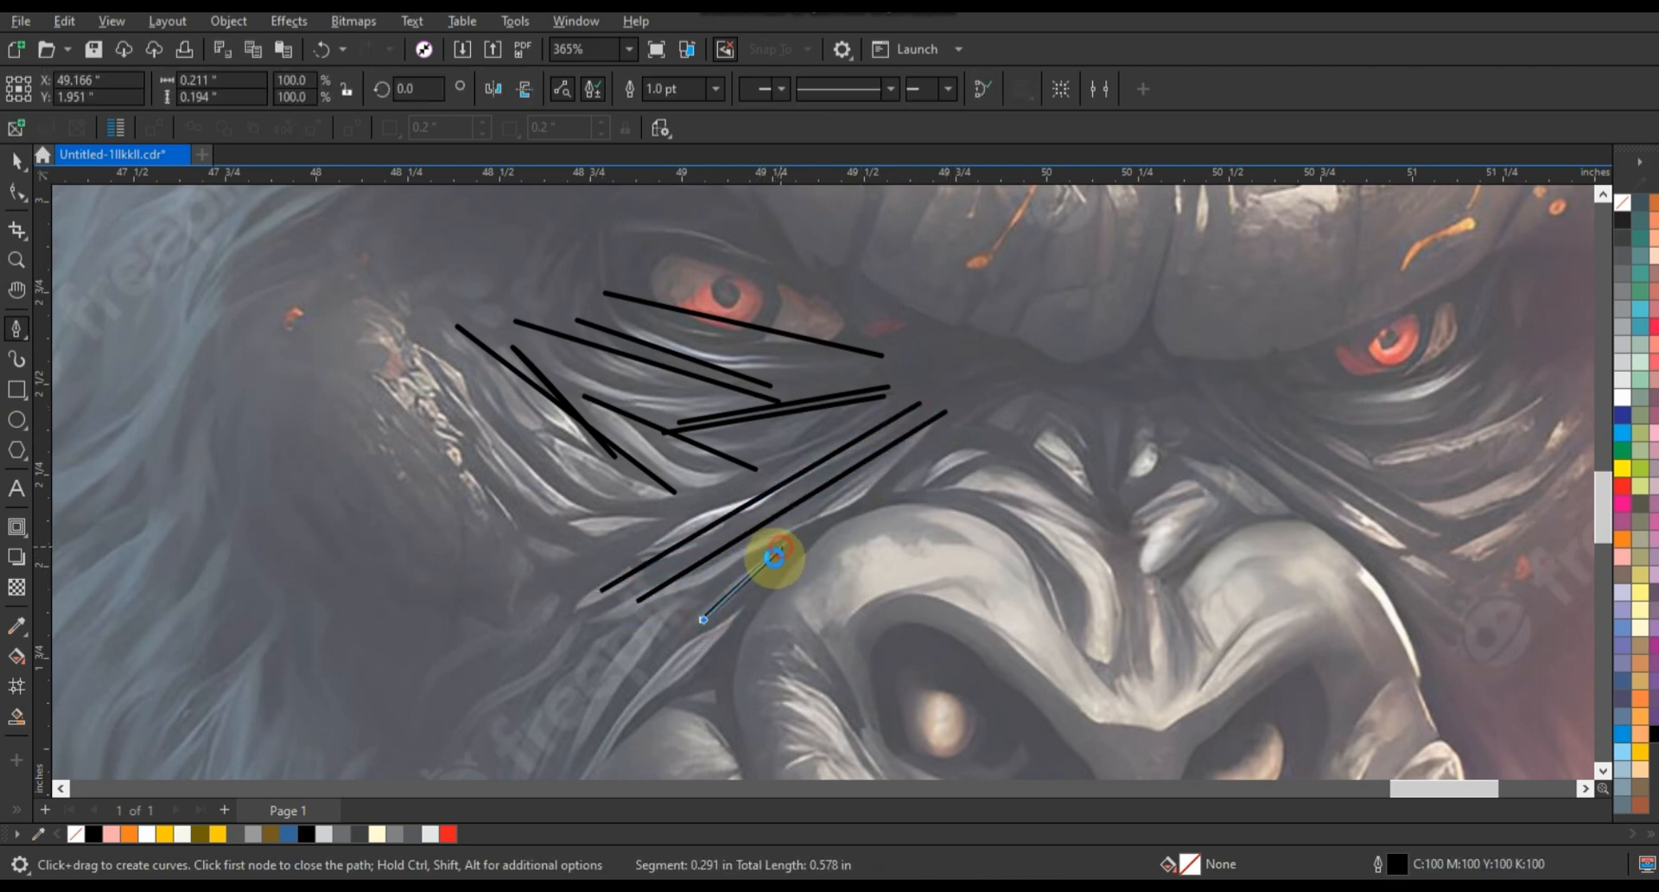
{"action": "left_click", "coordinate": [704, 619]}
{"action": "left_click", "coordinate": [579, 745]}
{"action": "left_click", "coordinate": [701, 588]}
{"action": "left_click", "coordinate": [579, 745]}
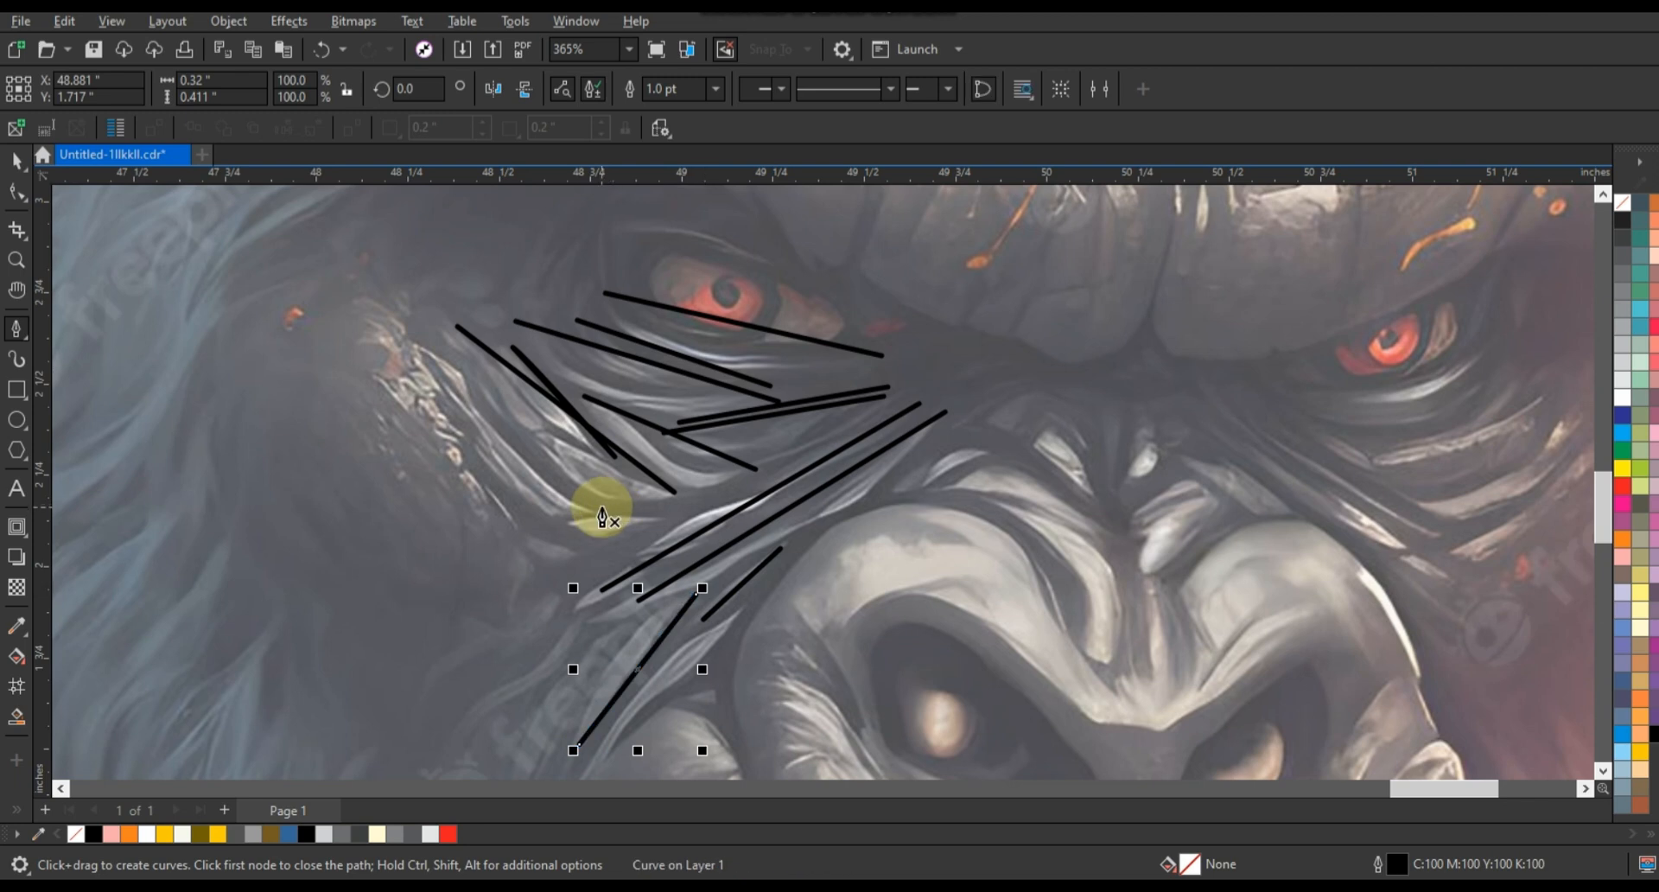
Step: Select the straight wrinkle lines around the left eye and cheek and combine them into one curve
{"action": "left_click", "coordinate": [17, 160]}
{"action": "left_click", "coordinate": [775, 553], "text": "shift"}
{"action": "left_click", "coordinate": [764, 497], "text": "shift"}
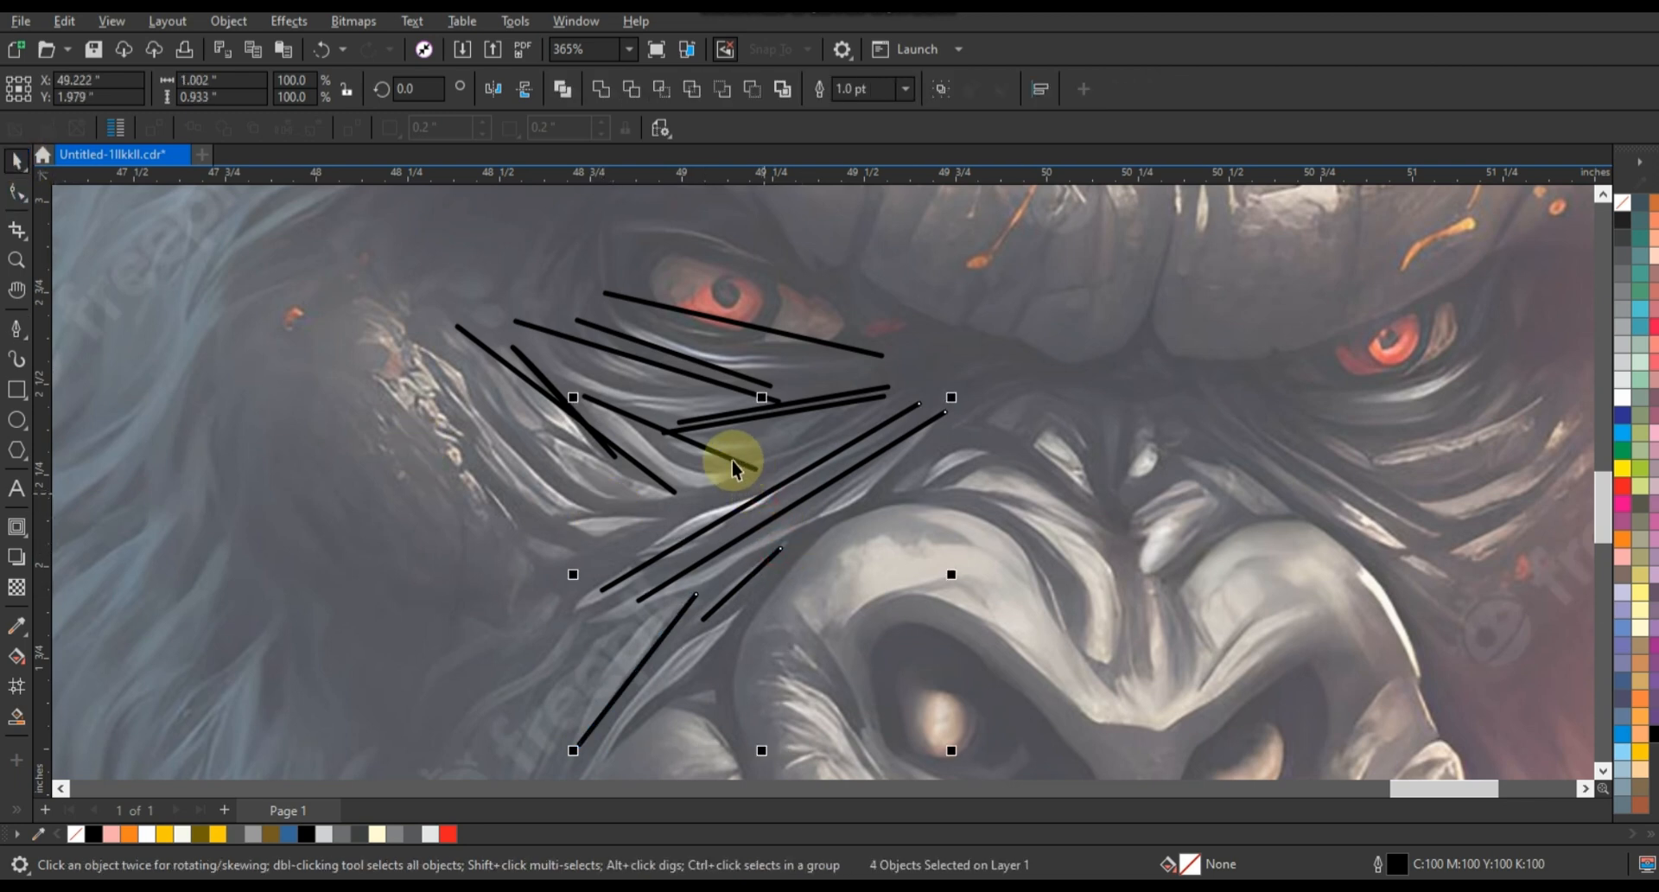
{"action": "left_click", "coordinate": [640, 463], "text": "shift"}
{"action": "left_click", "coordinate": [530, 363], "text": "shift"}
{"action": "left_click", "coordinate": [613, 337], "text": "shift"}
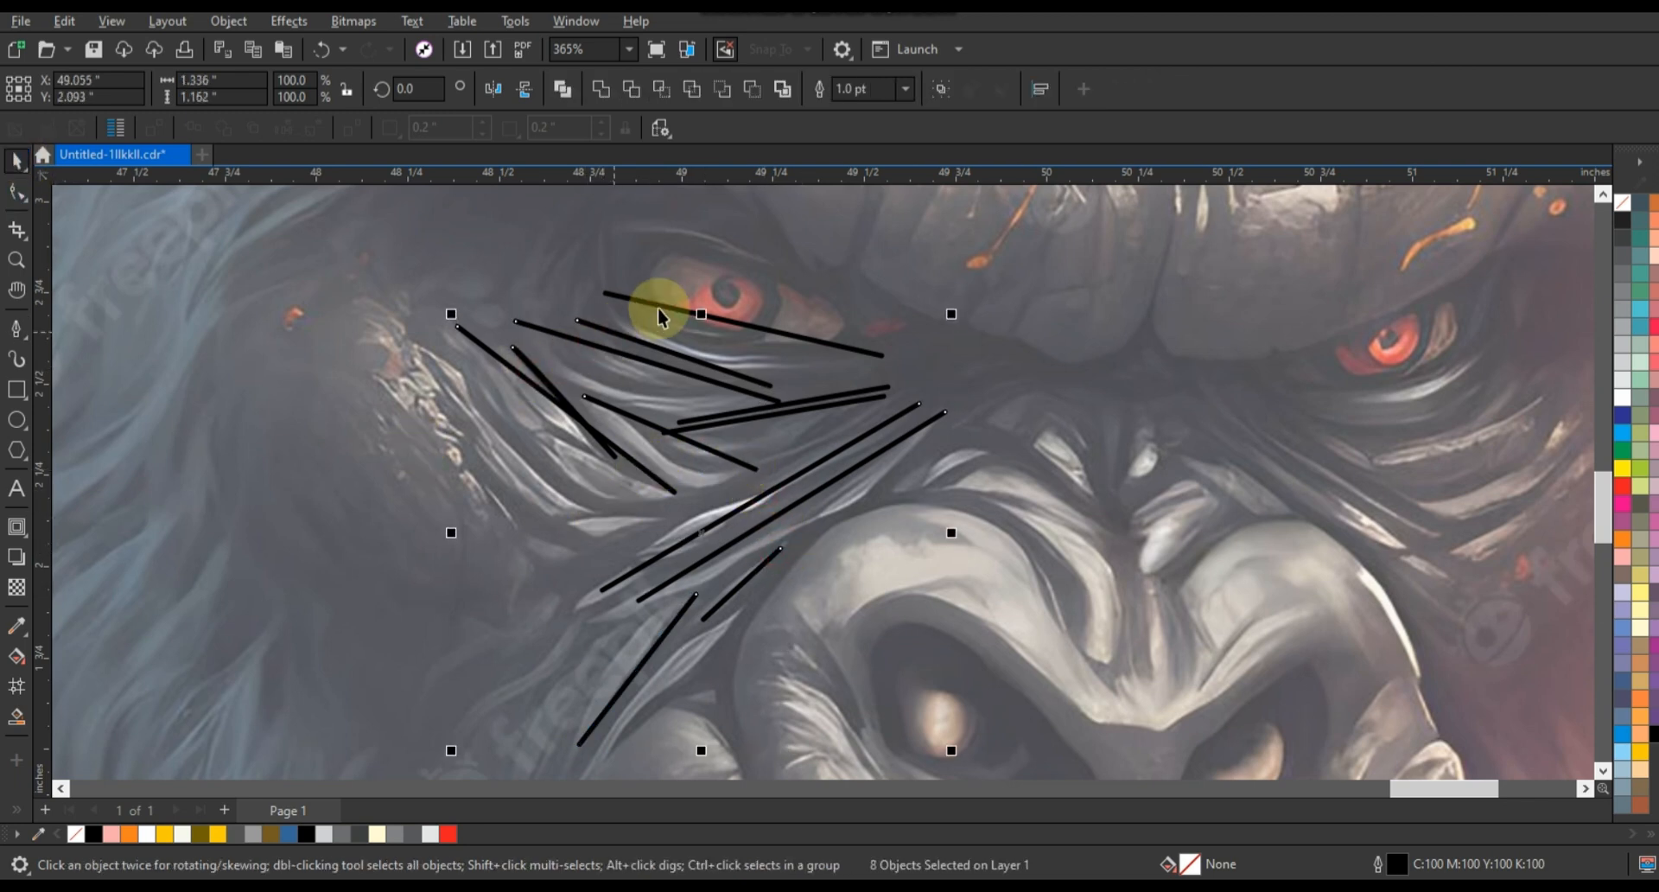
{"action": "left_click", "coordinate": [563, 88]}
Step: Convert the combined wrinkle lines' segments to curves and bend the upper ones along the folds under the left eye
{"action": "left_click", "coordinate": [17, 192]}
{"action": "left_click_drag", "start_coordinate": [280, 247], "coordinate": [988, 748]}
{"action": "left_click", "coordinate": [298, 91]}
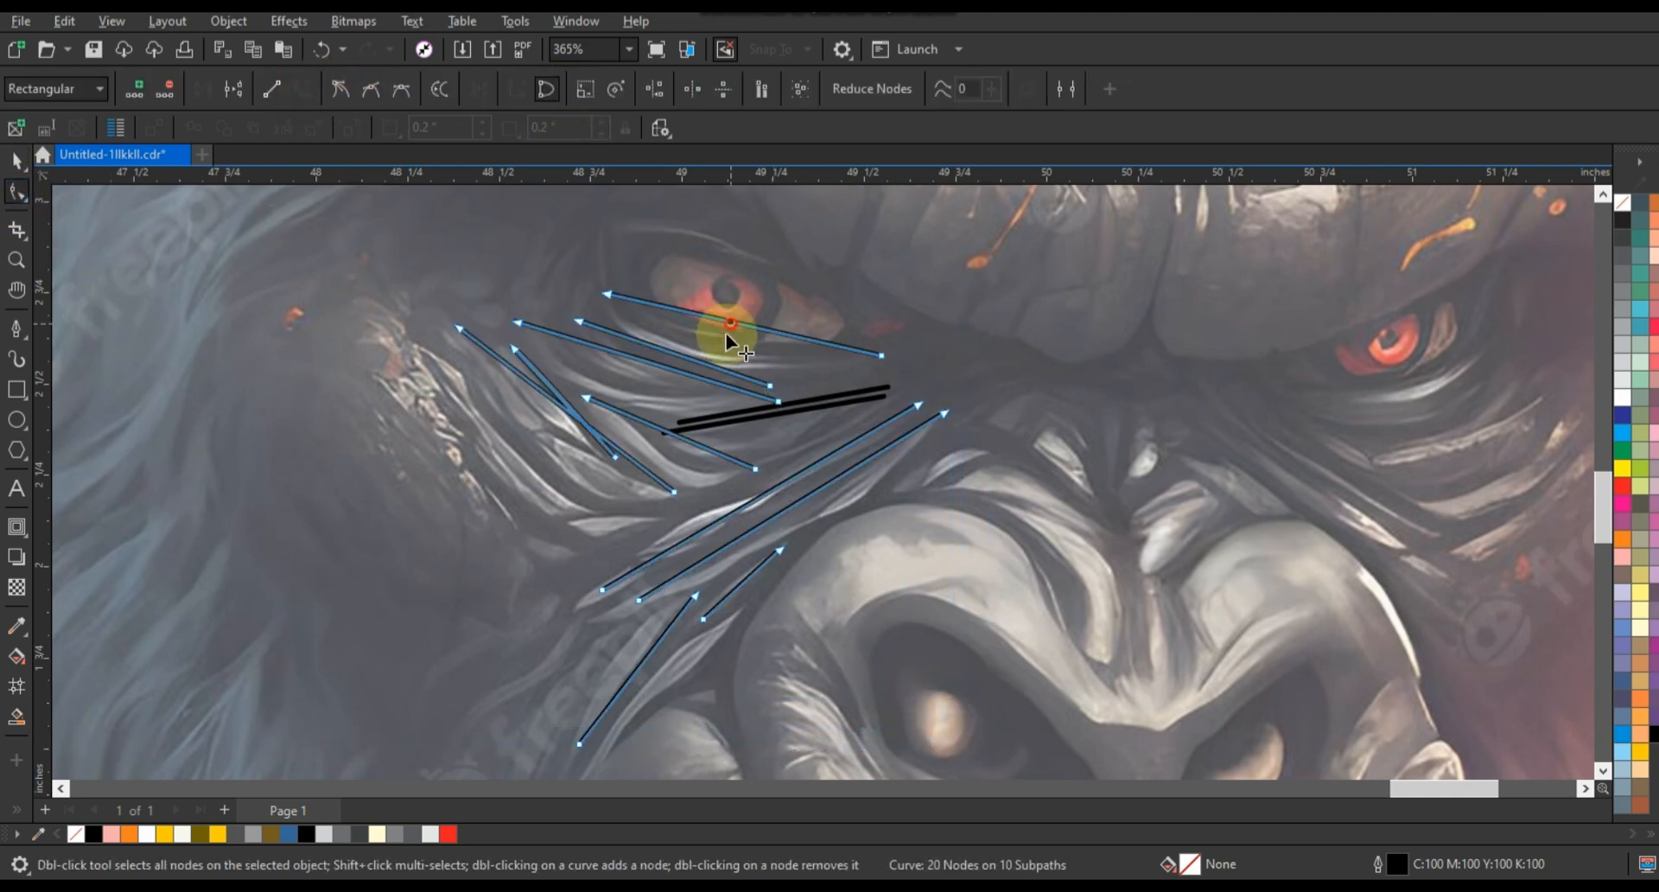
{"action": "left_click_drag", "start_coordinate": [726, 339], "coordinate": [623, 387]}
{"action": "left_click_drag", "start_coordinate": [542, 393], "coordinate": [679, 456]}
Step: Convert the two lines rising toward the nose bridge to curves and bow them downward along the wrinkles
{"action": "left_click", "coordinate": [765, 416]}
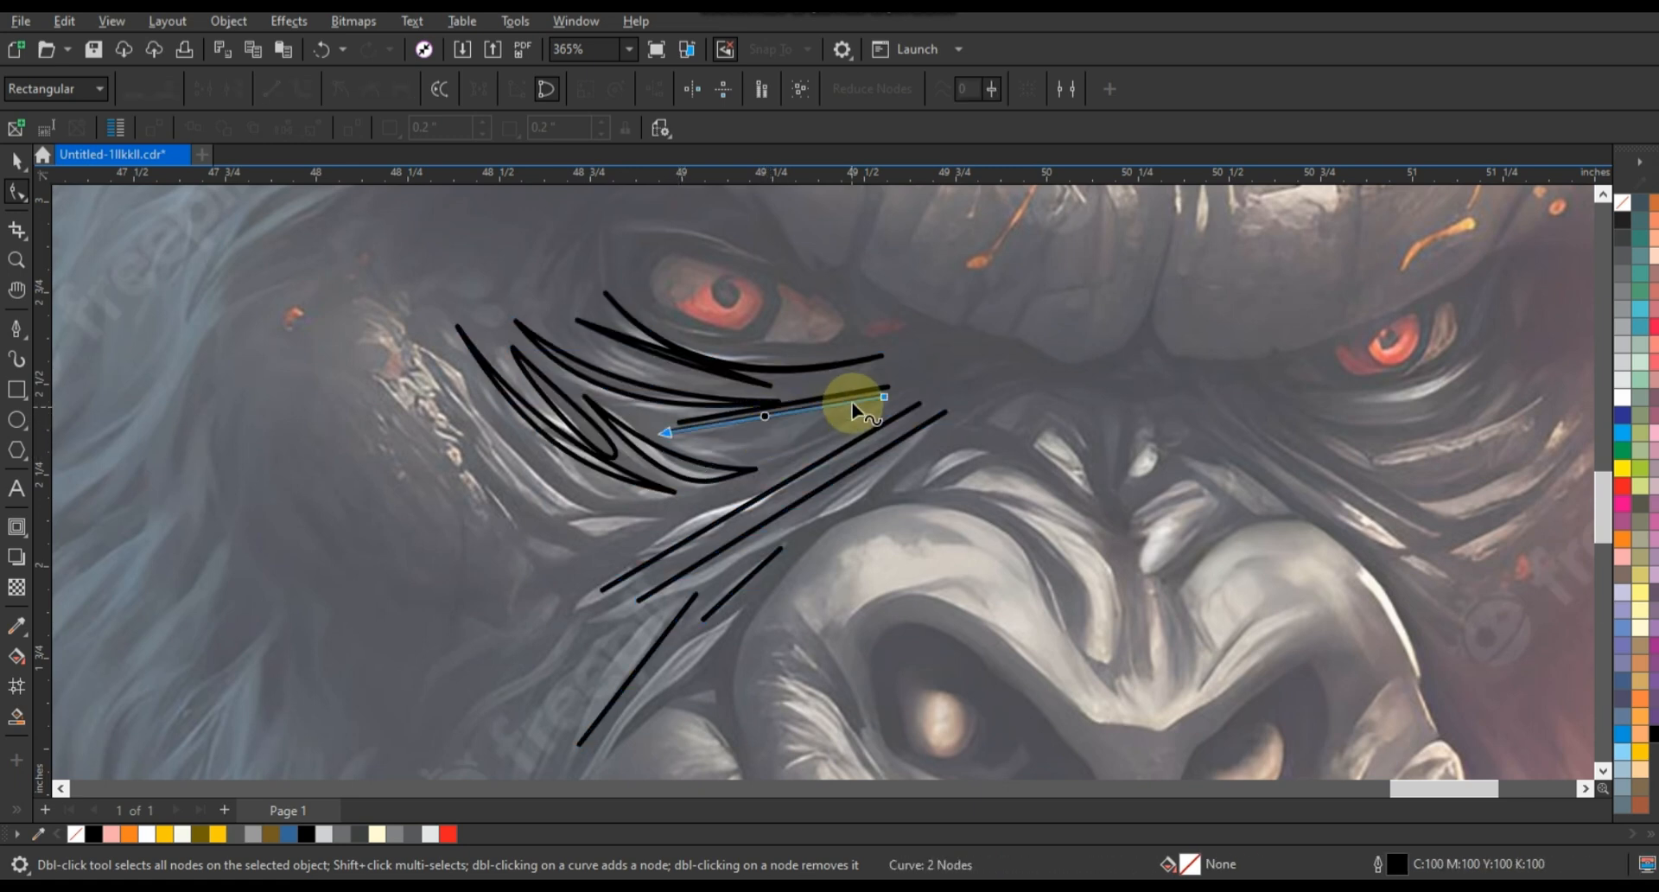
{"action": "left_click_drag", "start_coordinate": [852, 403], "coordinate": [801, 406]}
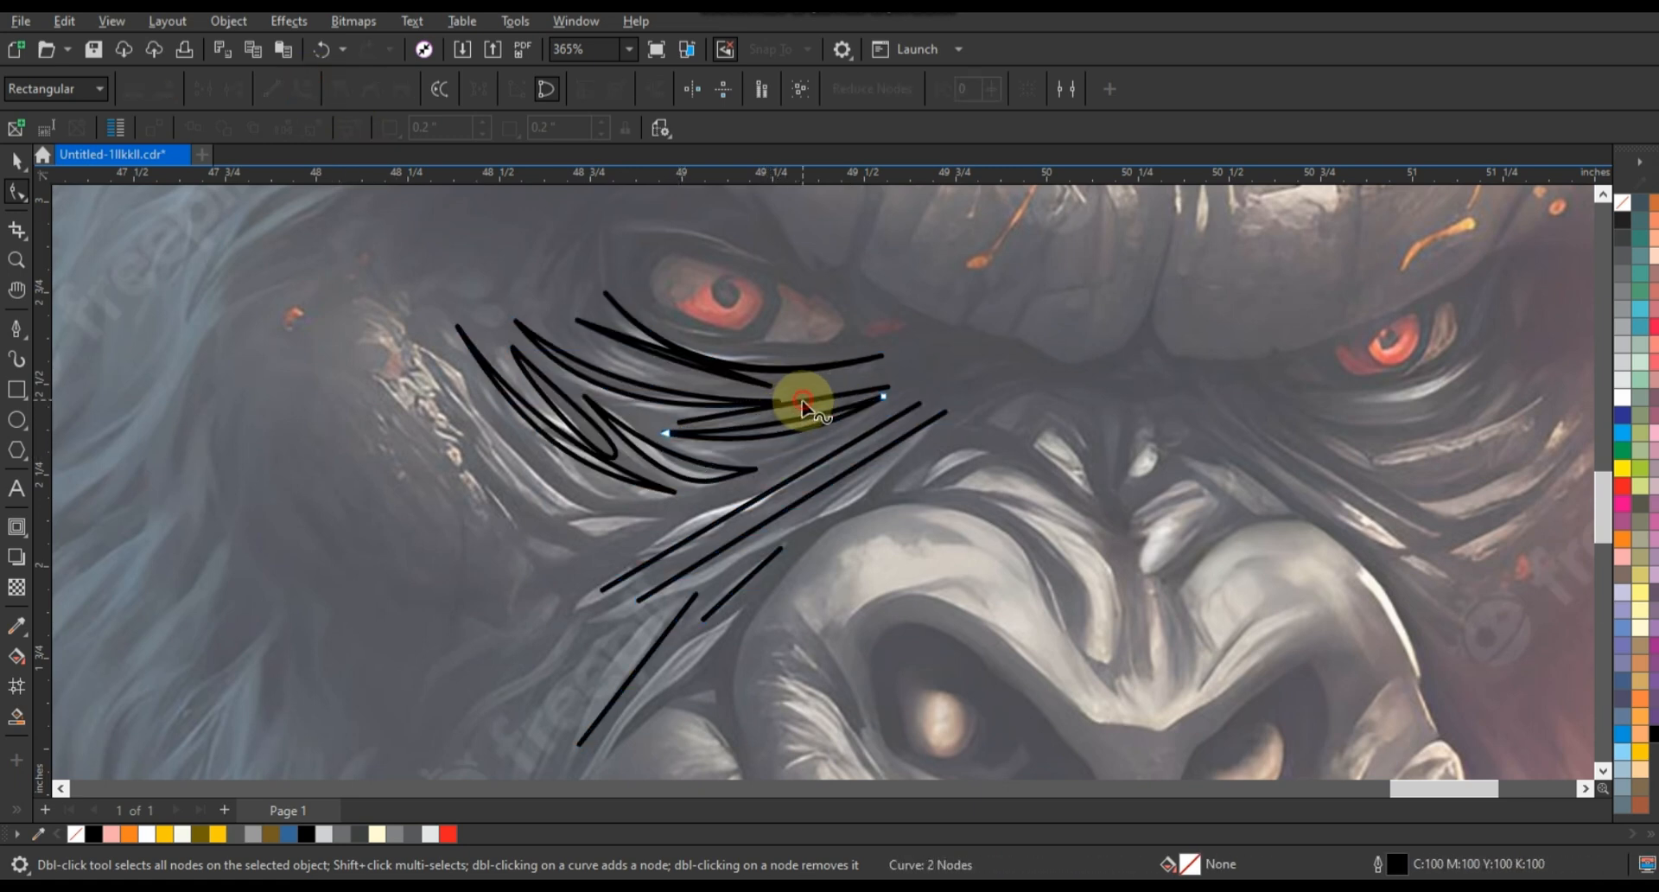
{"action": "left_click", "coordinate": [803, 401]}
{"action": "left_click", "coordinate": [303, 89]}
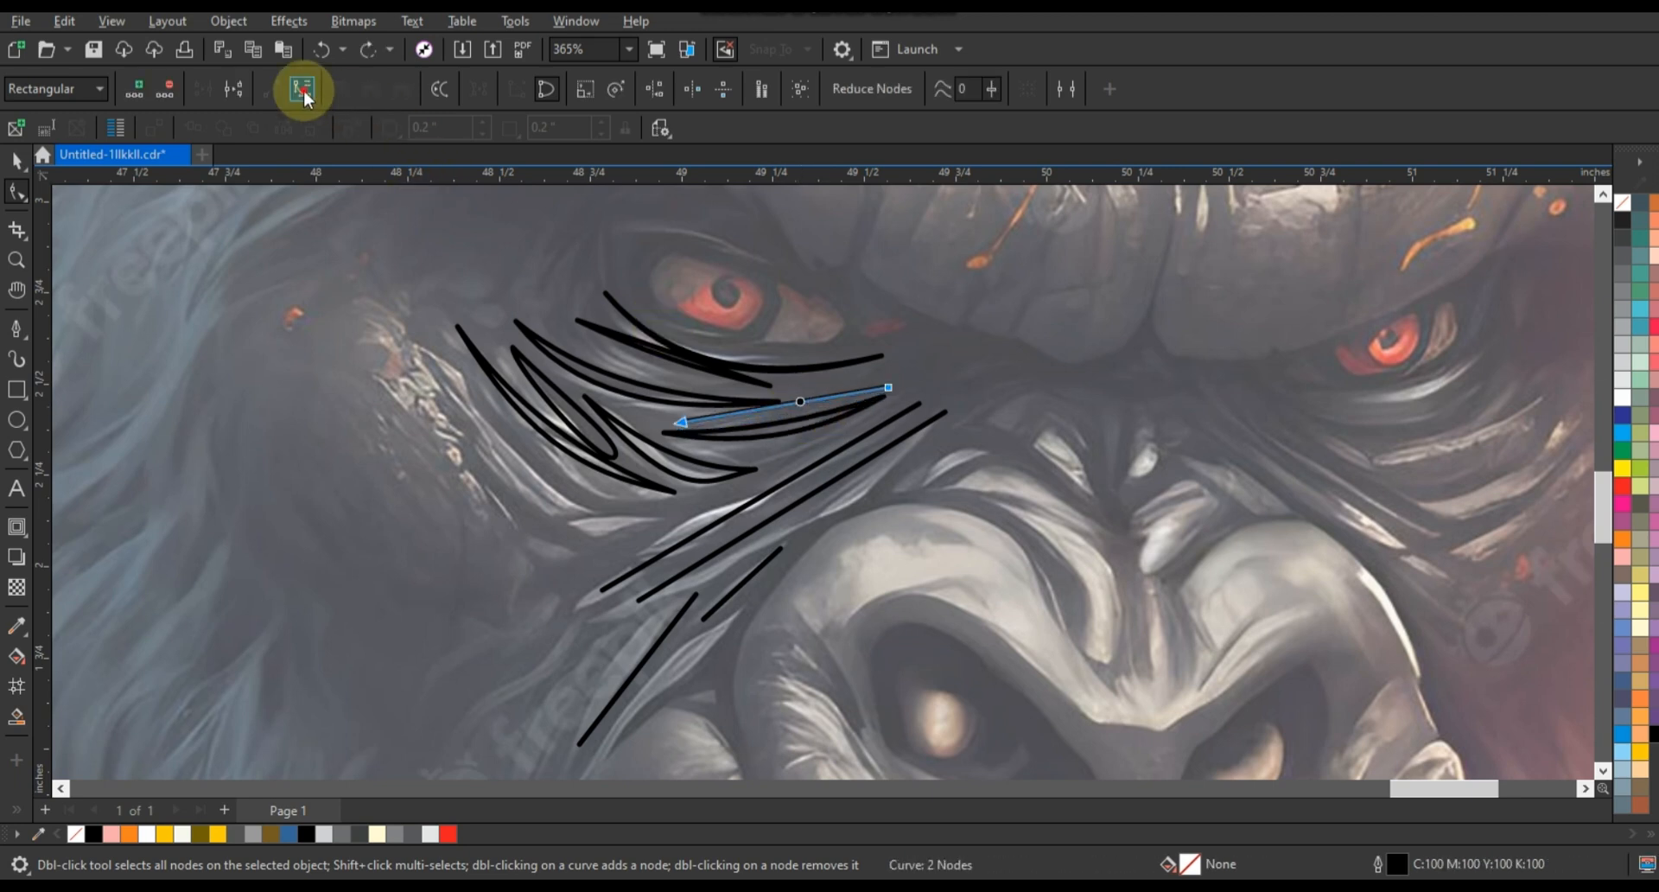
{"action": "left_click_drag", "start_coordinate": [780, 411], "coordinate": [790, 409]}
Step: Bend the long diagonal cheek lines and the two short fold lines beside the nose to follow the photo
{"action": "left_click", "coordinate": [822, 489]}
{"action": "mouse_move", "coordinate": [821, 489]}
{"action": "left_mouse_down"}
{"action": "mouse_move", "coordinate": [817, 504]}
{"action": "mouse_move", "coordinate": [795, 482]}
{"action": "left_mouse_up"}
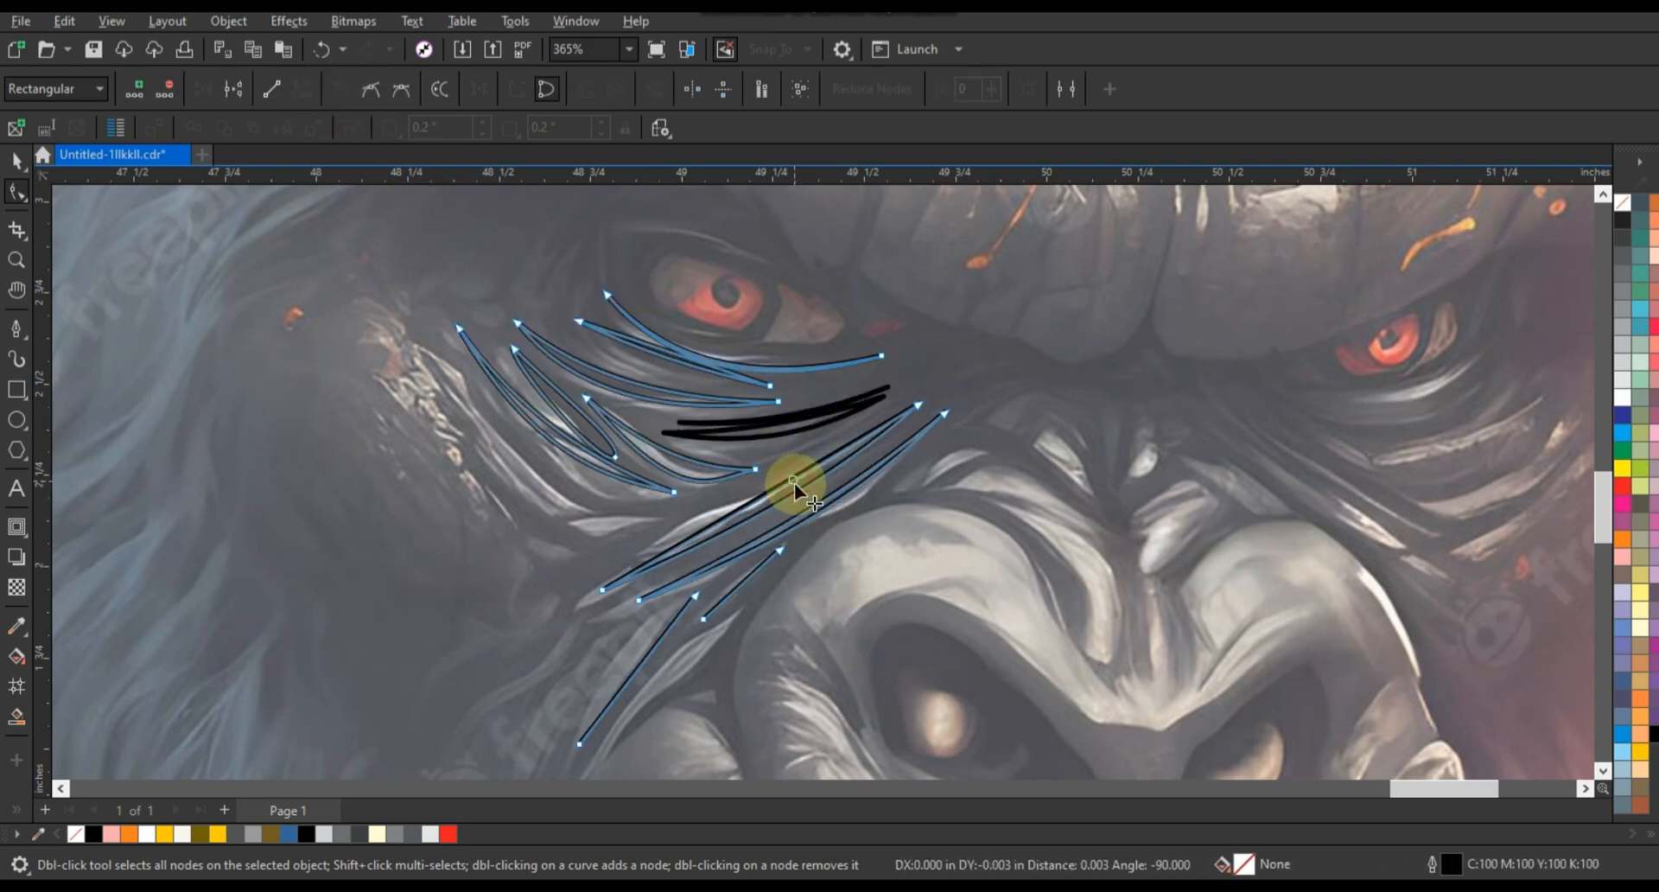
{"action": "left_click_drag", "start_coordinate": [652, 646], "coordinate": [638, 660]}
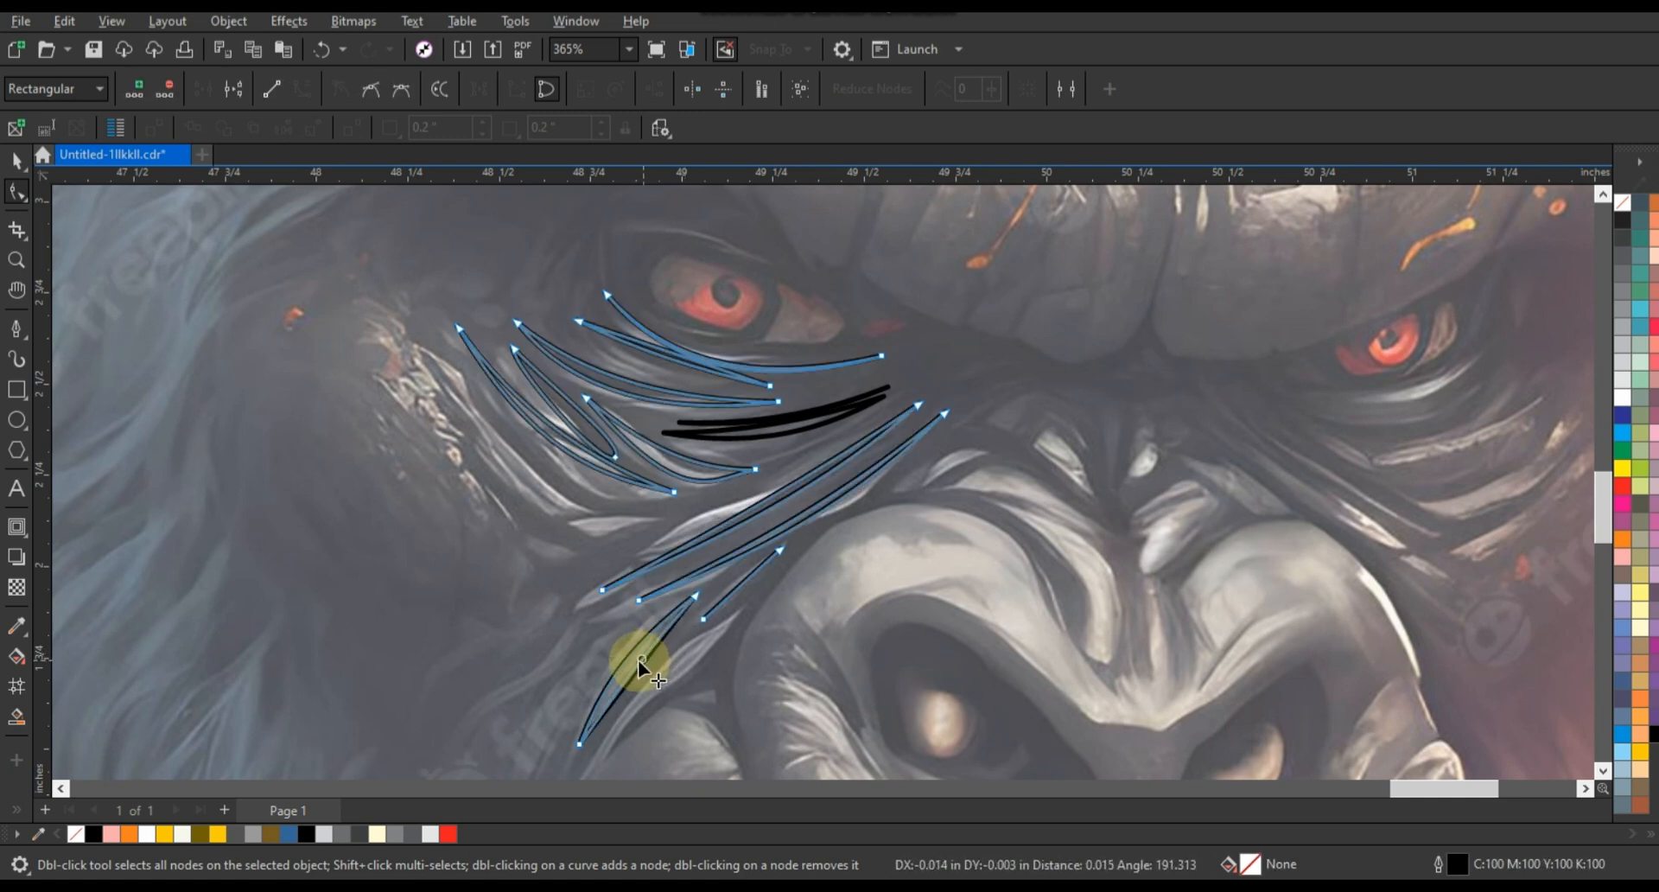
{"action": "left_click", "coordinate": [729, 586]}
Step: Combine all the left eye's wrinkle curves into one object and fill it with white
{"action": "left_click", "coordinate": [795, 429], "text": "shift"}
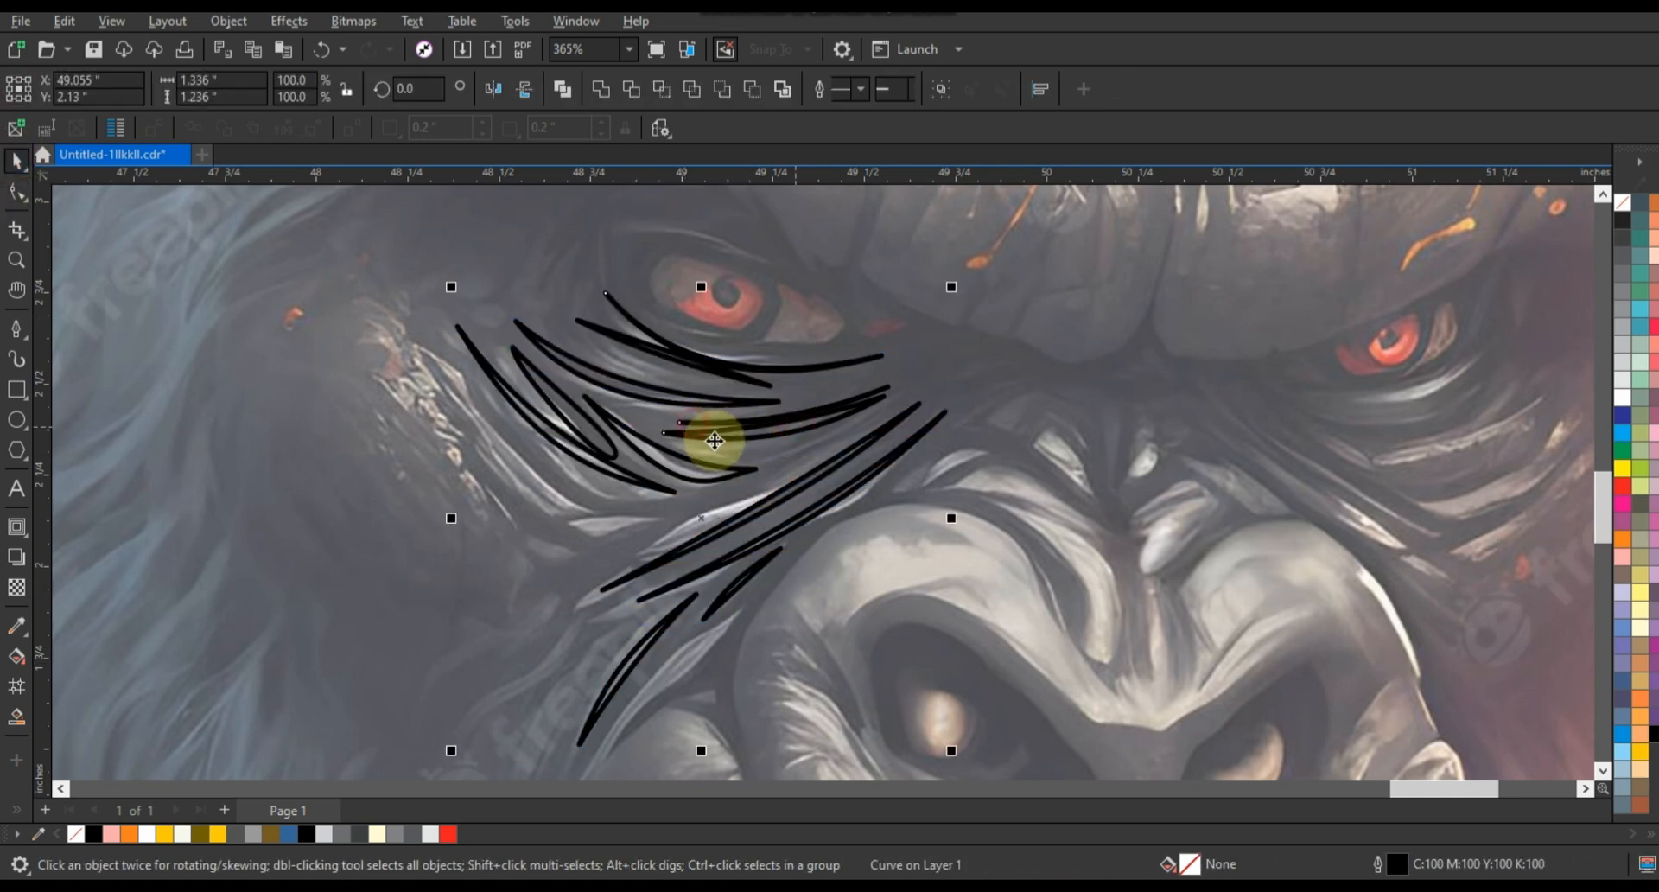
{"action": "left_click", "coordinate": [558, 92]}
{"action": "left_click", "coordinate": [1622, 398]}
{"action": "scroll", "coordinate": [692, 386], "scroll_direction": "down", "scroll_amount": 1}
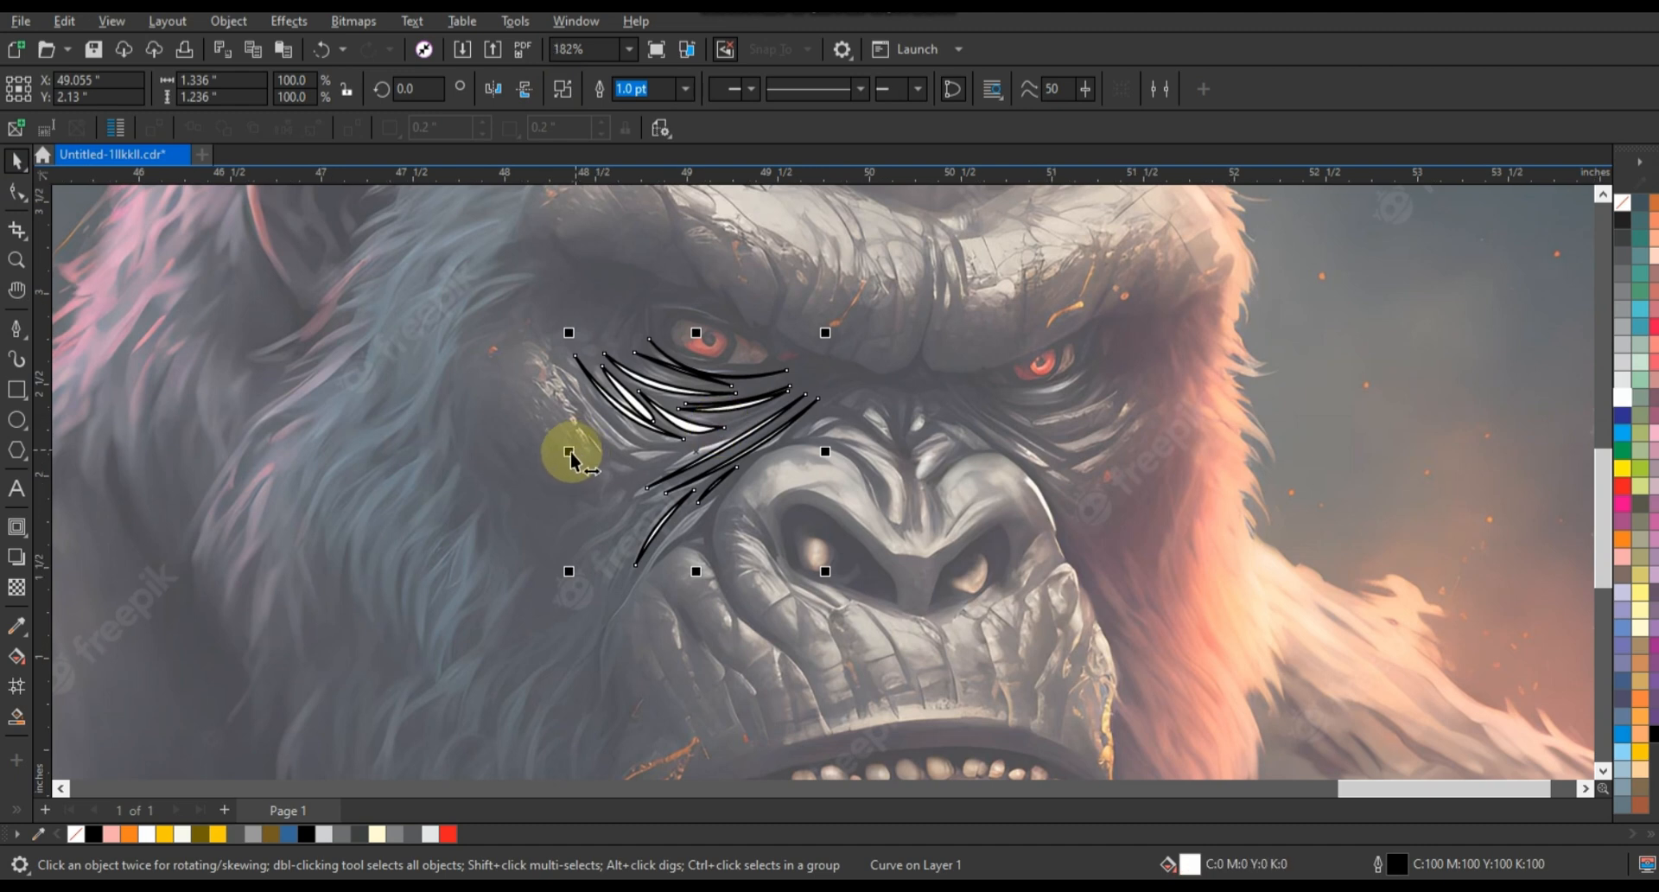
Step: Create a mirrored copy of the white wrinkles and fit it under the right eye
{"action": "left_click_drag", "start_coordinate": [571, 452], "coordinate": [867, 474]}
{"action": "right_click", "coordinate": [868, 473]}
{"action": "left_click_drag", "start_coordinate": [929, 407], "coordinate": [1086, 428]}
{"action": "left_click_drag", "start_coordinate": [1222, 473], "coordinate": [1179, 471]}
Step: Remove the outline from both wrinkle shapes and place them below the white brows on the black silhouette
{"action": "left_click", "coordinate": [674, 430], "text": "shift"}
{"action": "right_click", "coordinate": [1622, 201]}
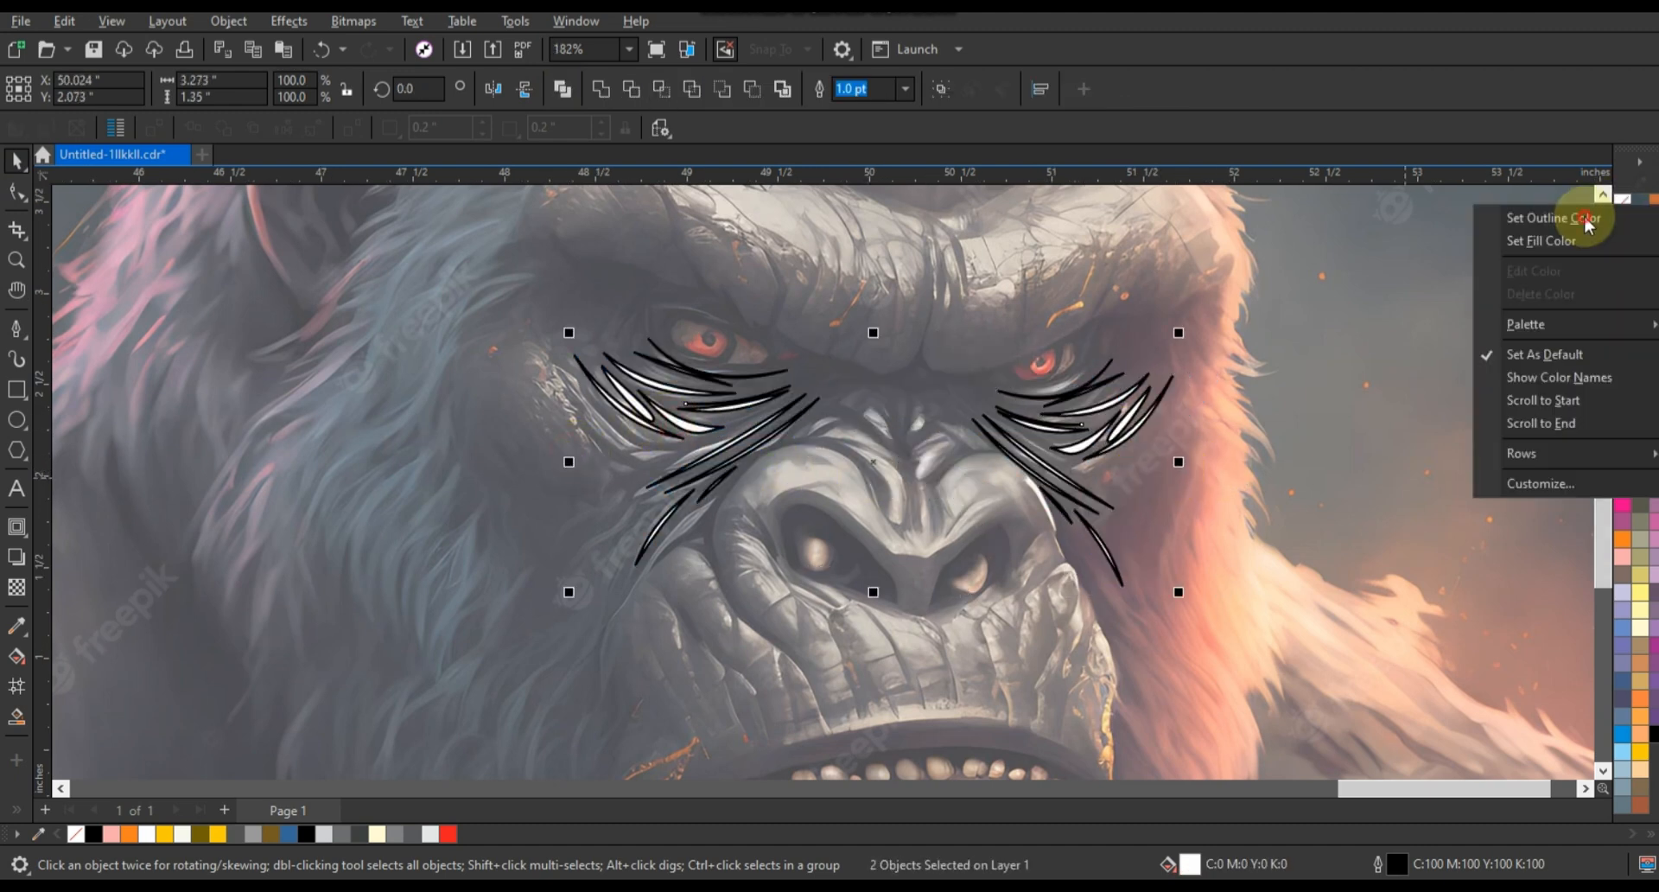
{"action": "scroll", "coordinate": [1251, 385], "scroll_direction": "down", "scroll_amount": 4}
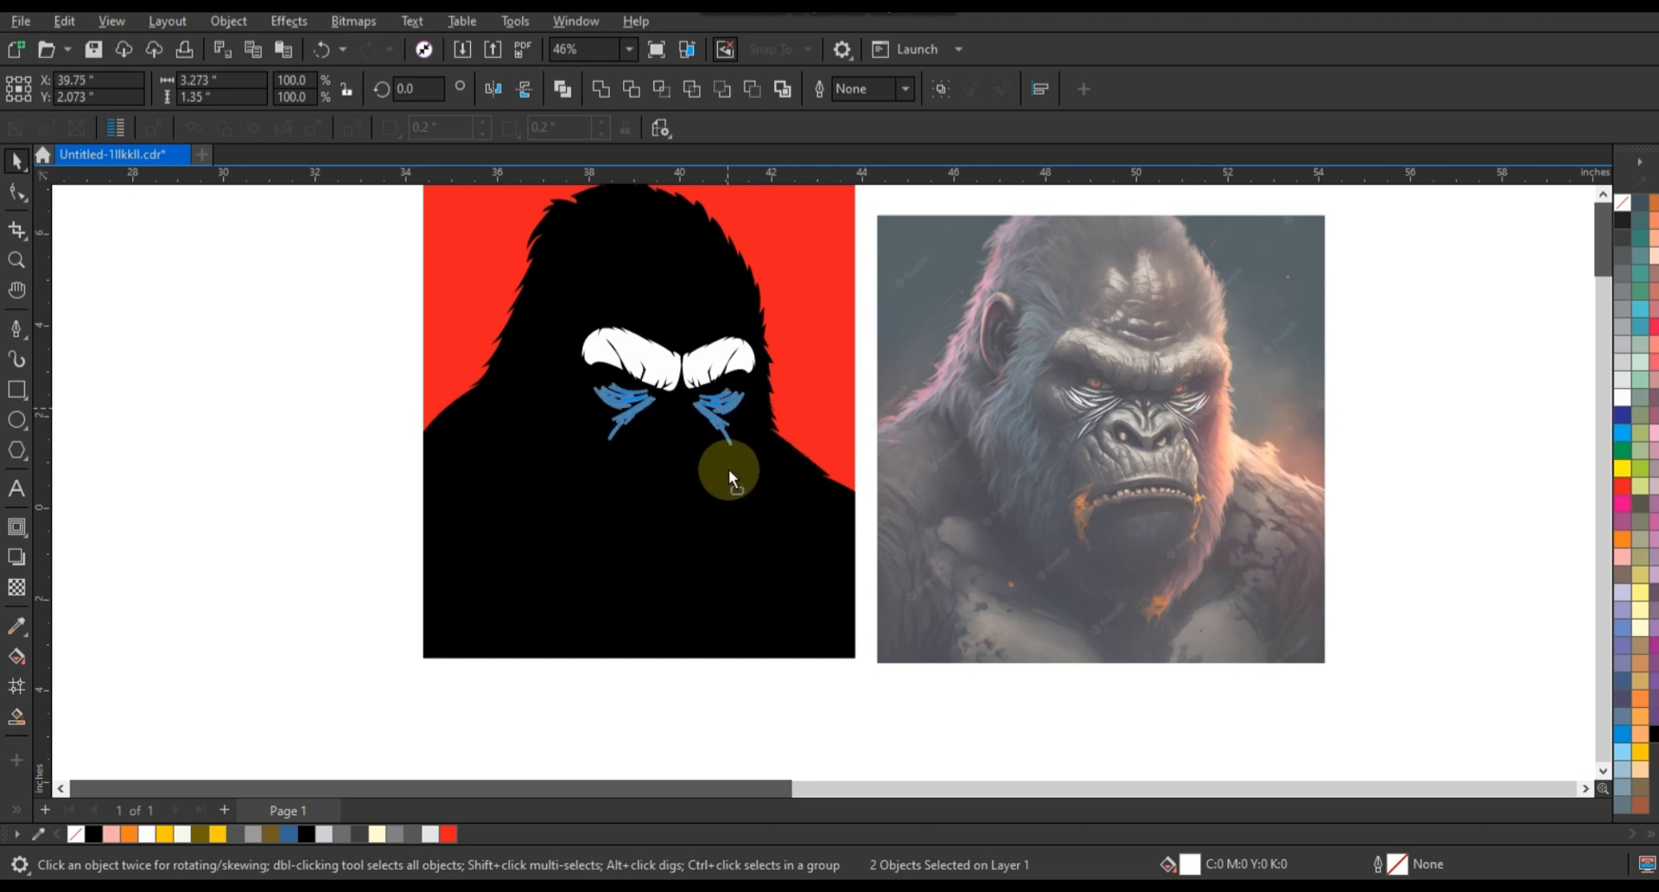
{"action": "left_click_drag", "start_coordinate": [284, 328], "coordinate": [747, 490]}
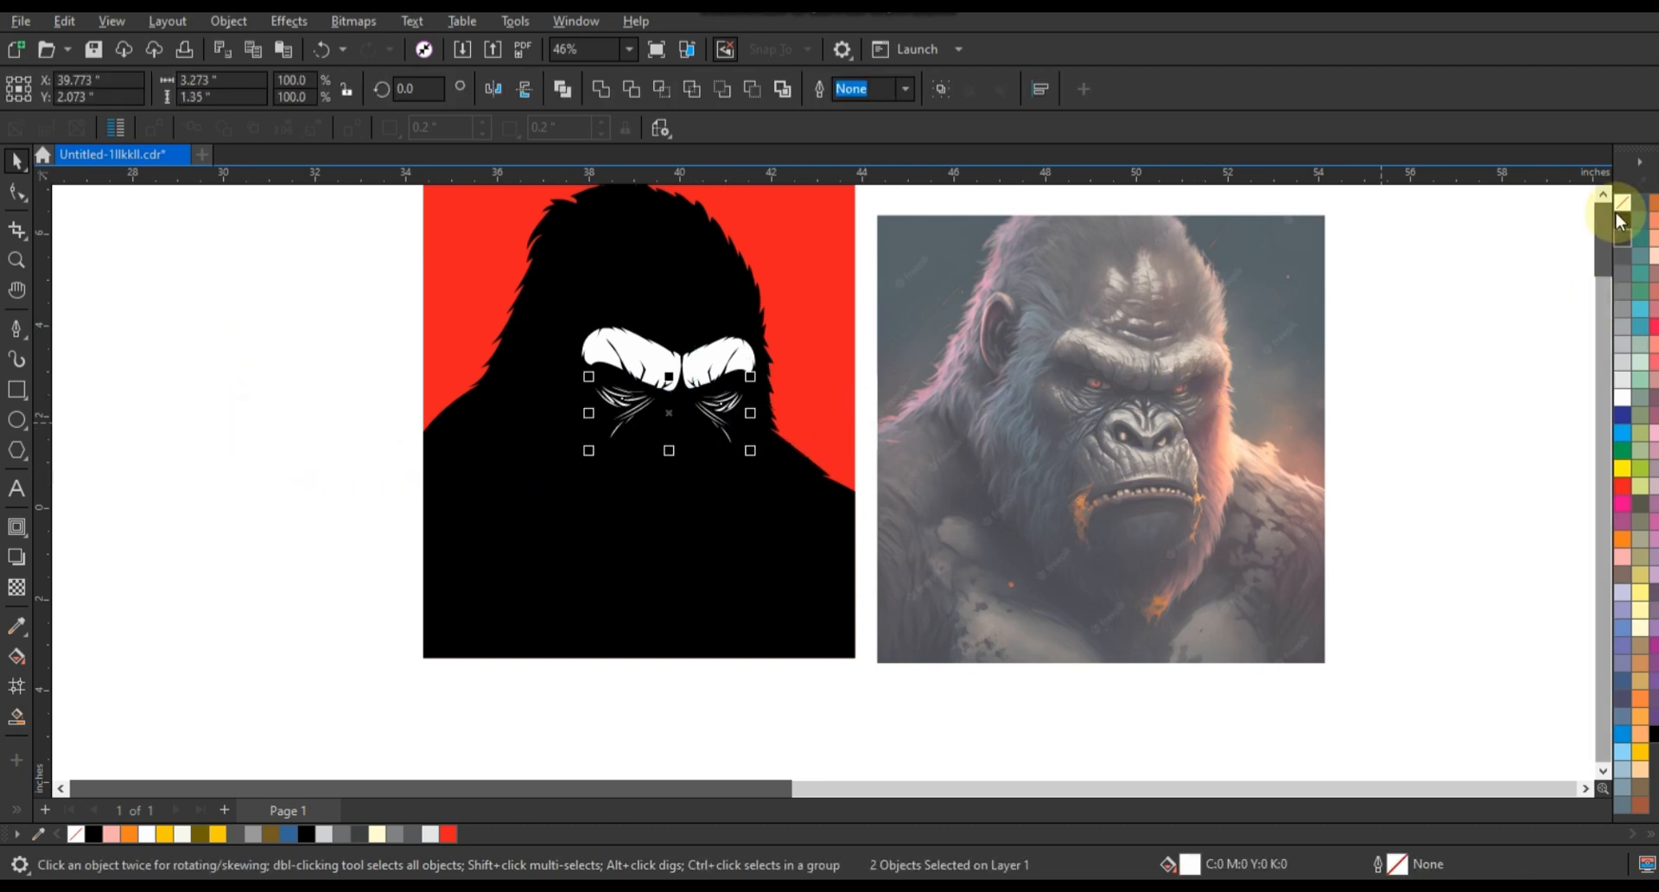
{"action": "right_click", "coordinate": [1622, 206]}
{"action": "left_click", "coordinate": [1574, 218]}
Step: Start a muzzle outline with the Pen tool, zigzagging up along the right side of the nose
{"action": "left_click", "coordinate": [1422, 296]}
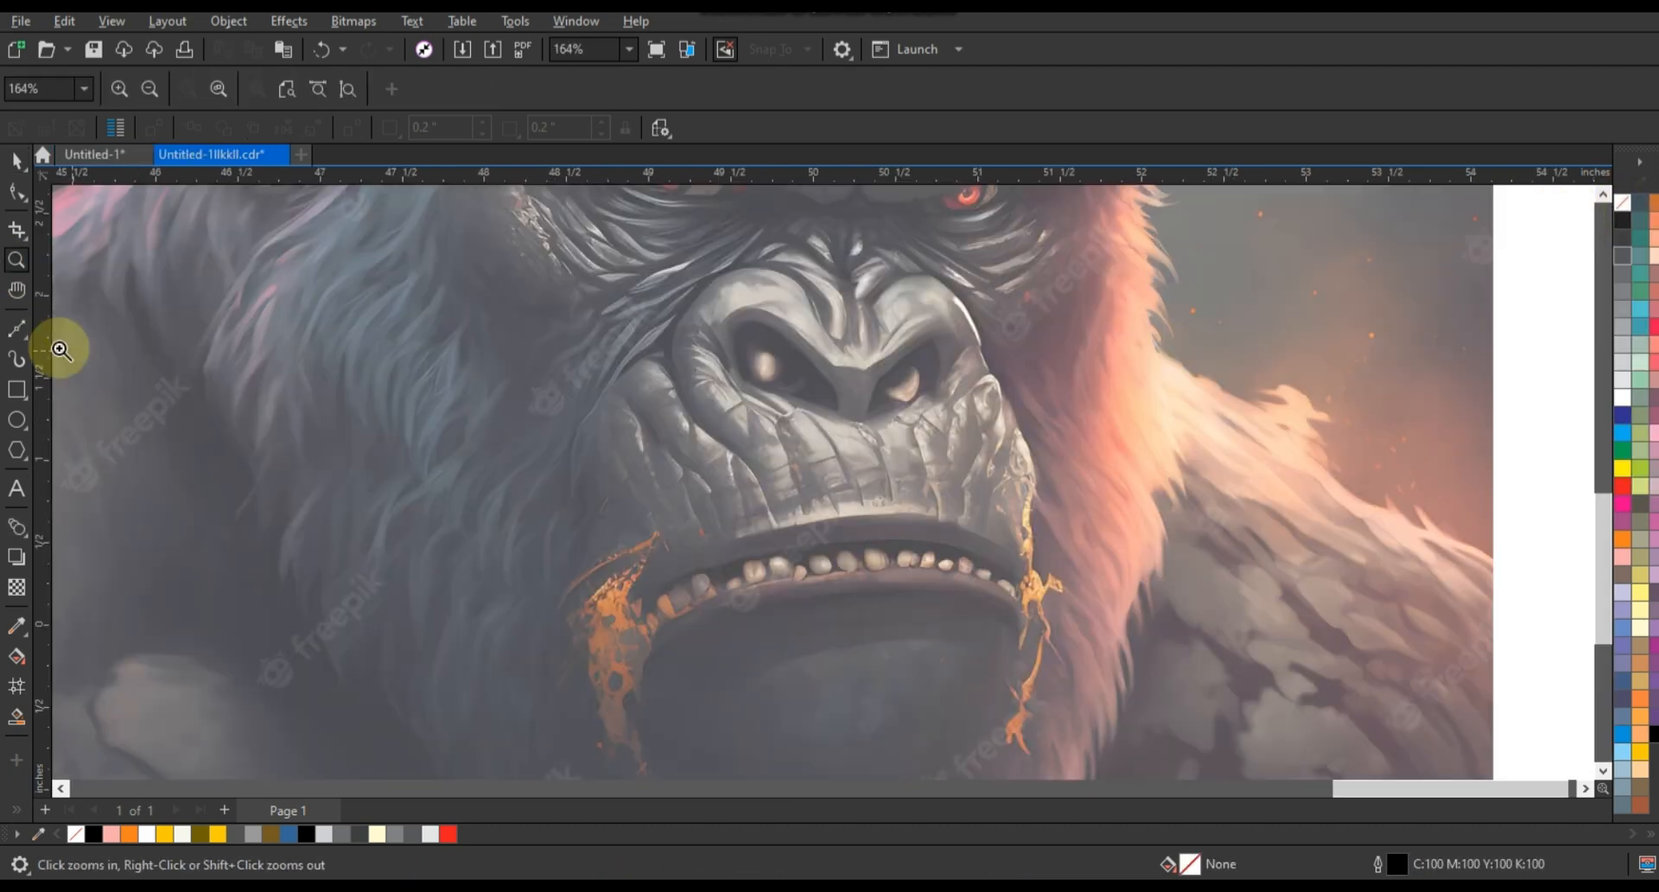
{"action": "left_click", "coordinate": [15, 329]}
{"action": "left_click", "coordinate": [87, 400]}
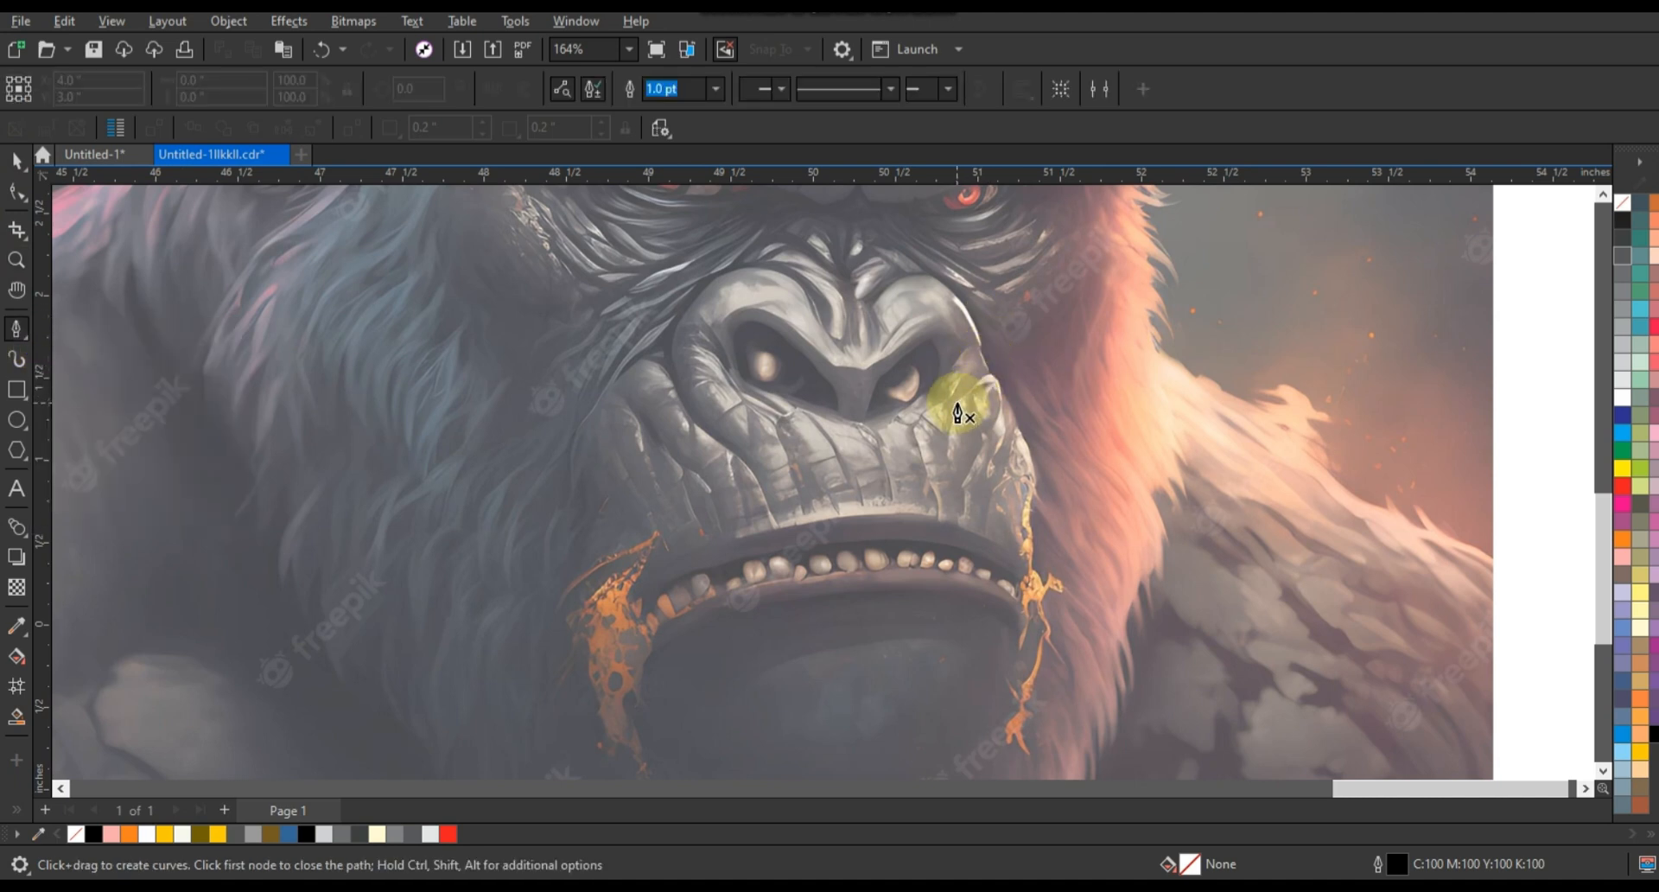
{"action": "left_click", "coordinate": [956, 403]}
{"action": "left_click", "coordinate": [988, 365]}
{"action": "left_click", "coordinate": [977, 340]}
{"action": "left_click", "coordinate": [950, 373]}
{"action": "left_click", "coordinate": [977, 321]}
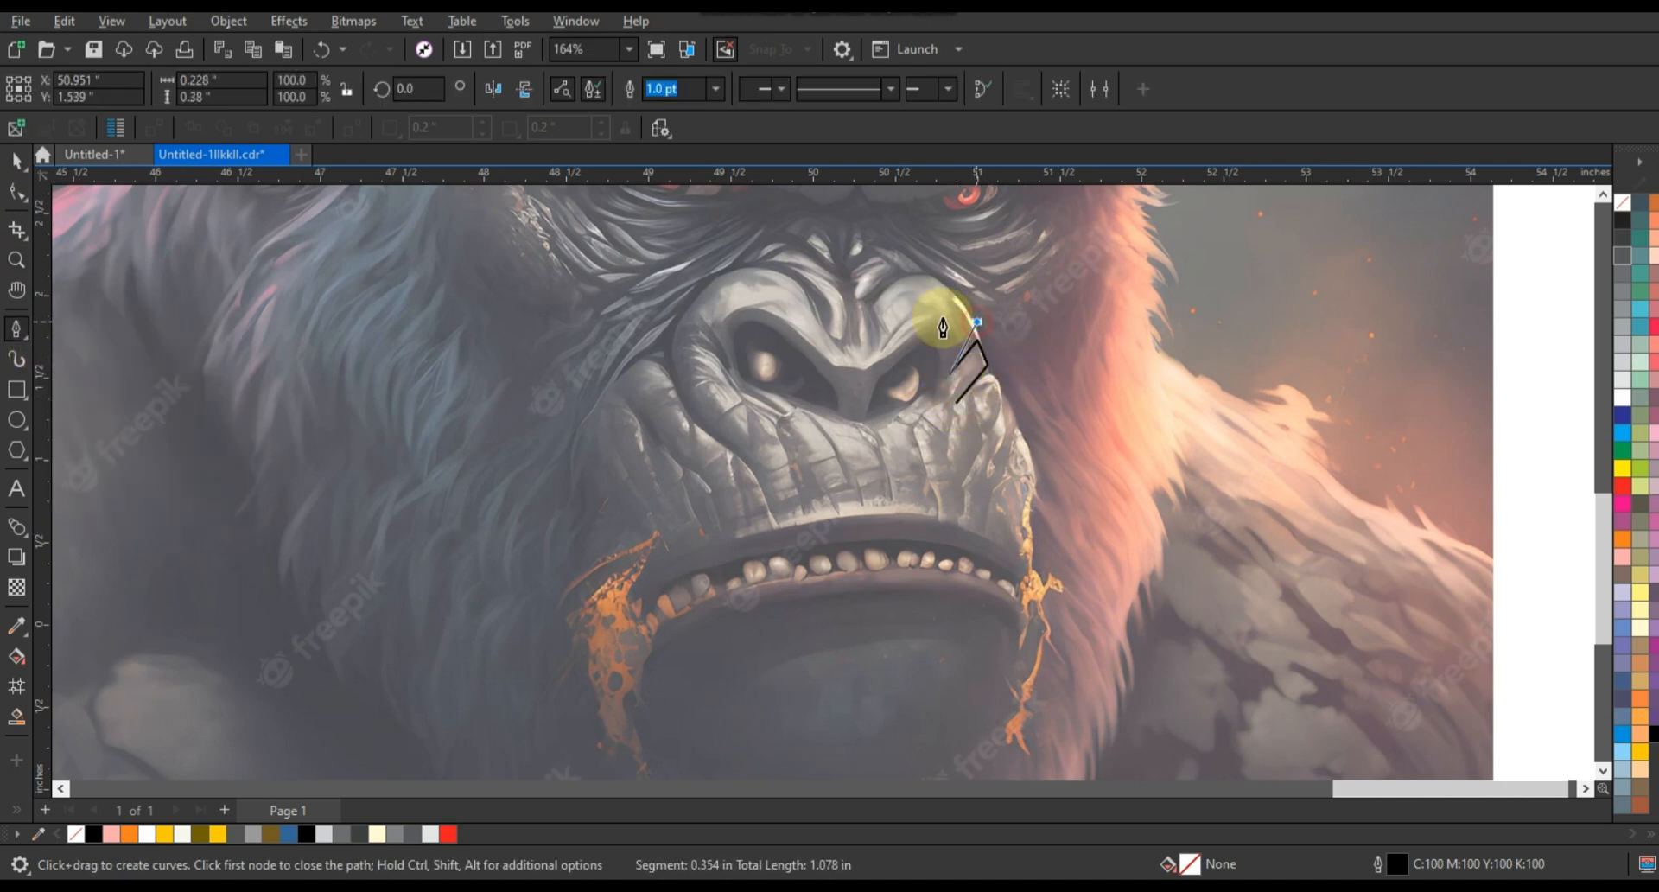
Step: Continue the muzzle outline across the top of the nose, with spikes at the bridge and a notch at its left edge
{"action": "left_click", "coordinate": [875, 304]}
{"action": "left_click", "coordinate": [879, 343]}
{"action": "left_click", "coordinate": [853, 335]}
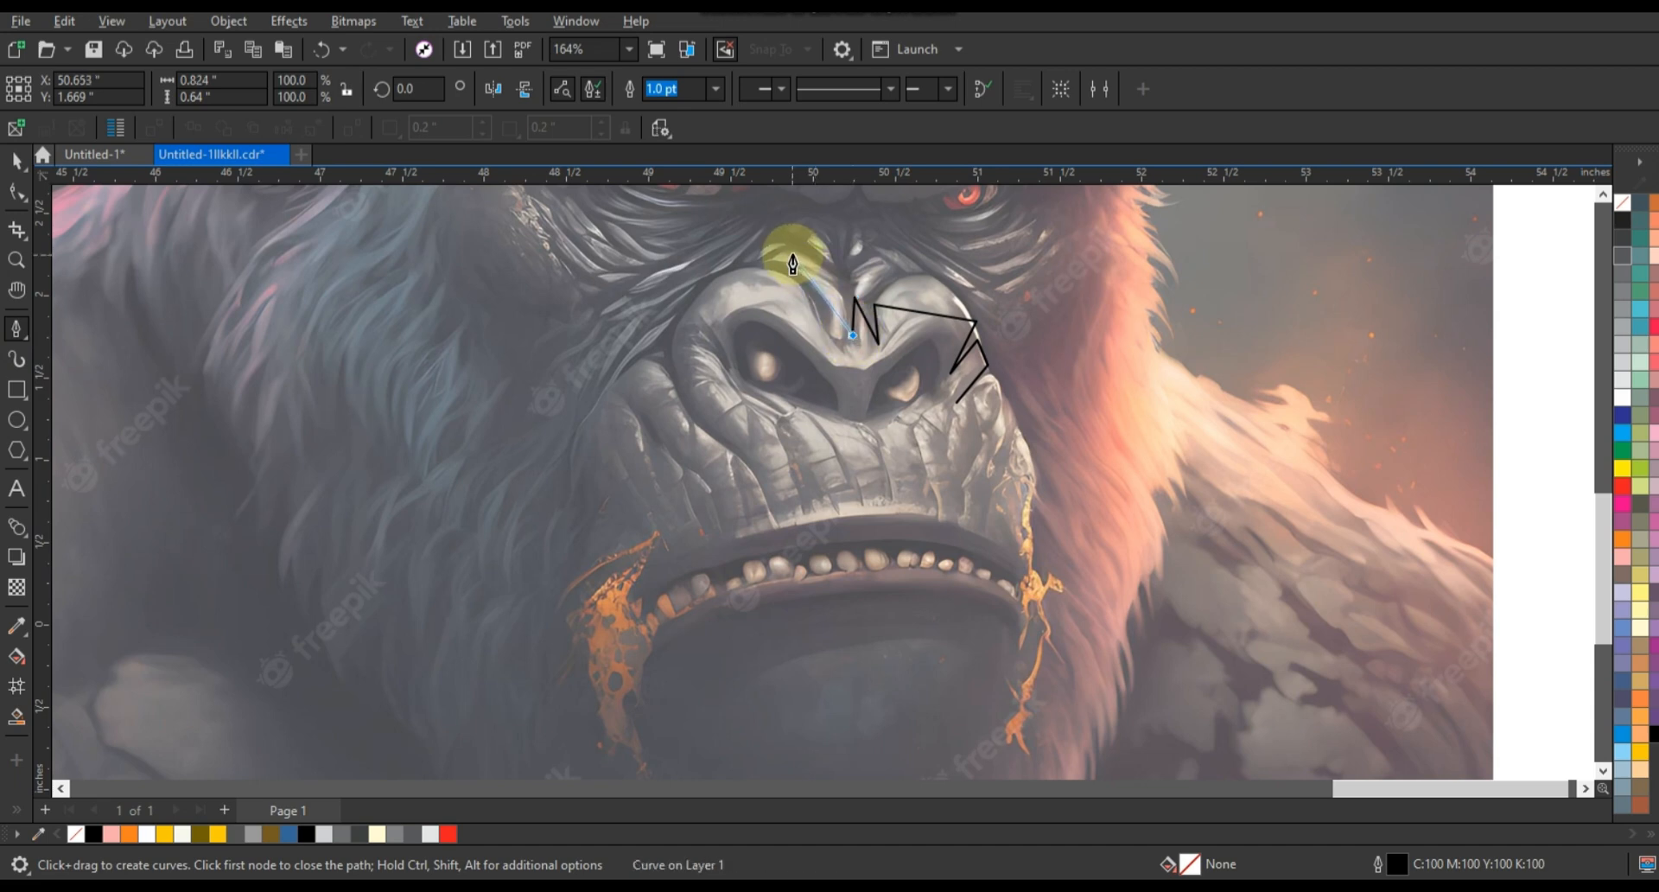
{"action": "left_click", "coordinate": [827, 332]}
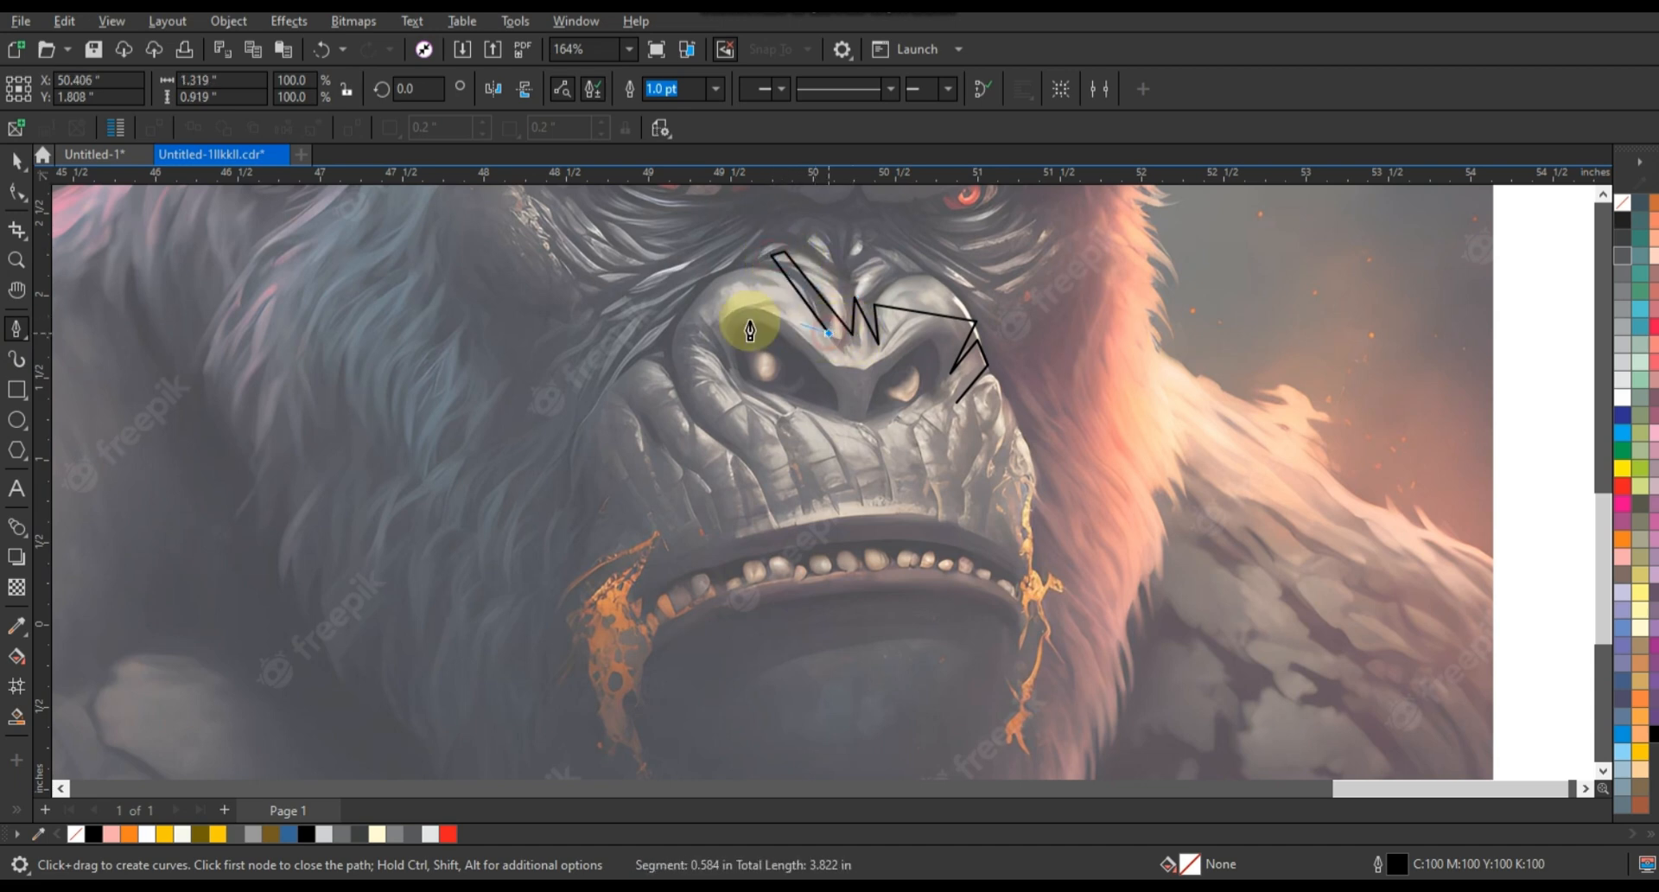
{"action": "left_click", "coordinate": [677, 322]}
{"action": "left_click", "coordinate": [679, 342]}
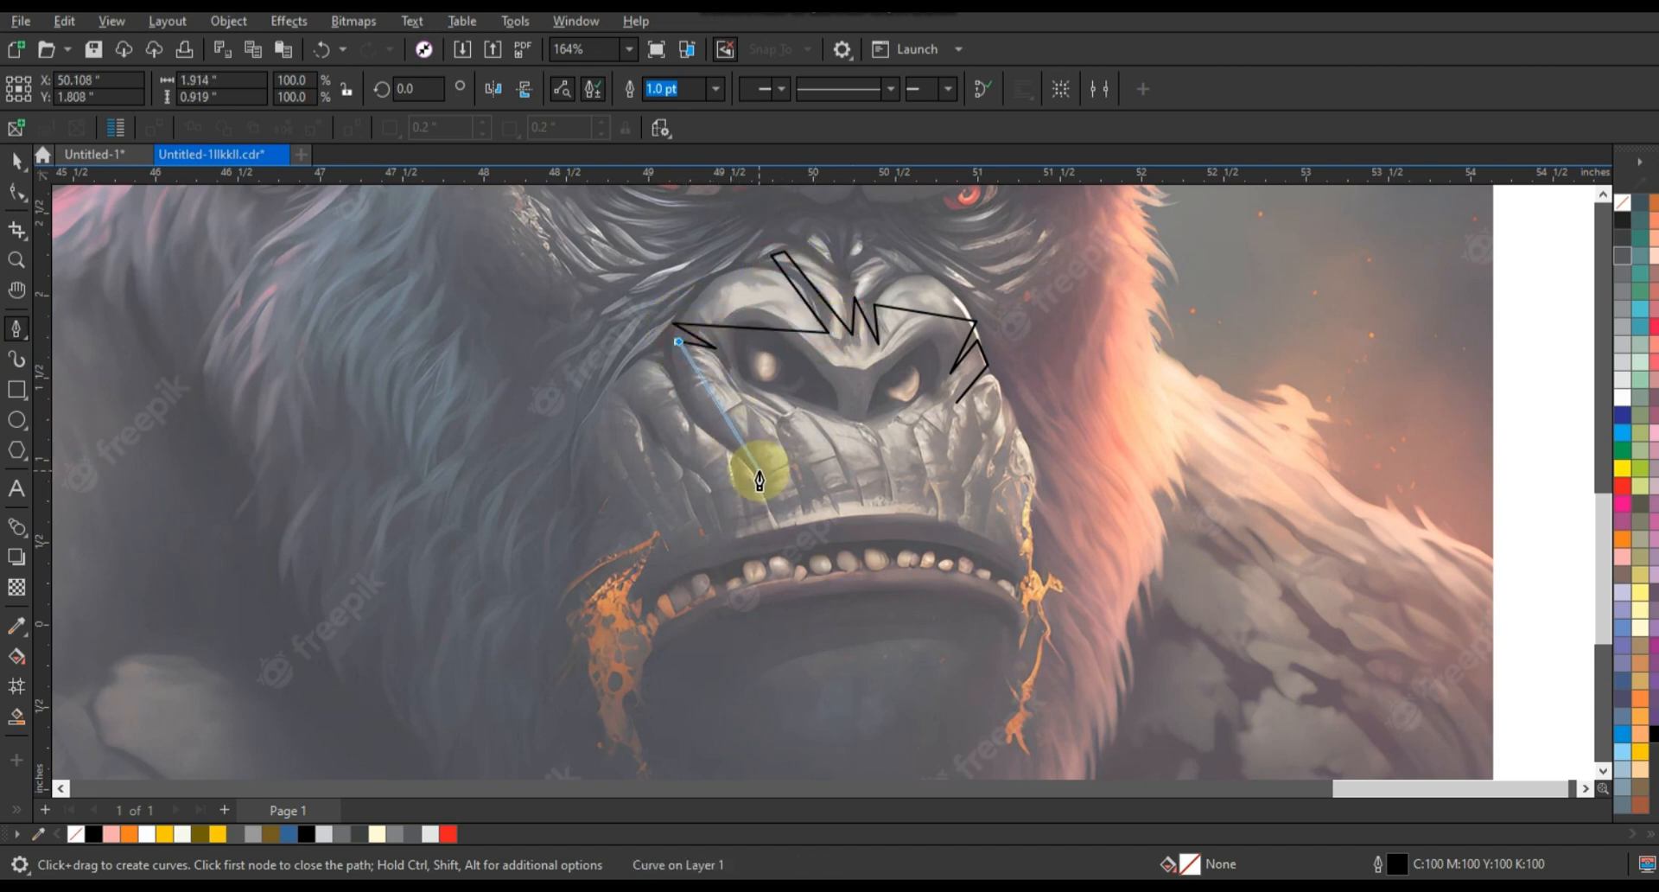
Step: Continue the muzzle outline down the left side with long pointed notches along the skin folds
{"action": "left_click", "coordinate": [757, 472]}
{"action": "left_click", "coordinate": [656, 357]}
{"action": "left_click", "coordinate": [619, 383]}
{"action": "left_click", "coordinate": [713, 484]}
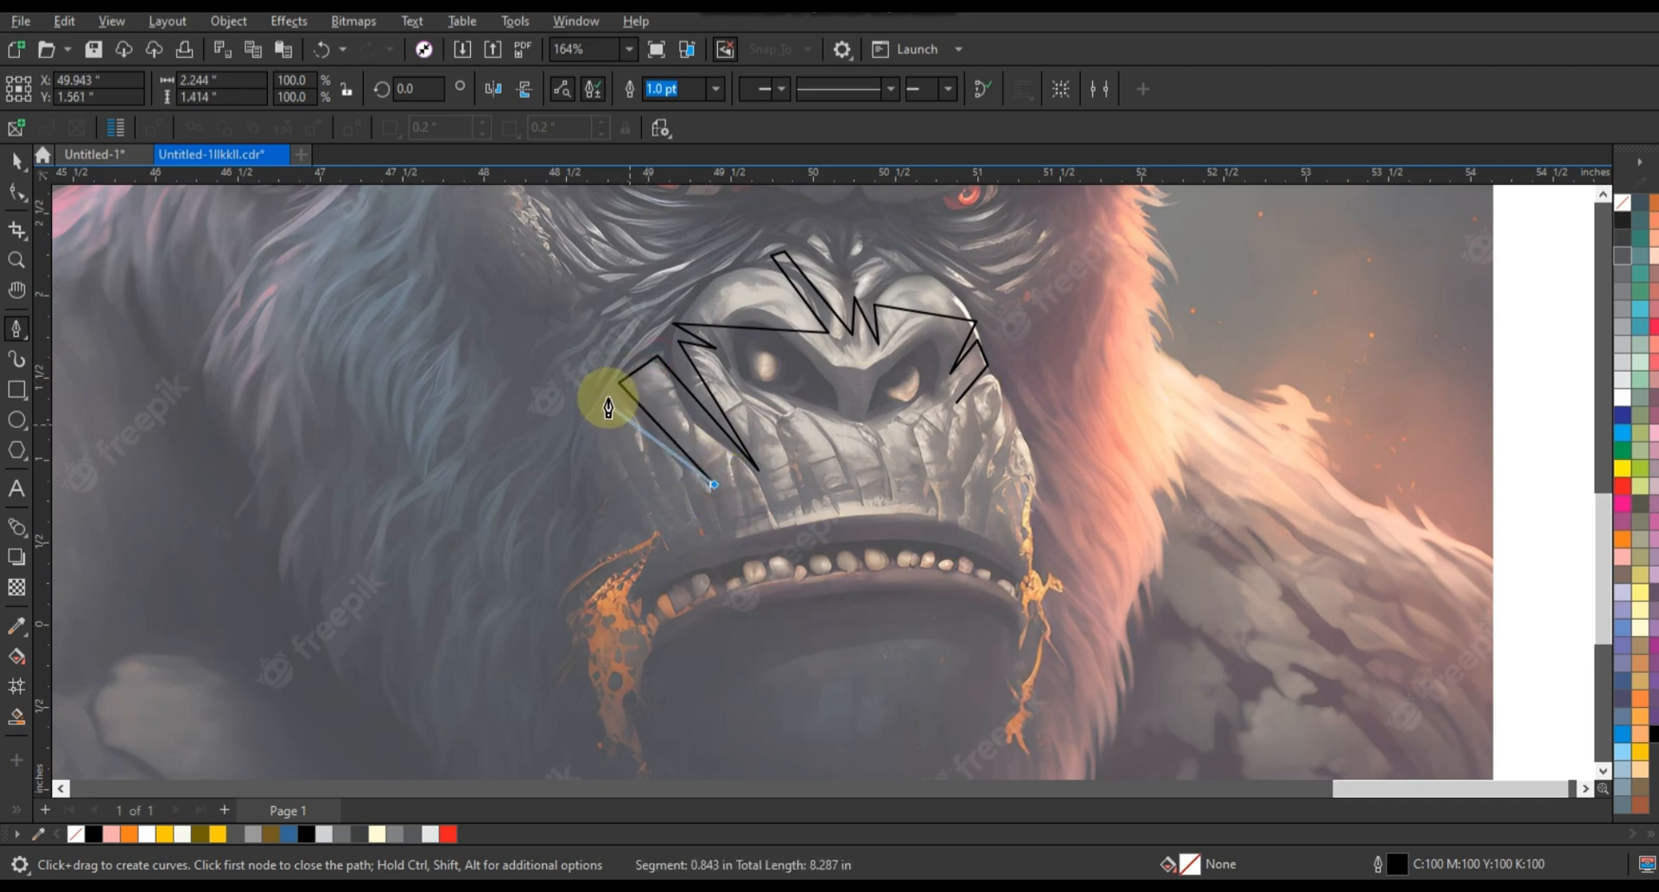
{"action": "left_click", "coordinate": [662, 521]}
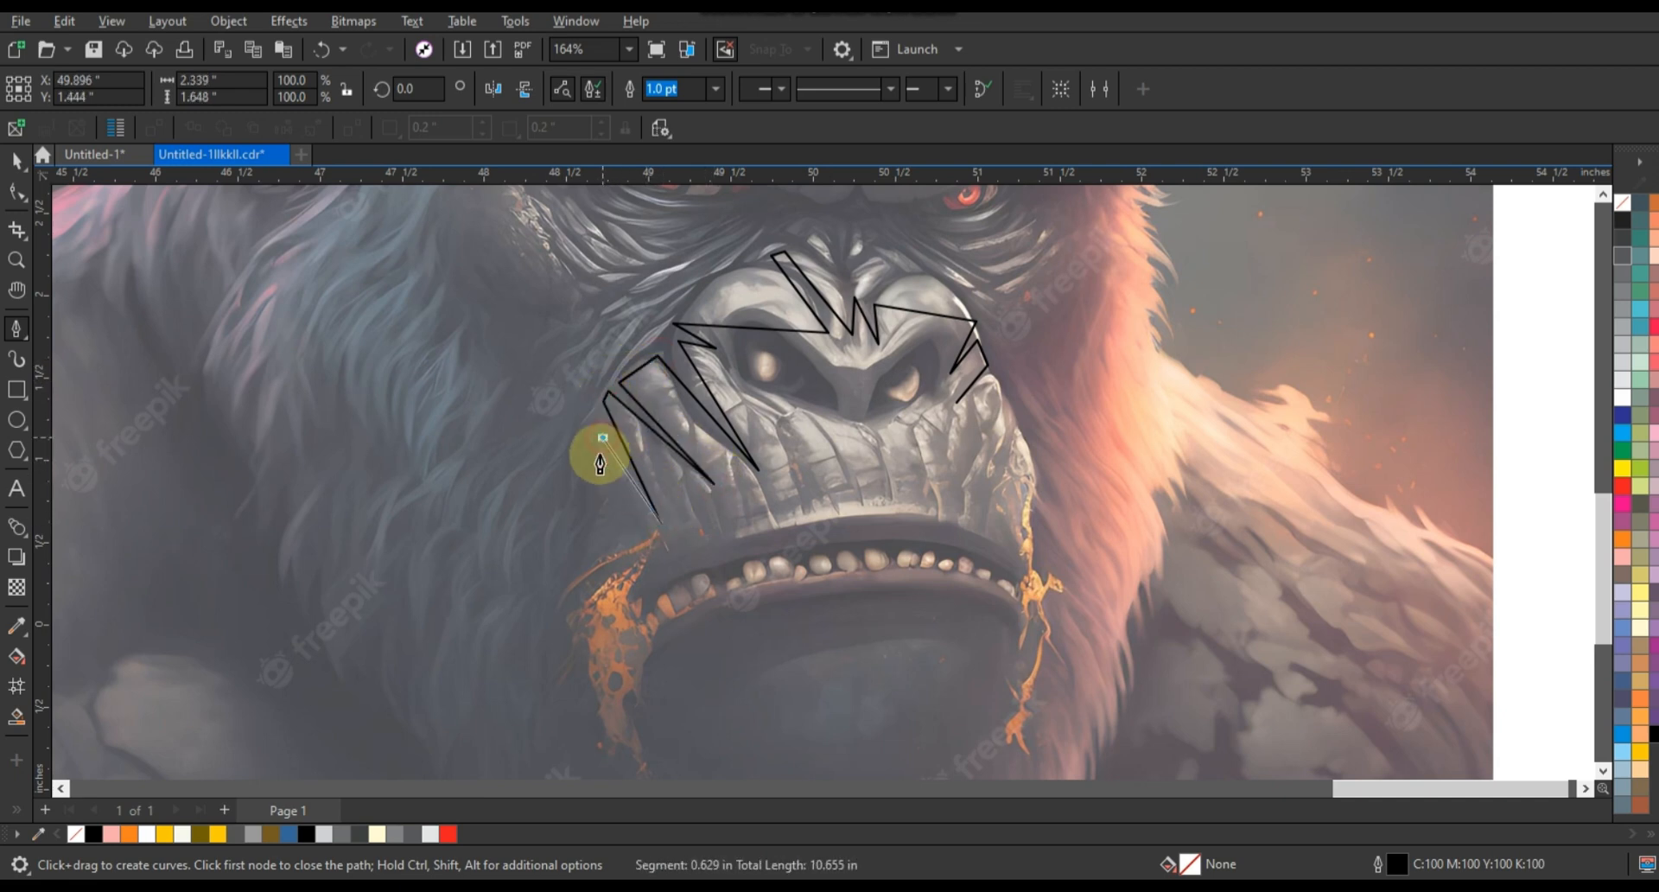
{"action": "left_click", "coordinate": [598, 462]}
{"action": "left_click", "coordinate": [605, 498]}
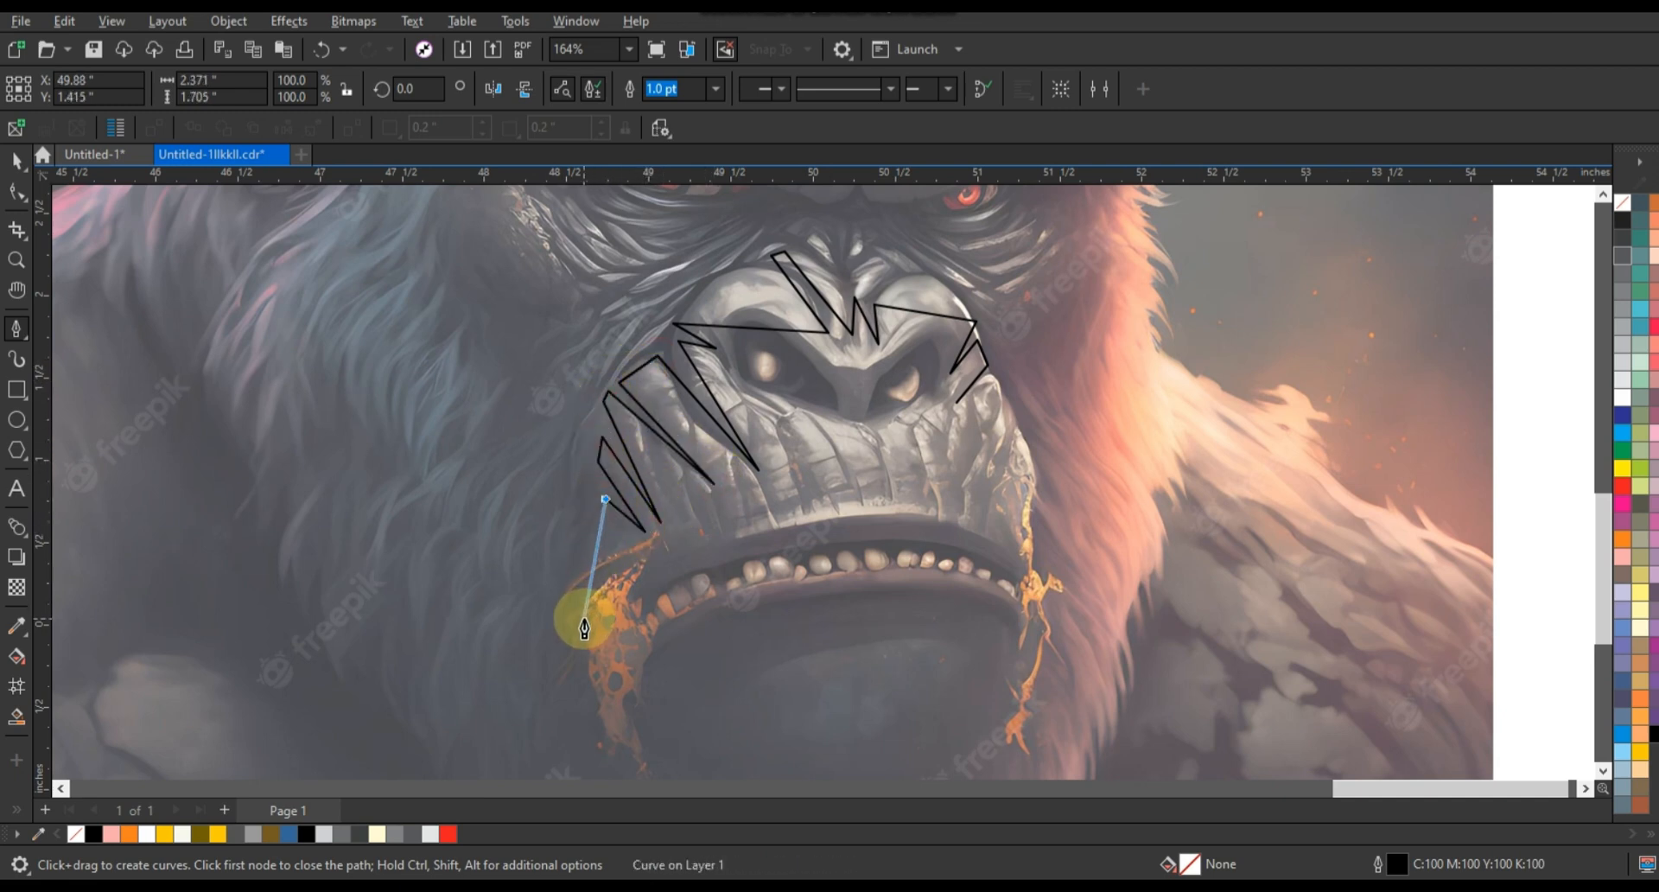
Step: Run the outline across the mouth and up the right side with pointed notches, closing it at the start point
{"action": "left_click", "coordinate": [584, 618]}
{"action": "left_click", "coordinate": [1028, 574]}
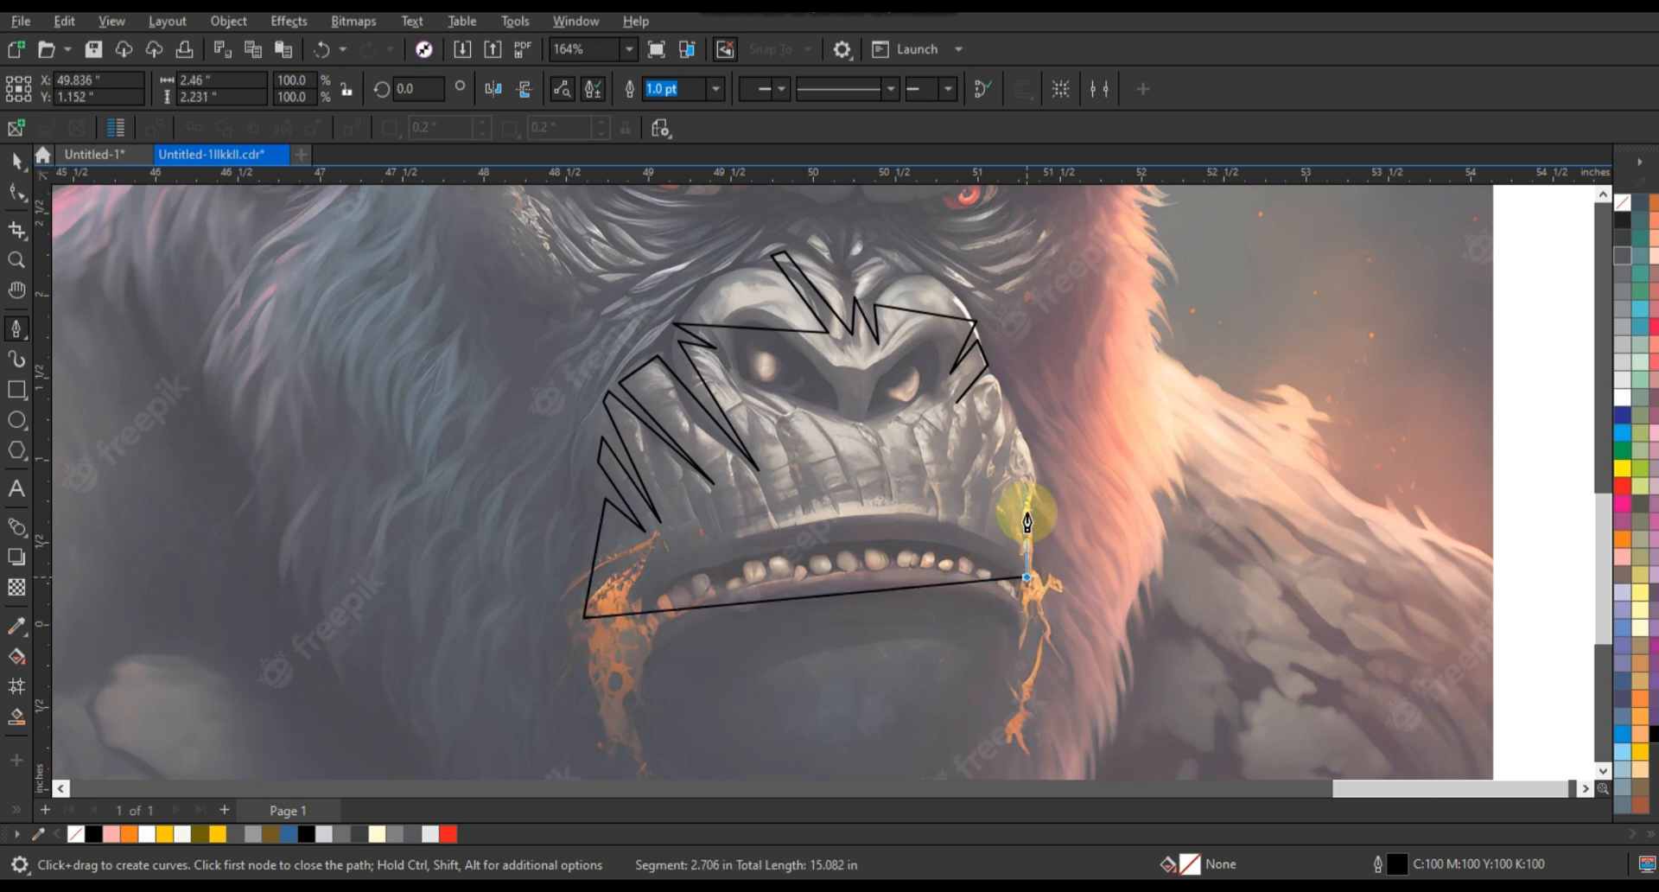
{"action": "left_click", "coordinate": [1021, 430]}
{"action": "left_click_drag", "start_coordinate": [973, 493], "coordinate": [1005, 404]}
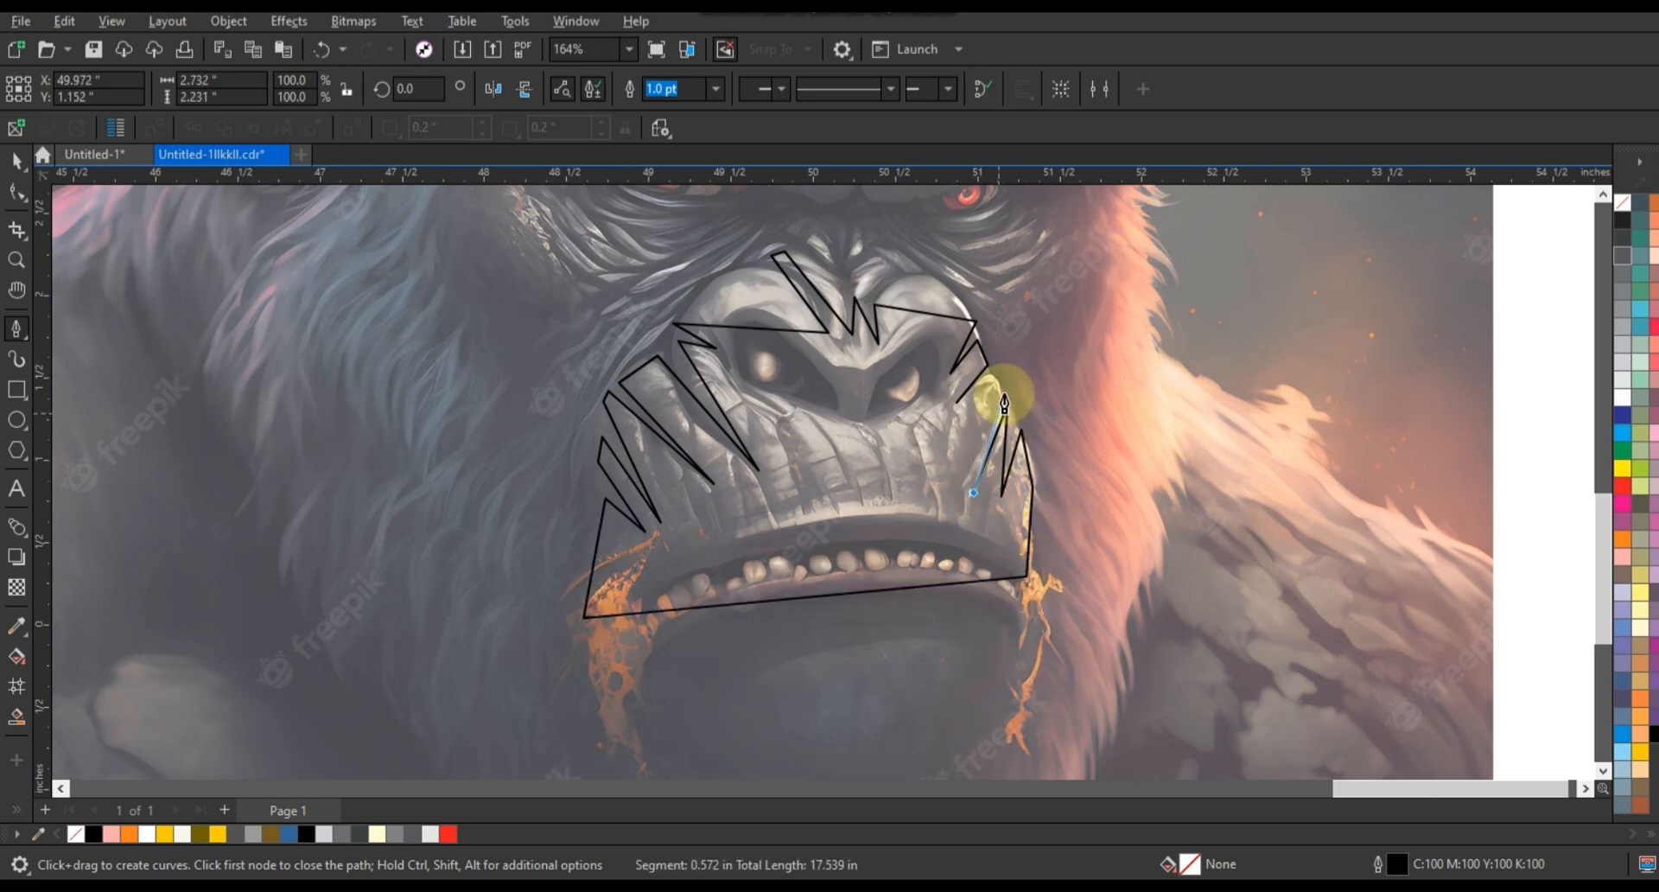
{"action": "double_click", "coordinate": [958, 404]}
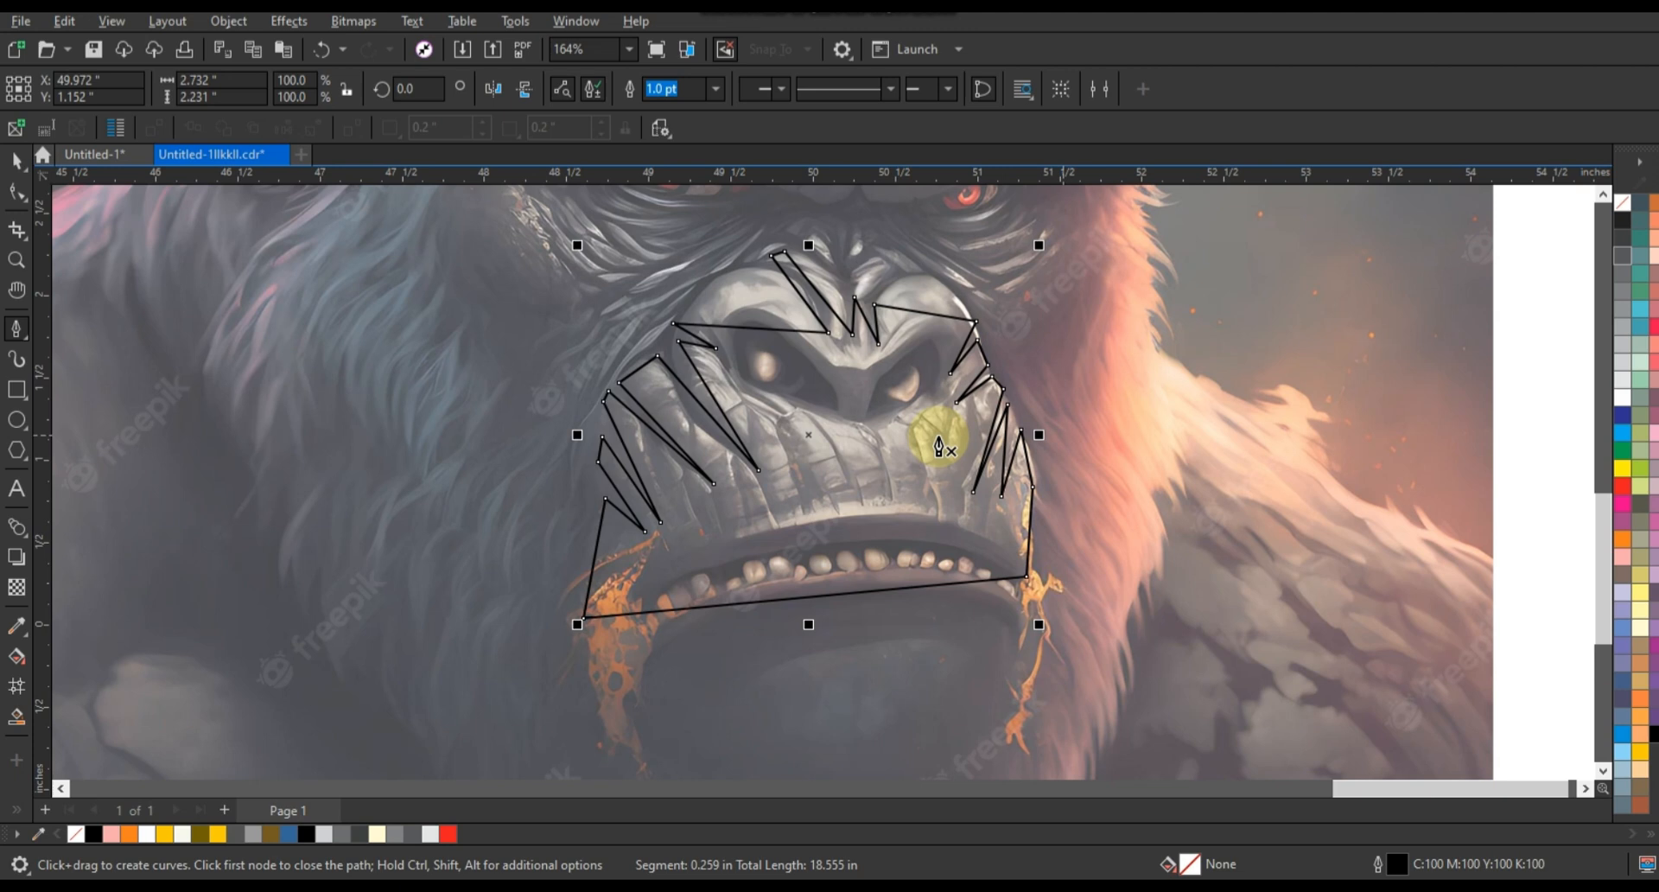
Step: Convert all segments of the muzzle outline to curves, then arch its bottom edge over the teeth and bow the lower right edge
{"action": "left_click", "coordinate": [17, 192]}
{"action": "left_click_drag", "start_coordinate": [475, 211], "coordinate": [1127, 636]}
{"action": "key", "text": "shift+F2"}
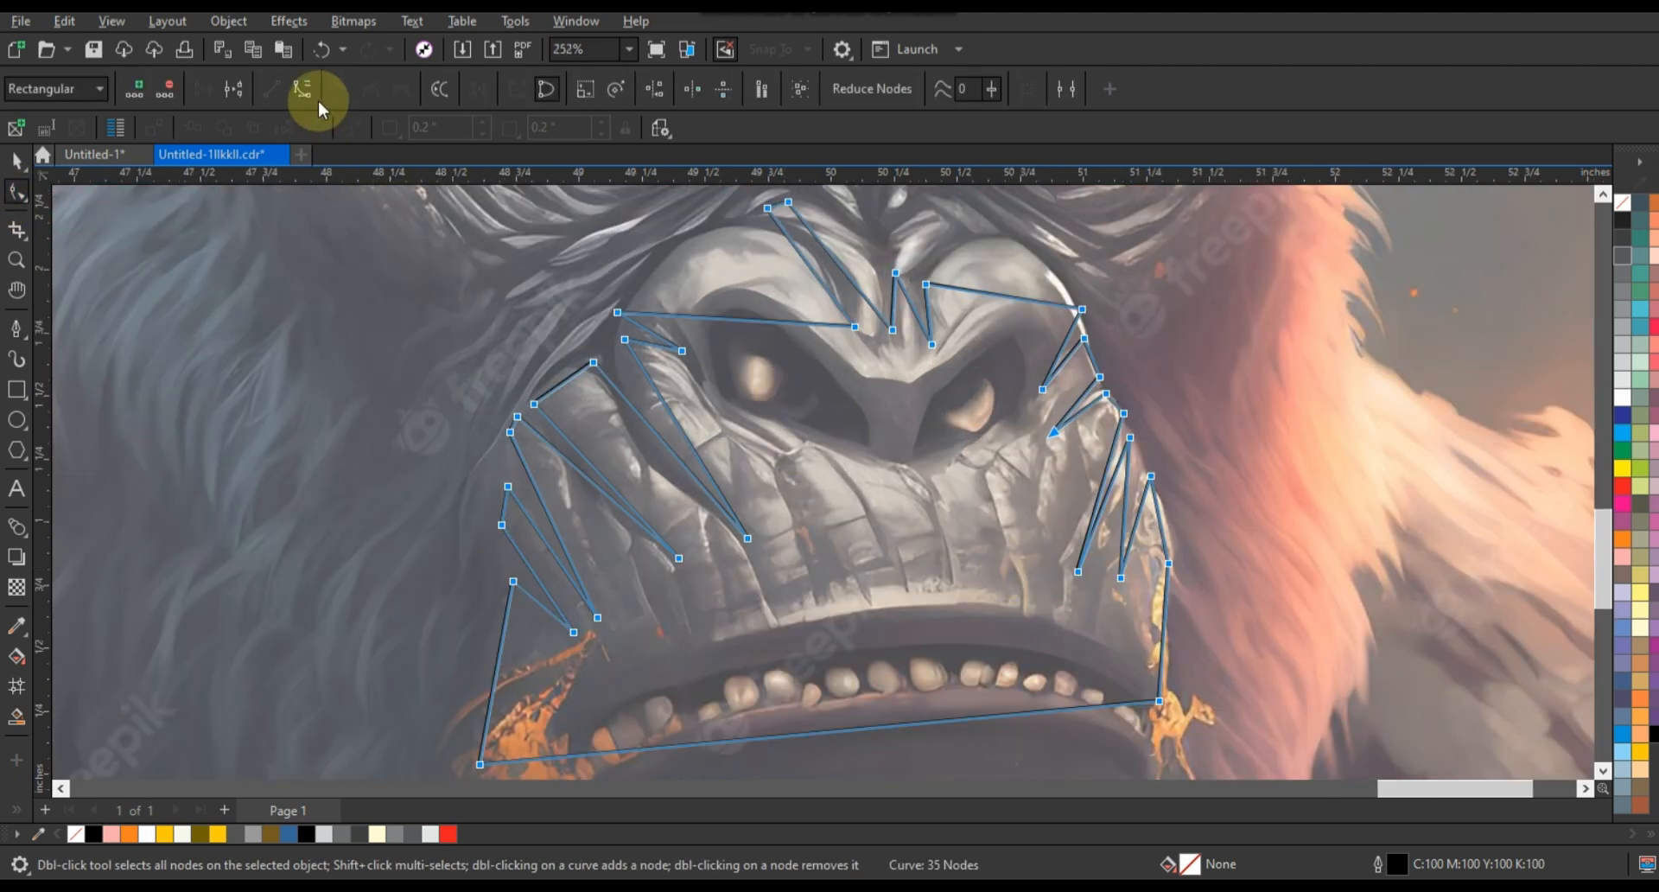
{"action": "left_click_drag", "start_coordinate": [899, 720], "coordinate": [901, 643]}
{"action": "left_click", "coordinate": [1164, 640]}
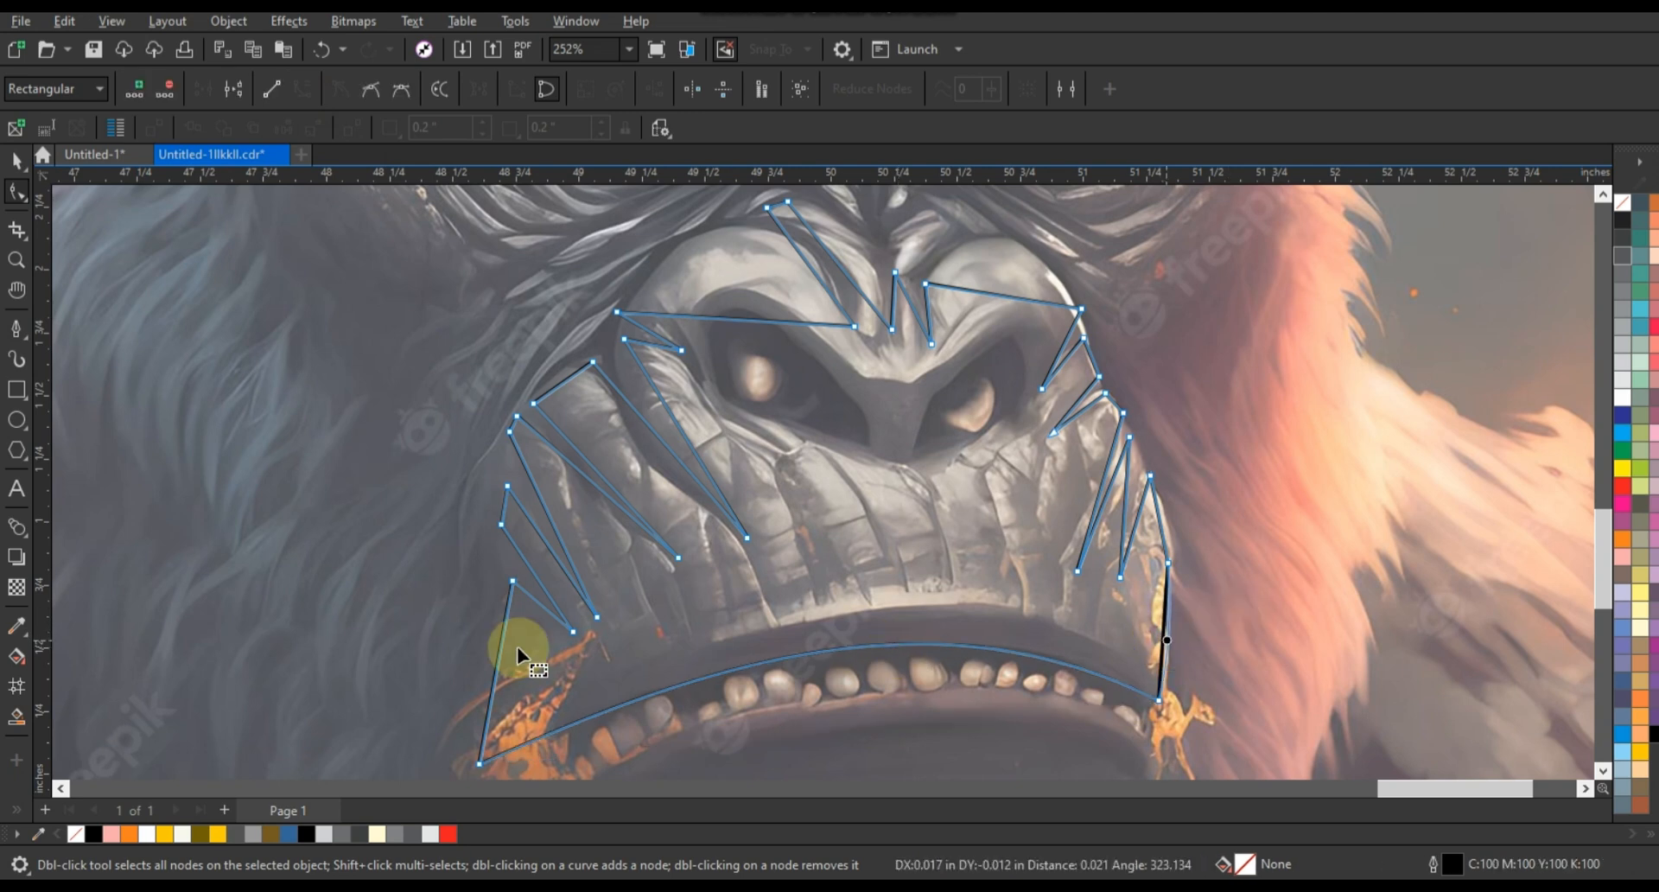
Step: Bend the lower left edge of the muzzle outline and the sides of its lowest notches into curves
{"action": "left_click_drag", "start_coordinate": [497, 666], "coordinate": [492, 664]}
{"action": "left_click_drag", "start_coordinate": [539, 587], "coordinate": [540, 594]}
{"action": "left_click_drag", "start_coordinate": [544, 541], "coordinate": [546, 553]}
{"action": "left_click", "coordinate": [503, 500]}
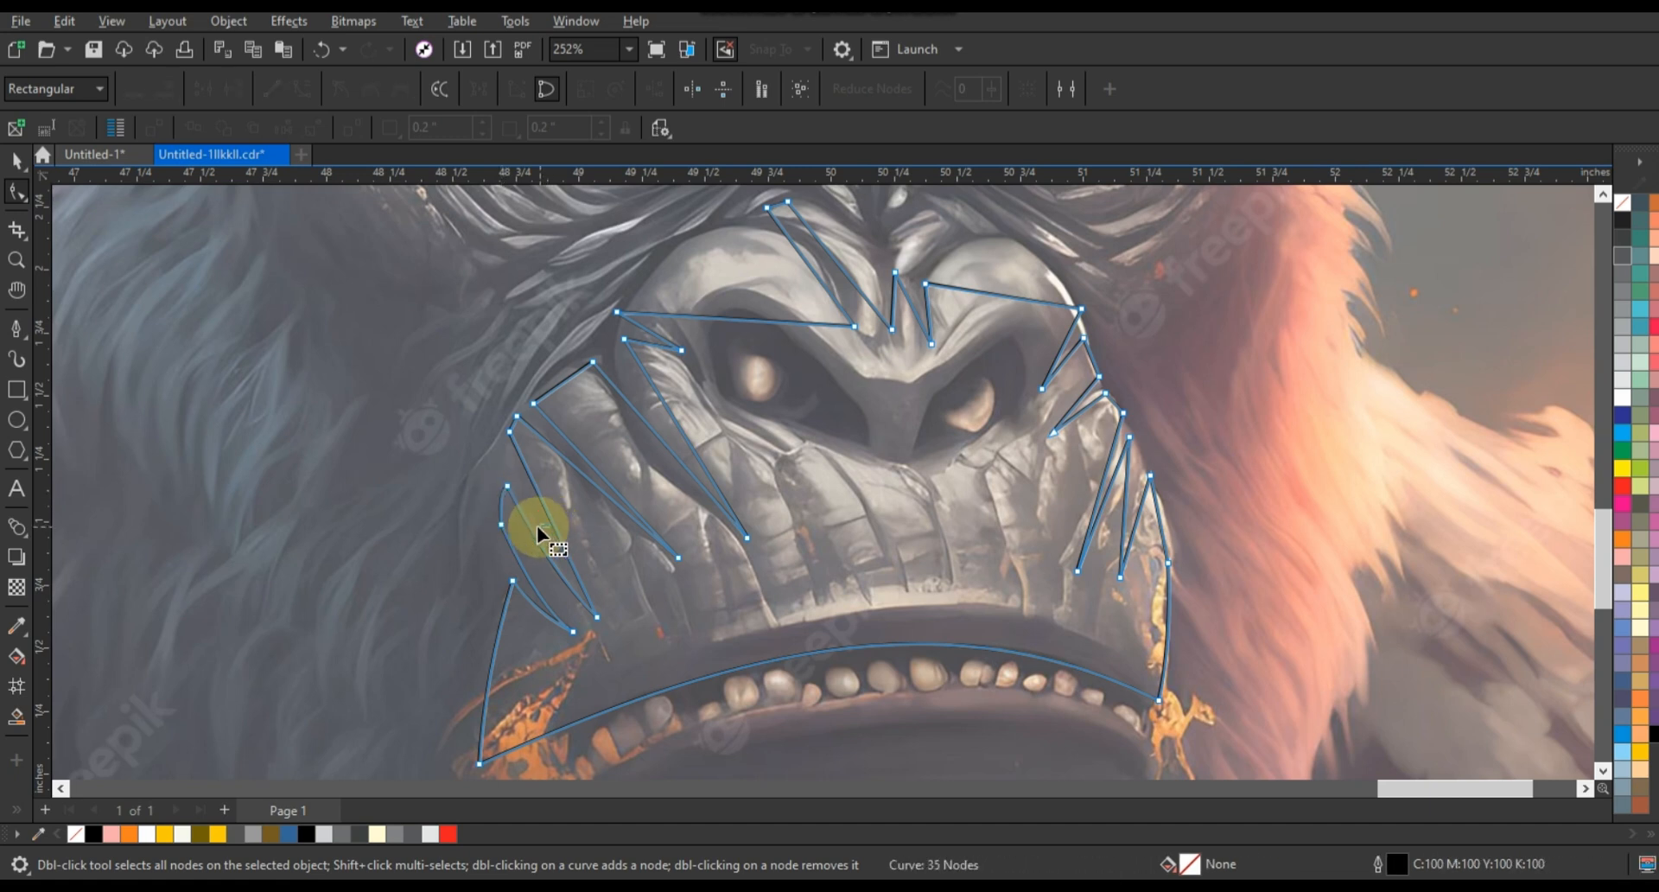
{"action": "left_click", "coordinate": [541, 520]}
Step: Curve the long notches on the upper left of the muzzle outline to follow the cheek folds
{"action": "mouse_move", "coordinate": [590, 481]}
{"action": "left_mouse_down"}
{"action": "mouse_move", "coordinate": [570, 489]}
{"action": "mouse_move", "coordinate": [577, 476]}
{"action": "left_mouse_up"}
{"action": "left_click", "coordinate": [555, 389]}
{"action": "left_click_drag", "start_coordinate": [556, 389], "coordinate": [549, 379]}
{"action": "left_click_drag", "start_coordinate": [661, 439], "coordinate": [648, 459]}
{"action": "left_click_drag", "start_coordinate": [667, 406], "coordinate": [605, 424]}
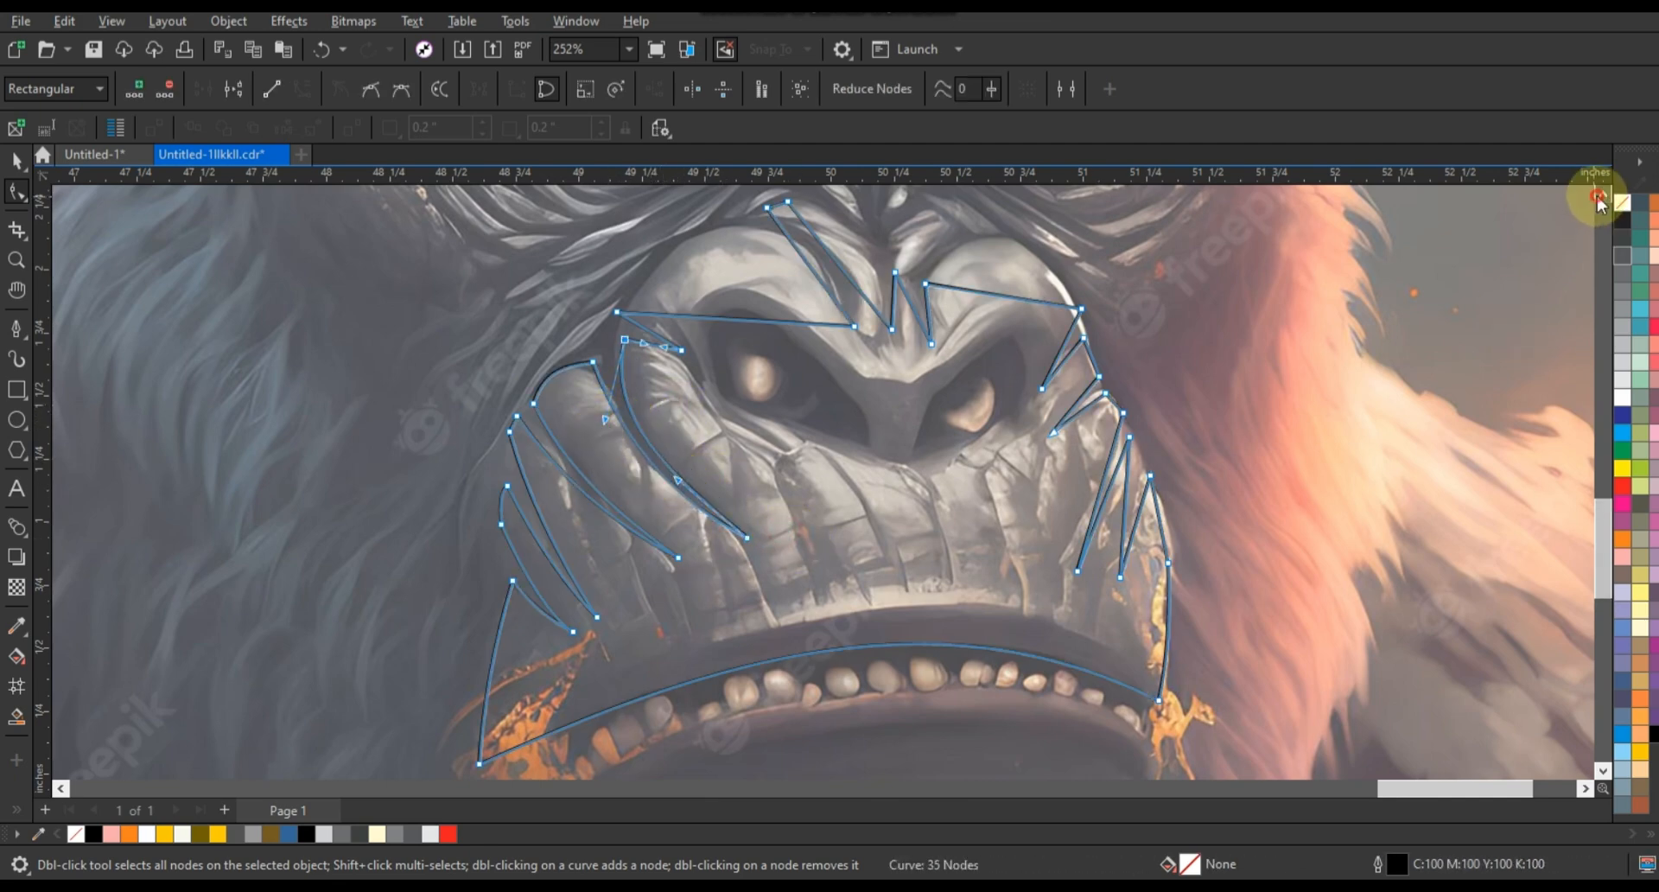
Step: Arch the outline over the left nostril and refine the adjoining left notch and the spike at the nose bridge
{"action": "left_click", "coordinate": [1603, 195]}
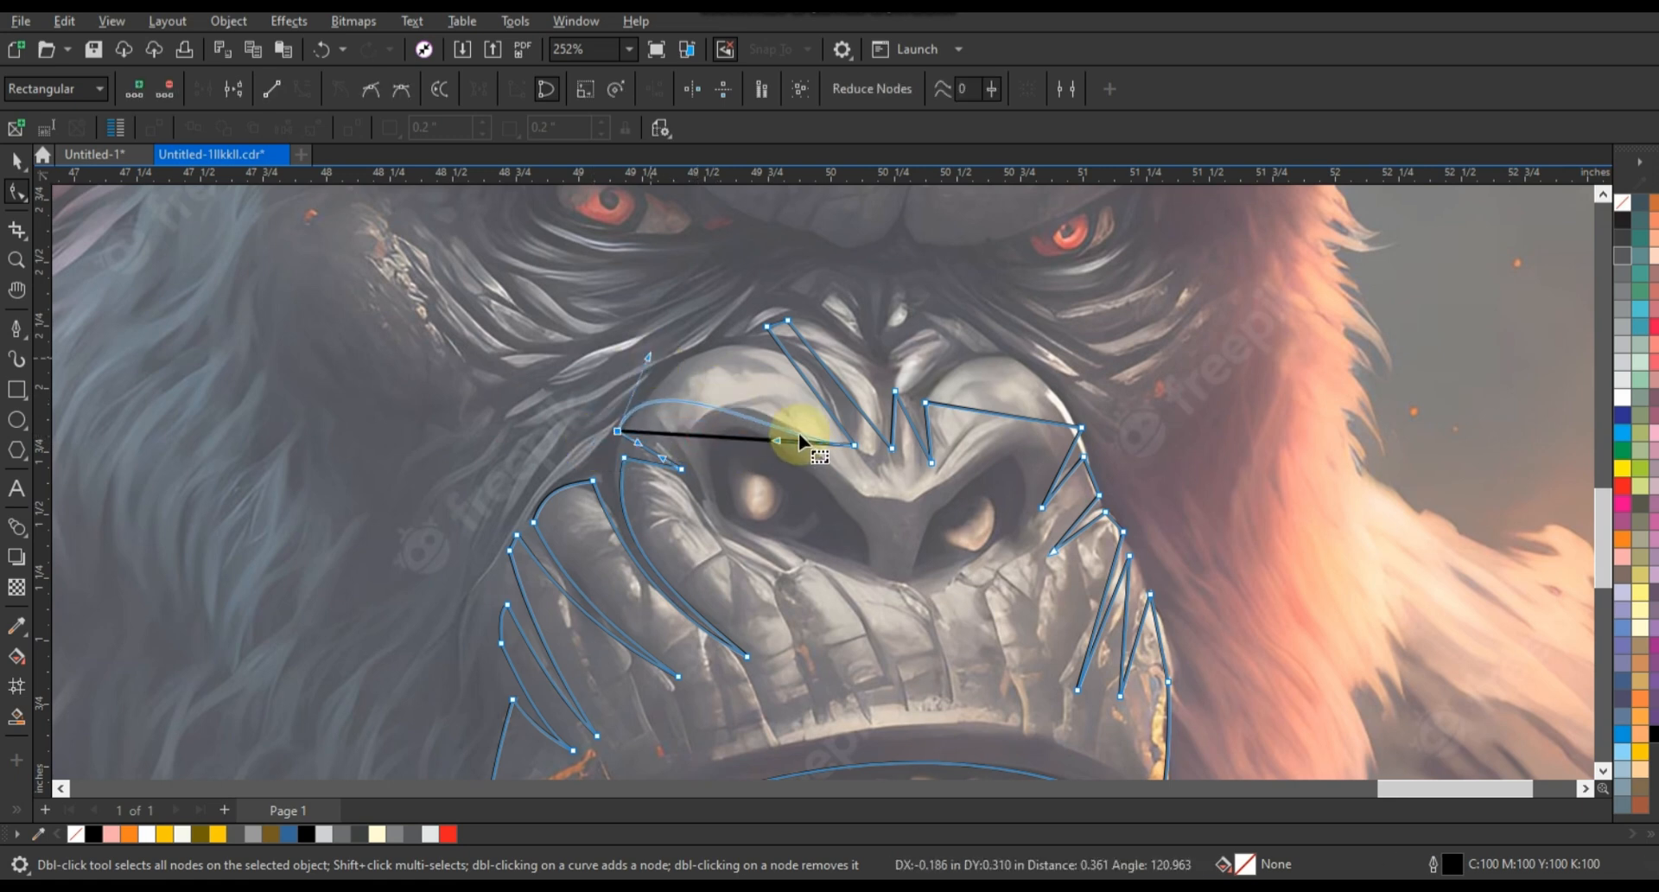
{"action": "left_click_drag", "start_coordinate": [717, 361], "coordinate": [715, 351]}
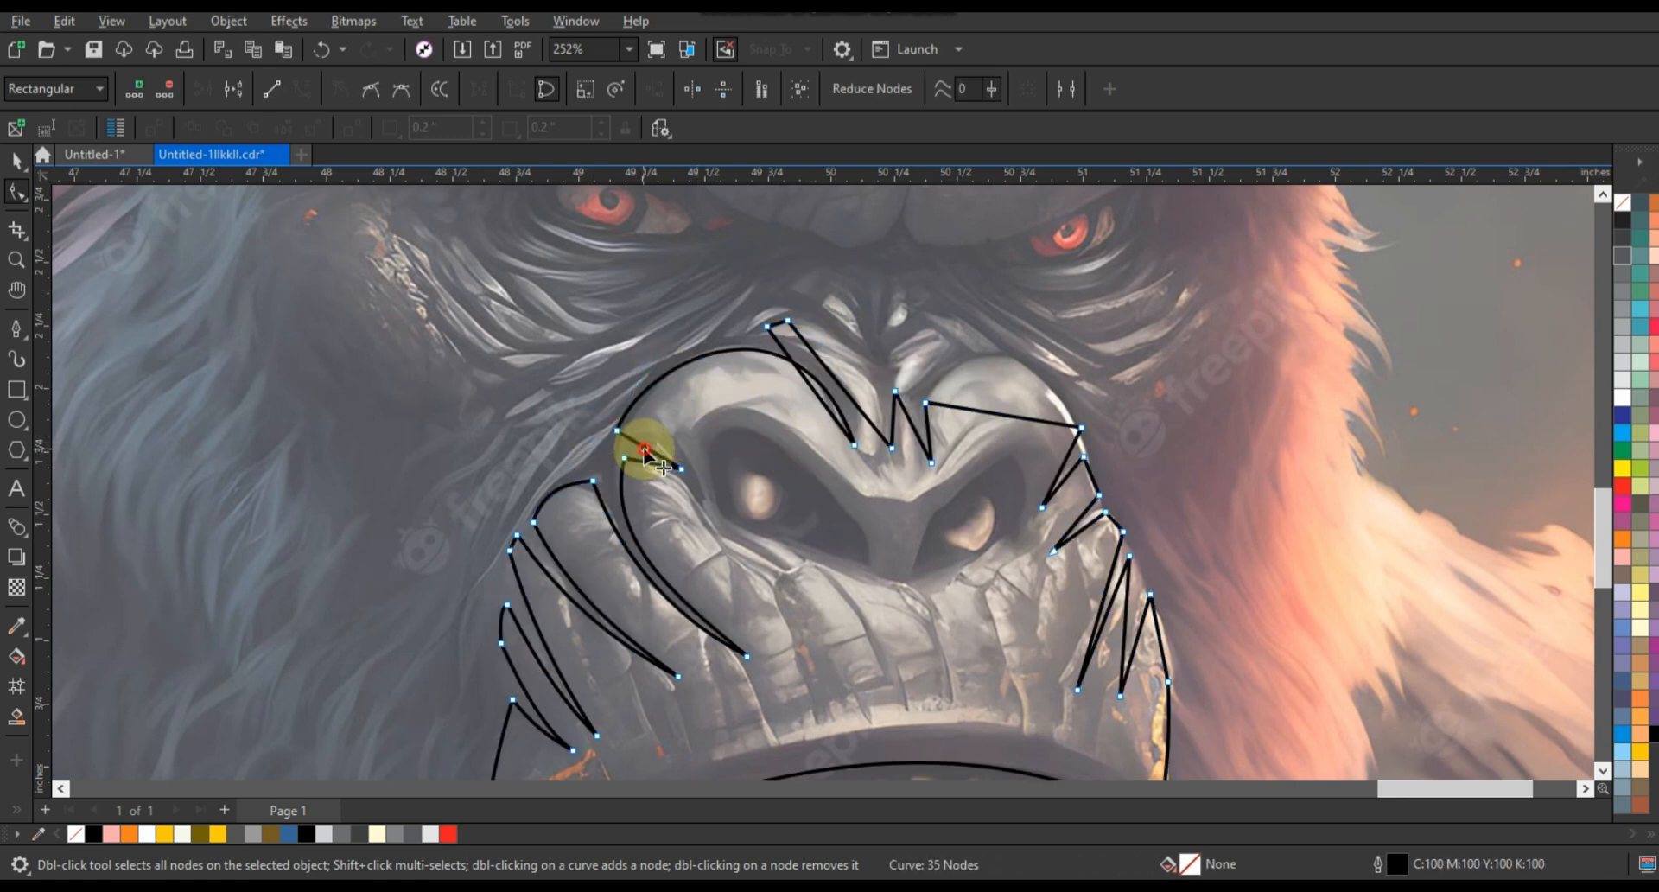
{"action": "left_click_drag", "start_coordinate": [648, 450], "coordinate": [619, 441]}
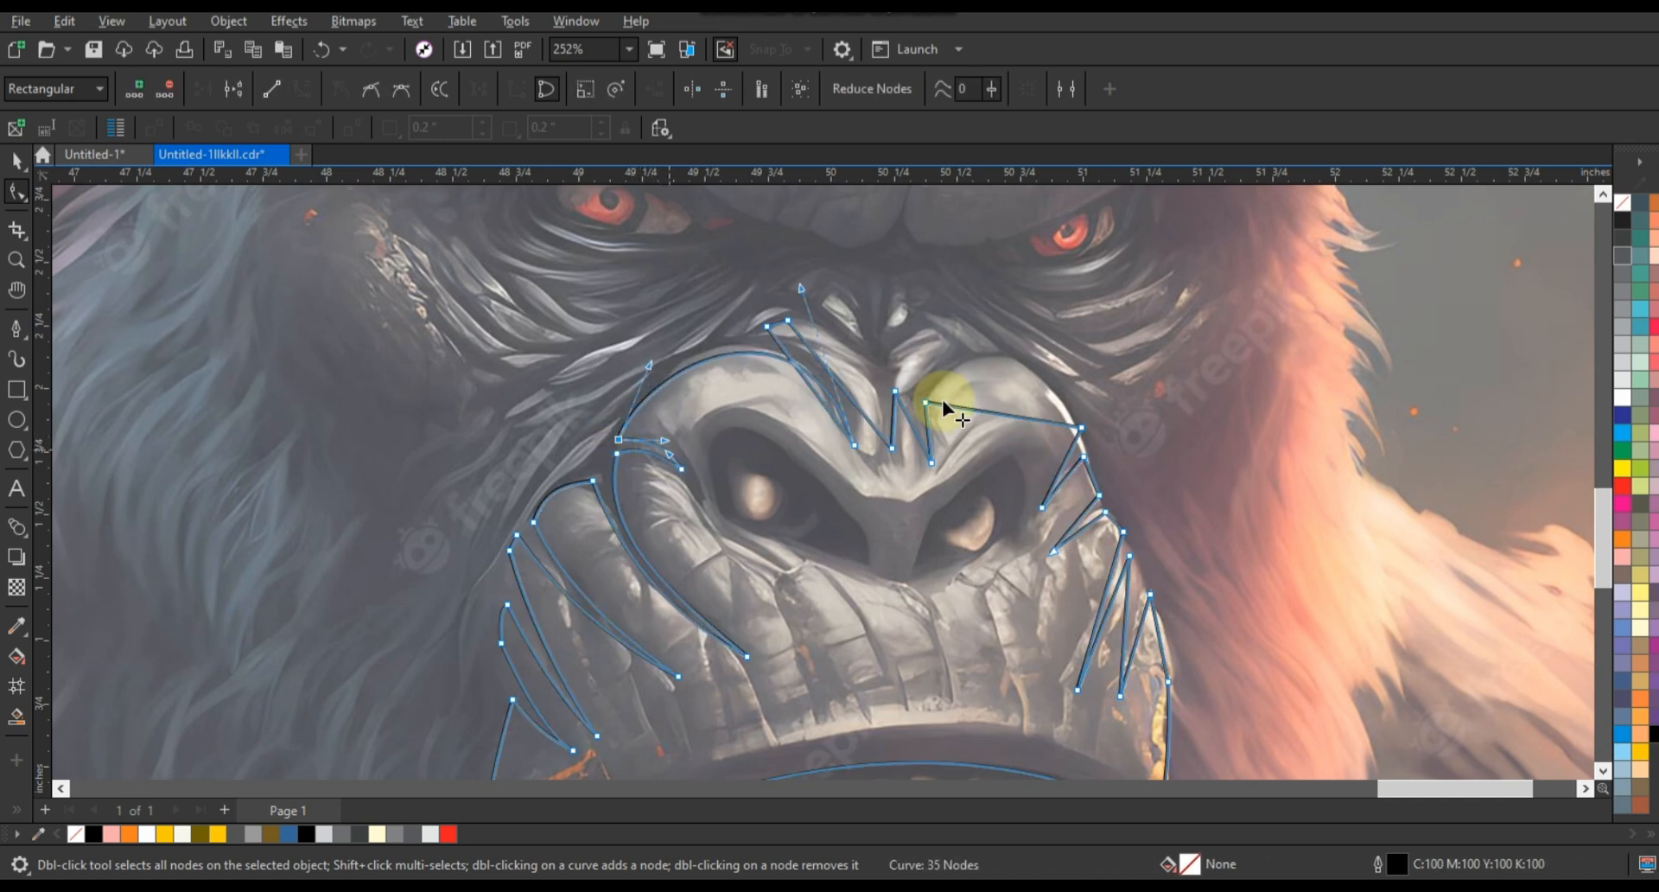
{"action": "mouse_move", "coordinate": [835, 382]}
{"action": "left_mouse_down"}
{"action": "mouse_move", "coordinate": [854, 378]}
{"action": "mouse_move", "coordinate": [836, 381]}
{"action": "left_mouse_up"}
{"action": "left_click", "coordinate": [828, 387]}
{"action": "left_click_drag", "start_coordinate": [788, 321], "coordinate": [783, 319]}
Step: Arch the outline over the right nostril and curve the spikes beside the bridge and the notches on the right side
{"action": "left_click_drag", "start_coordinate": [993, 412], "coordinate": [993, 356]}
{"action": "left_click_drag", "start_coordinate": [928, 428], "coordinate": [922, 427]}
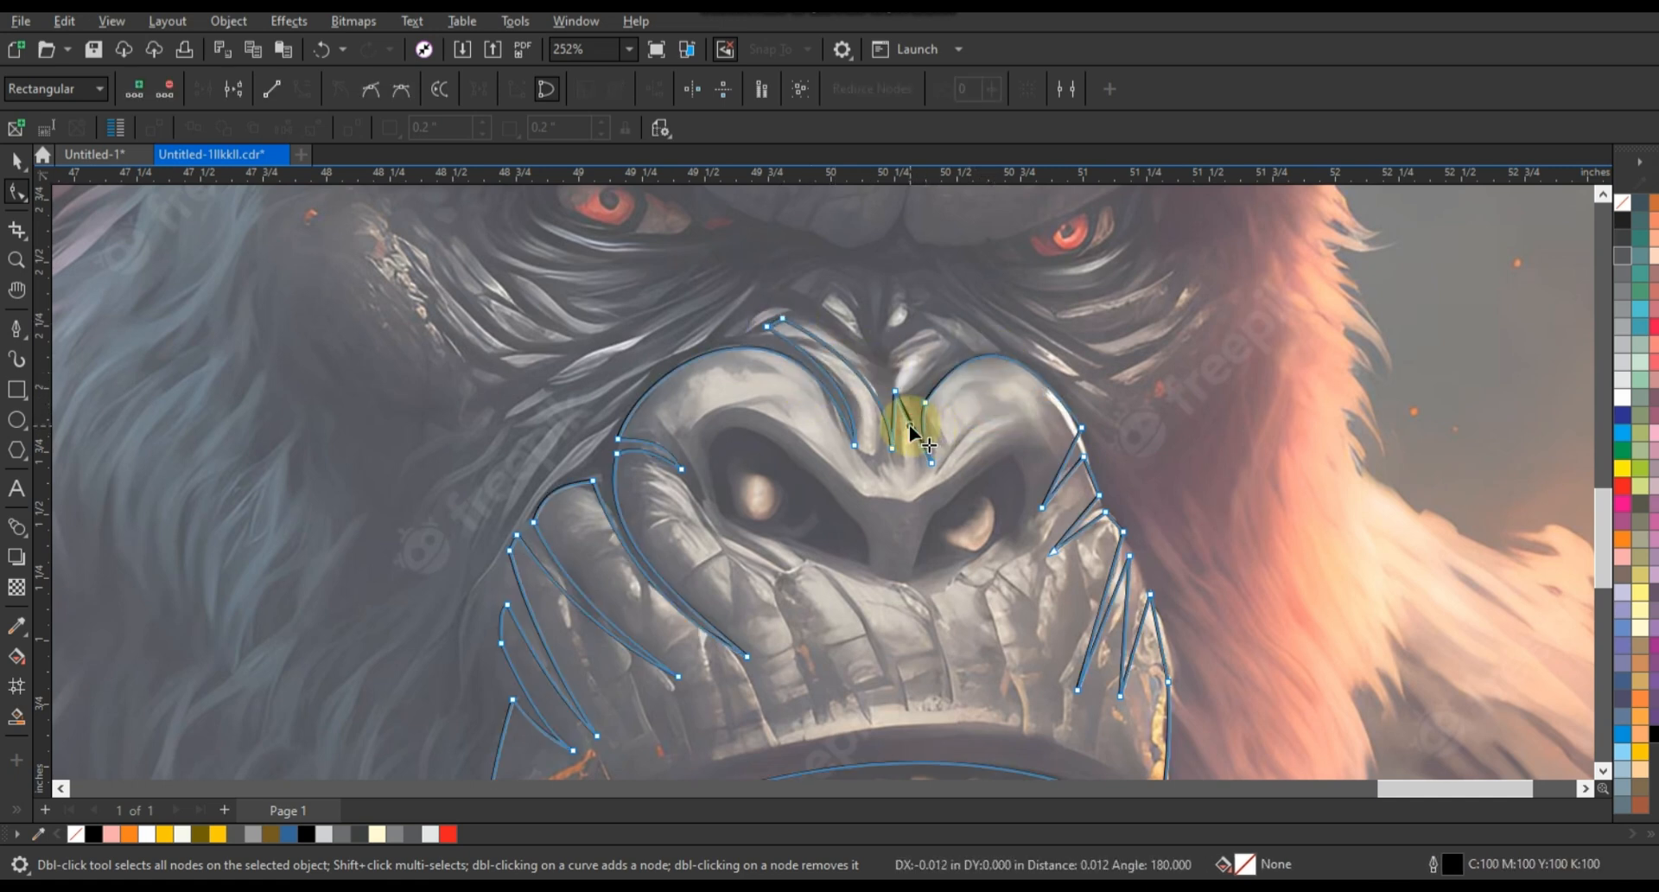
{"action": "mouse_move", "coordinate": [1063, 467]}
{"action": "left_mouse_down"}
{"action": "mouse_move", "coordinate": [1121, 592]}
{"action": "mouse_move", "coordinate": [1137, 584]}
{"action": "left_mouse_up"}
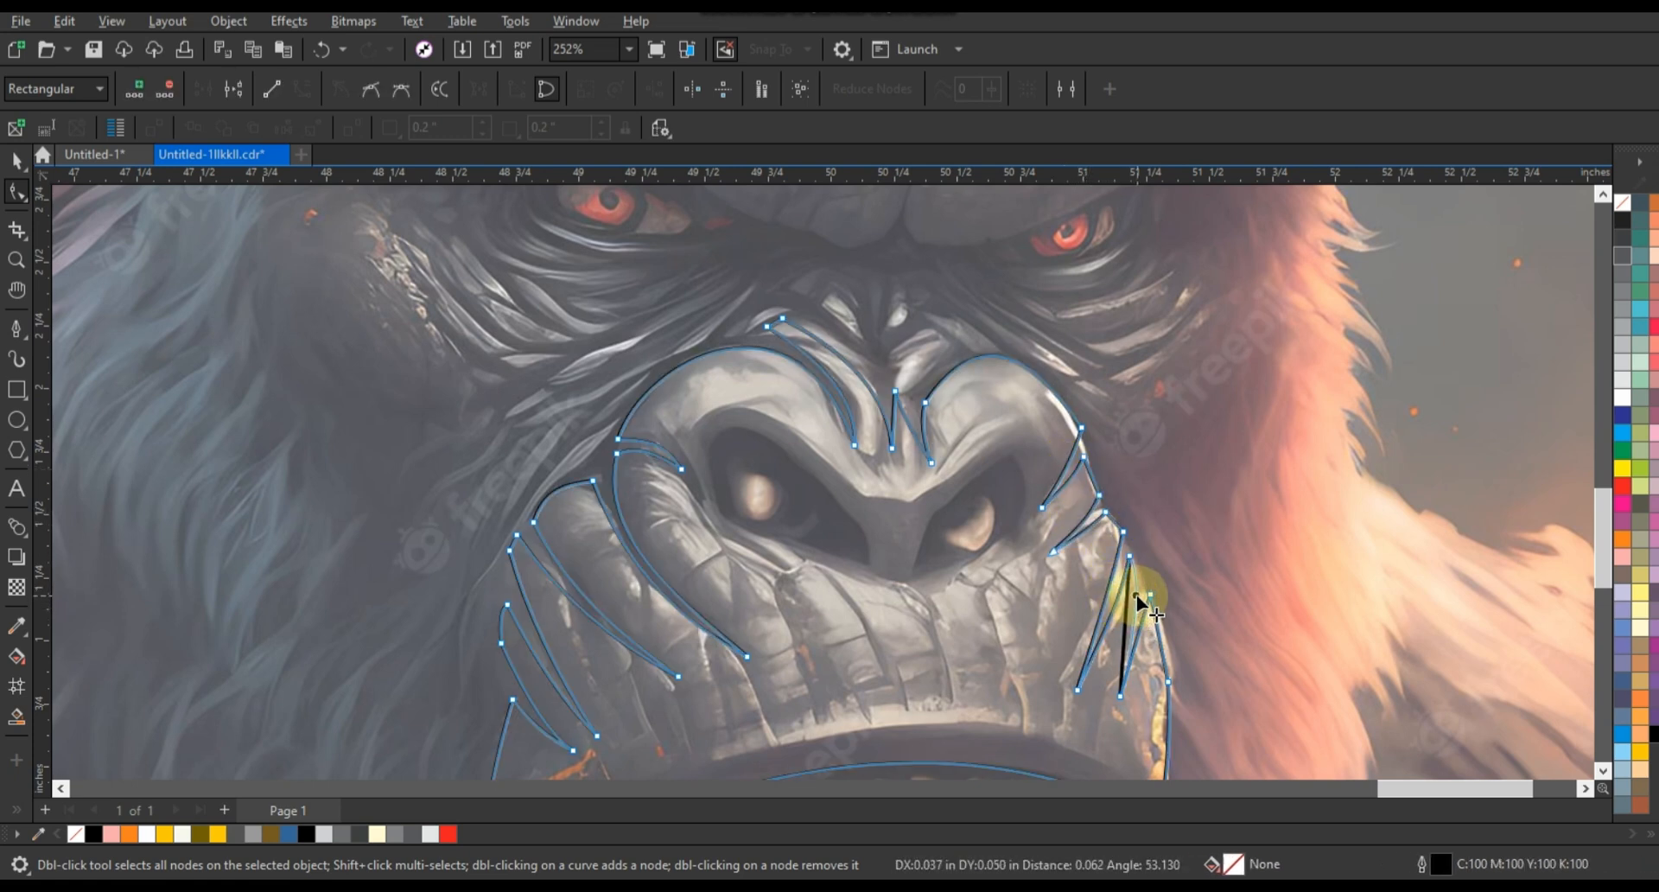
{"action": "left_click_drag", "start_coordinate": [1158, 640], "coordinate": [1162, 644]}
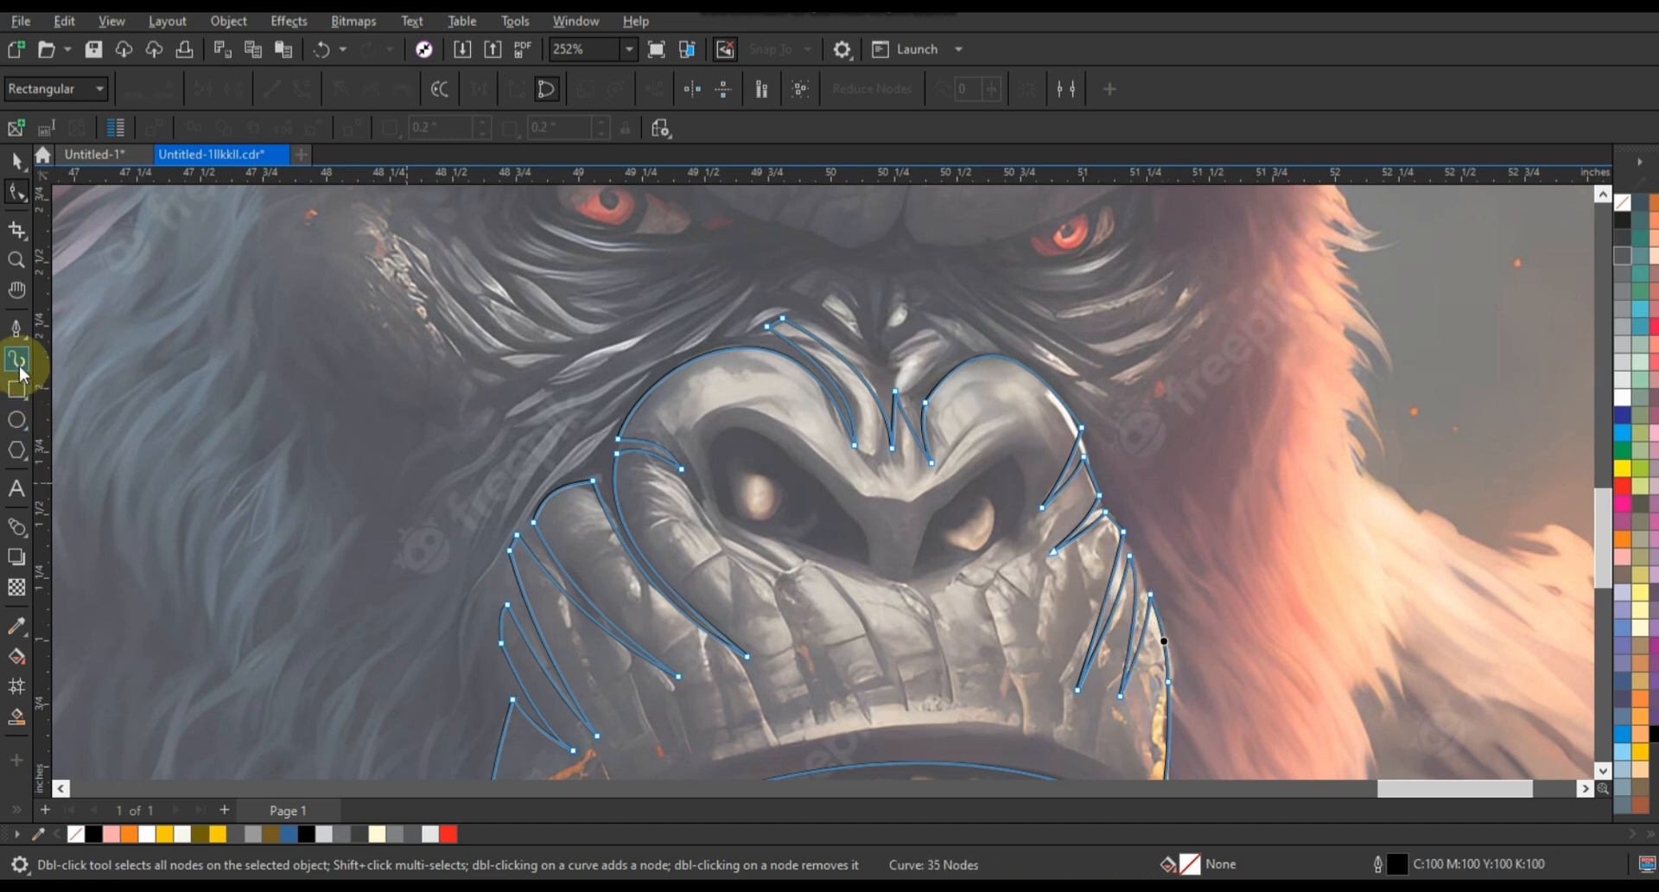
Step: Draw a closed five-node straight-sided outline around the left nostril, with a small notch in its upper edge
{"action": "left_click", "coordinate": [15, 328]}
{"action": "left_click", "coordinate": [866, 560]}
{"action": "left_click", "coordinate": [797, 458]}
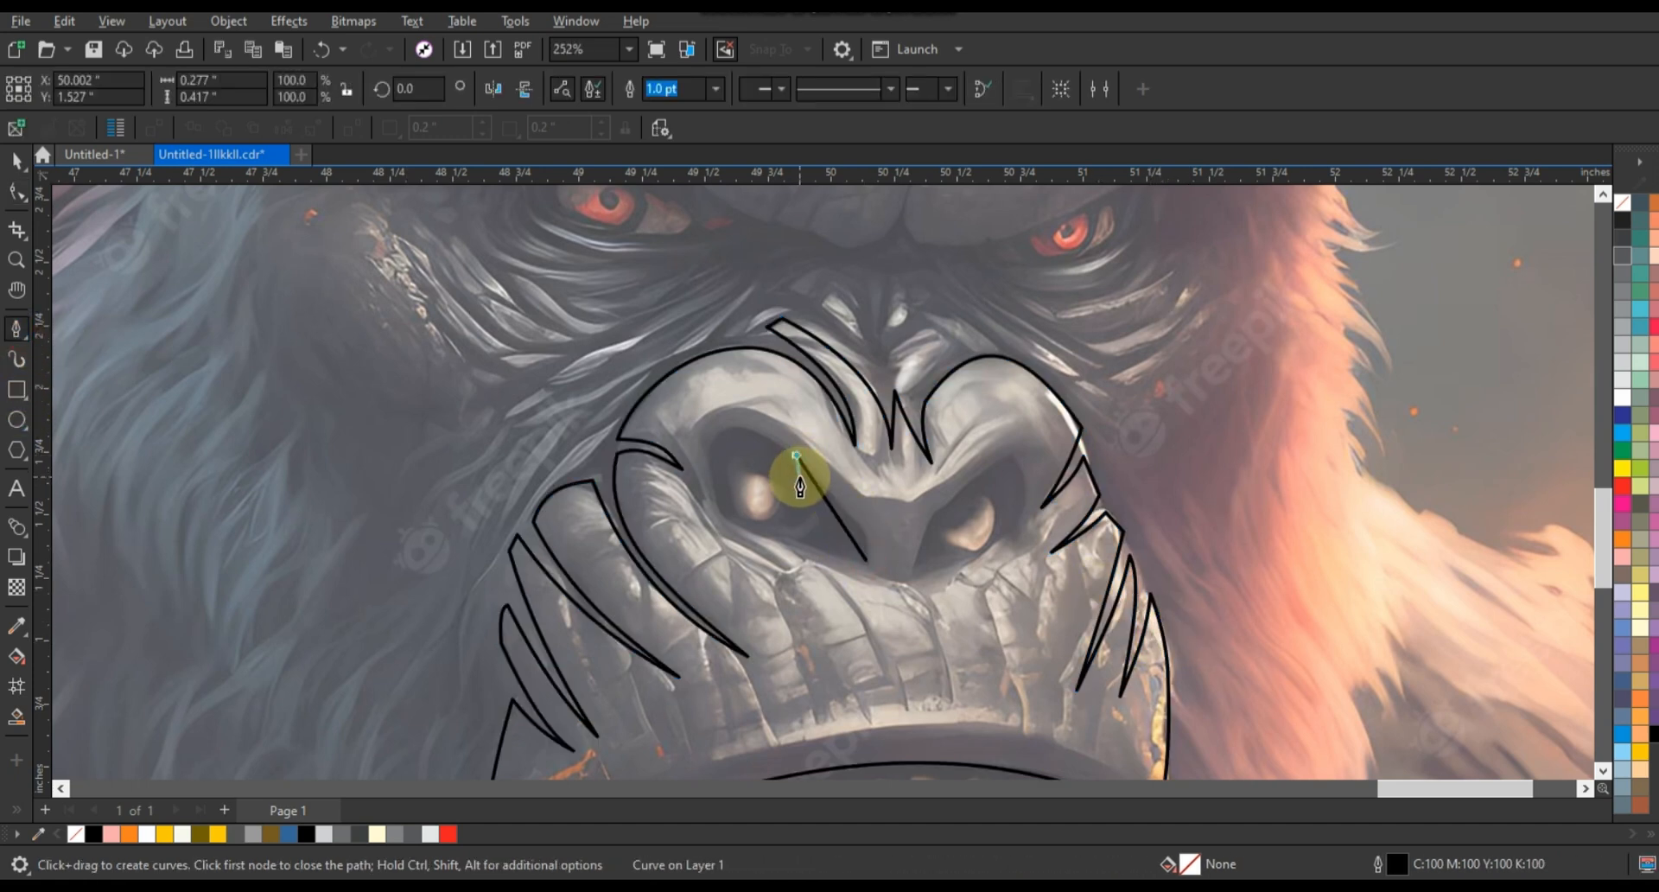
{"action": "left_click", "coordinate": [786, 478]}
{"action": "left_click", "coordinate": [708, 452]}
{"action": "left_click", "coordinate": [725, 510]}
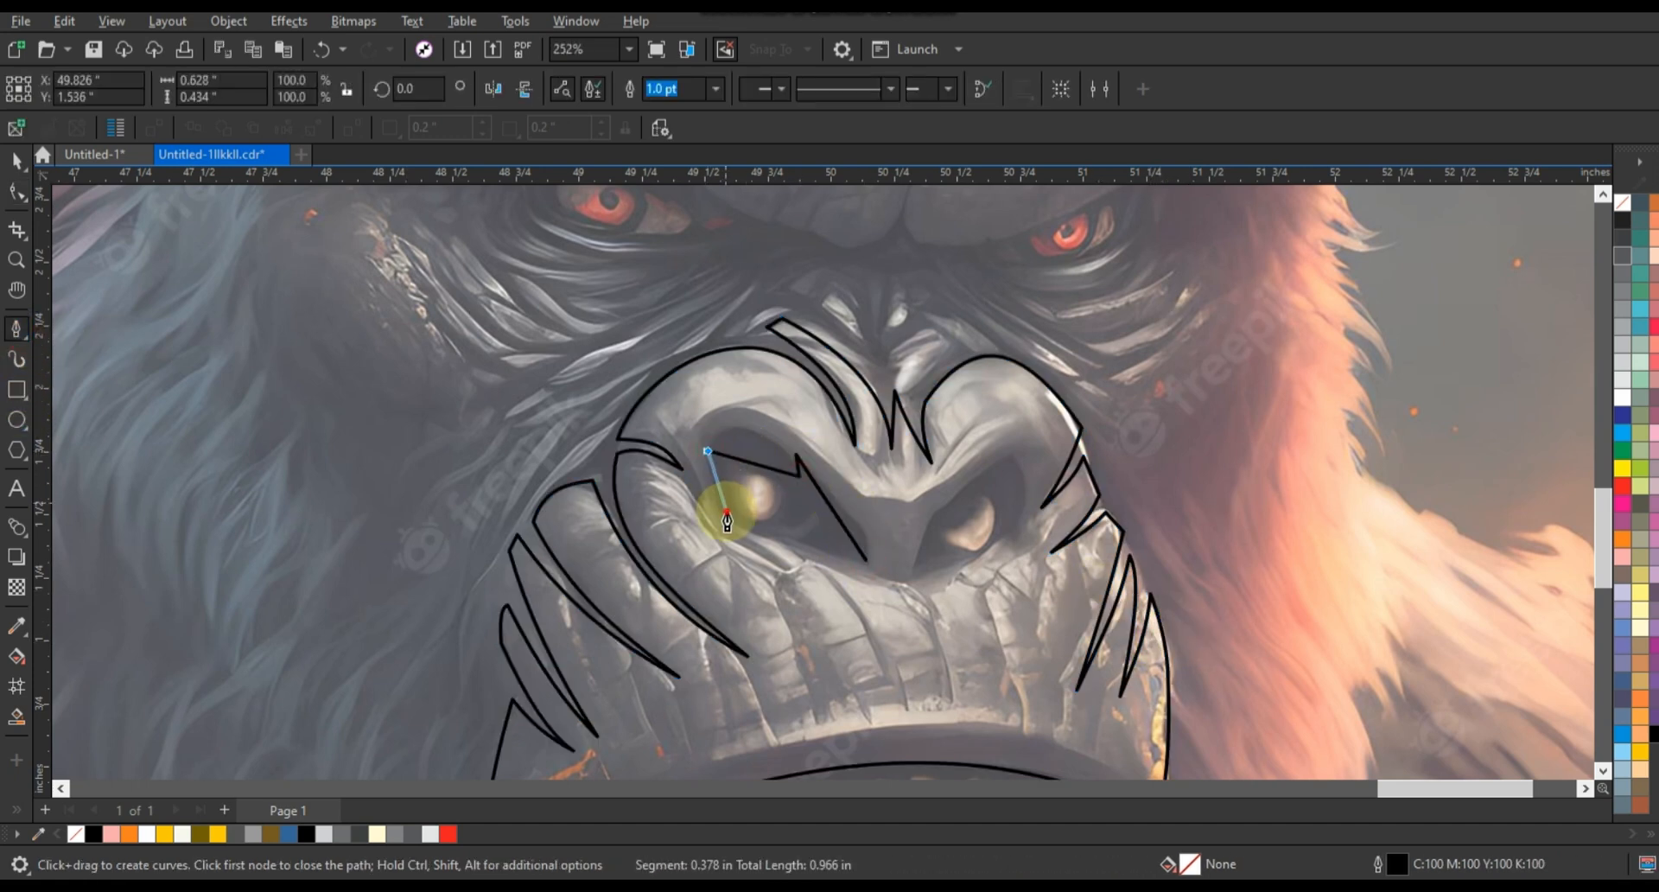
{"action": "left_click", "coordinate": [866, 561]}
Step: Bend the sides of the left nostril outline into curves that follow the nostril opening
{"action": "key", "text": "F10"}
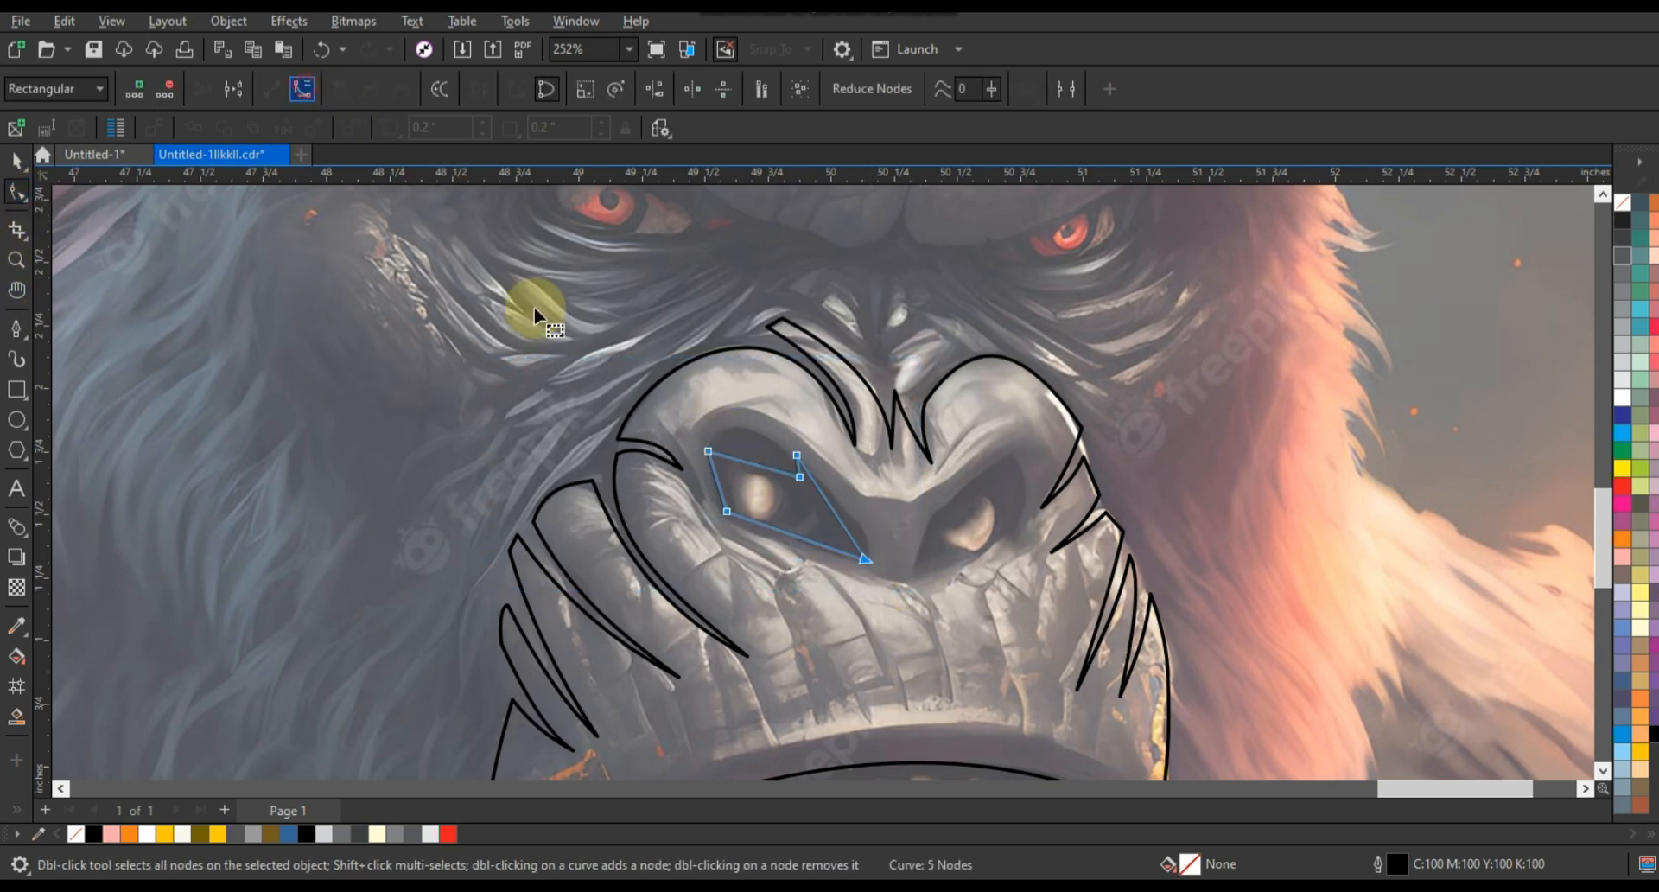
{"action": "mouse_move", "coordinate": [759, 471]}
{"action": "left_mouse_down"}
{"action": "mouse_move", "coordinate": [845, 528]}
{"action": "mouse_move", "coordinate": [778, 536]}
{"action": "left_mouse_up"}
{"action": "left_click", "coordinate": [713, 487]}
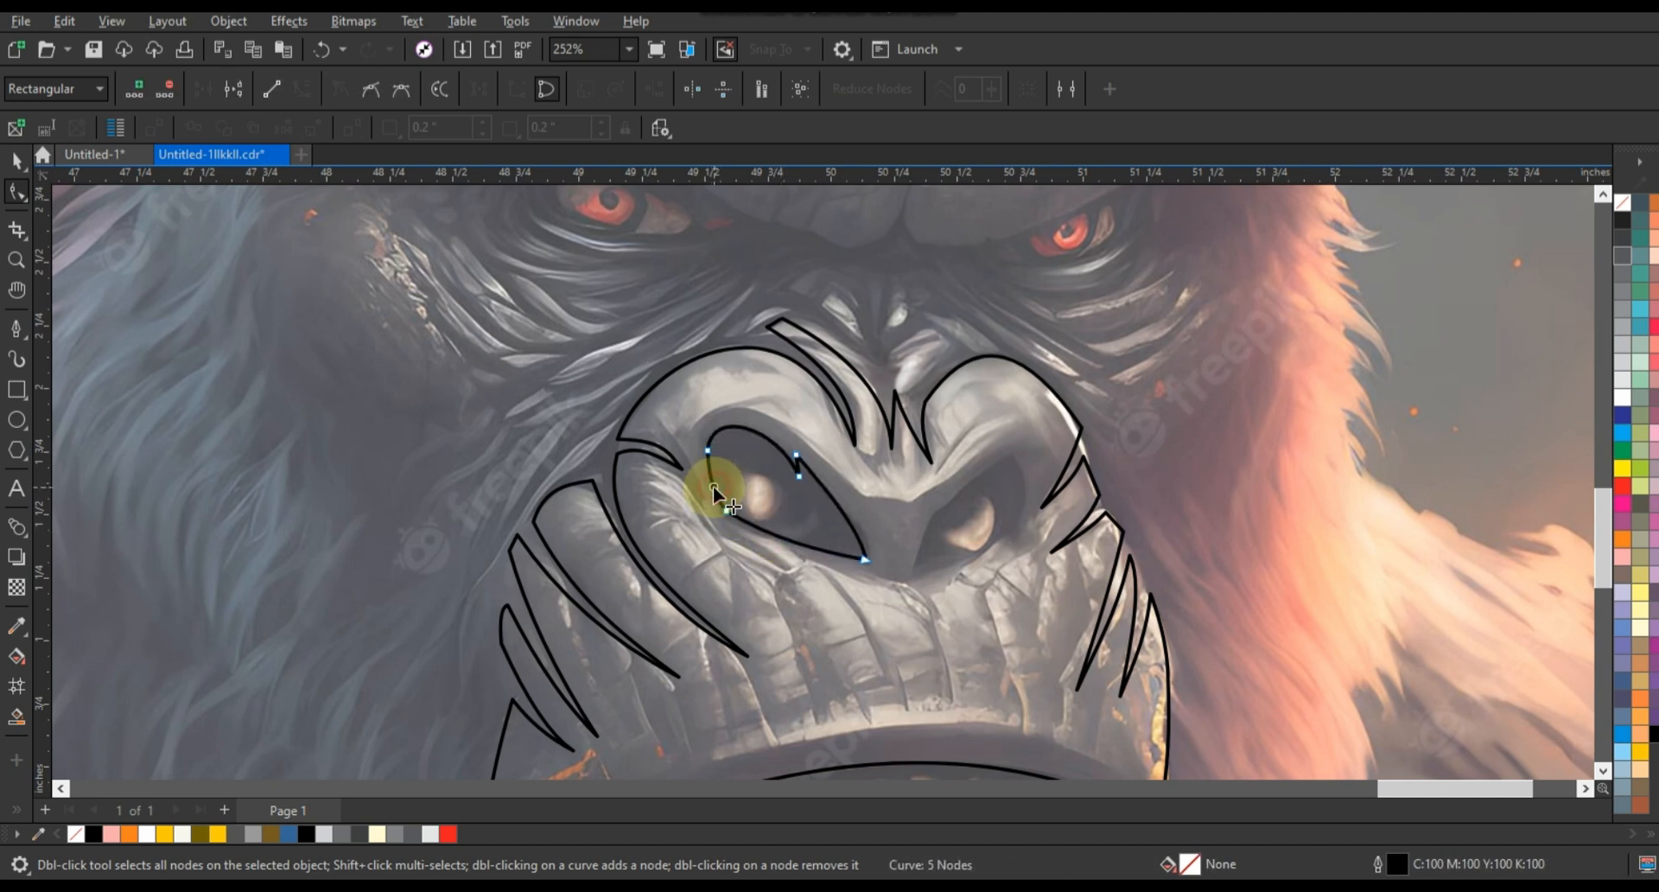
Step: Place a mirrored copy of the left nostril shape over the right nostril and reduce it to fit the opening
{"action": "left_click", "coordinate": [16, 160]}
{"action": "left_click", "coordinate": [848, 507]}
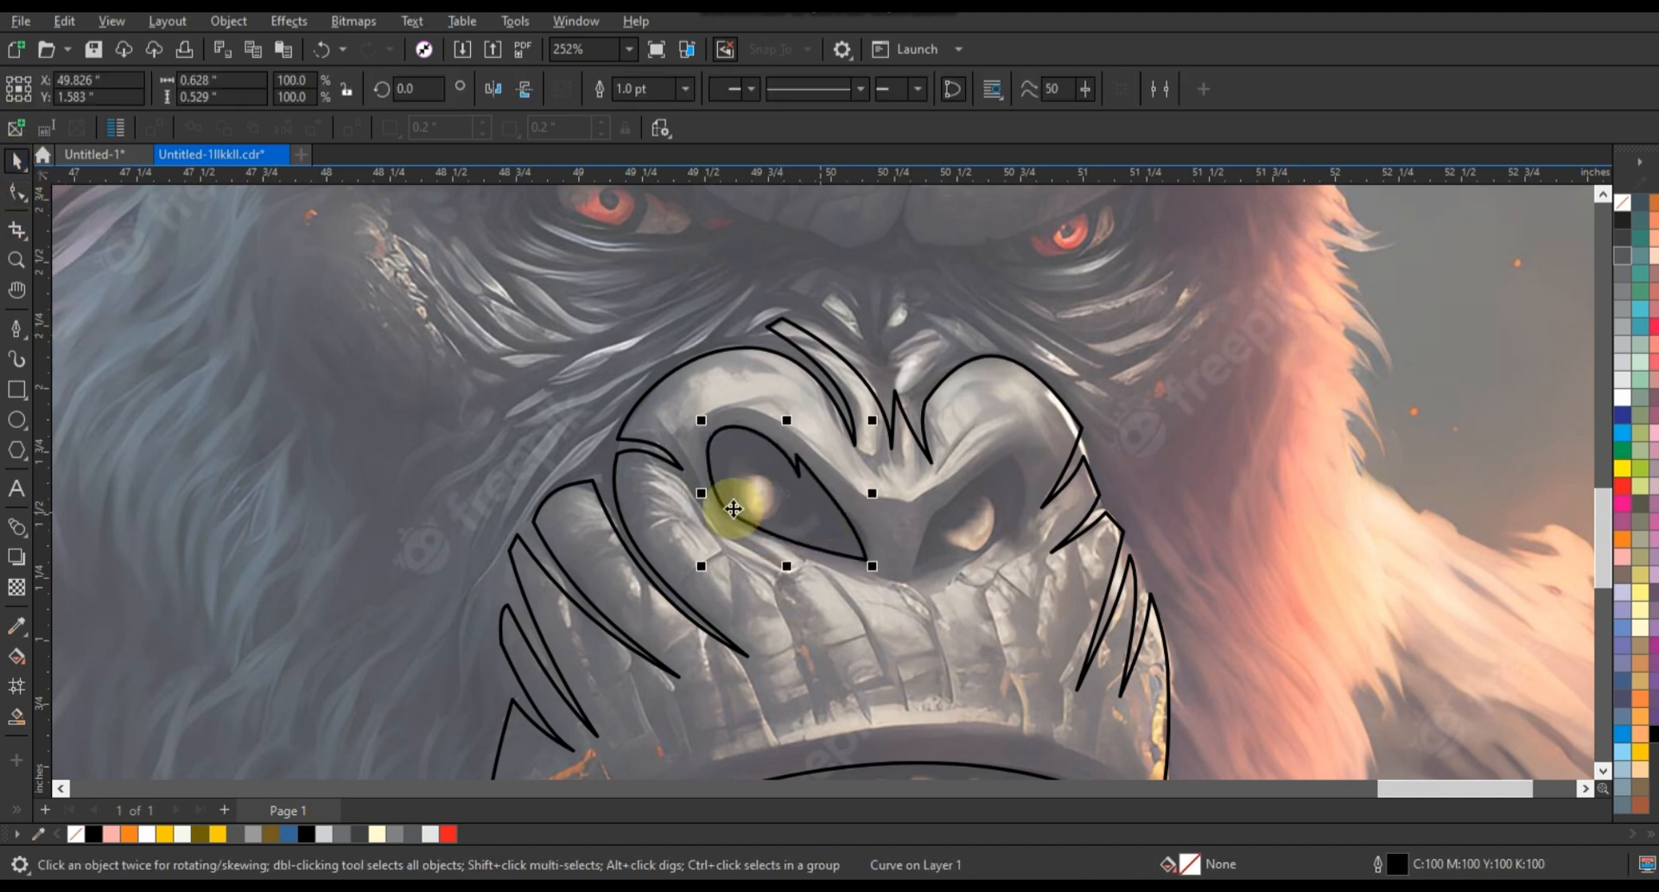
{"action": "left_click_drag", "start_coordinate": [866, 510], "coordinate": [951, 520]}
{"action": "right_click", "coordinate": [950, 520]}
{"action": "left_click_drag", "start_coordinate": [1033, 421], "coordinate": [1015, 437]}
{"action": "left_click_drag", "start_coordinate": [960, 495], "coordinate": [1045, 562]}
Step: Weld the two nostril shapes together and combine them with the muzzle outline
{"action": "left_click", "coordinate": [807, 518], "text": "shift"}
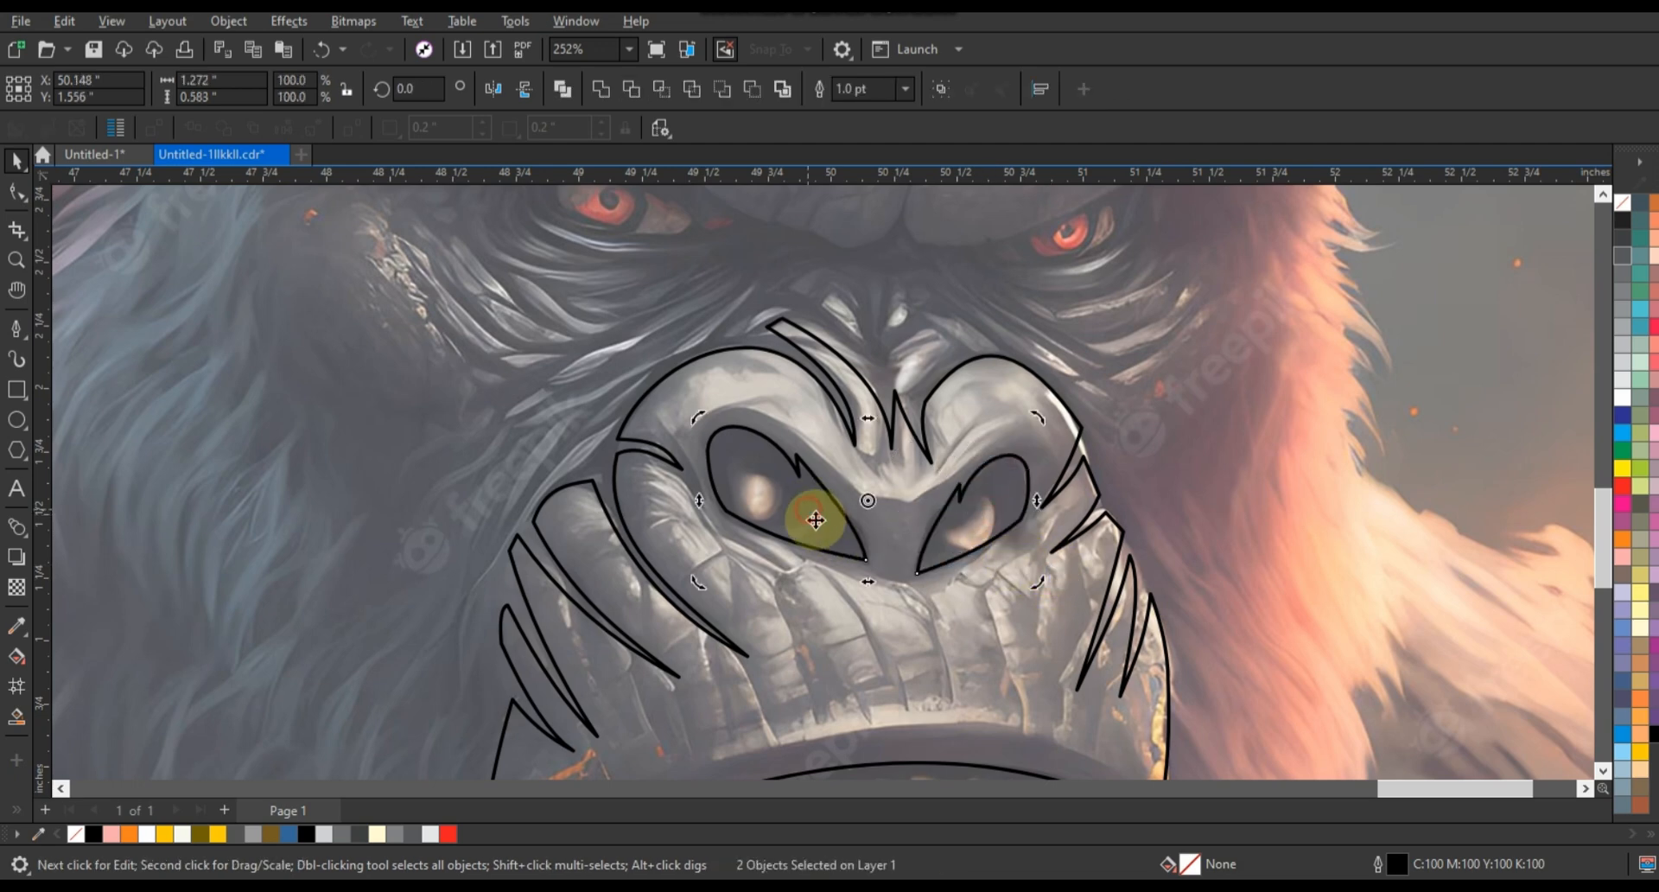
{"action": "left_click", "coordinate": [602, 93]}
{"action": "left_click", "coordinate": [906, 400], "text": "shift"}
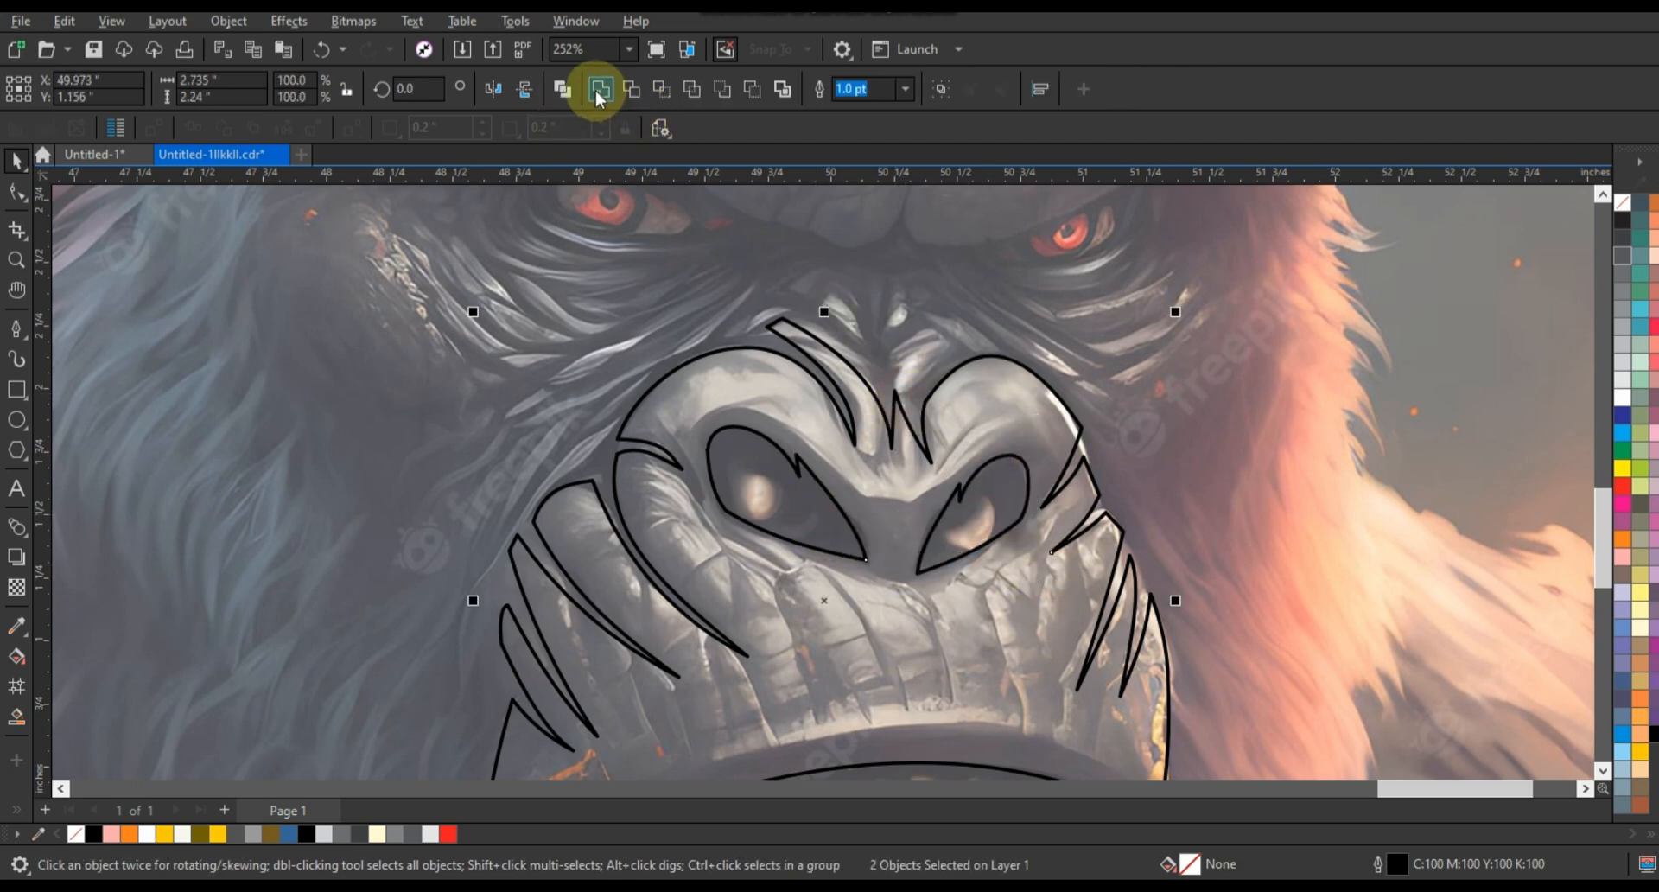
{"action": "left_click", "coordinate": [565, 85]}
{"action": "left_click", "coordinate": [1427, 540]}
Step: Draw a closed two-node path between the corners of the lower lip, just under the teeth
{"action": "key", "text": "F3"}
{"action": "key", "text": "z"}
{"action": "left_click_drag", "start_coordinate": [537, 341], "coordinate": [1210, 723]}
{"action": "left_click", "coordinate": [15, 329]}
{"action": "left_click", "coordinate": [1027, 392]}
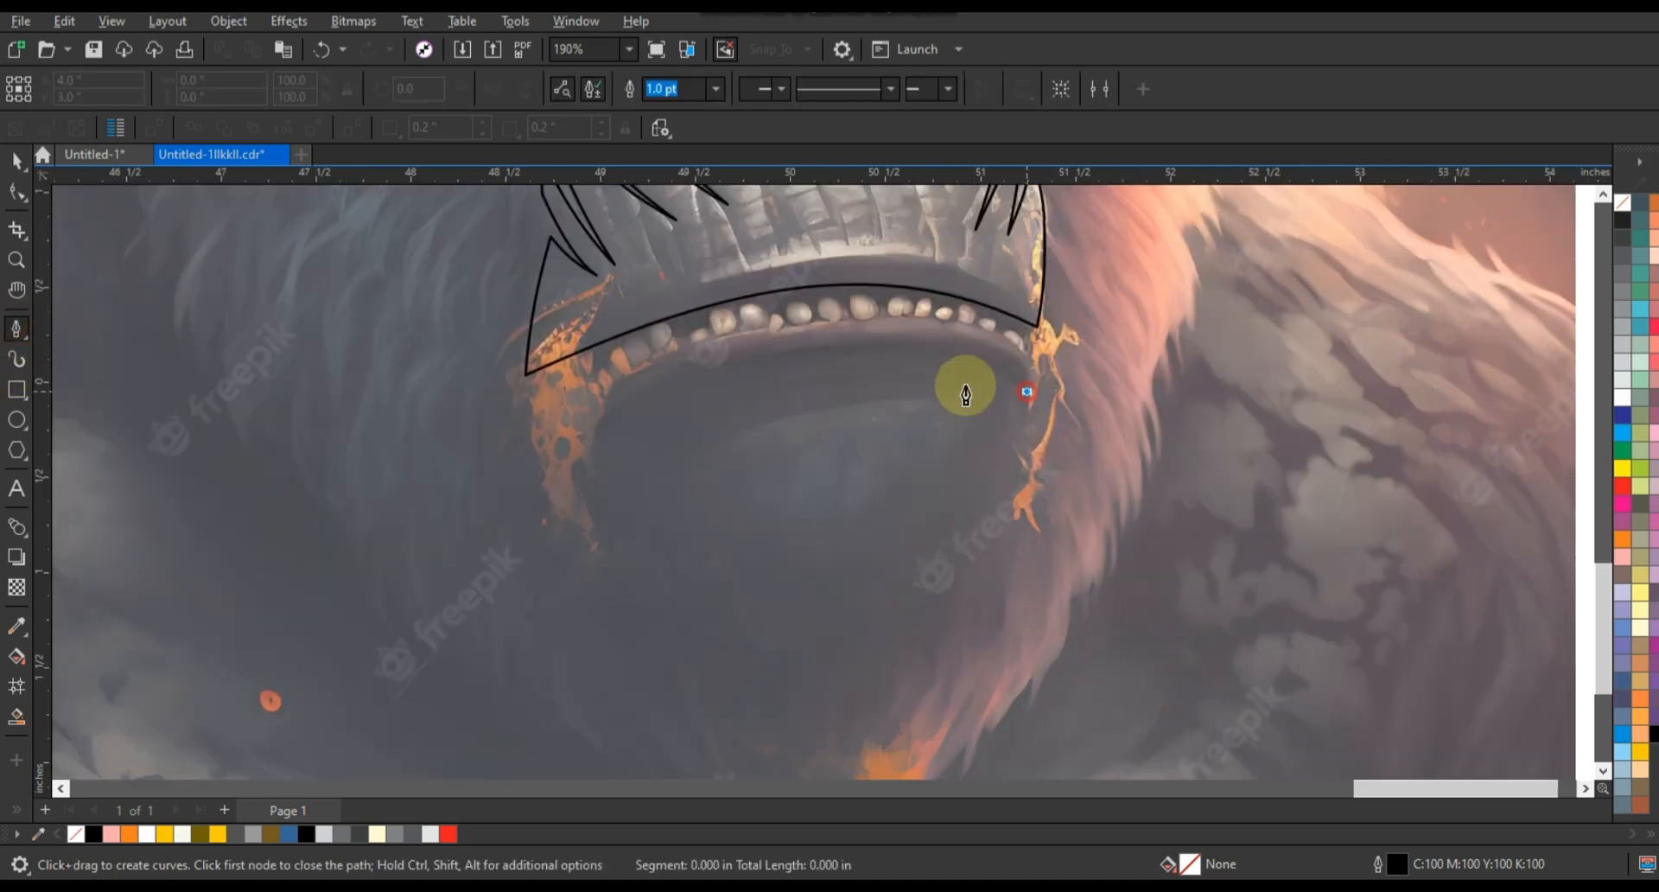
{"action": "left_click", "coordinate": [585, 455]}
{"action": "left_click", "coordinate": [1025, 392]}
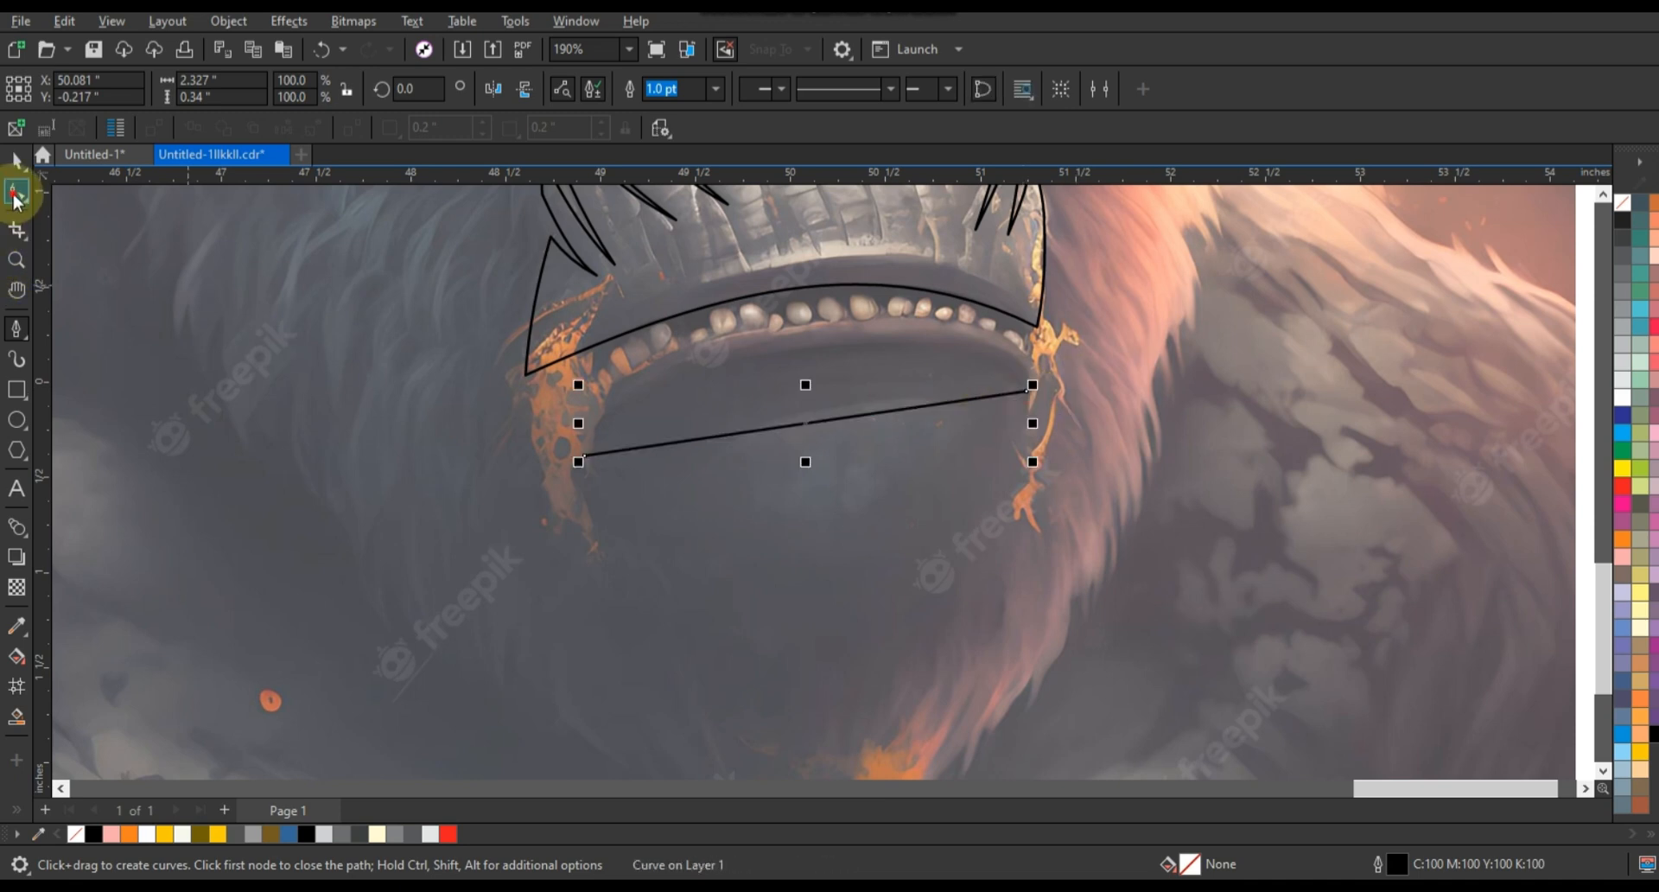
Step: Convert the lip path to curves and arch its upper segment along the underside of the teeth
{"action": "left_click", "coordinate": [16, 194]}
{"action": "left_click_drag", "start_coordinate": [341, 372], "coordinate": [1135, 493]}
{"action": "left_click", "coordinate": [303, 89]}
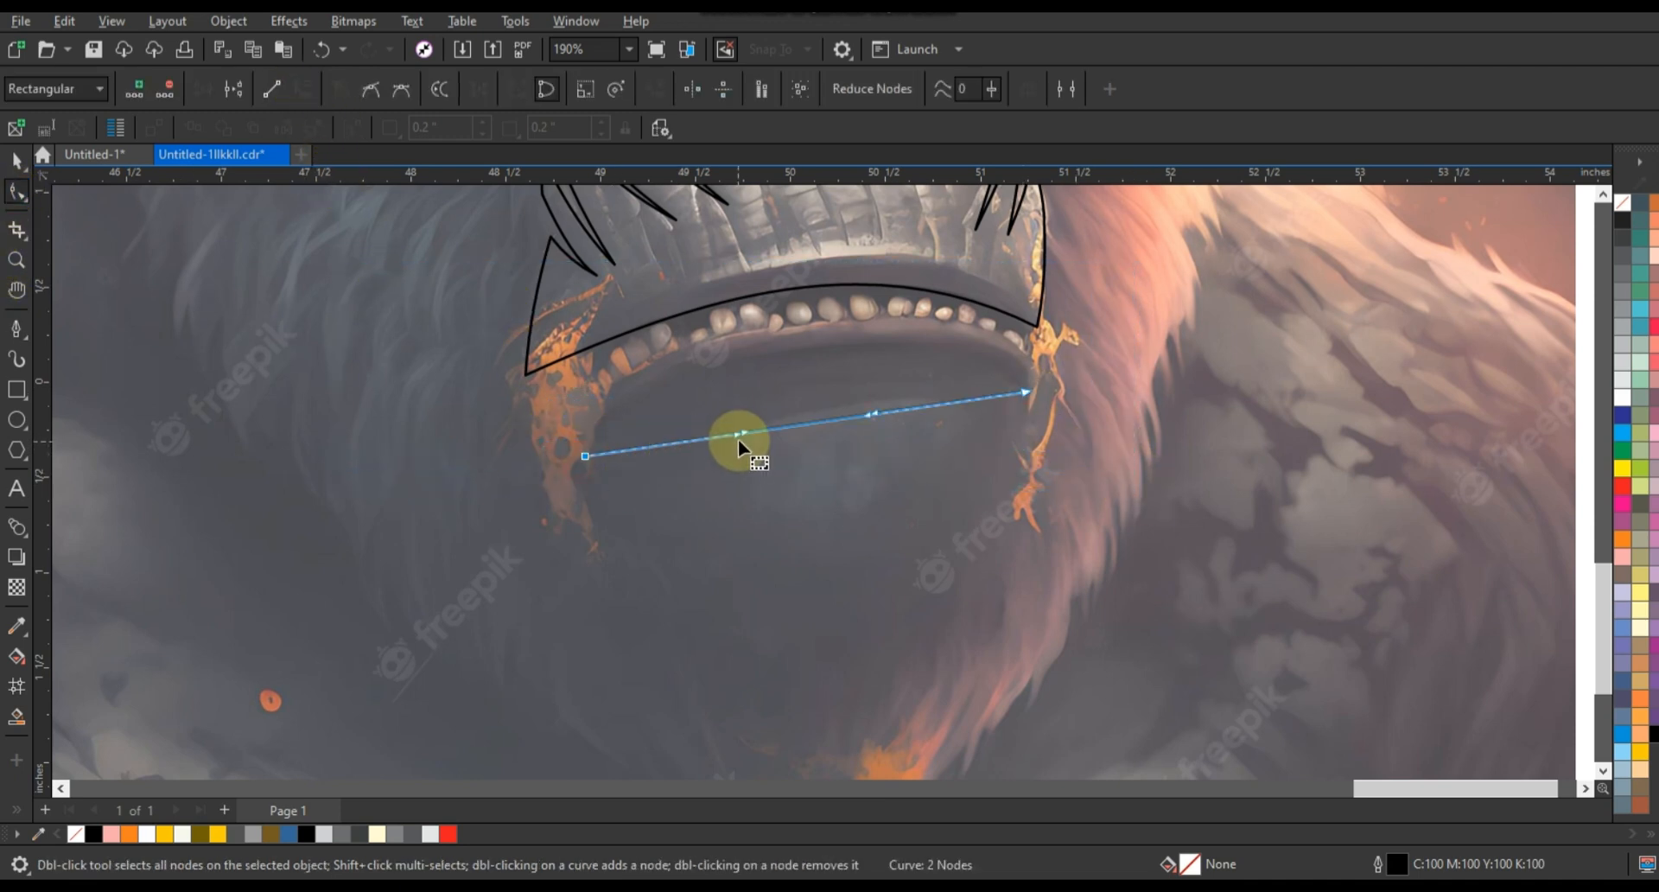
{"action": "left_click_drag", "start_coordinate": [738, 439], "coordinate": [590, 349]}
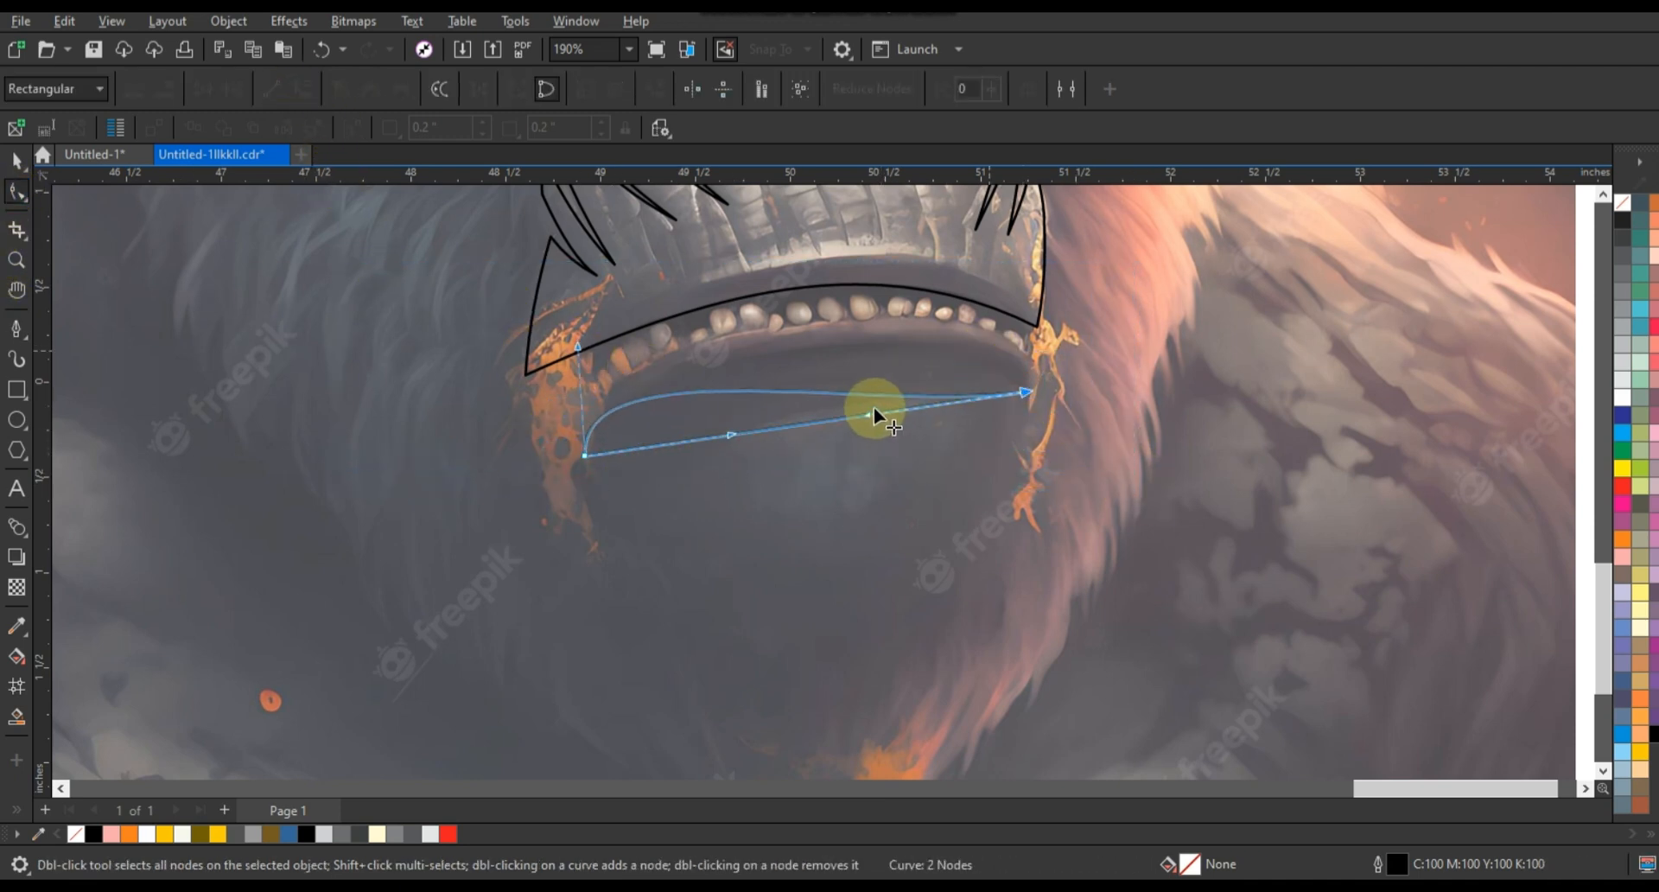
{"action": "left_click_drag", "start_coordinate": [873, 408], "coordinate": [1040, 286]}
{"action": "left_click", "coordinate": [570, 365]}
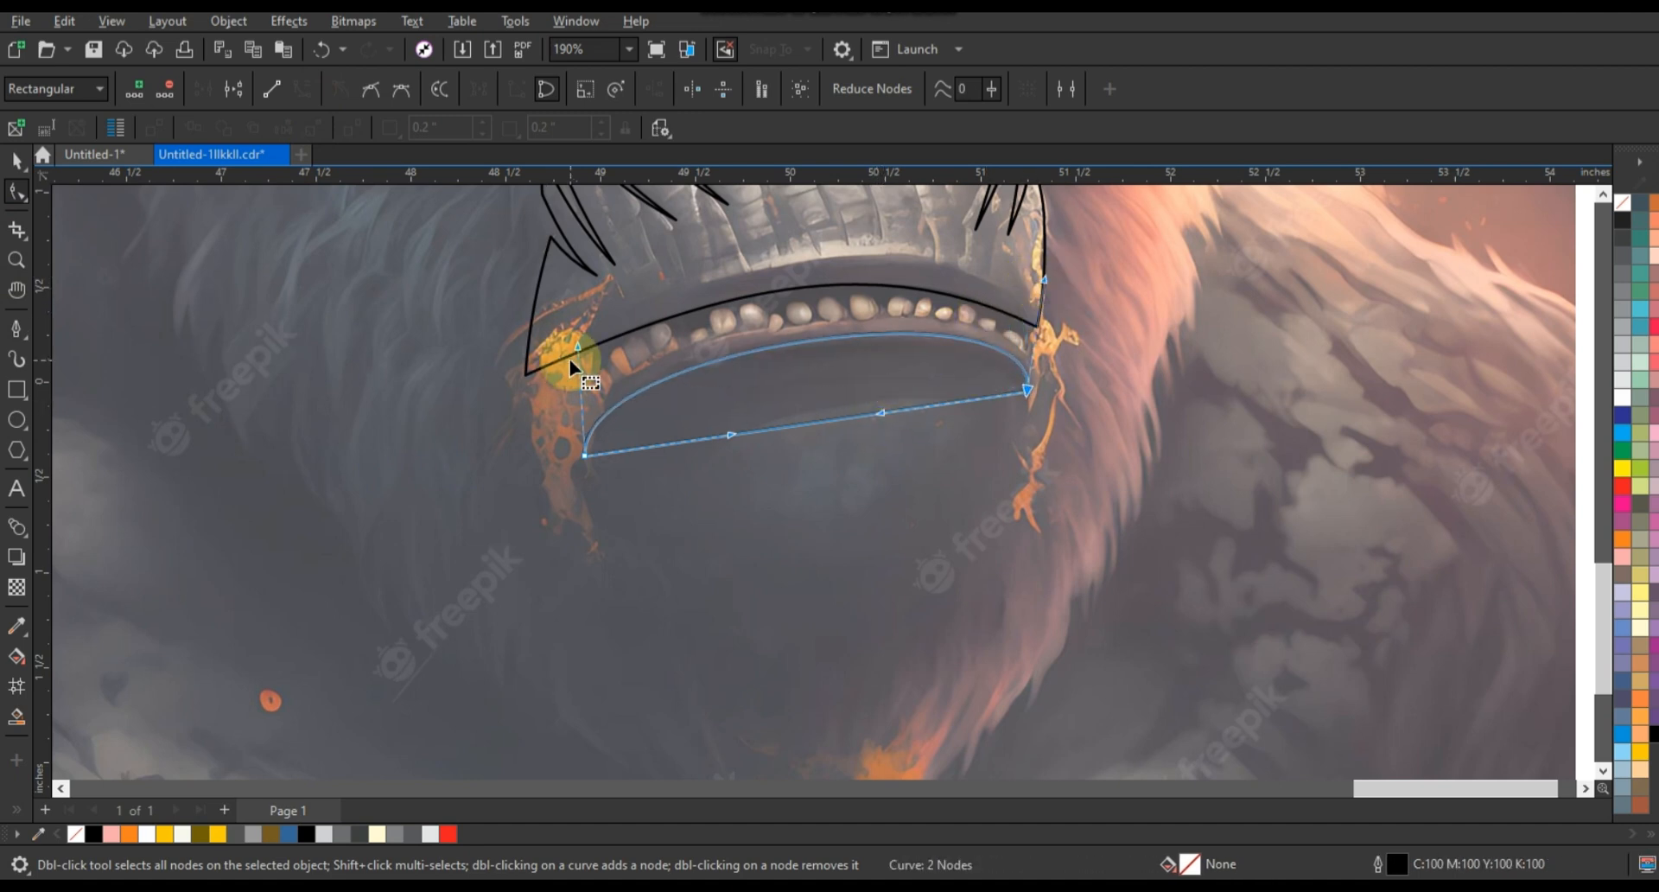
{"action": "left_click_drag", "start_coordinate": [582, 349], "coordinate": [567, 318]}
{"action": "left_click_drag", "start_coordinate": [1044, 280], "coordinate": [1051, 272]}
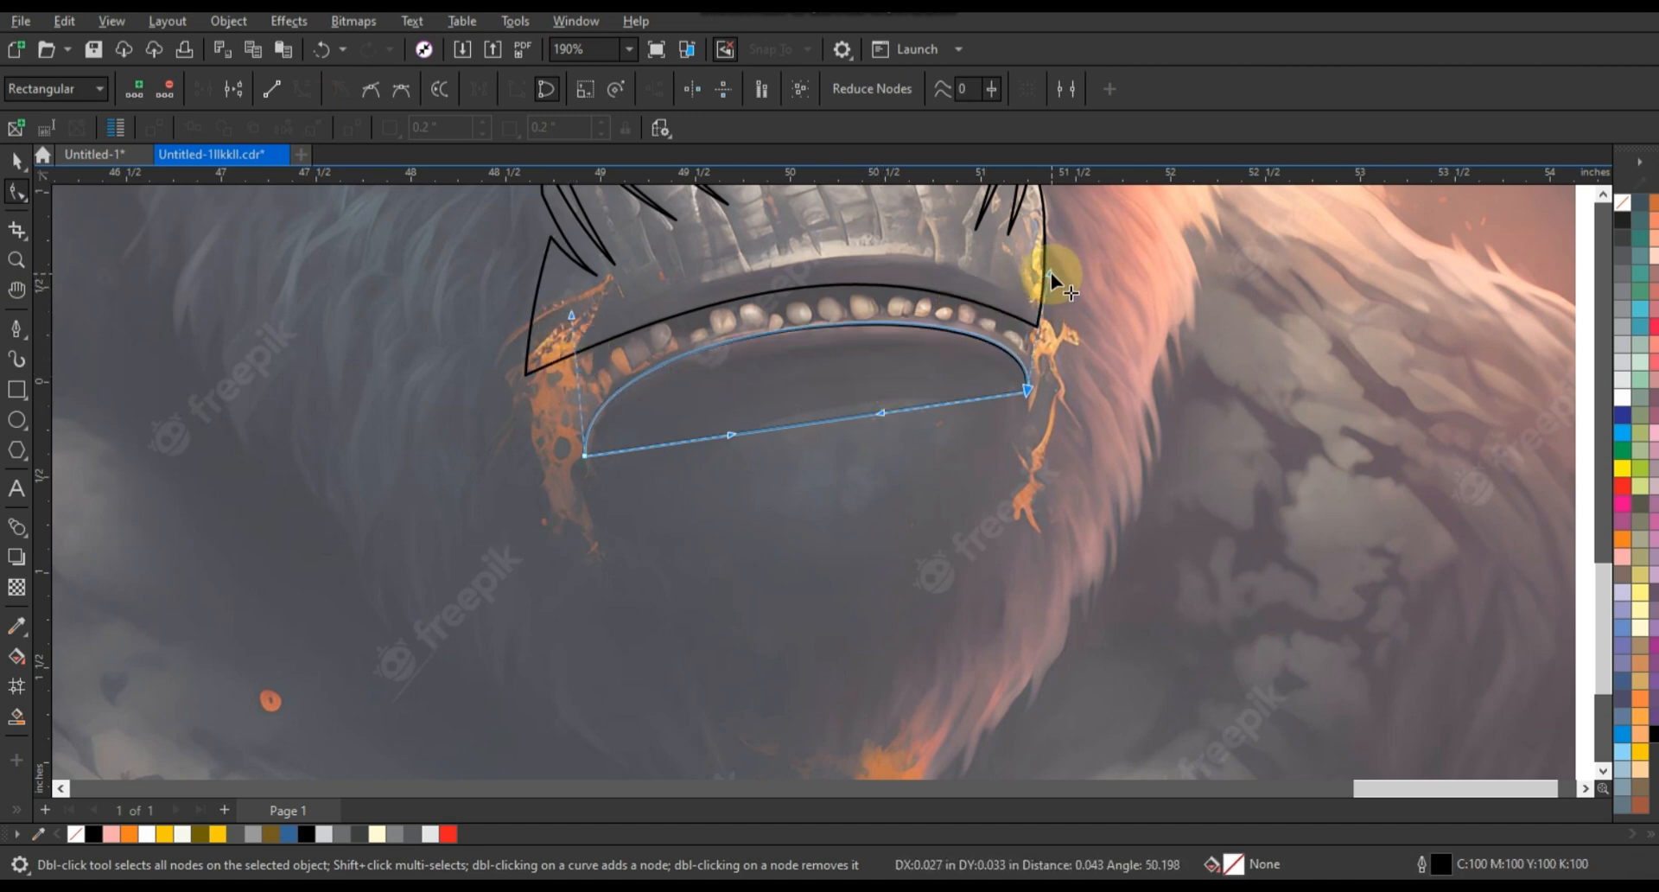
Step: Bend the lower segment of the lip path into an S-shaped wave and fine-tune its right end
{"action": "left_click", "coordinate": [1026, 390]}
{"action": "left_click_drag", "start_coordinate": [1025, 389], "coordinate": [1029, 389]}
{"action": "left_click_drag", "start_coordinate": [880, 413], "coordinate": [969, 321]}
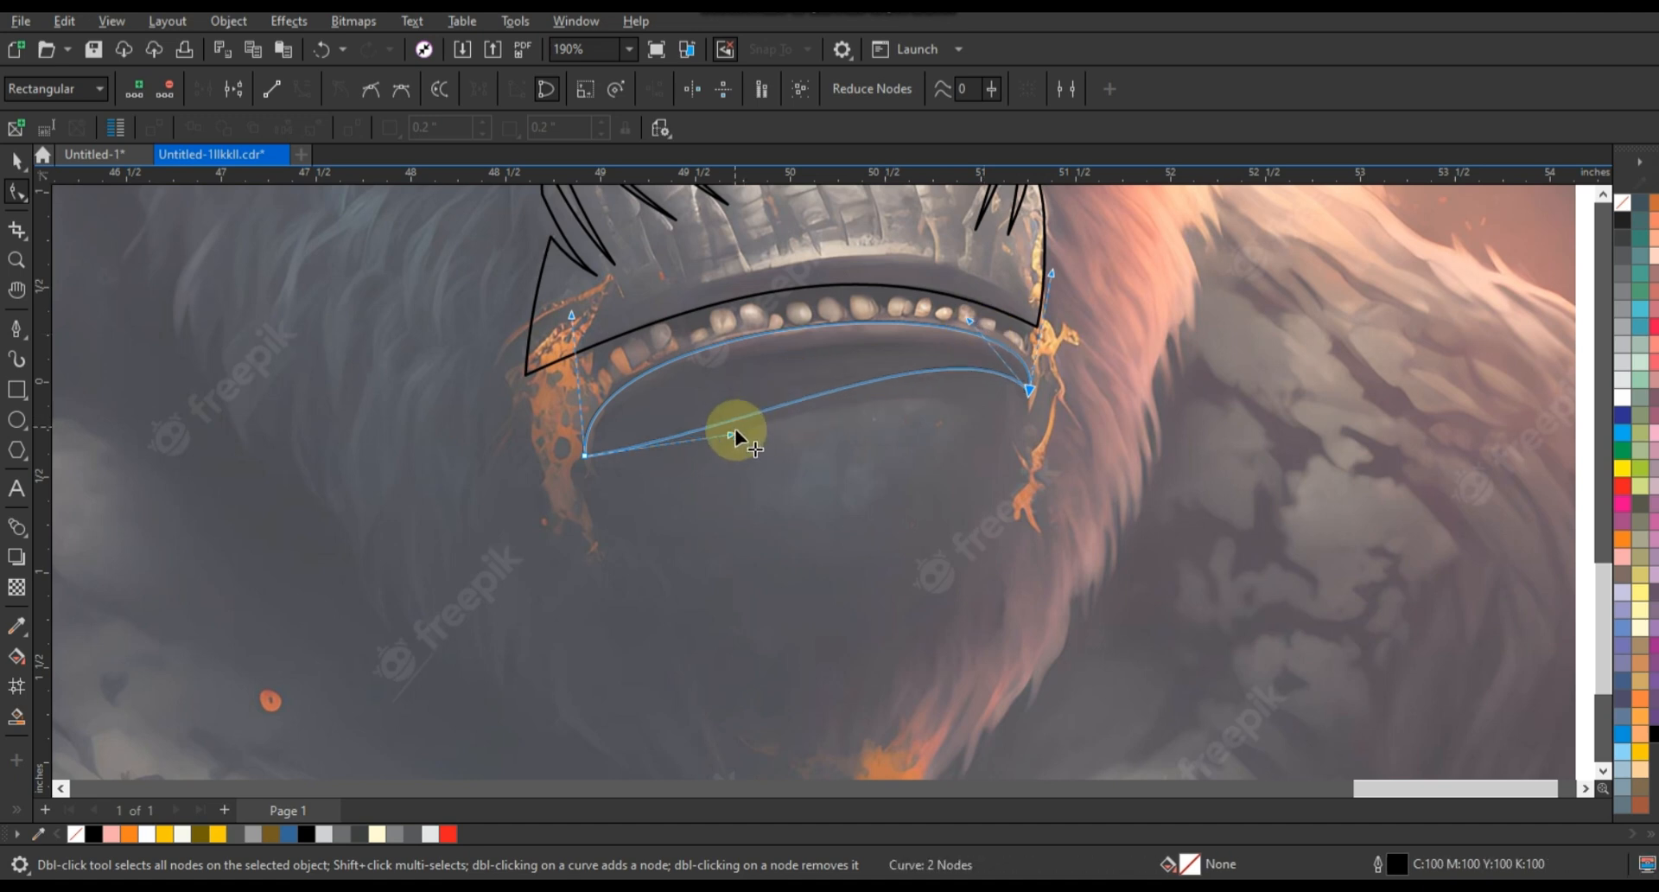
{"action": "left_click_drag", "start_coordinate": [733, 434], "coordinate": [663, 484]}
{"action": "left_click_drag", "start_coordinate": [969, 322], "coordinate": [896, 299]}
{"action": "left_click", "coordinate": [16, 329]}
{"action": "left_click", "coordinate": [646, 494]}
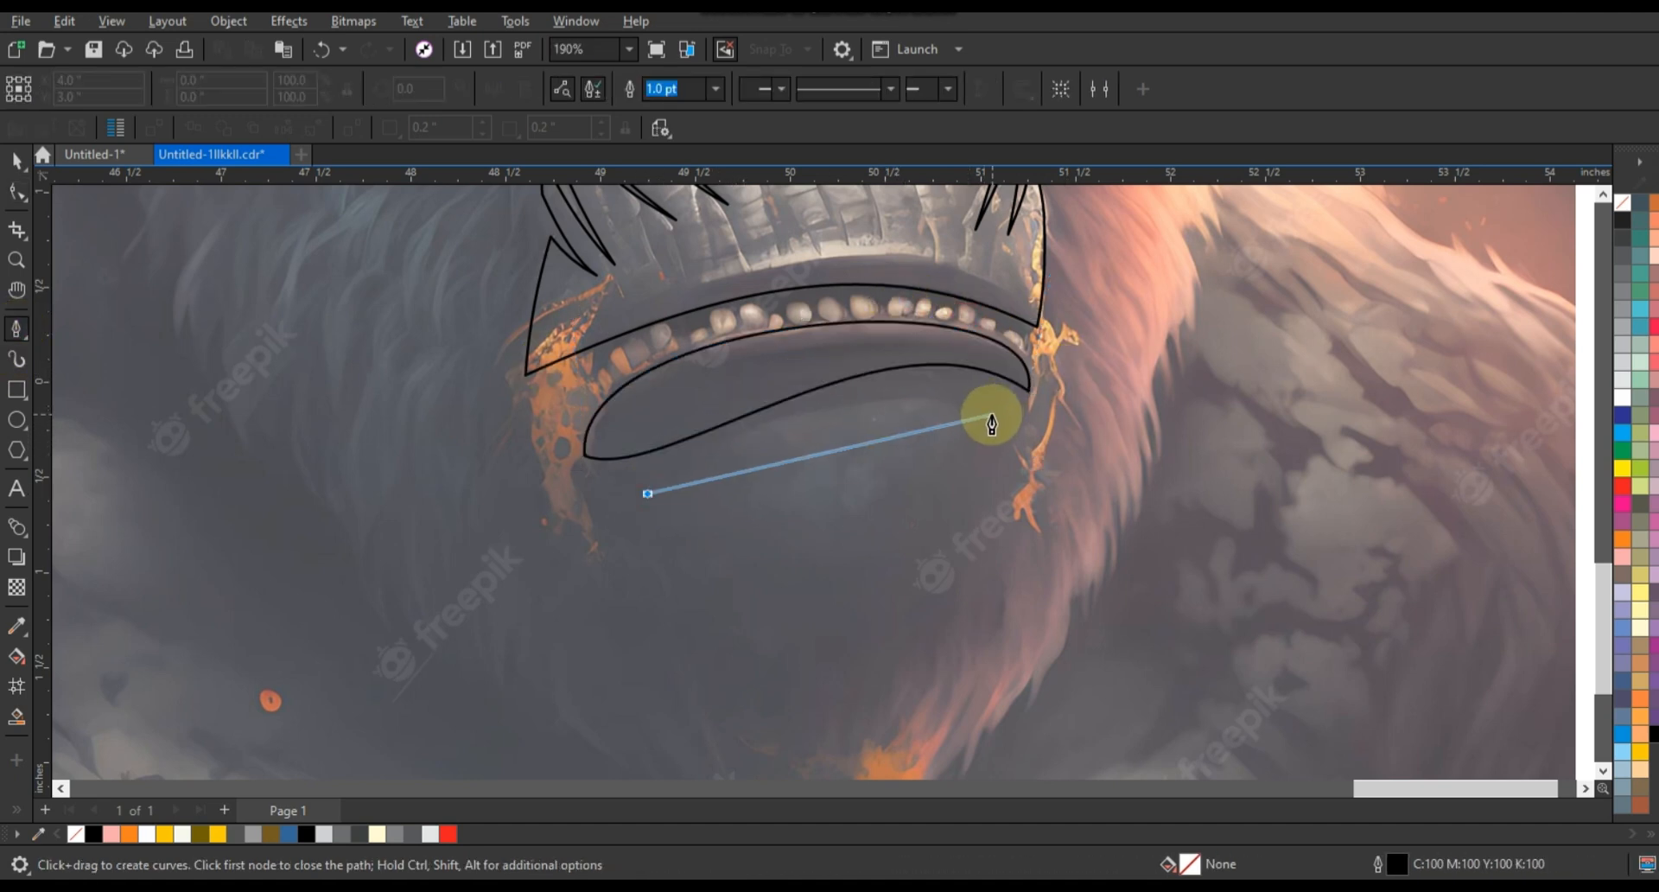
{"action": "double_click", "coordinate": [987, 418]}
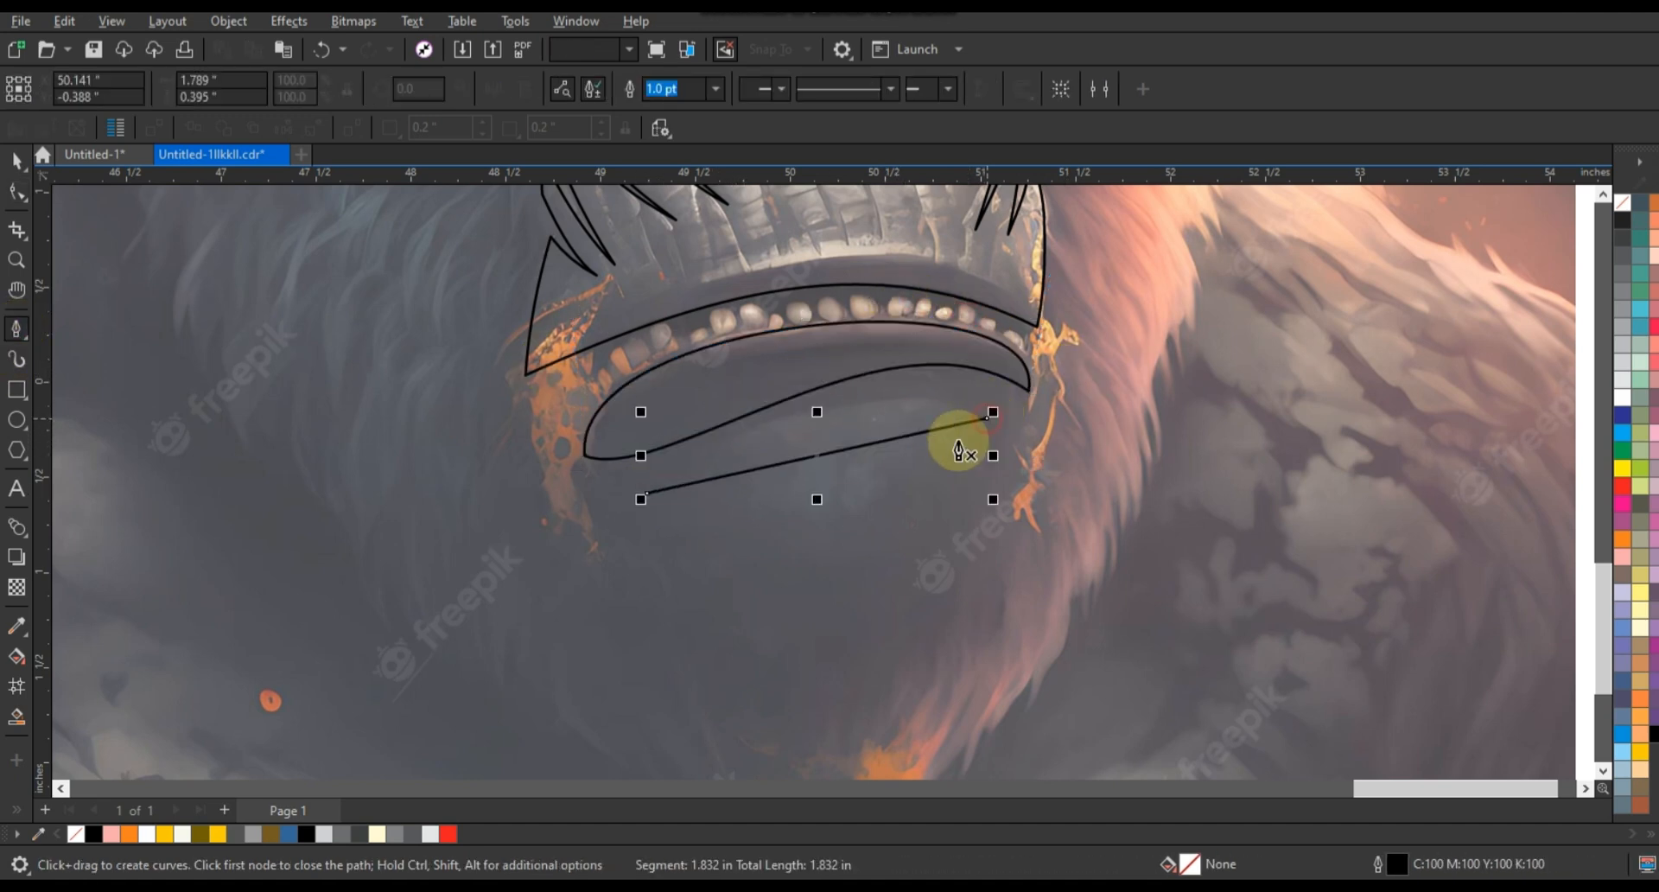
{"action": "left_click", "coordinate": [890, 475]}
{"action": "double_click", "coordinate": [986, 419]}
{"action": "key", "text": "ctrl+z"}
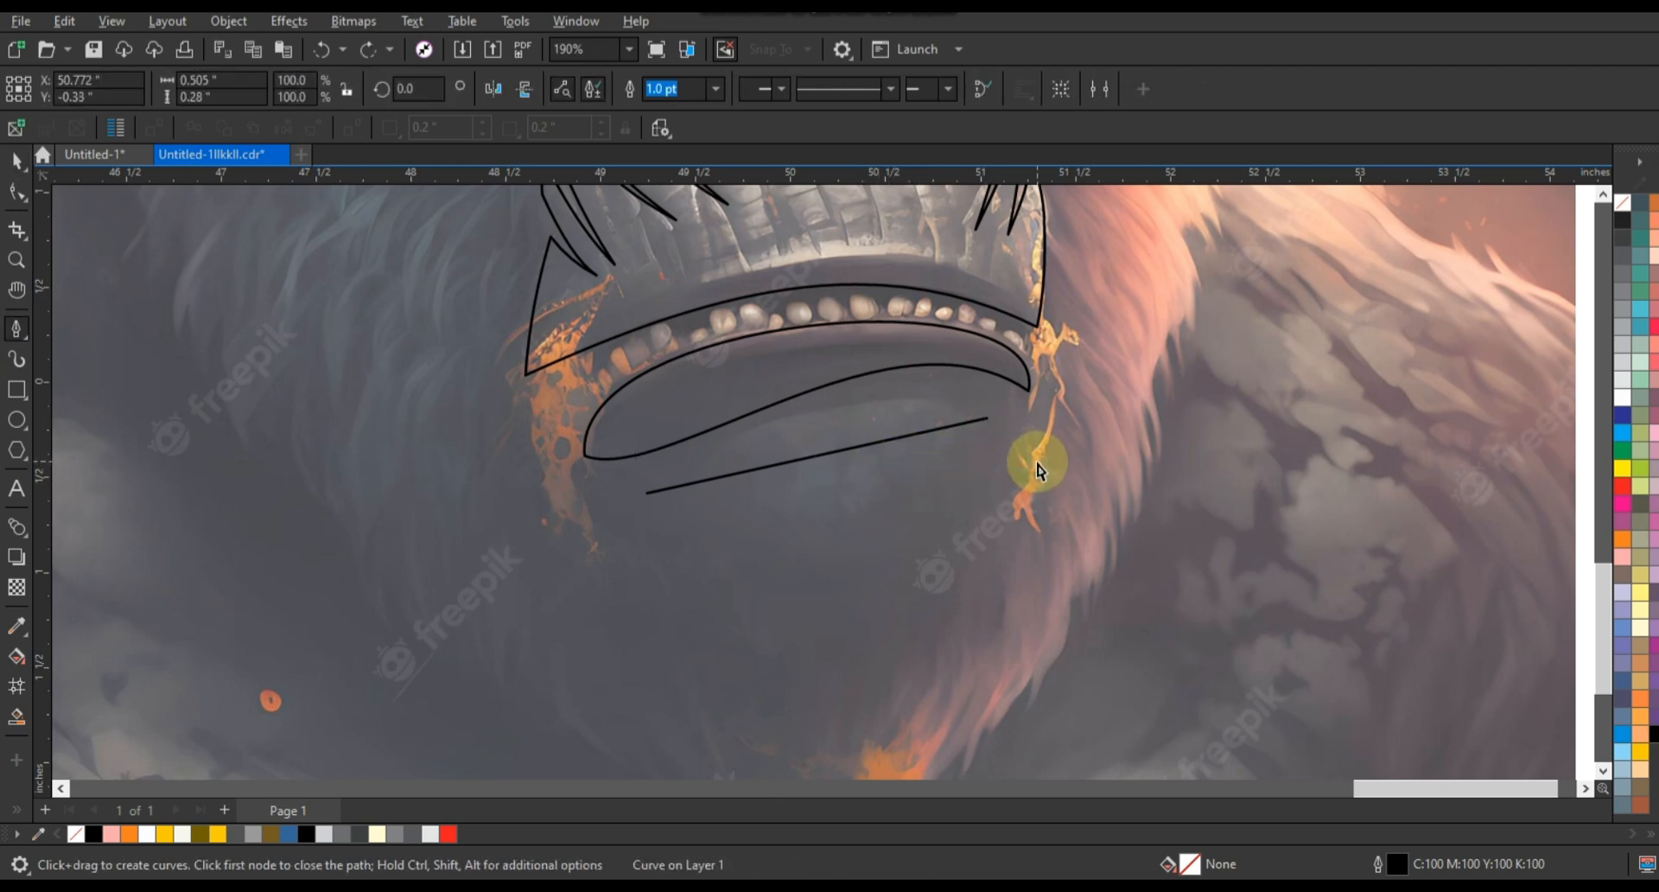
{"action": "key", "text": "ctrl+z"}
Step: Draw a closed four-node straight-sided outline for the chin below the lip shape, with a notch on its left side
{"action": "left_click", "coordinate": [653, 497]}
{"action": "left_click", "coordinate": [981, 433]}
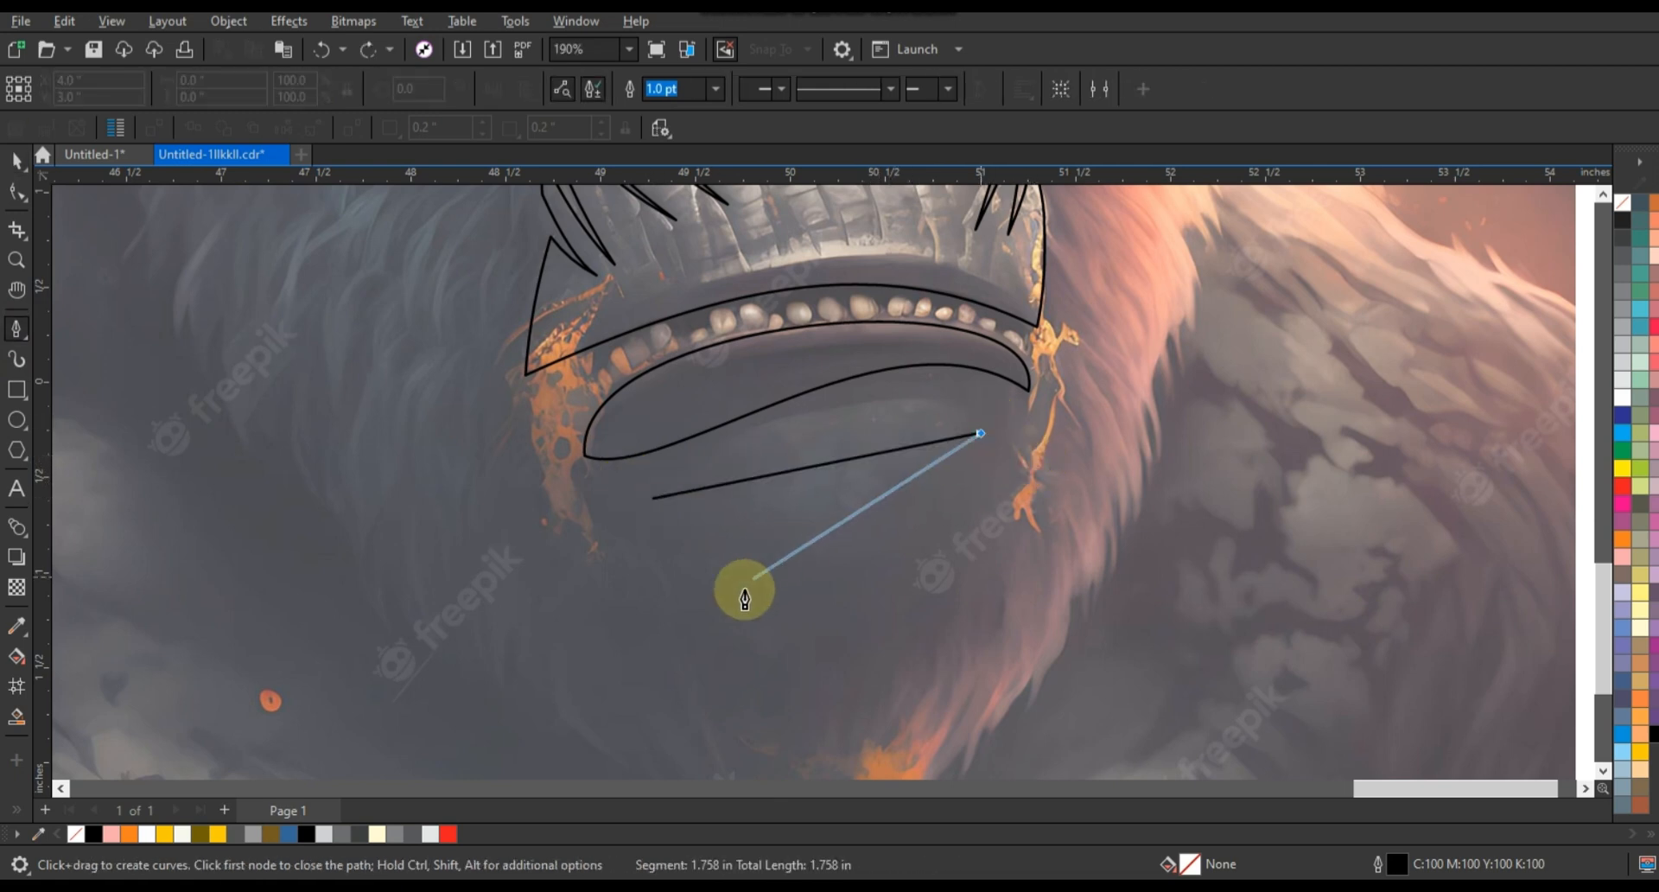
{"action": "left_click", "coordinate": [687, 615]}
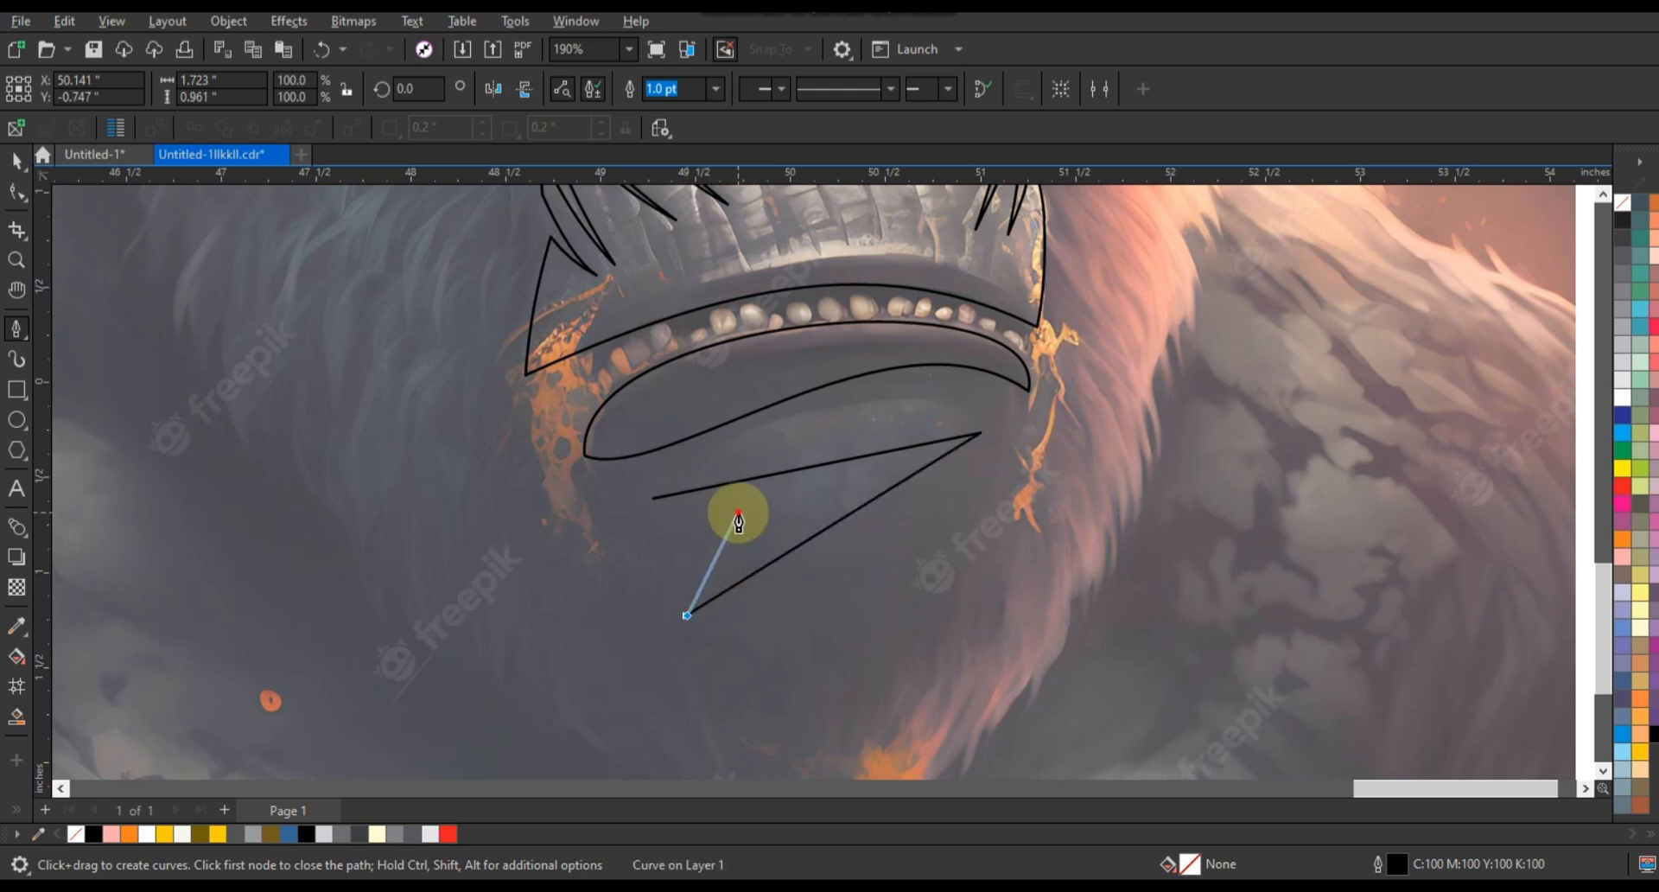
{"action": "left_click", "coordinate": [737, 511]}
{"action": "left_click", "coordinate": [653, 498]}
Step: Bend all sides of the chin outline into curves, rounding the two lobes beside its left notch
{"action": "left_click", "coordinate": [17, 192]}
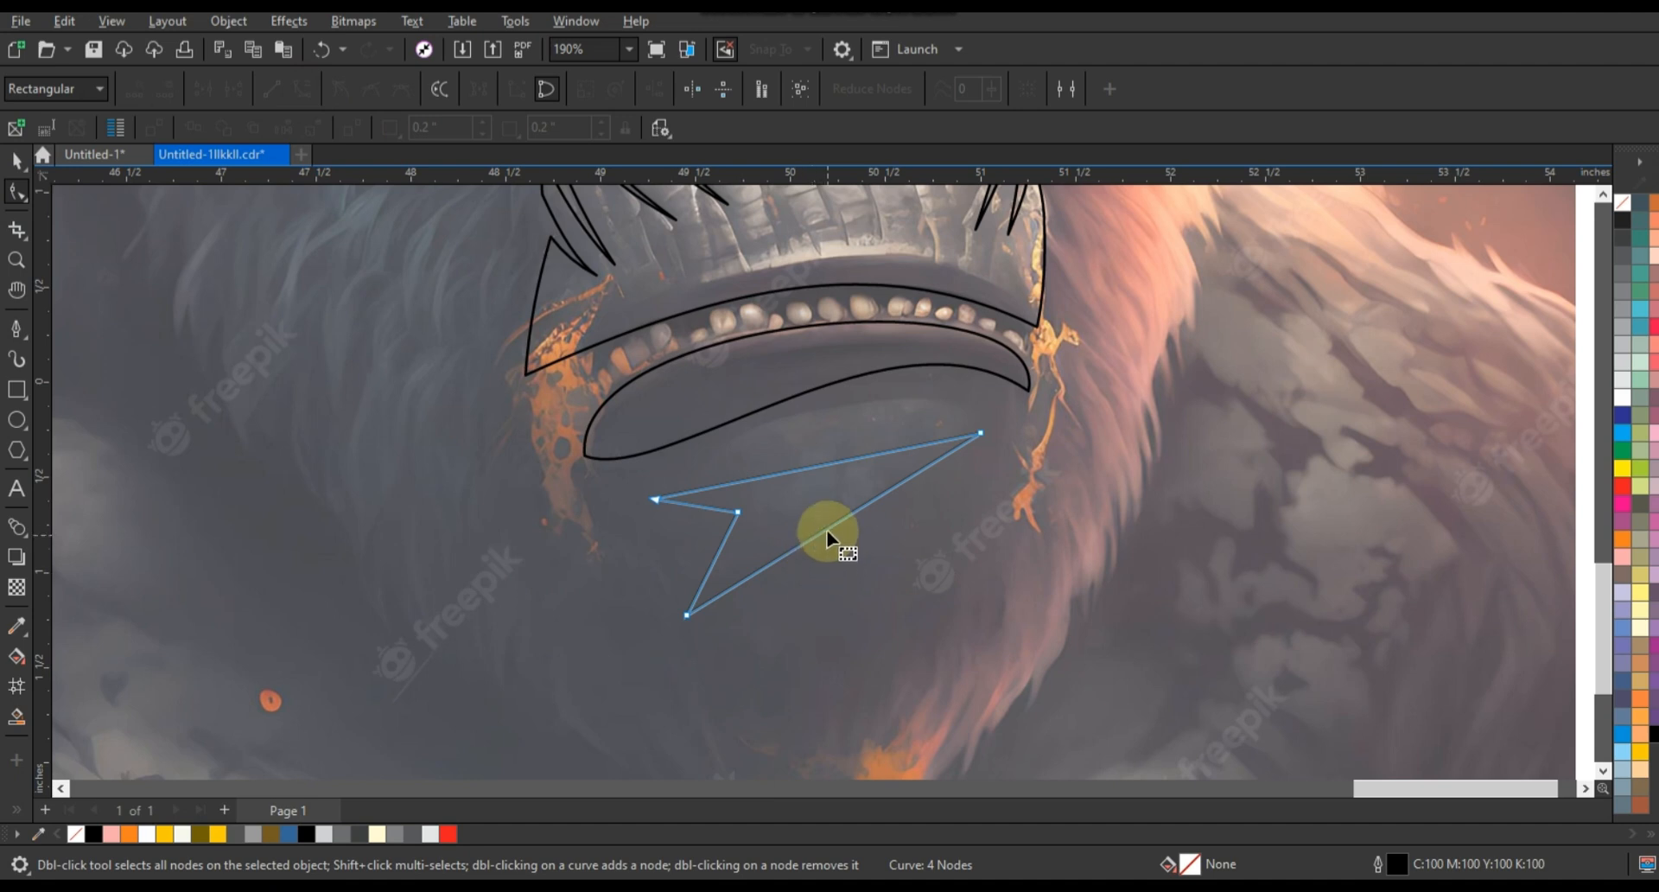
{"action": "left_click_drag", "start_coordinate": [827, 531], "coordinate": [844, 577]}
{"action": "left_click_drag", "start_coordinate": [880, 458], "coordinate": [899, 322]}
{"action": "left_click_drag", "start_coordinate": [755, 481], "coordinate": [728, 456]}
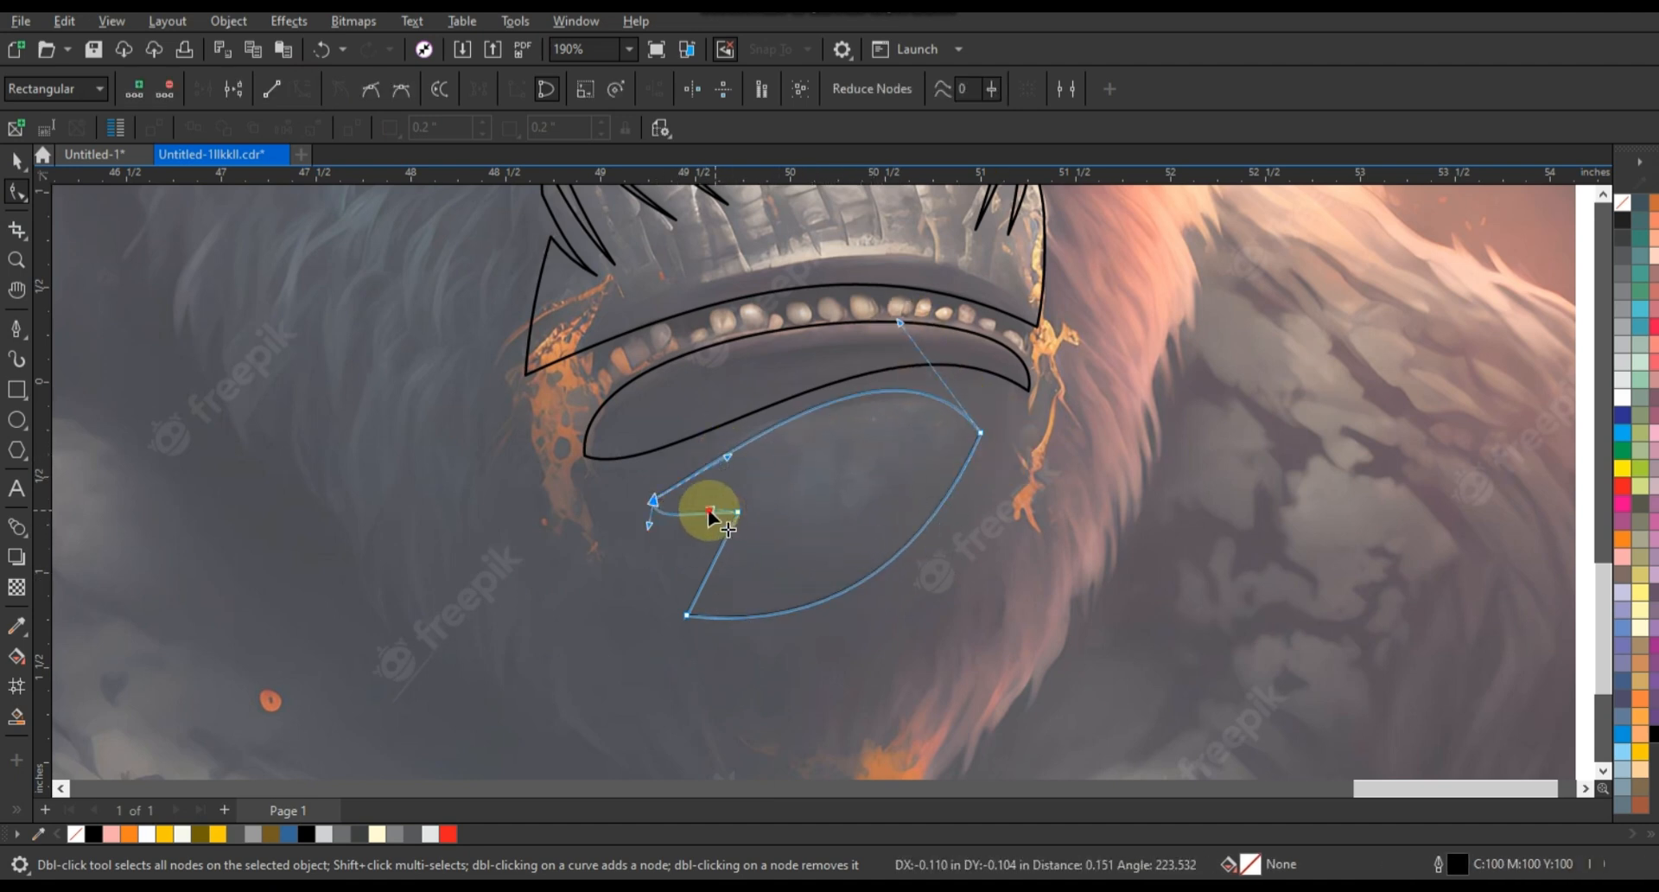
{"action": "left_click_drag", "start_coordinate": [686, 562], "coordinate": [657, 562]}
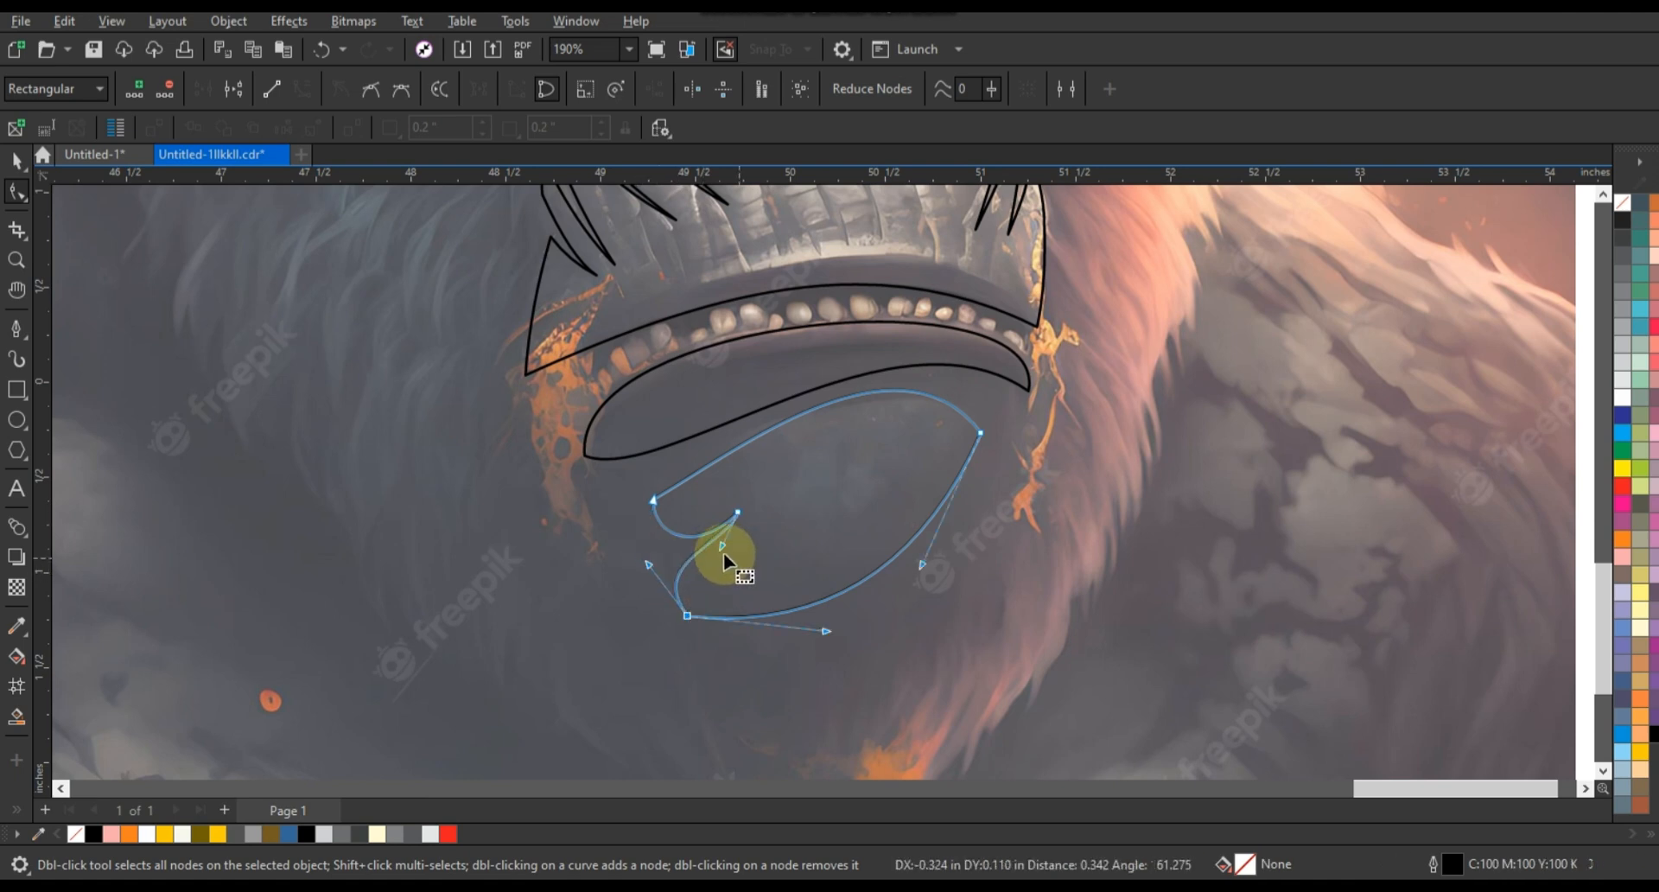
Step: Fill the muzzle, lip and chin shapes with white, move them onto the black gorilla silhouette and remove their outlines
{"action": "scroll", "coordinate": [1065, 563], "scroll_direction": "down", "scroll_amount": 5}
{"action": "key", "text": "space"}
{"action": "left_click_drag", "start_coordinate": [1258, 611], "coordinate": [892, 369]}
{"action": "left_click", "coordinate": [1622, 413]}
{"action": "left_click_drag", "start_coordinate": [1020, 531], "coordinate": [531, 532]}
{"action": "right_click", "coordinate": [1629, 209]}
{"action": "left_click", "coordinate": [1596, 222]}
{"action": "left_click", "coordinate": [1400, 378]}
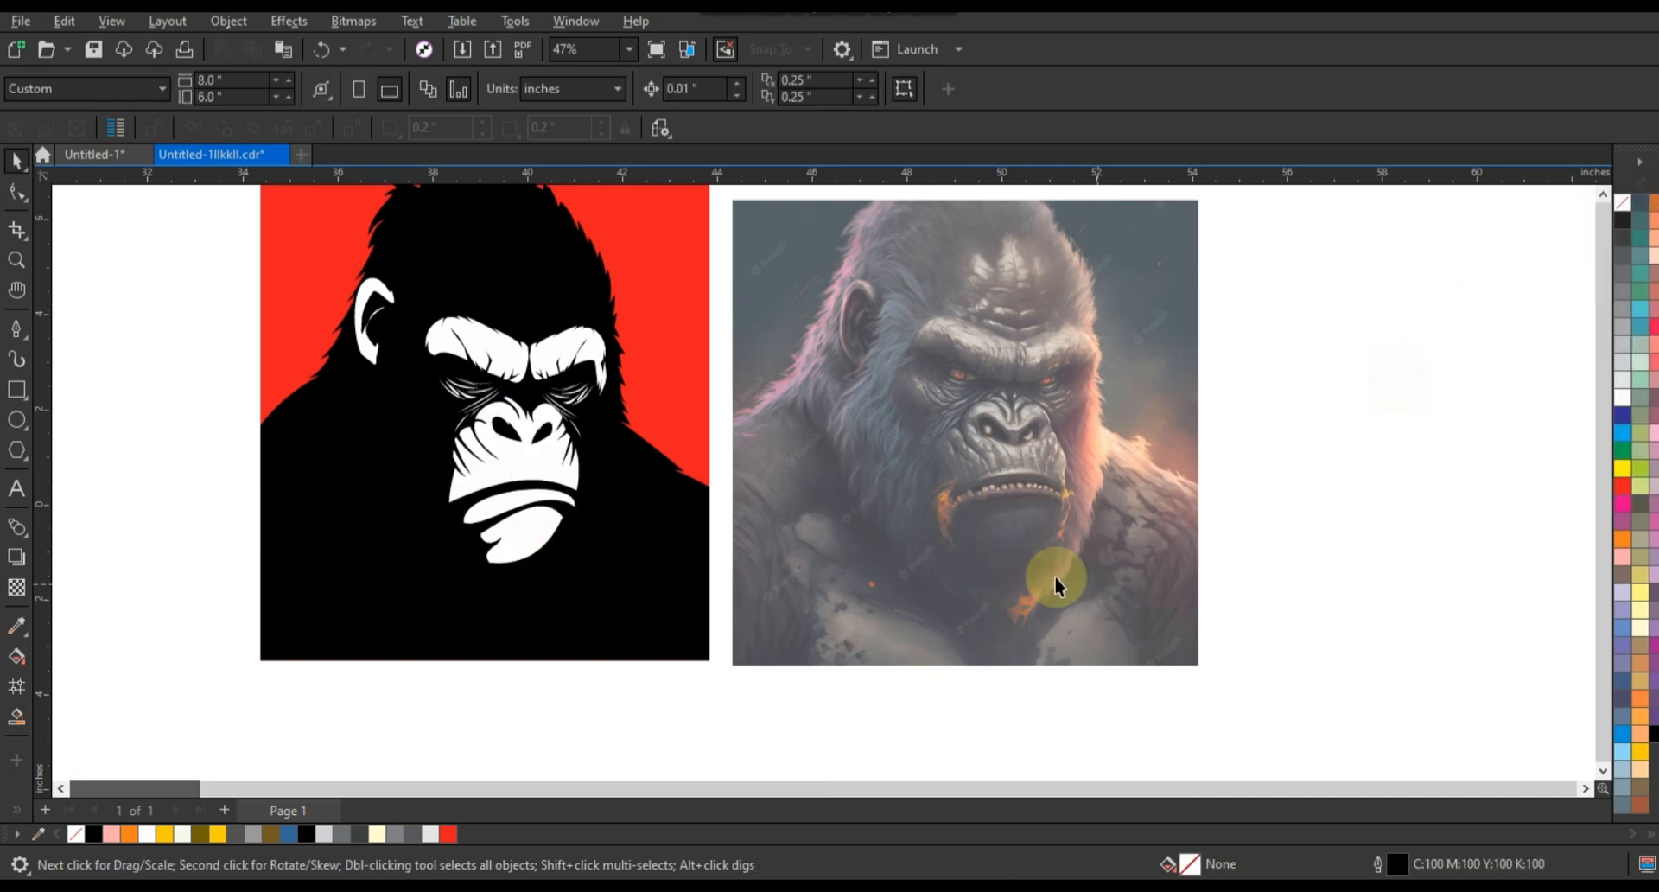
Step: Draw a closed two-node path along the left half of the lowest forehead wrinkle in the photo
{"action": "scroll", "coordinate": [1058, 580], "scroll_direction": "down", "scroll_amount": 1}
{"action": "left_click_drag", "start_coordinate": [1252, 678], "coordinate": [600, 261]}
{"action": "key", "text": "shift+F2"}
{"action": "left_click", "coordinate": [1421, 528]}
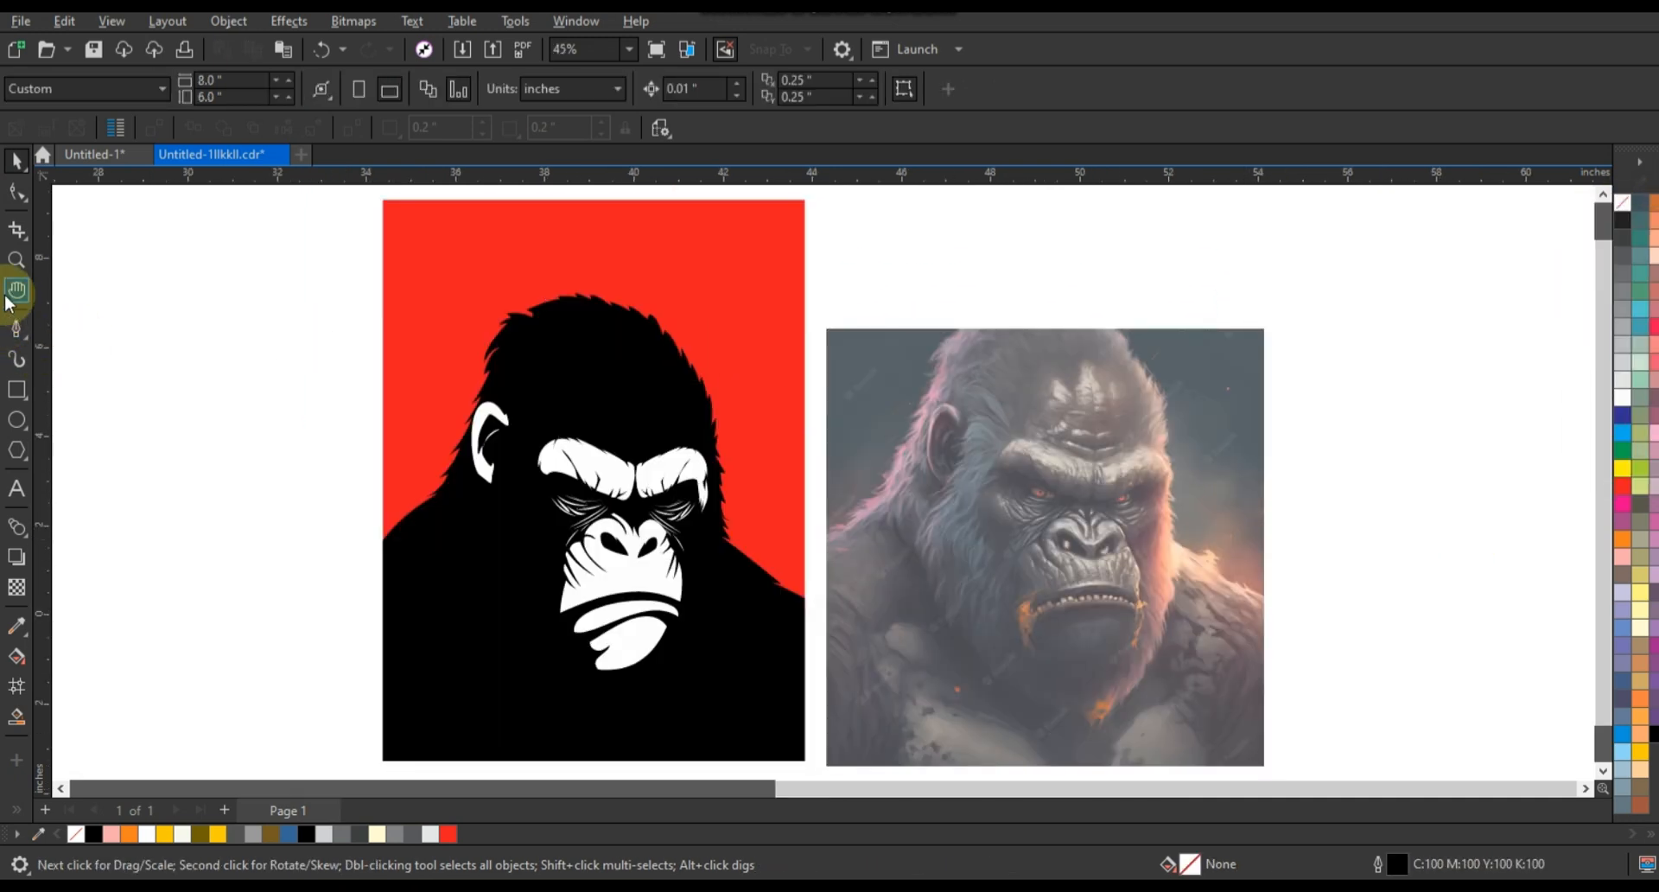
{"action": "left_click", "coordinate": [16, 259]}
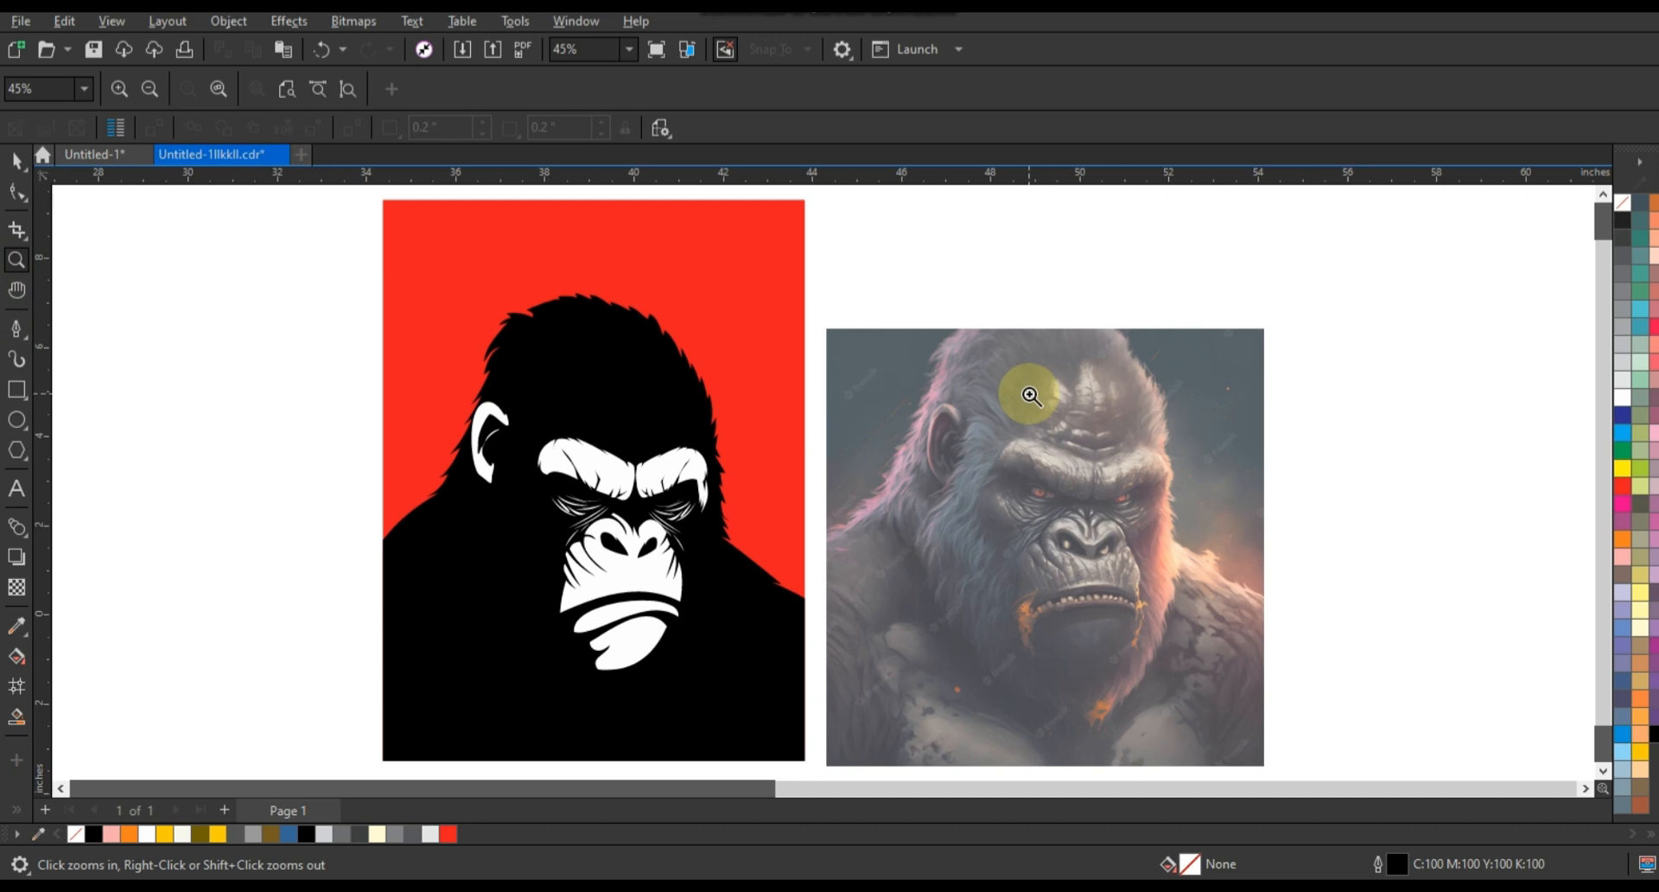
{"action": "left_click_drag", "start_coordinate": [942, 356], "coordinate": [1259, 522]}
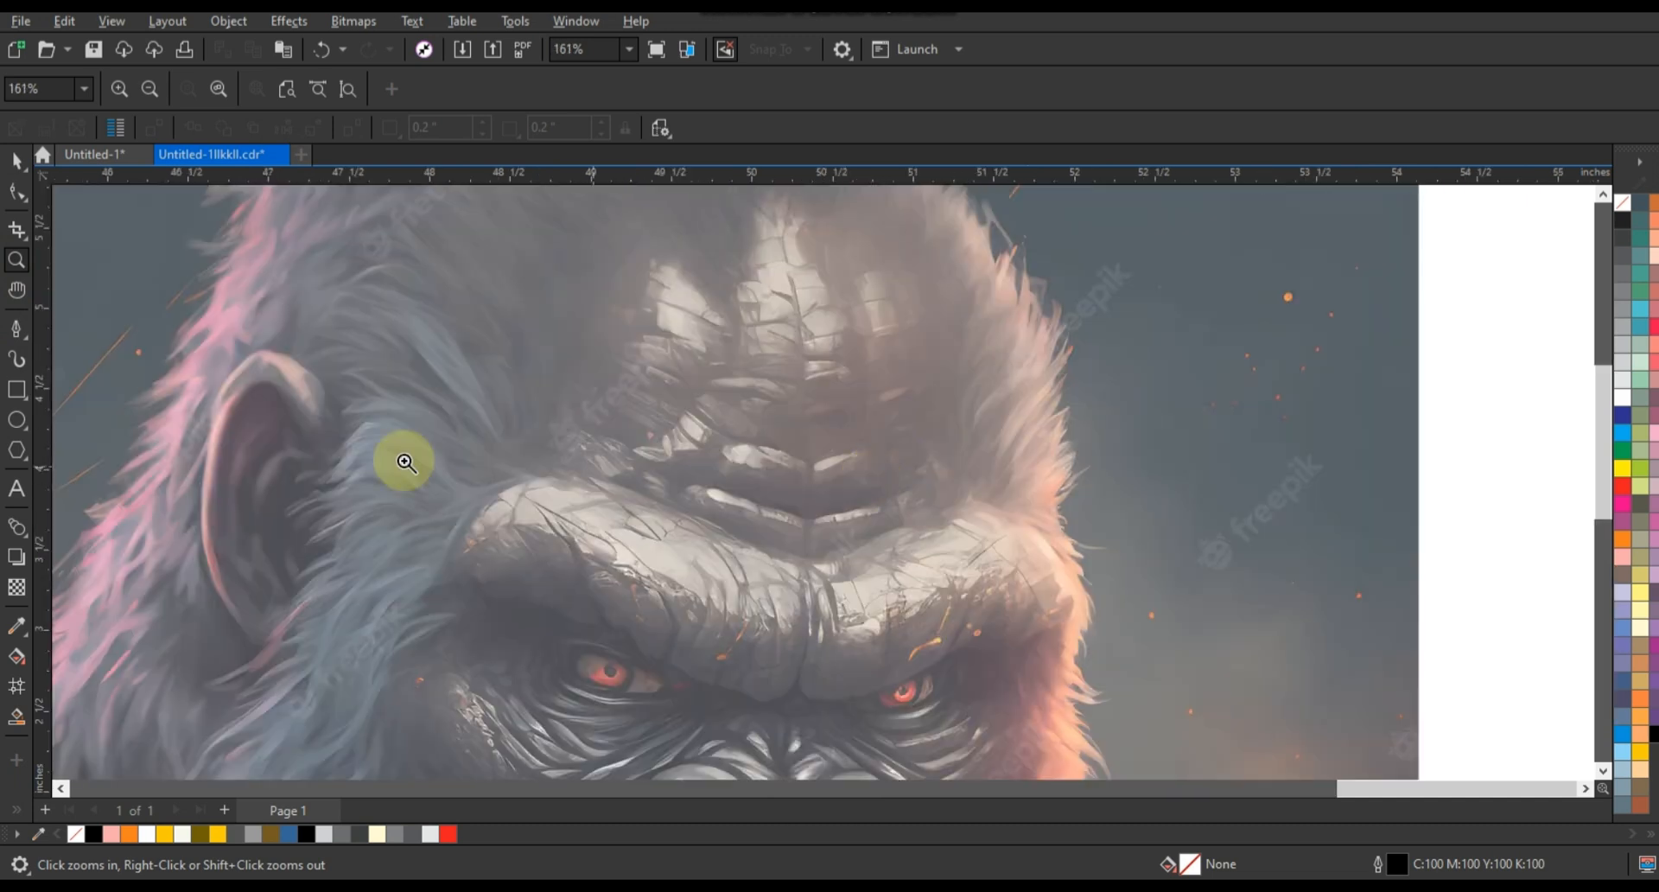
{"action": "left_click_drag", "start_coordinate": [381, 308], "coordinate": [1122, 610]}
{"action": "left_click", "coordinate": [15, 333]}
{"action": "left_click", "coordinate": [603, 501]}
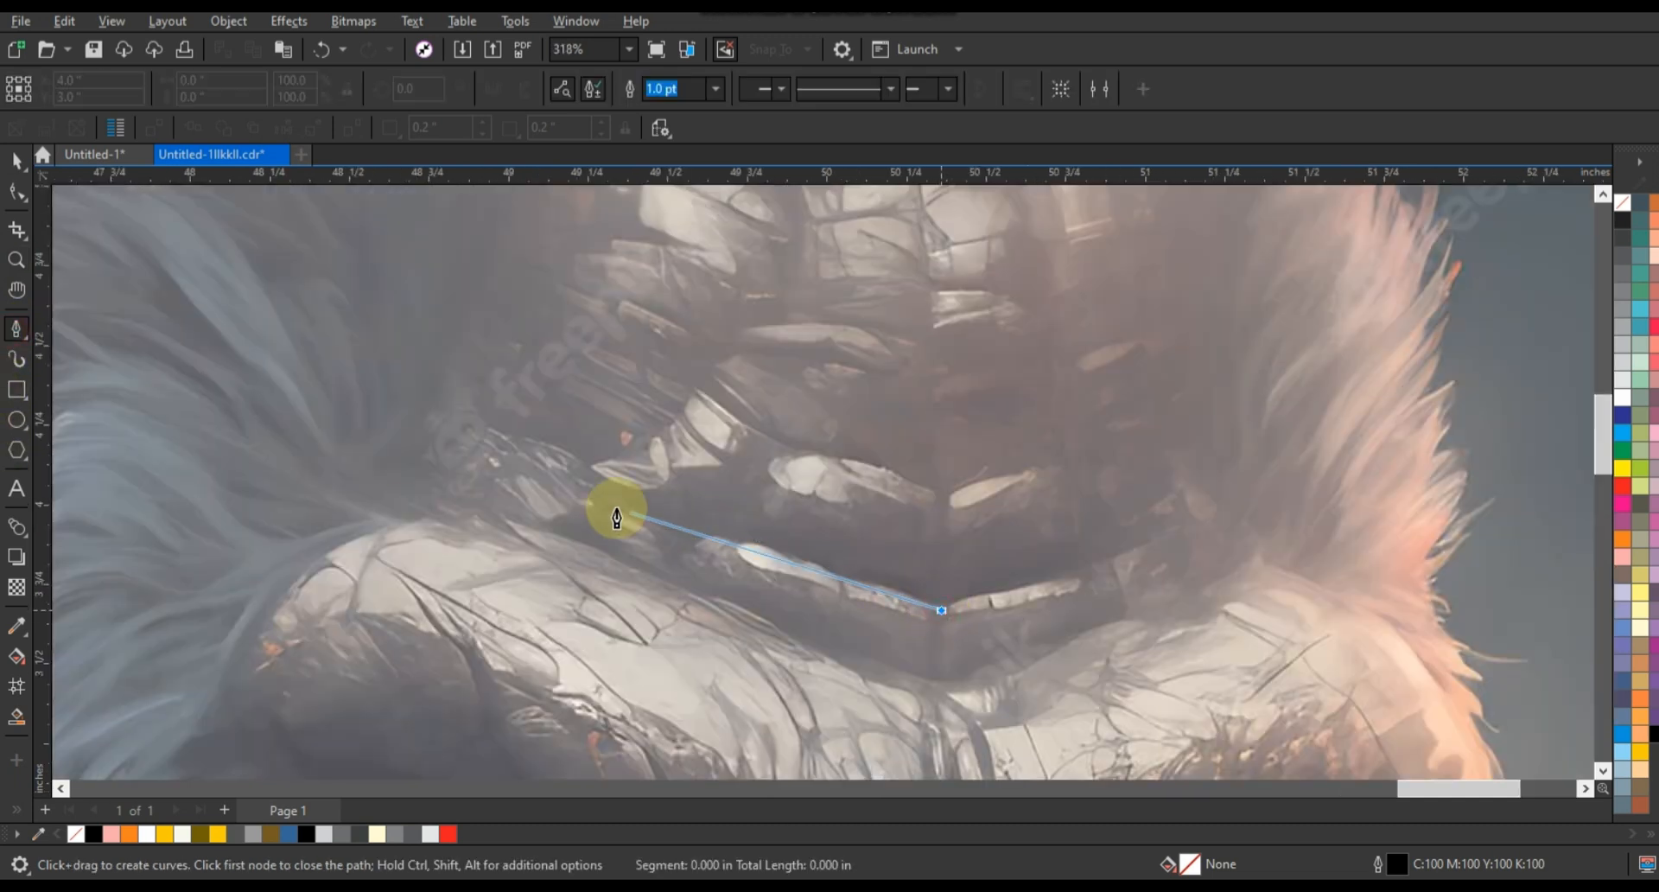
{"action": "double_click", "coordinate": [943, 611]}
Step: Bend the wrinkle path into a thin crescent and fill it with black
{"action": "left_click", "coordinate": [16, 192]}
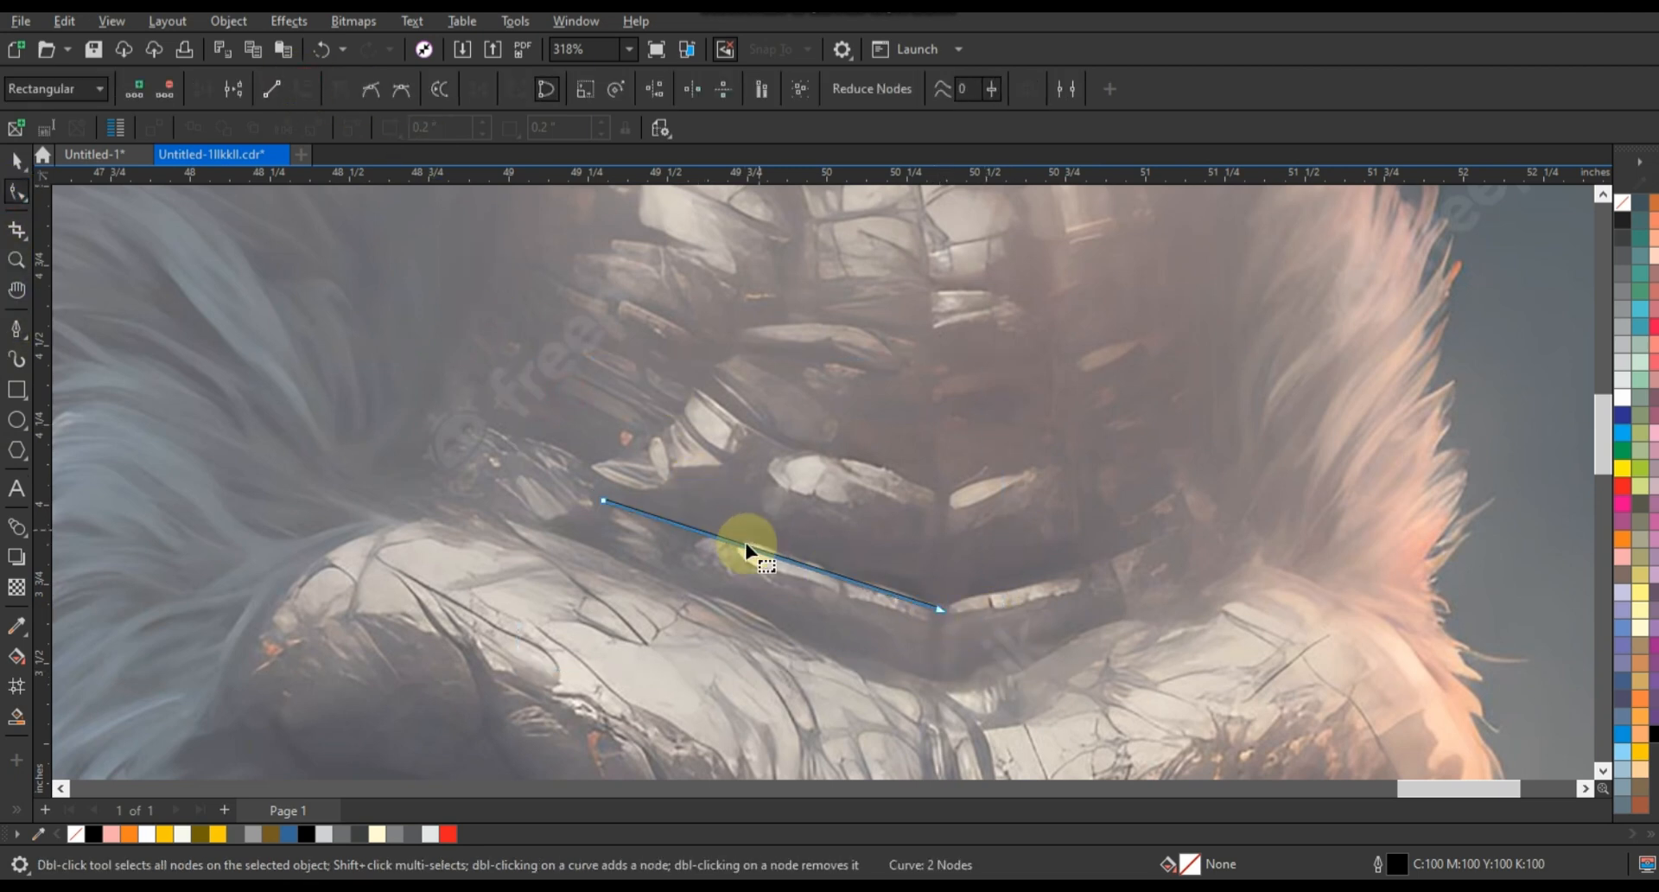
{"action": "left_click_drag", "start_coordinate": [747, 551], "coordinate": [759, 544]}
{"action": "left_click", "coordinate": [14, 162]}
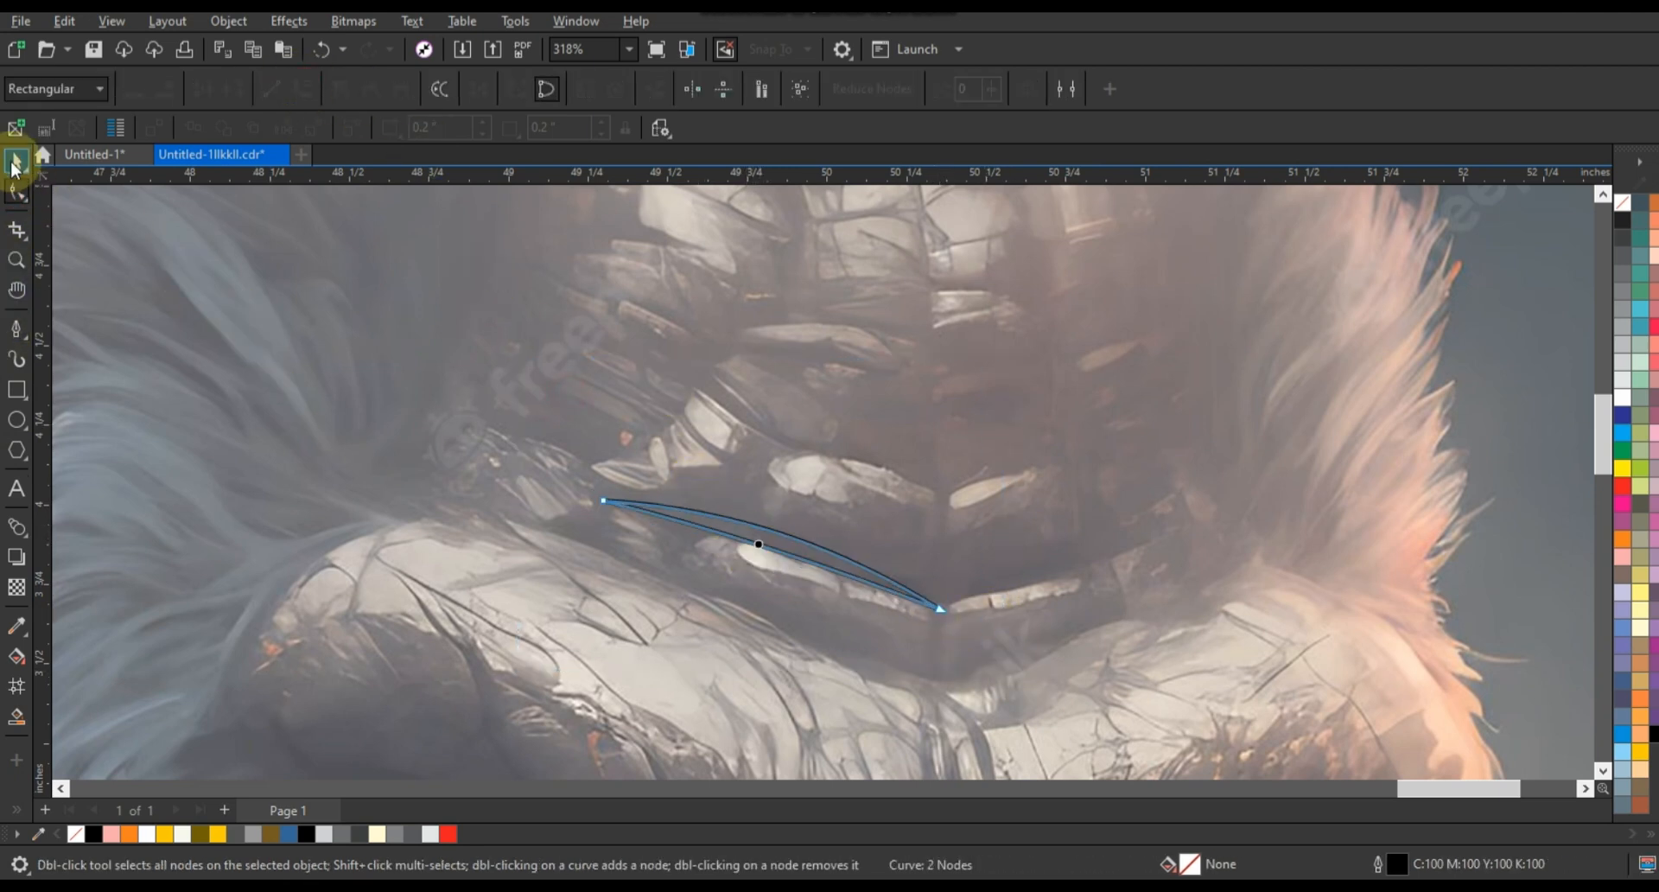
{"action": "left_click", "coordinate": [1654, 733]}
Step: Place a mirrored copy of the wrinkle on the right half, rotate it slightly and narrow it to about 0.745 in wide
{"action": "left_click_drag", "start_coordinate": [598, 556], "coordinate": [966, 573]}
{"action": "right_click", "coordinate": [966, 573]}
{"action": "left_click", "coordinate": [1142, 538]}
{"action": "left_click_drag", "start_coordinate": [1289, 491], "coordinate": [1288, 499]}
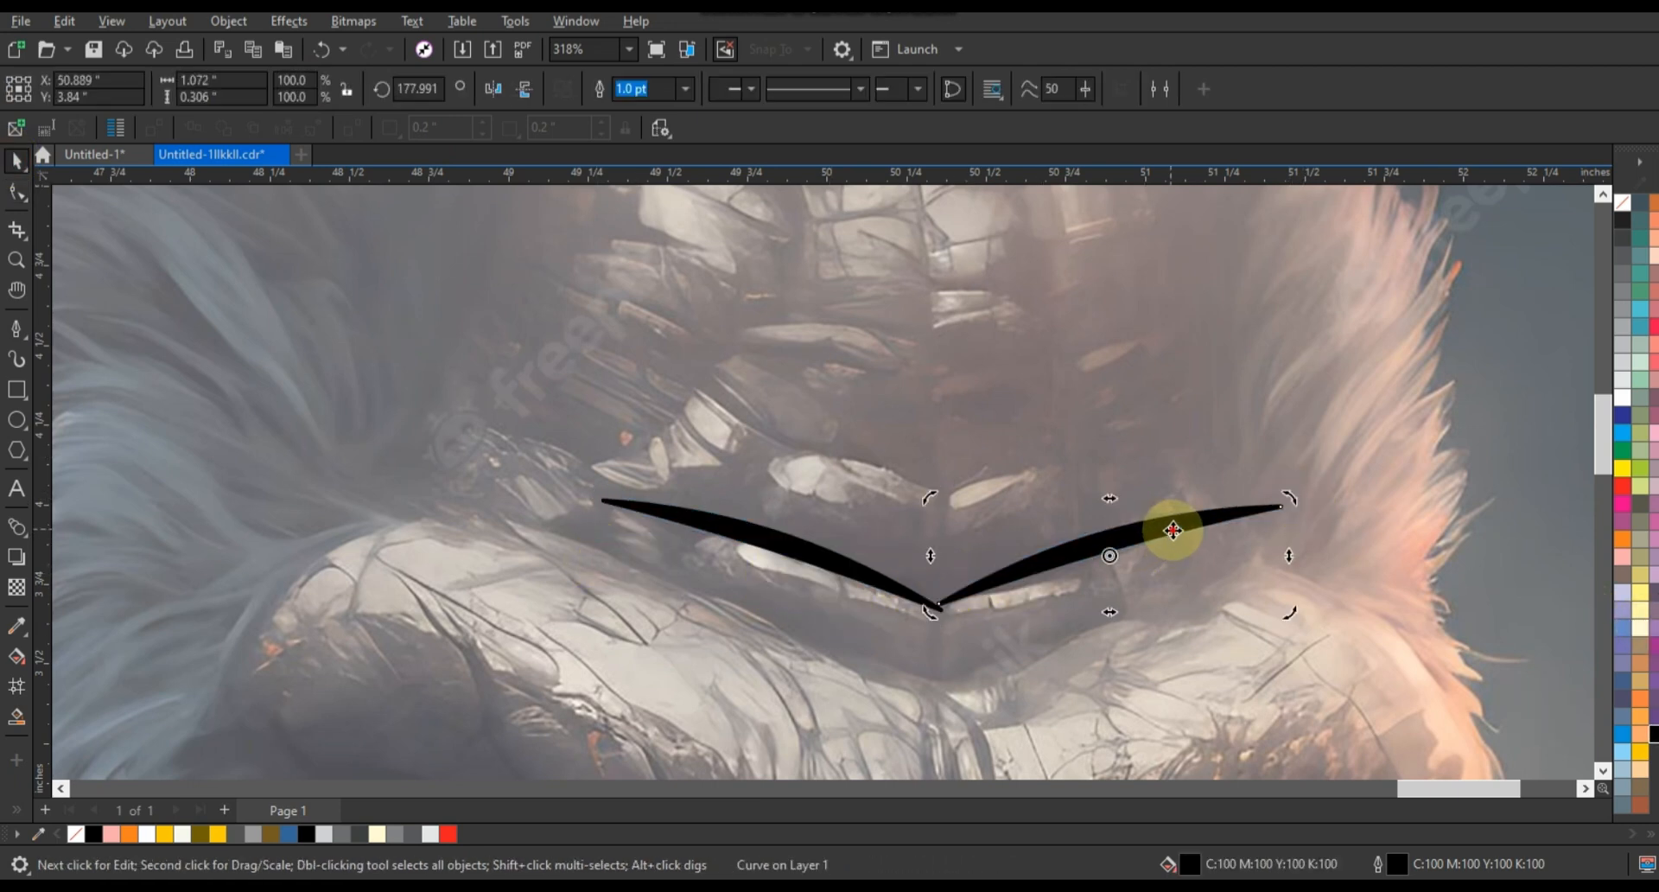
{"action": "left_click", "coordinate": [1172, 530]}
{"action": "left_click_drag", "start_coordinate": [1288, 562], "coordinate": [1182, 561]}
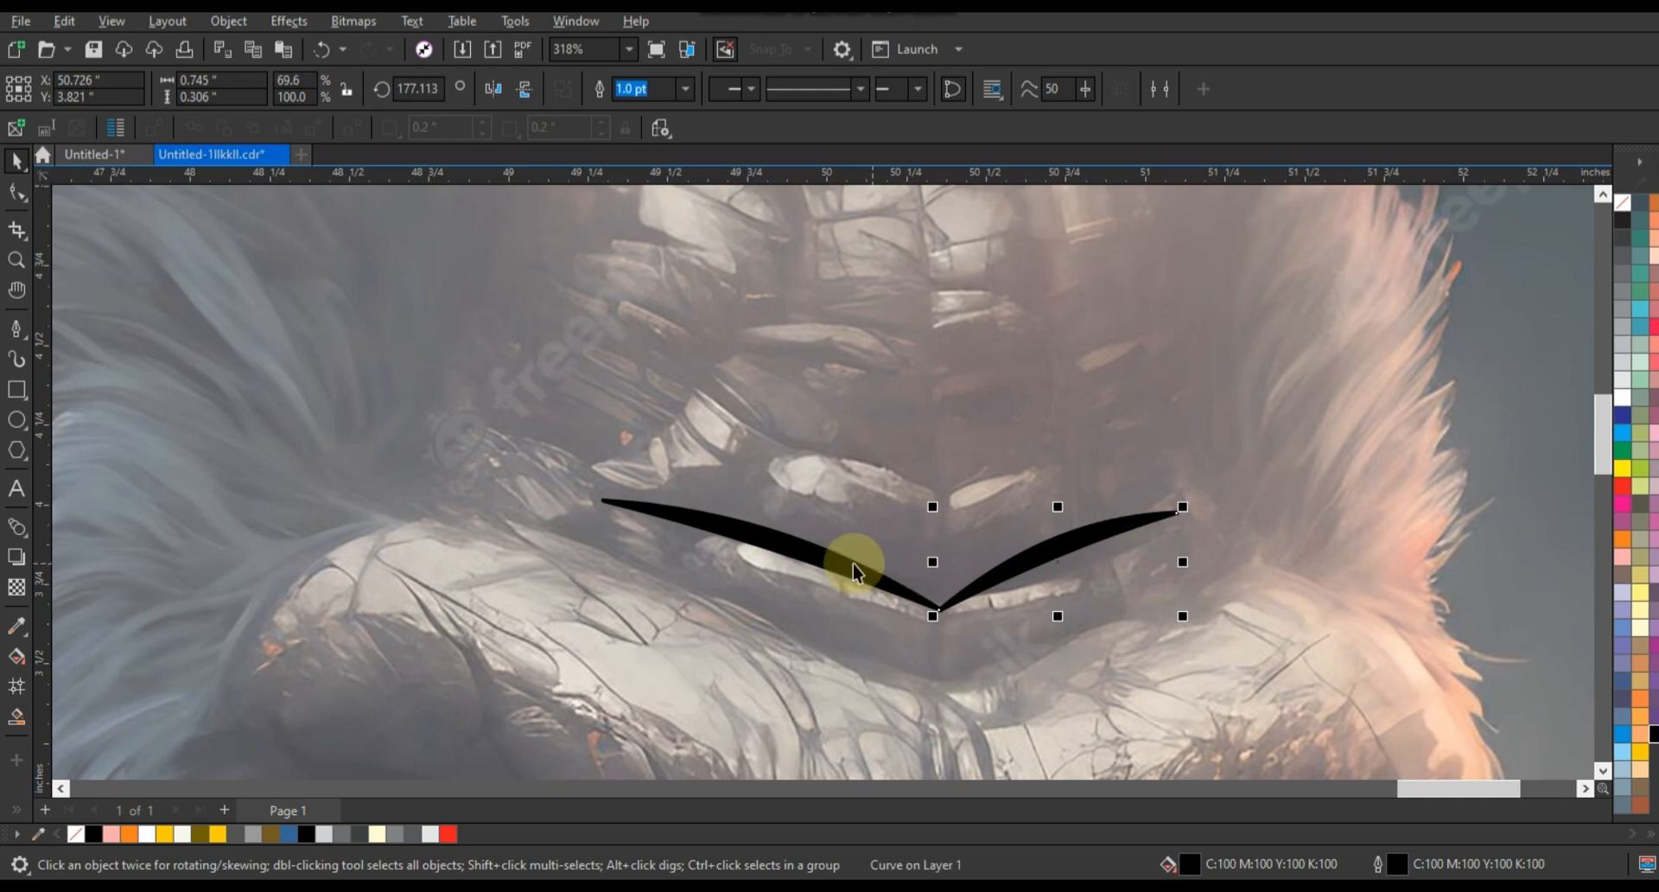
Step: Copy the pair of wrinkle crescents higher on the forehead and reduce the copy's width
{"action": "left_click", "coordinate": [880, 579], "text": "shift"}
{"action": "left_click_drag", "start_coordinate": [881, 579], "coordinate": [899, 466]}
{"action": "right_click", "coordinate": [899, 467]}
{"action": "left_click_drag", "start_coordinate": [1198, 507], "coordinate": [1115, 488]}
{"action": "left_click_drag", "start_coordinate": [990, 482], "coordinate": [990, 482]}
Step: Add two more copies of the narrower wrinkle pair, one below the wide pair and one above the stack
{"action": "left_click_drag", "start_coordinate": [991, 482], "coordinate": [983, 641]}
{"action": "right_click", "coordinate": [983, 641]}
{"action": "left_click_drag", "start_coordinate": [984, 641], "coordinate": [983, 411]}
{"action": "right_click", "coordinate": [983, 411]}
Step: Move all the wrinkle shapes onto the silhouette's forehead, fill them with white and remove their outlines
{"action": "scroll", "coordinate": [1029, 556], "scroll_direction": "down", "scroll_amount": 5}
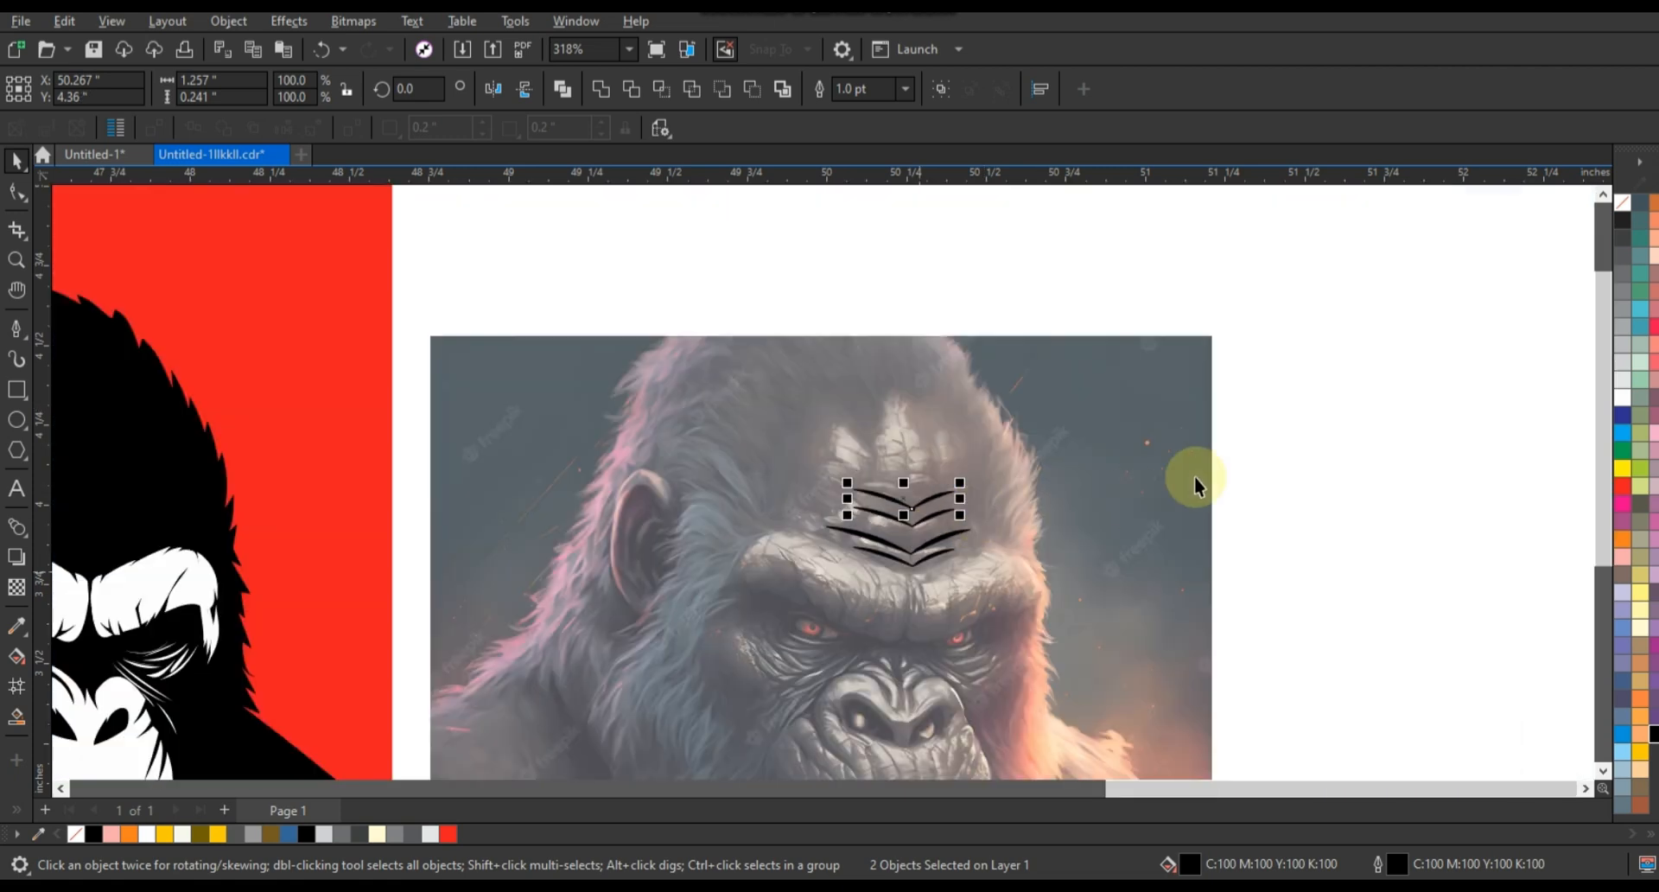
{"action": "left_click_drag", "start_coordinate": [1192, 474], "coordinate": [807, 583]}
{"action": "scroll", "coordinate": [1097, 493], "scroll_direction": "down", "scroll_amount": 2}
{"action": "left_click_drag", "start_coordinate": [1024, 494], "coordinate": [611, 520]}
{"action": "right_click", "coordinate": [1623, 203]}
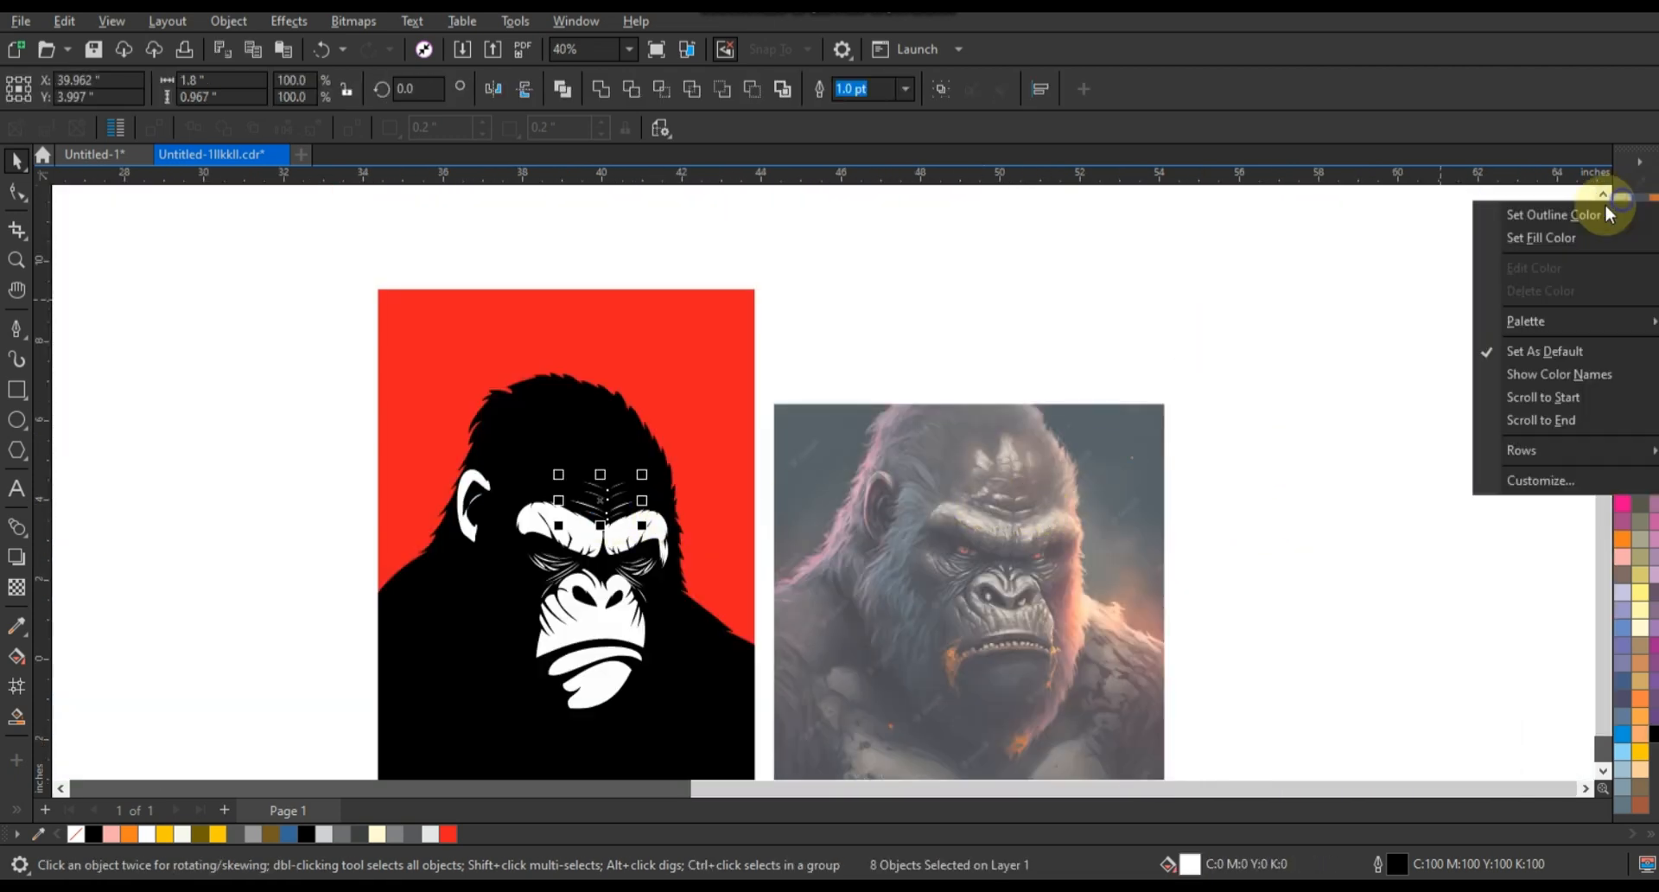
{"action": "left_click", "coordinate": [1601, 214]}
{"action": "left_click", "coordinate": [1319, 319]}
{"action": "scroll", "coordinate": [893, 419], "scroll_direction": "down", "scroll_amount": 1}
{"action": "scroll", "coordinate": [1130, 667], "scroll_direction": "up", "scroll_amount": 2}
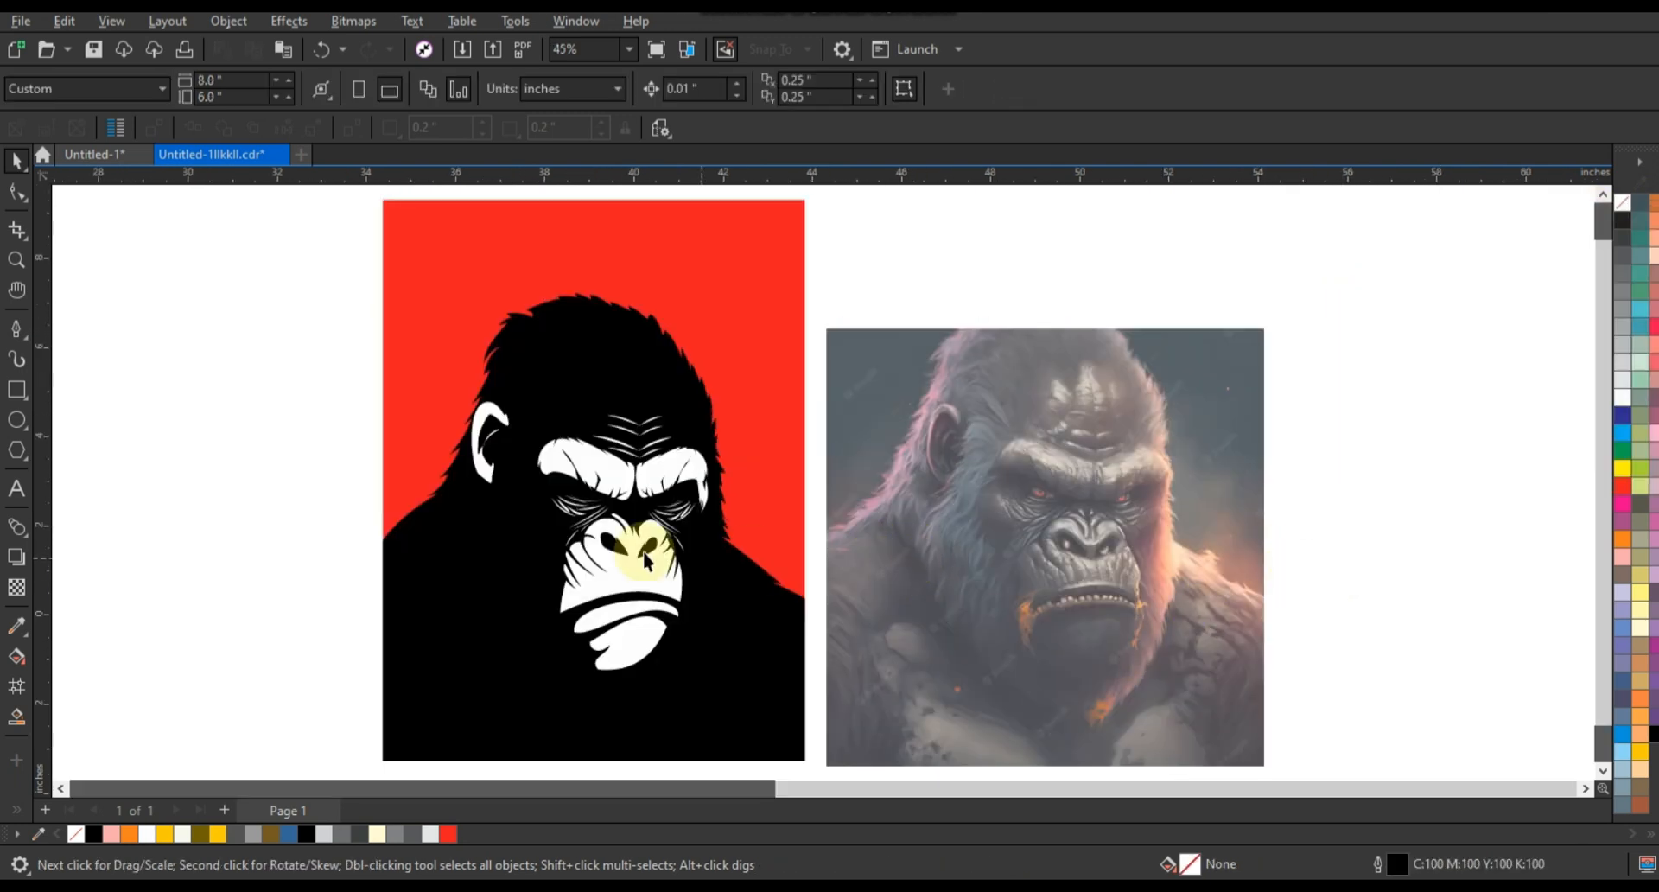
{"action": "left_click", "coordinate": [16, 259]}
{"action": "left_click_drag", "start_coordinate": [787, 313], "coordinate": [1191, 720]}
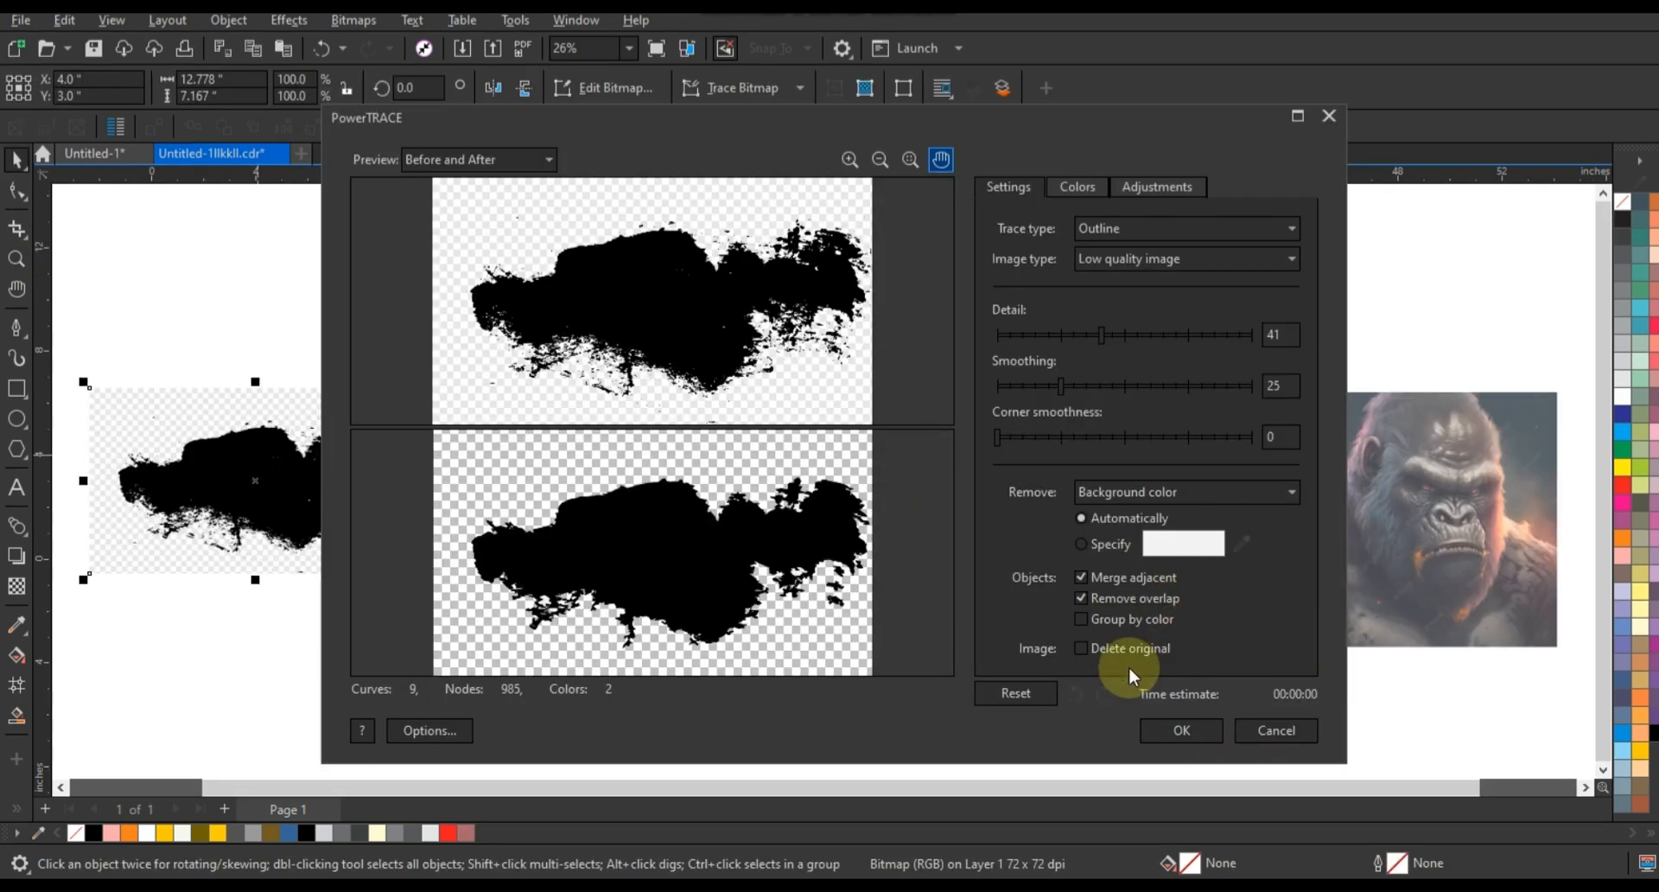
Step: Apply the outline trace to the brush-stroke bitmap and separate the traced main shape from its original
{"action": "left_click", "coordinate": [1181, 730]}
{"action": "left_click_drag", "start_coordinate": [727, 591], "coordinate": [761, 593]}
{"action": "left_click", "coordinate": [766, 573]}
{"action": "left_click_drag", "start_coordinate": [866, 668], "coordinate": [789, 637]}
{"action": "left_click", "coordinate": [777, 533]}
Step: Scale the traced brush shape to about 4.141 × 1.765 in, fill it red and place it turned 180° over the gorilla's brows
{"action": "mouse_move", "coordinate": [786, 463]}
{"action": "left_mouse_down"}
{"action": "mouse_move", "coordinate": [794, 434]}
{"action": "mouse_move", "coordinate": [1037, 448]}
{"action": "mouse_move", "coordinate": [1039, 539]}
{"action": "left_mouse_up"}
{"action": "mouse_move", "coordinate": [1093, 612]}
{"action": "left_mouse_down"}
{"action": "mouse_move", "coordinate": [1033, 566]}
{"action": "mouse_move", "coordinate": [1165, 522]}
{"action": "mouse_move", "coordinate": [1182, 497]}
{"action": "left_mouse_up"}
{"action": "scroll", "coordinate": [1208, 499], "scroll_direction": "up", "scroll_amount": 4}
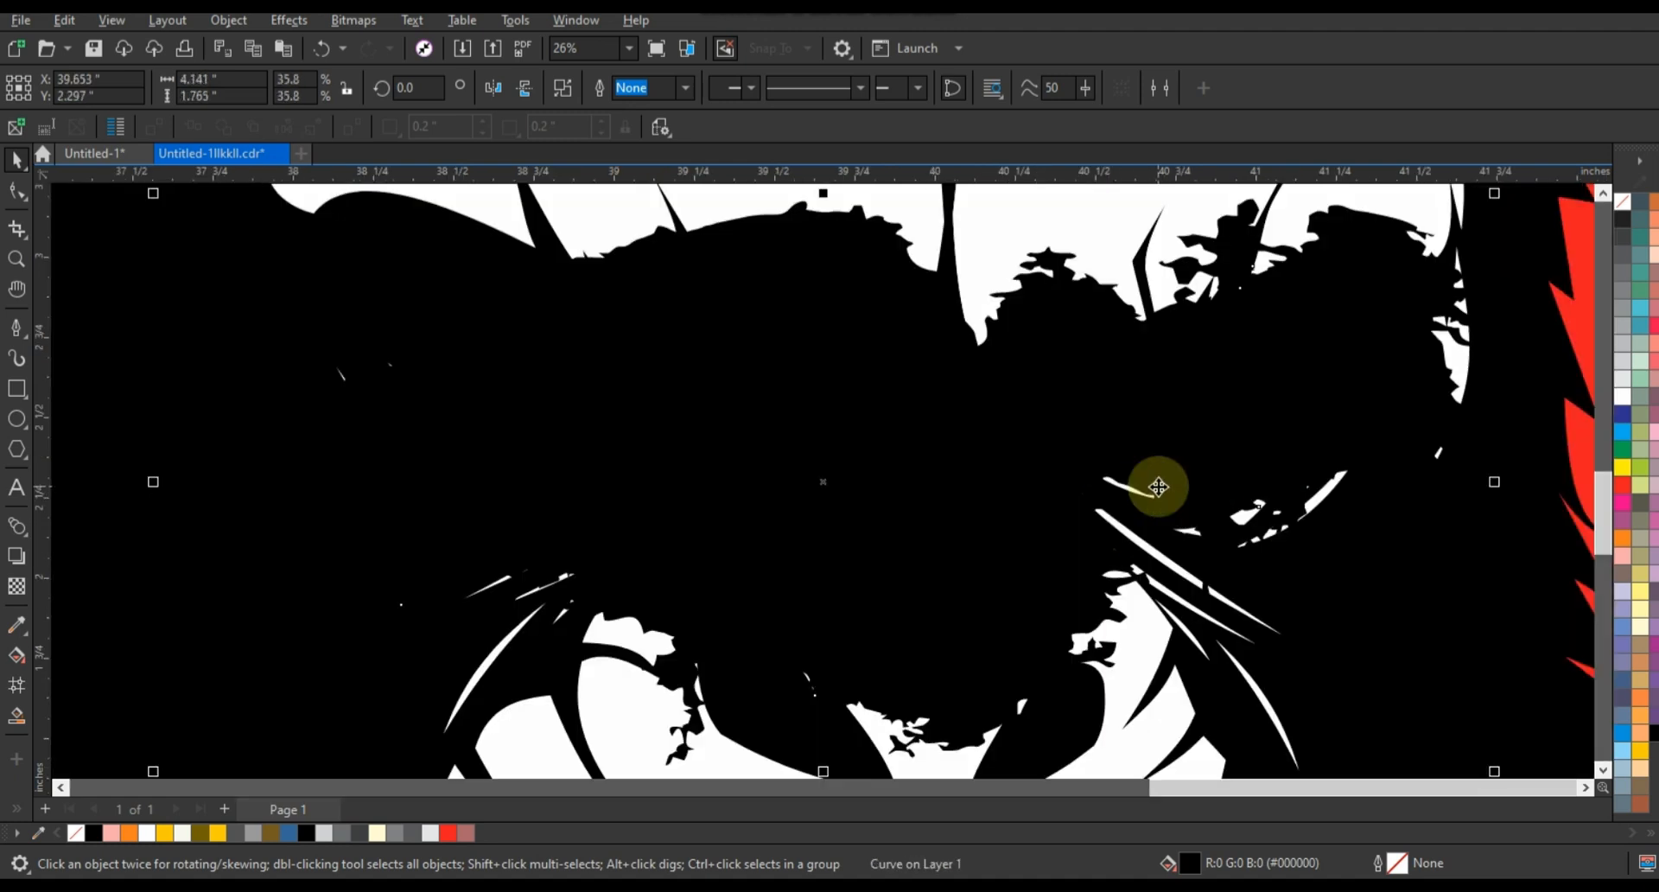
{"action": "scroll", "coordinate": [1383, 514], "scroll_direction": "down", "scroll_amount": 1}
{"action": "left_click_drag", "start_coordinate": [1219, 515], "coordinate": [1214, 503]}
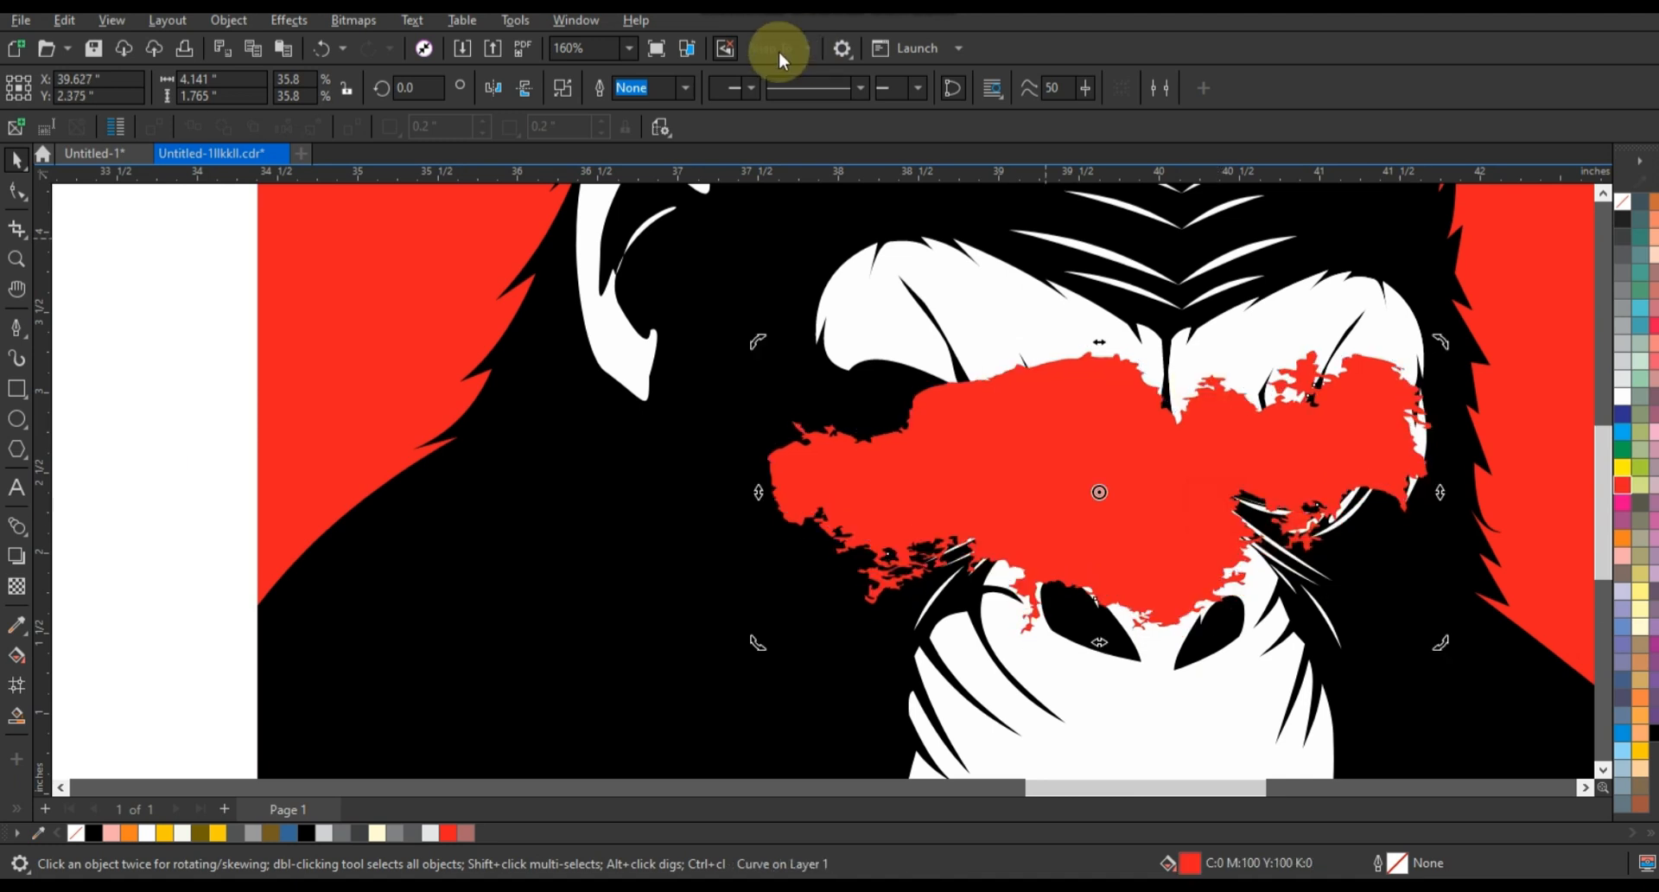
{"action": "left_click", "coordinate": [532, 93]}
{"action": "mouse_move", "coordinate": [1085, 463]}
{"action": "left_mouse_down"}
{"action": "mouse_move", "coordinate": [1035, 440]}
{"action": "mouse_move", "coordinate": [1106, 447]}
{"action": "left_mouse_up"}
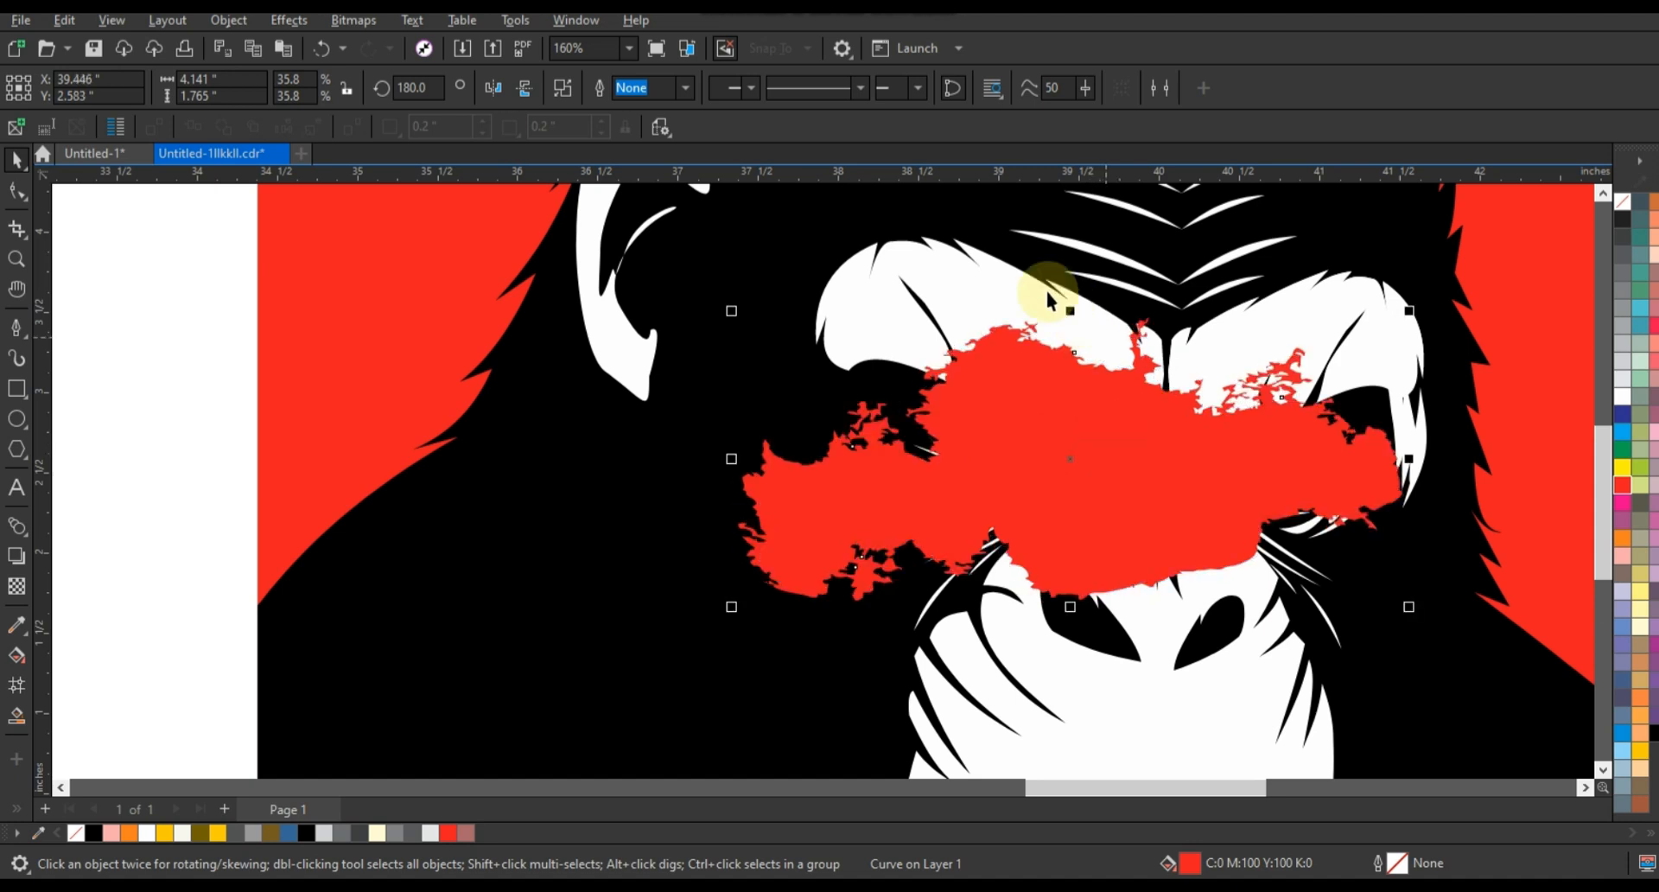
Step: Join the two white brow shapes into one object and PowerClip a copy of the red brush shape inside it
{"action": "left_click", "coordinate": [1042, 294]}
{"action": "left_click", "coordinate": [1310, 311], "text": "shift"}
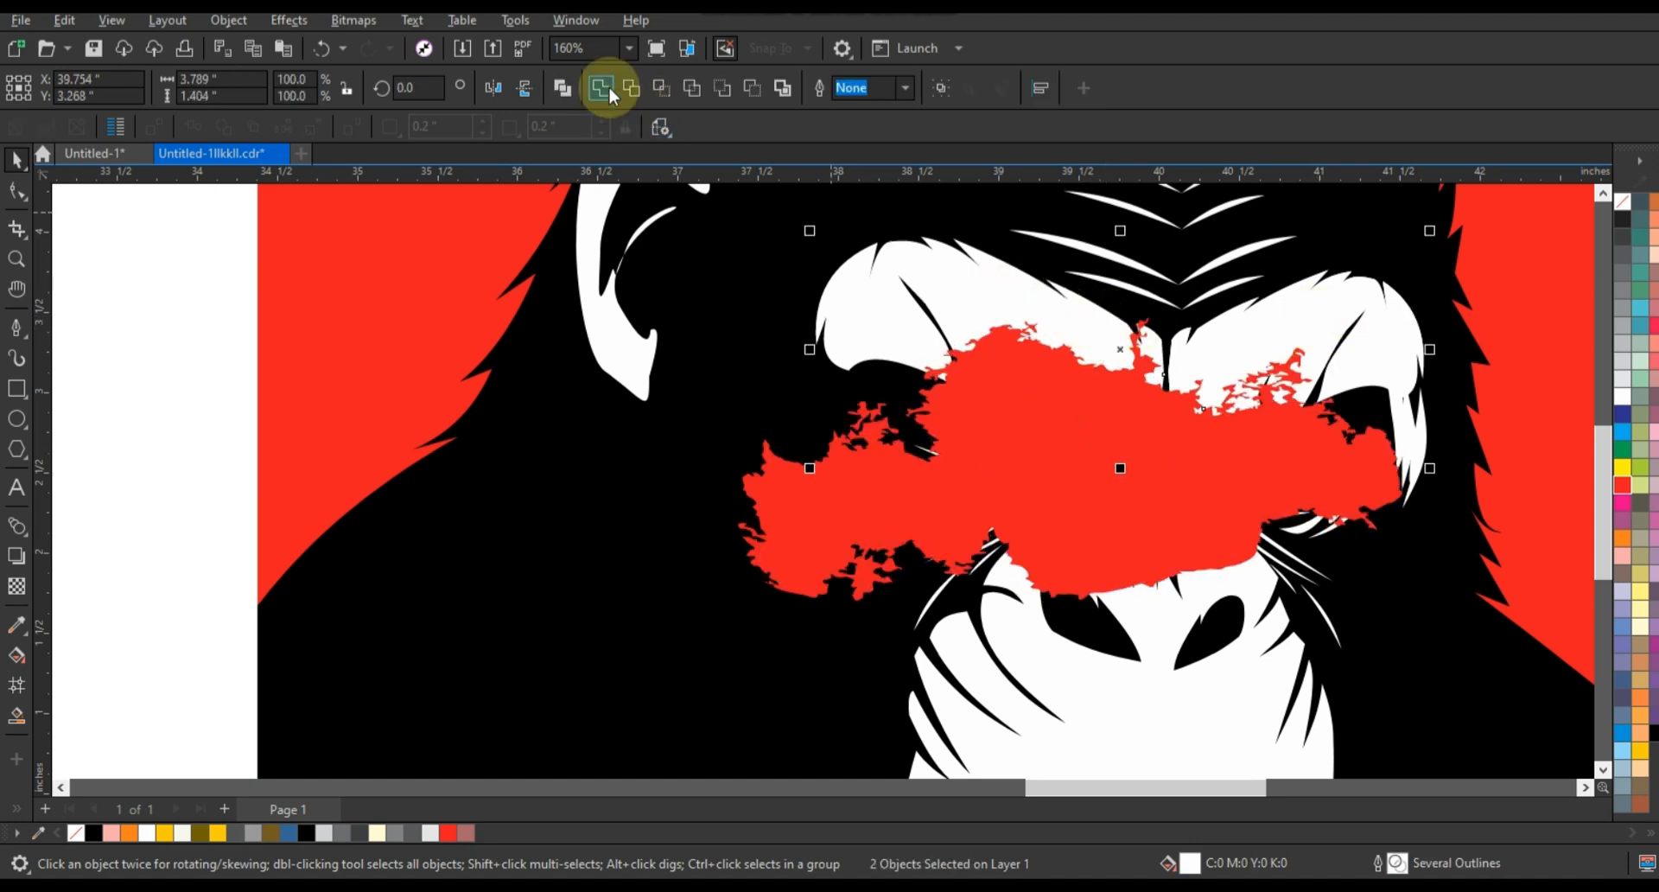
{"action": "left_click", "coordinate": [974, 489]}
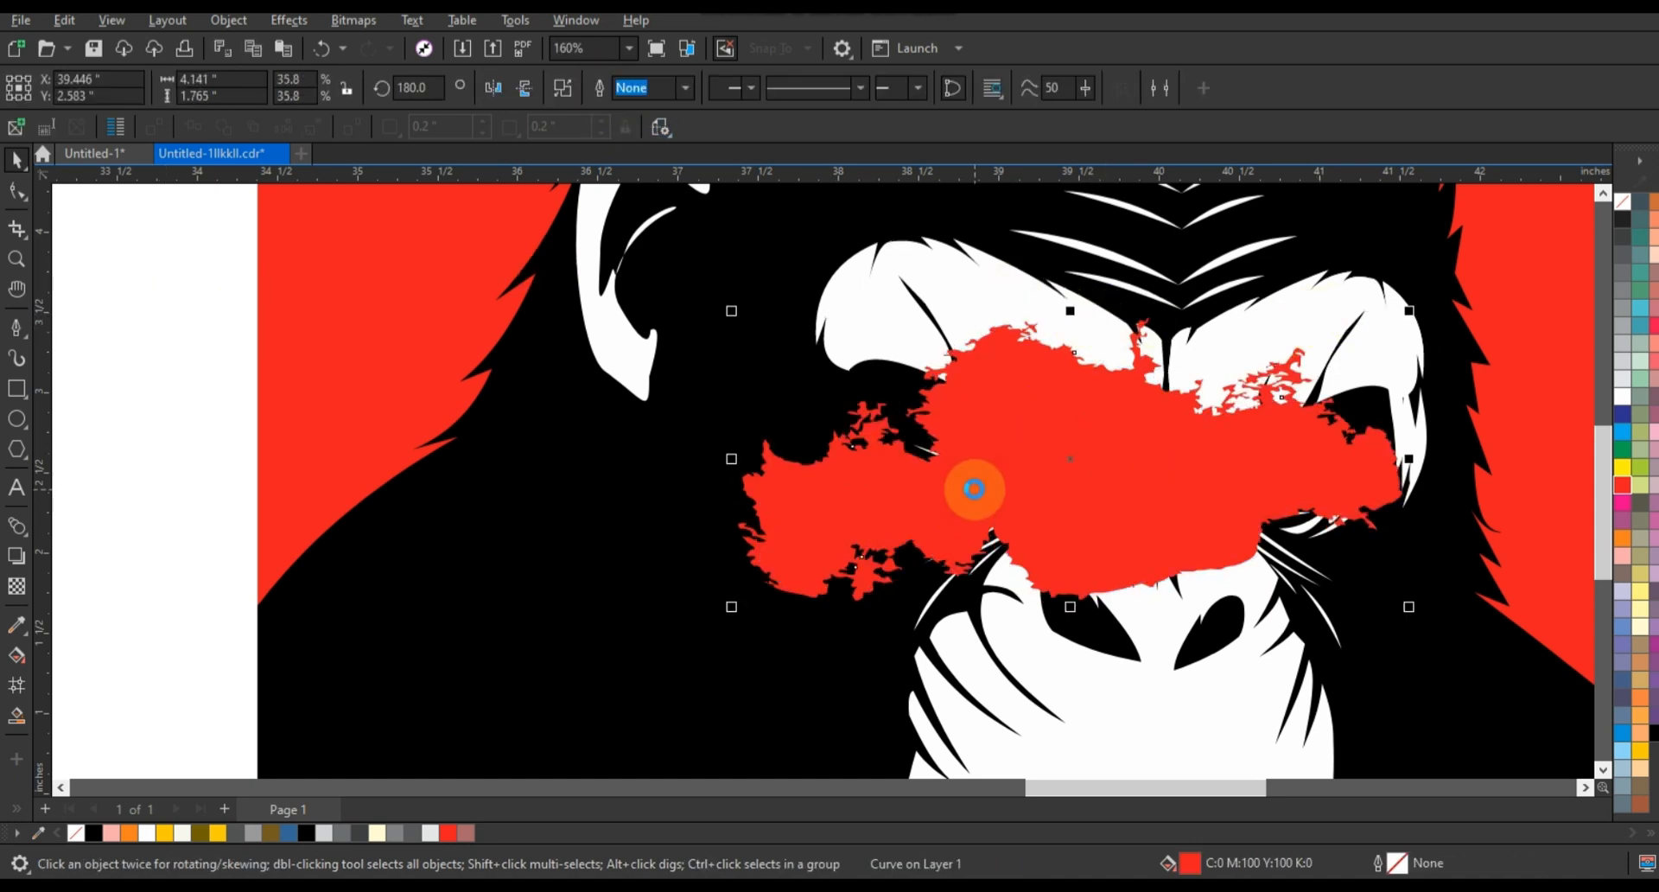
{"action": "left_click", "coordinate": [896, 330]}
{"action": "scroll", "coordinate": [1025, 457], "scroll_direction": "down", "scroll_amount": 1}
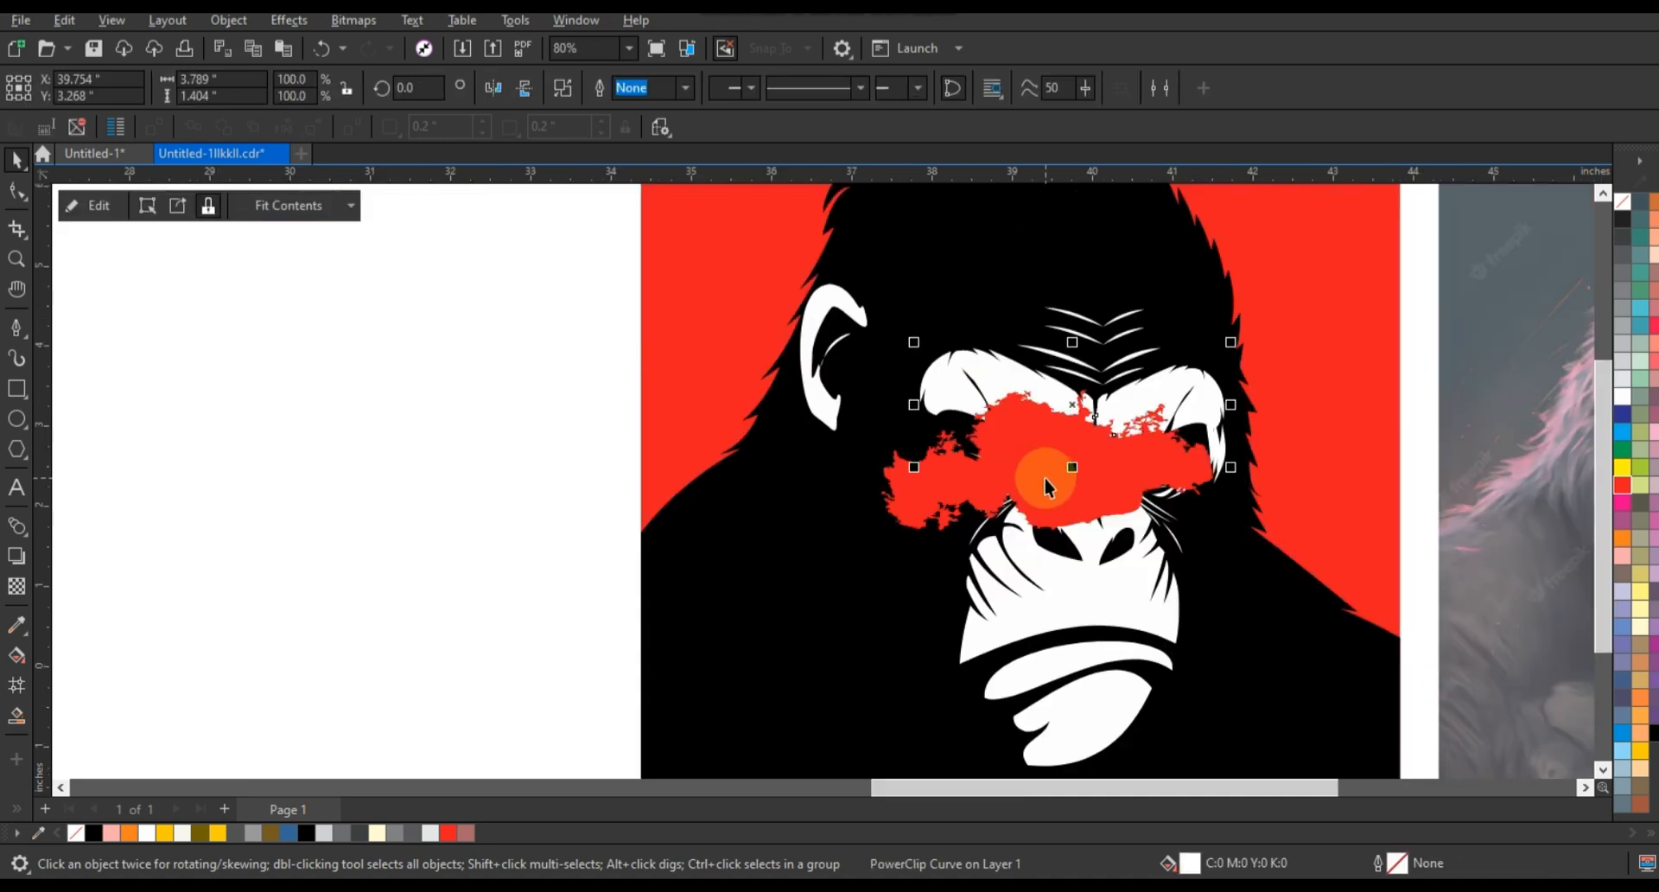
Step: Move the remaining red brush shape onto the gorilla's left-hand shoulder and rotate it upright to about 97.4°
{"action": "left_click_drag", "start_coordinate": [1047, 482], "coordinate": [844, 548]}
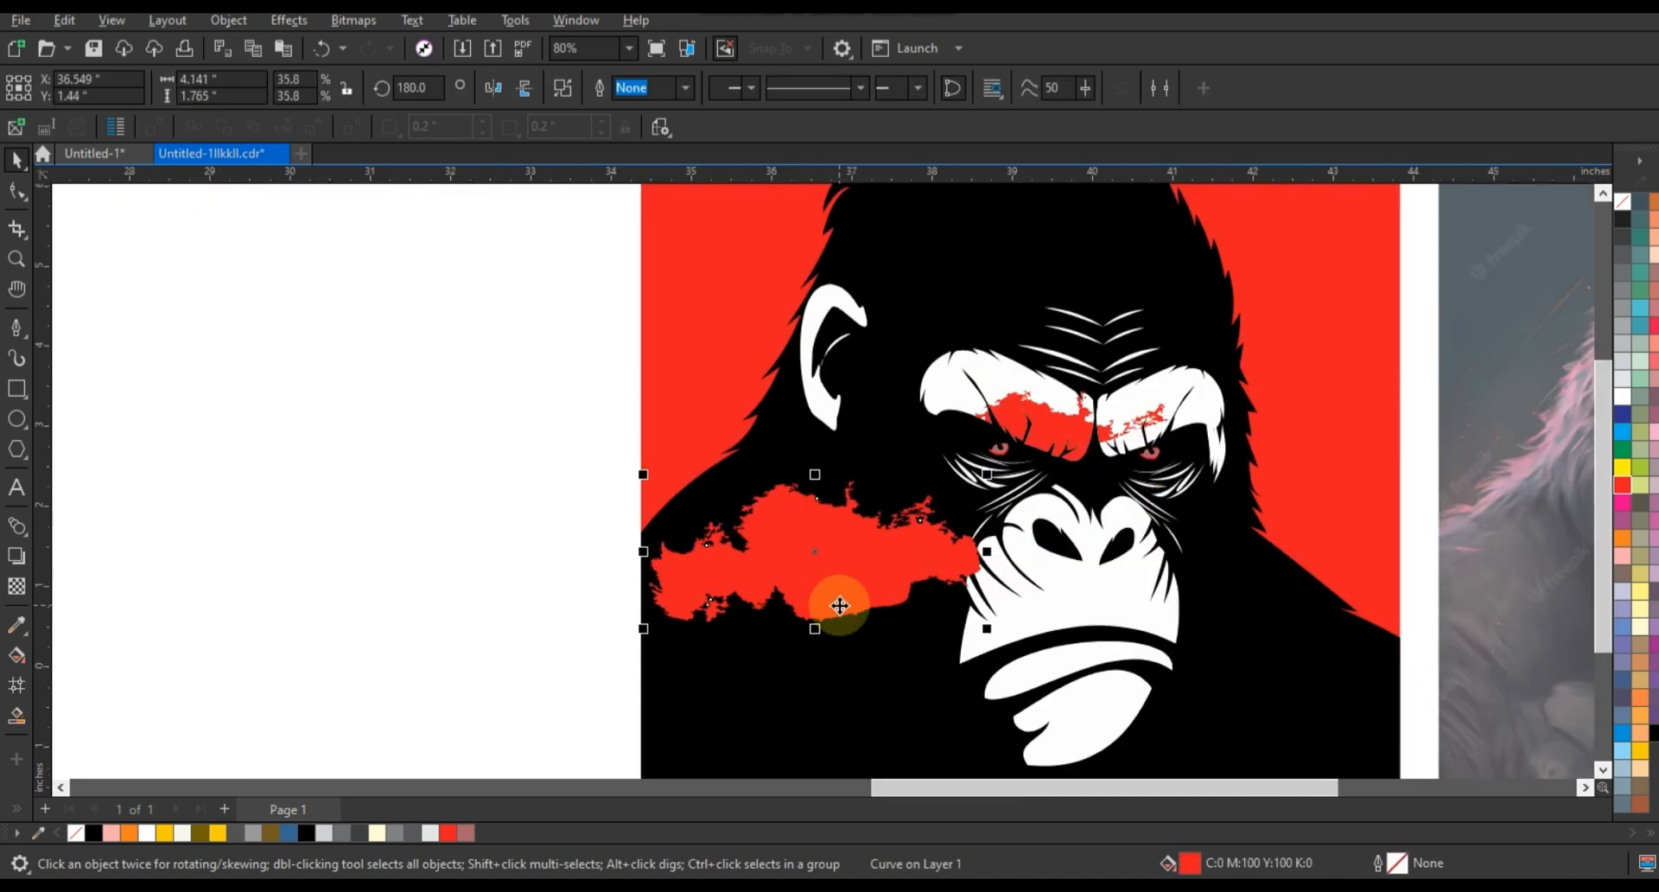
{"action": "left_click", "coordinate": [836, 605]}
{"action": "left_click_drag", "start_coordinate": [985, 630], "coordinate": [796, 652]}
Step: Join the white under-eye lines, the muzzle and the chin shapes into one object
{"action": "left_click", "coordinate": [1009, 471]}
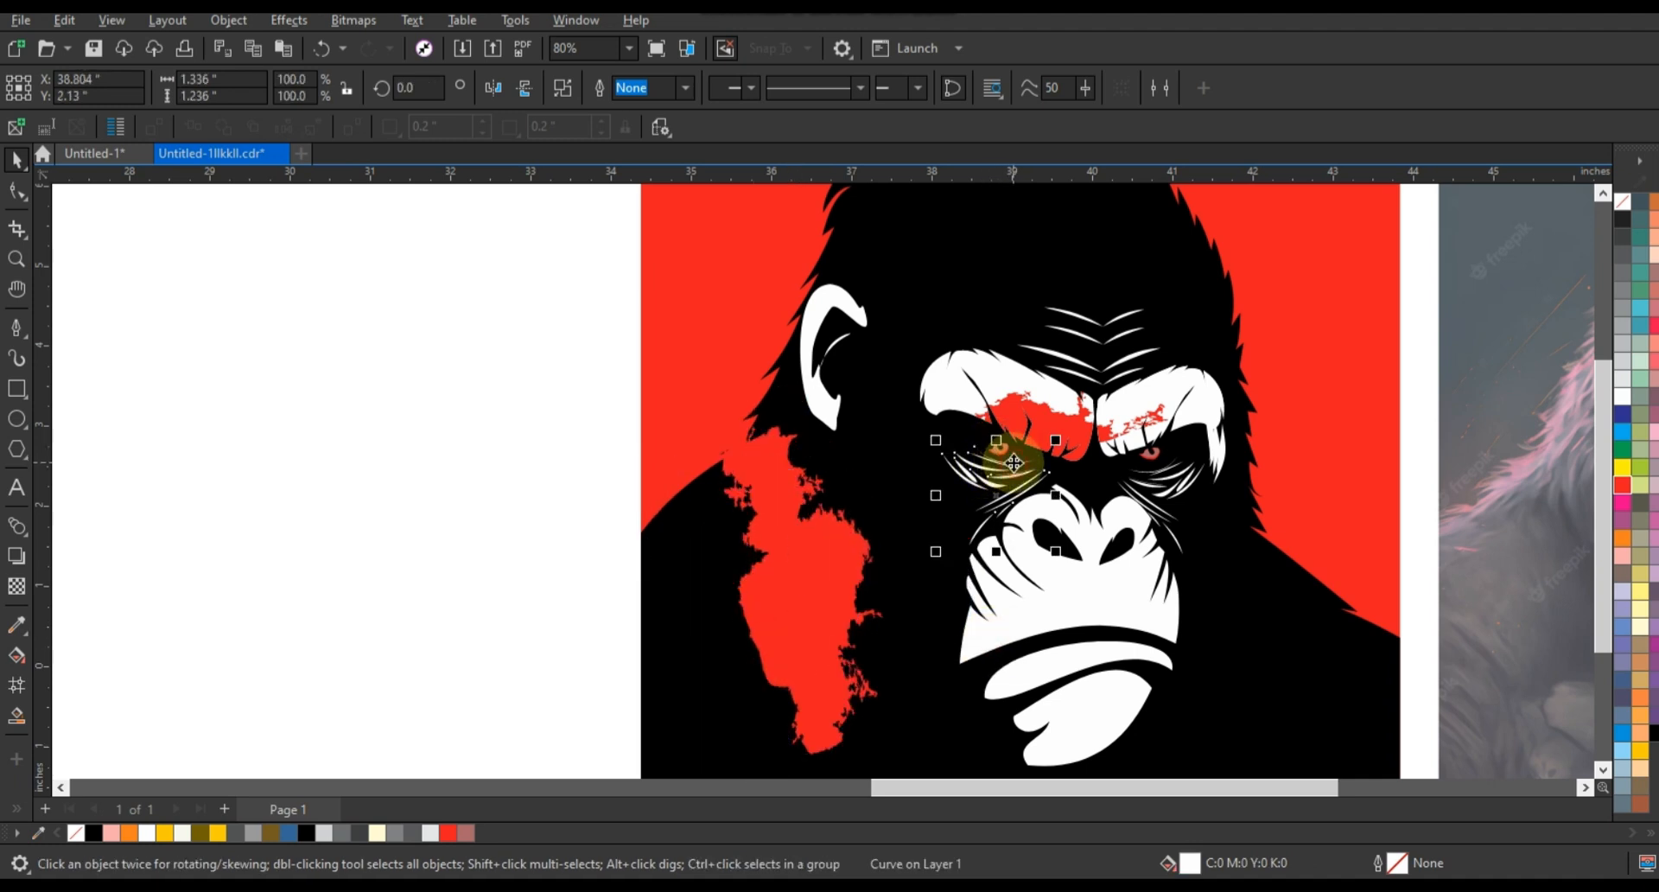
{"action": "left_click_drag", "start_coordinate": [1000, 473], "coordinate": [1009, 470]}
{"action": "key", "text": "ctrl+z"}
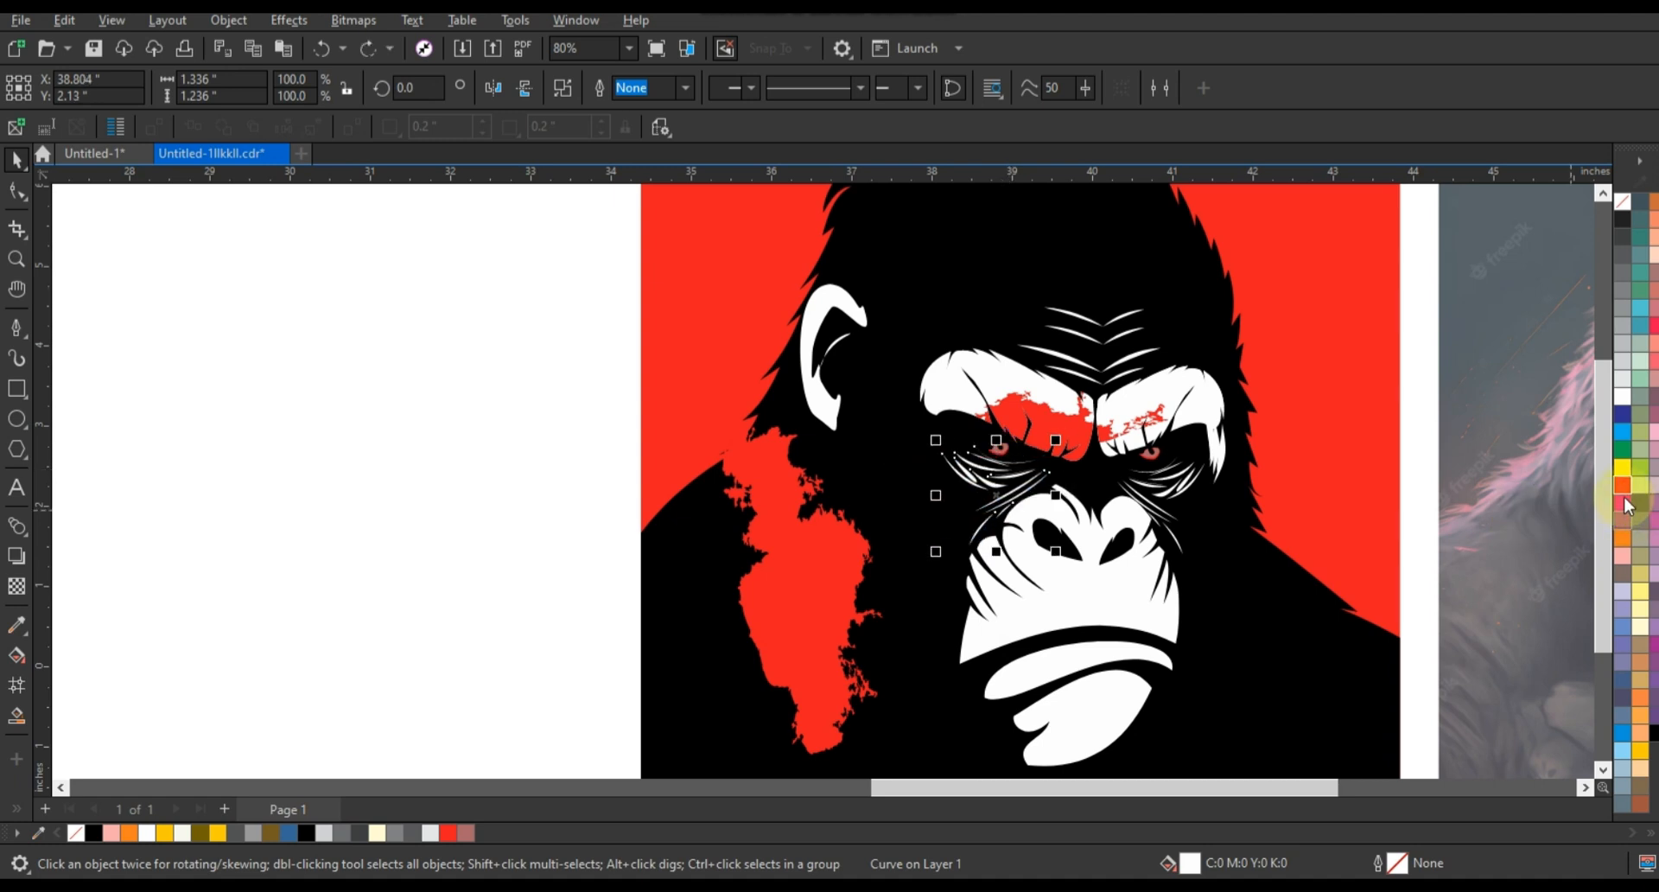
{"action": "scroll", "coordinate": [1171, 500], "scroll_direction": "up", "scroll_amount": 3}
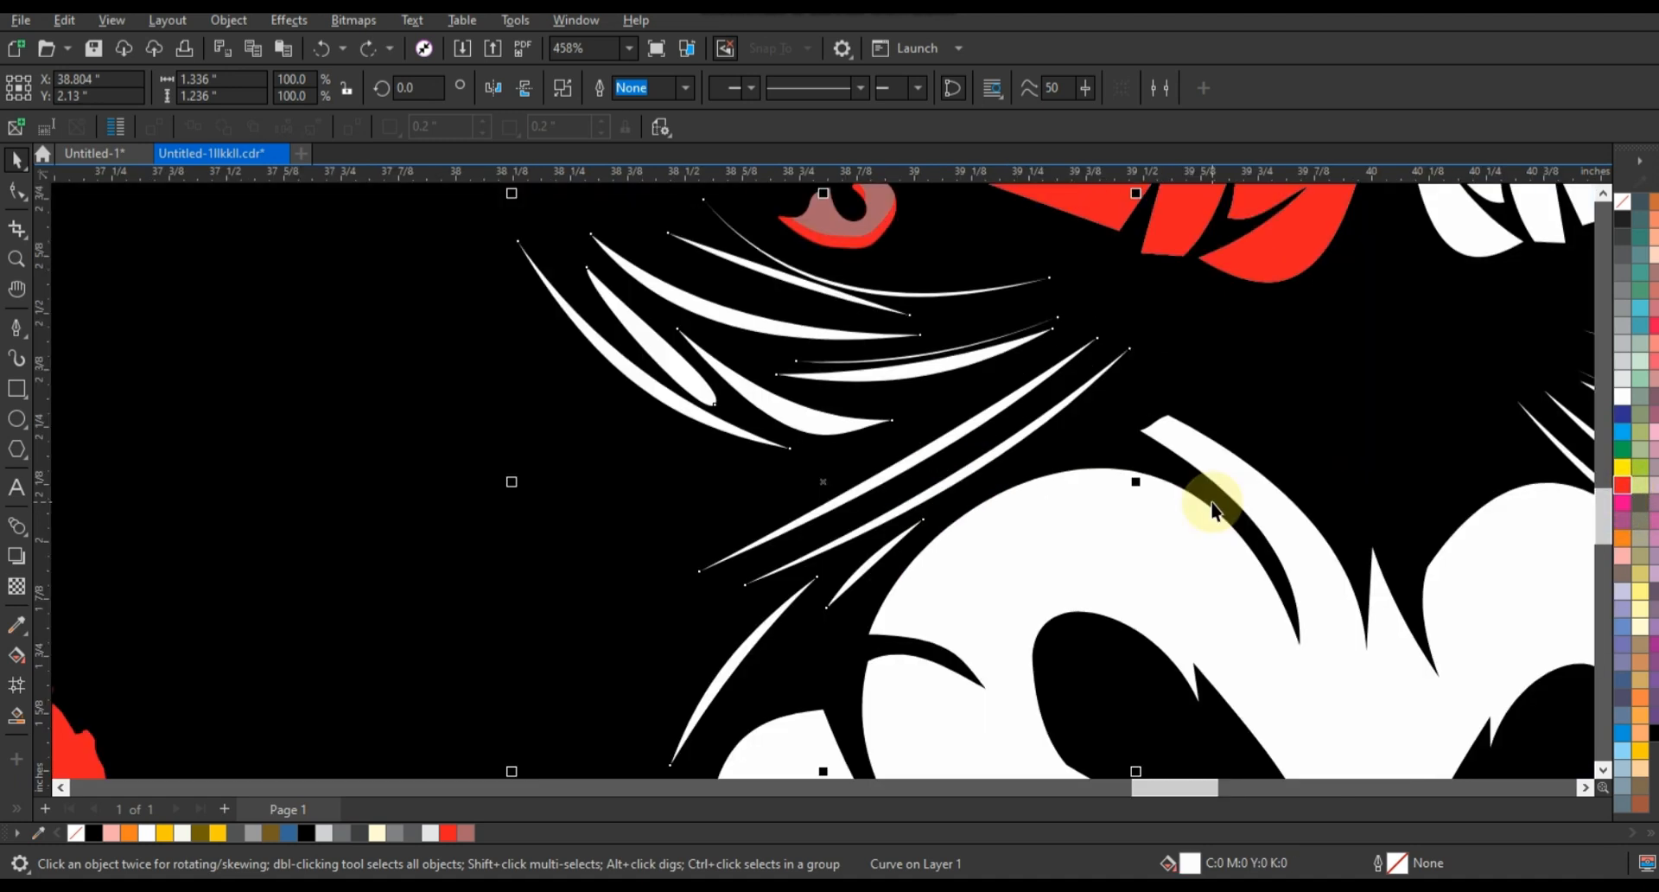
{"action": "left_click", "coordinate": [1140, 508], "text": "shift"}
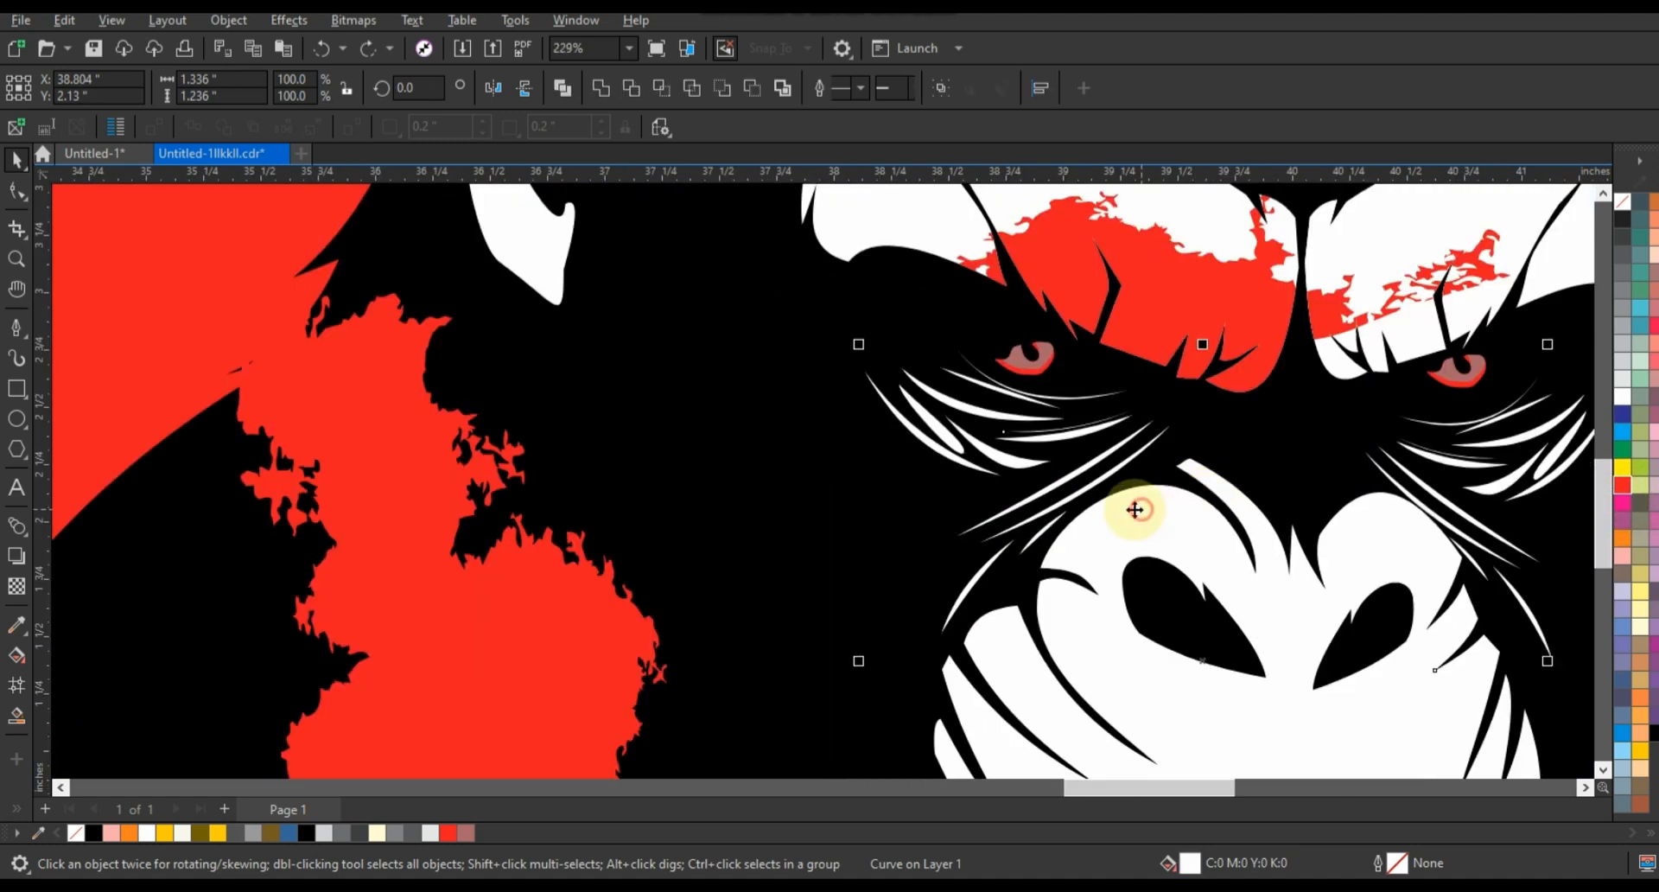
{"action": "scroll", "coordinate": [1123, 514], "scroll_direction": "down", "scroll_amount": 2}
{"action": "left_click", "coordinate": [1172, 763], "text": "shift"}
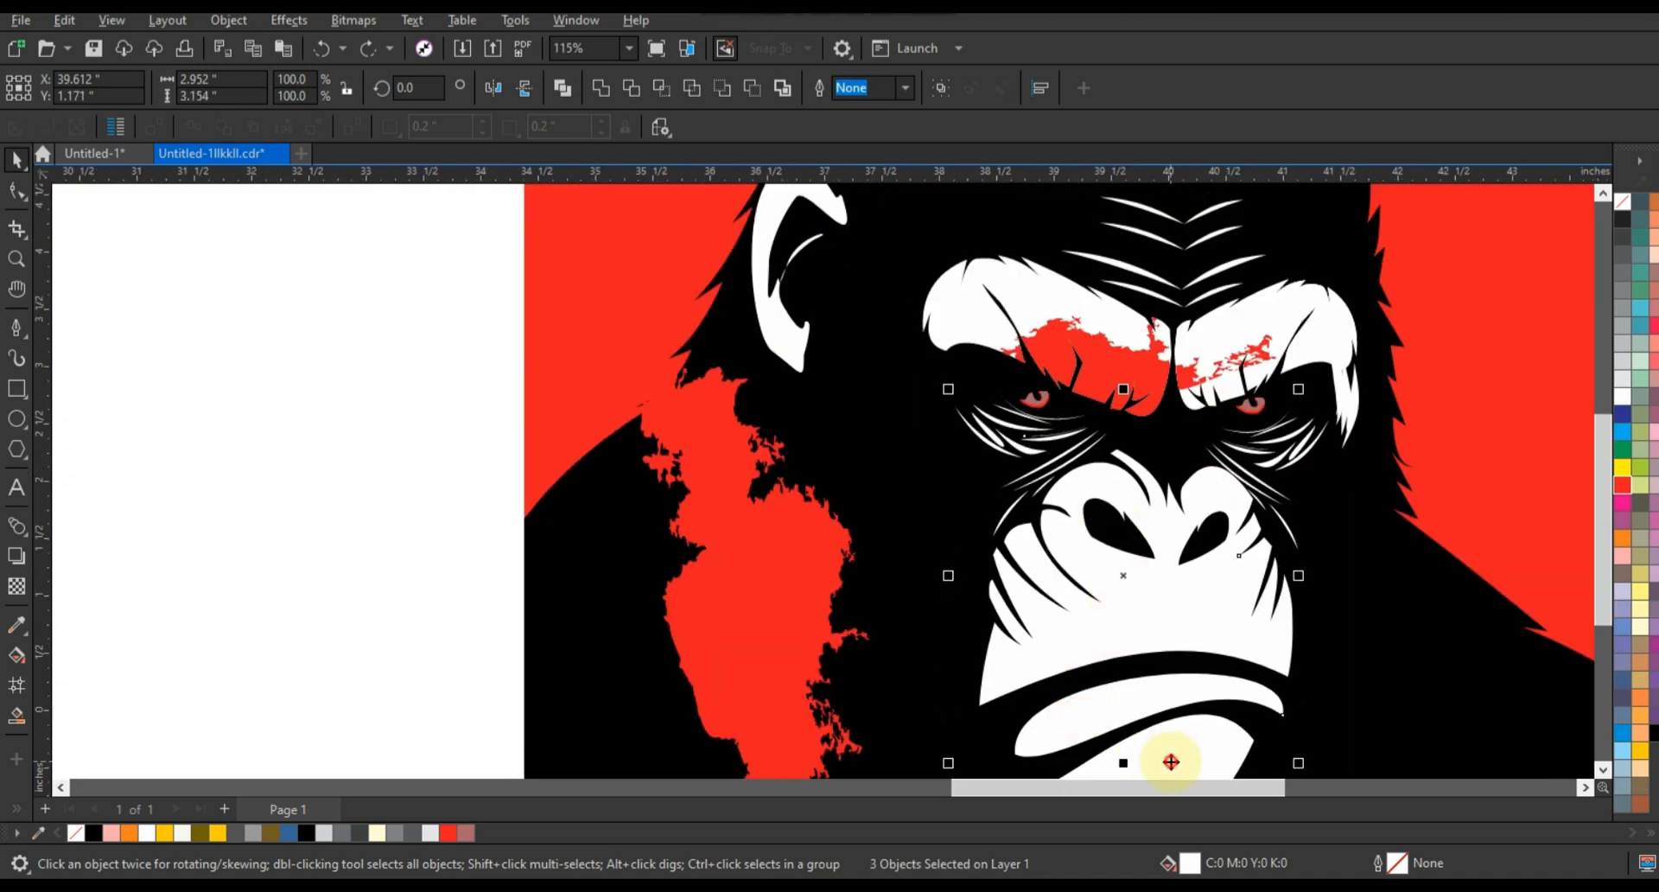
{"action": "left_click", "coordinate": [386, 337]}
Step: Enlarge the red brush shape to about 2.099 × 4.293 in over the muzzle's left side and PowerClip a copy inside the joined face shape
{"action": "scroll", "coordinate": [744, 458], "scroll_direction": "down", "scroll_amount": 2}
{"action": "left_click_drag", "start_coordinate": [751, 482], "coordinate": [883, 513]}
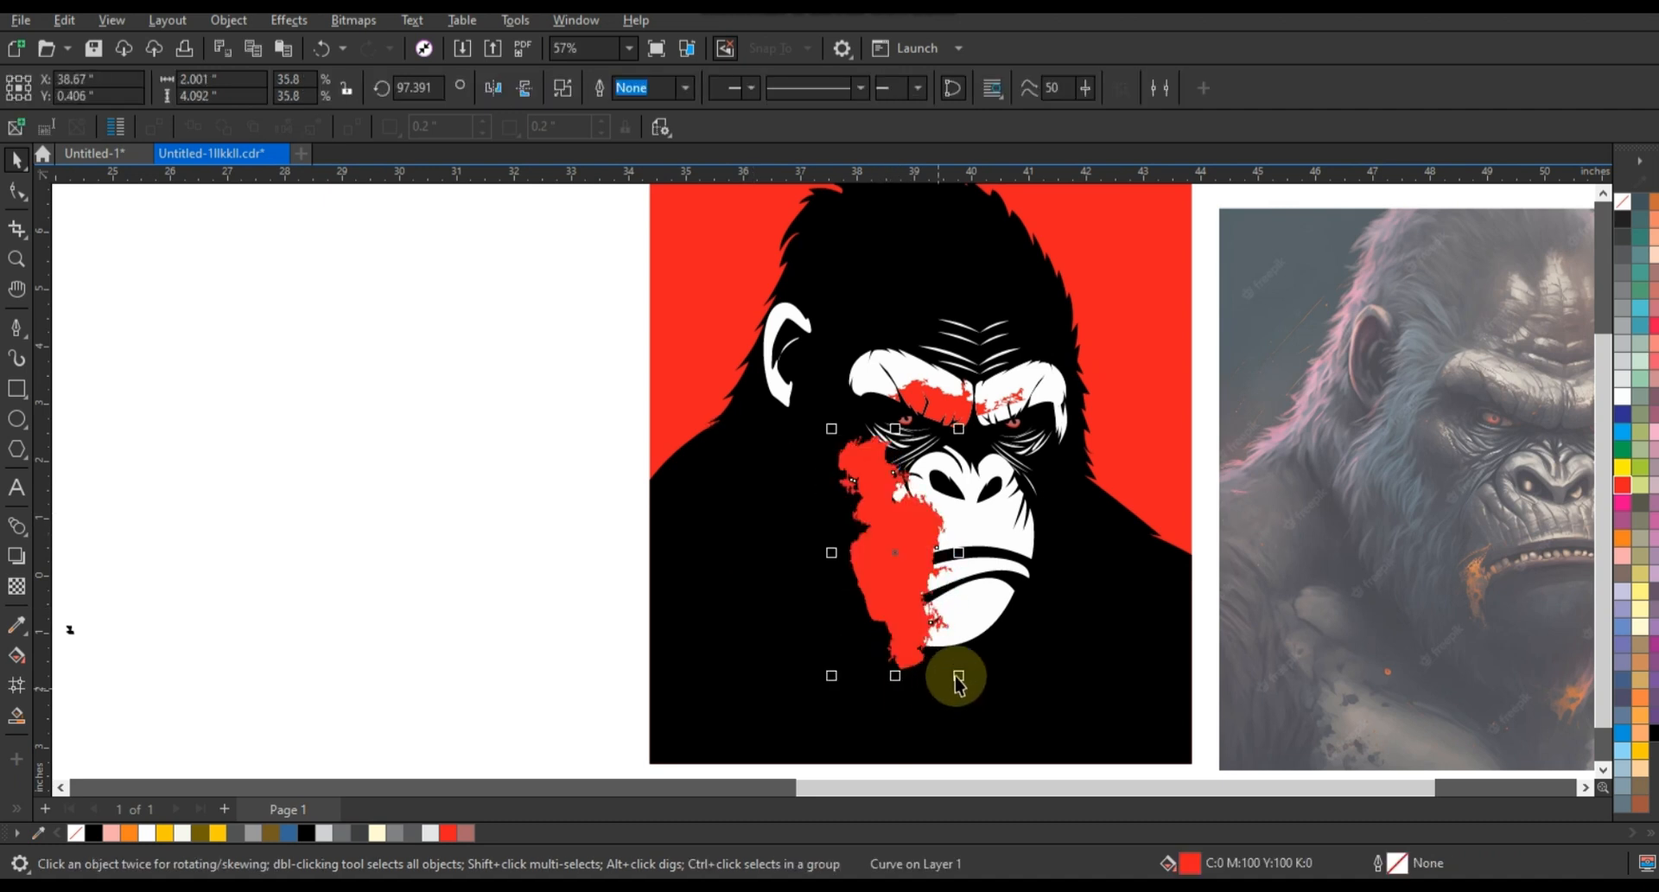
{"action": "left_click_drag", "start_coordinate": [958, 676], "coordinate": [964, 690]}
{"action": "left_click_drag", "start_coordinate": [881, 603], "coordinate": [877, 598]}
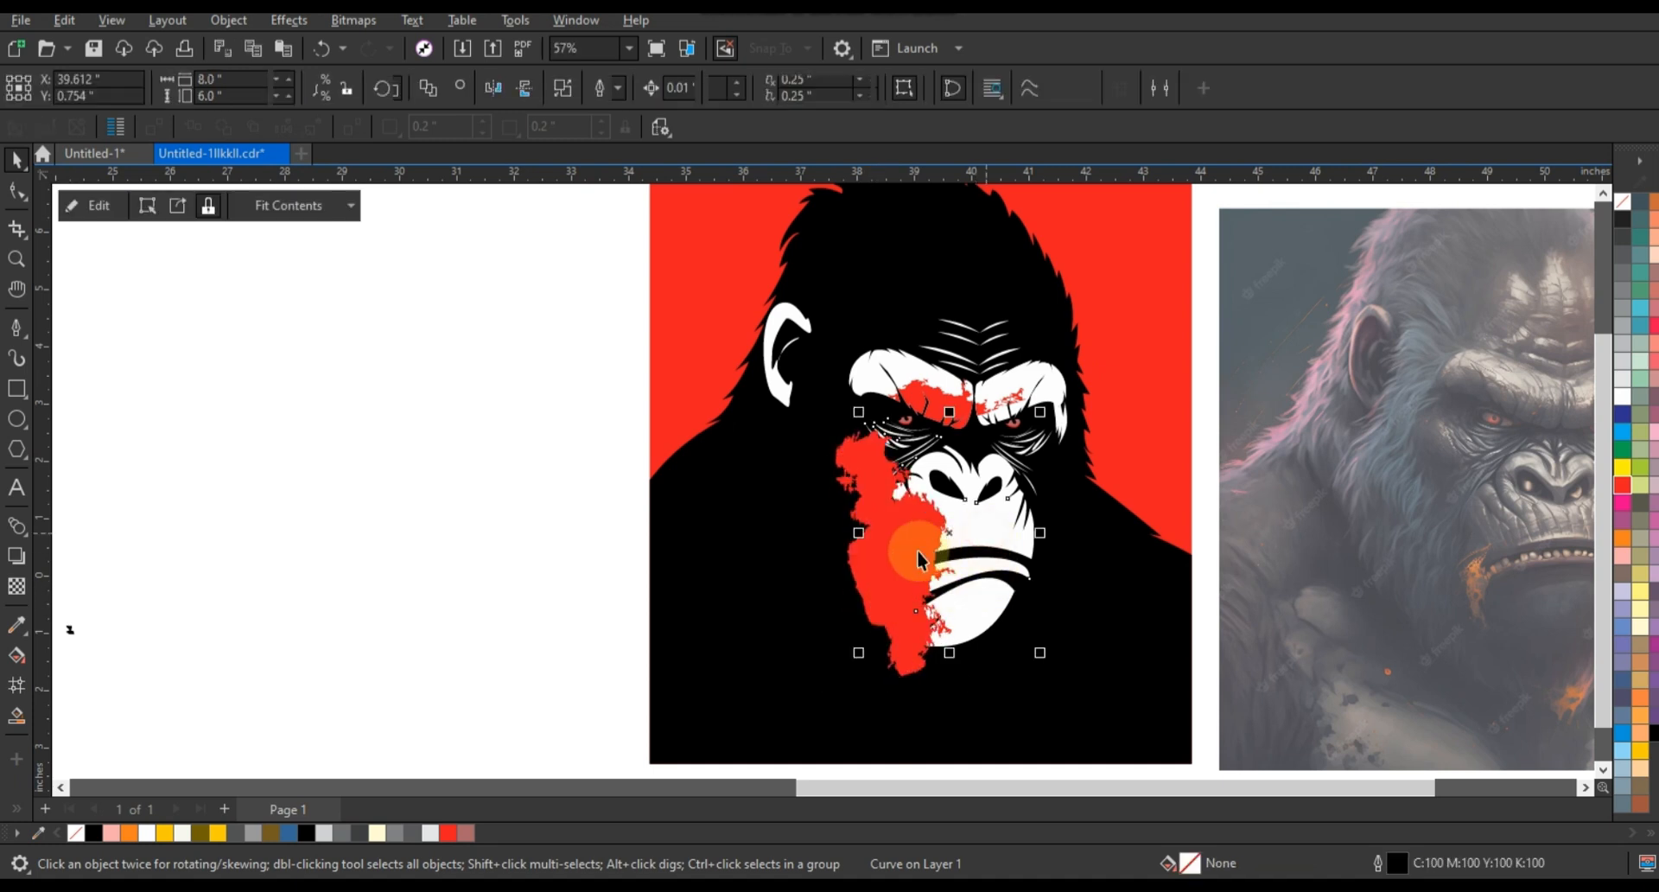
{"action": "left_click_drag", "start_coordinate": [916, 551], "coordinate": [773, 579]}
Step: Edit the face shape's PowerClip contents, shifting the red brush slightly down along the muzzle
{"action": "left_click", "coordinate": [994, 612]}
{"action": "scroll", "coordinate": [916, 527], "scroll_direction": "down", "scroll_amount": 1}
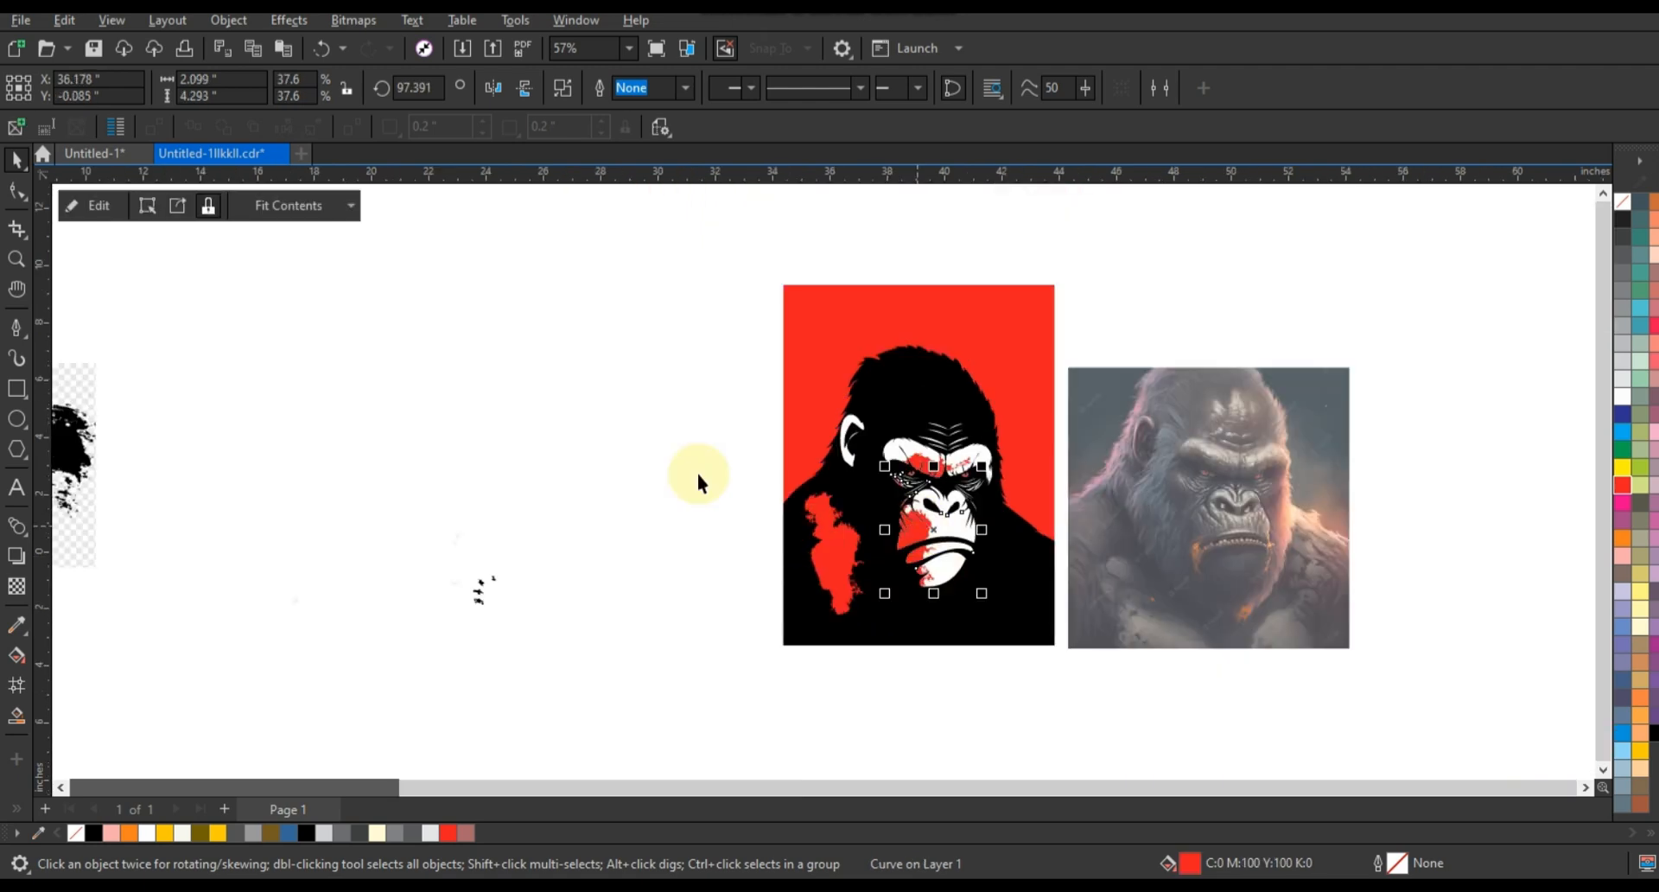
{"action": "left_click", "coordinate": [707, 267]}
{"action": "key", "text": "shift+F2"}
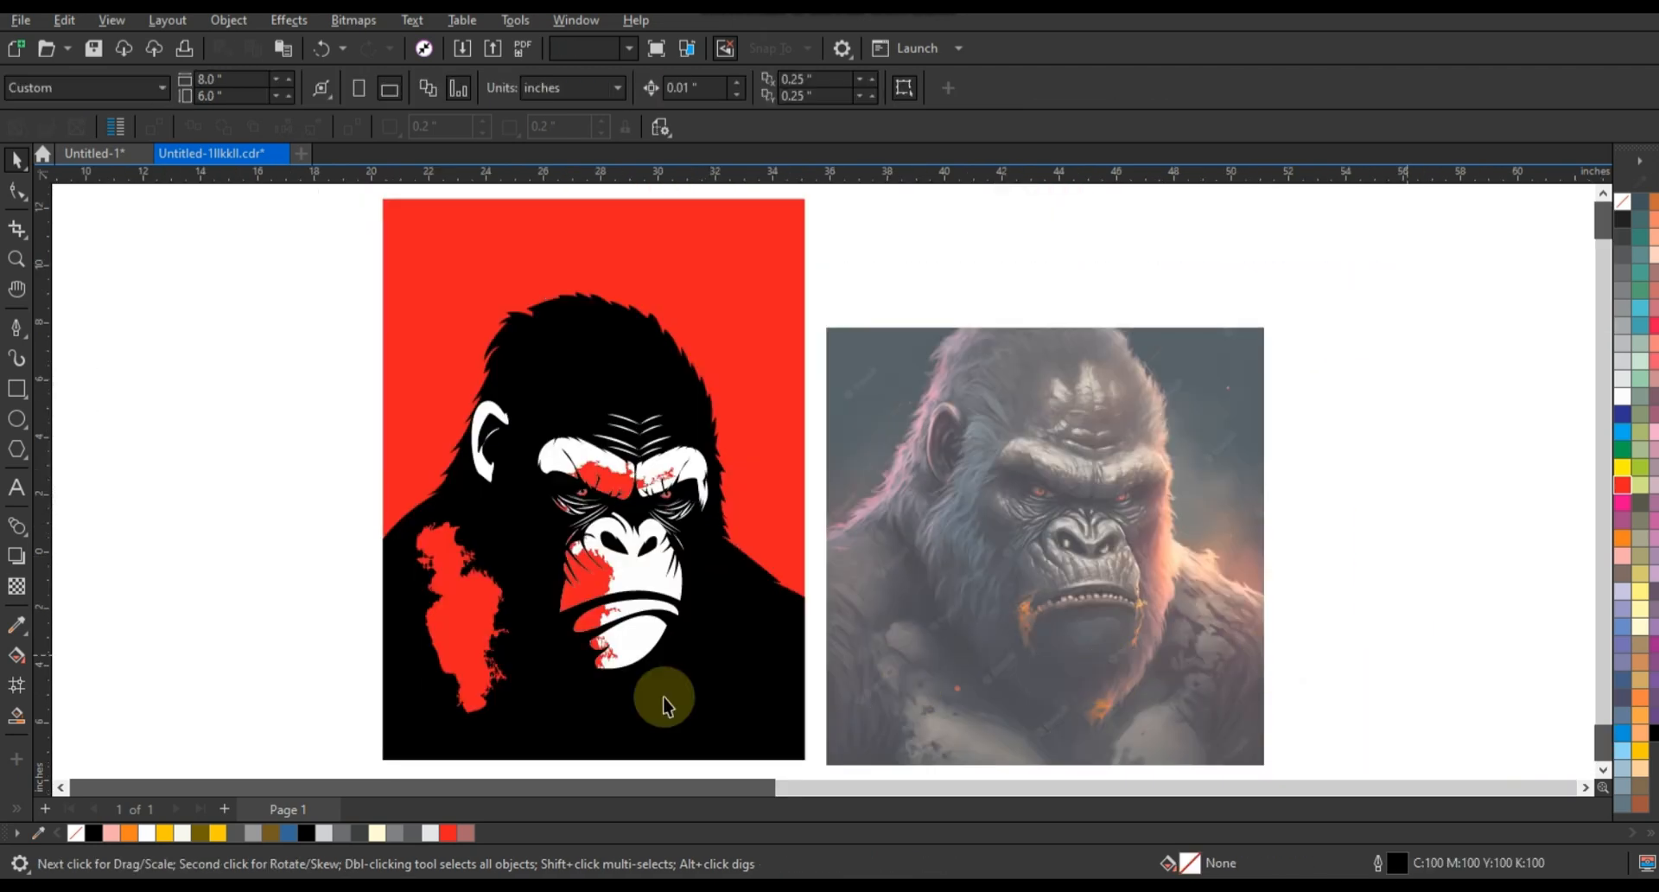
{"action": "double_click", "coordinate": [580, 586]}
{"action": "left_click_drag", "start_coordinate": [581, 593], "coordinate": [576, 621]}
{"action": "left_click", "coordinate": [347, 549], "text": "ctrl"}
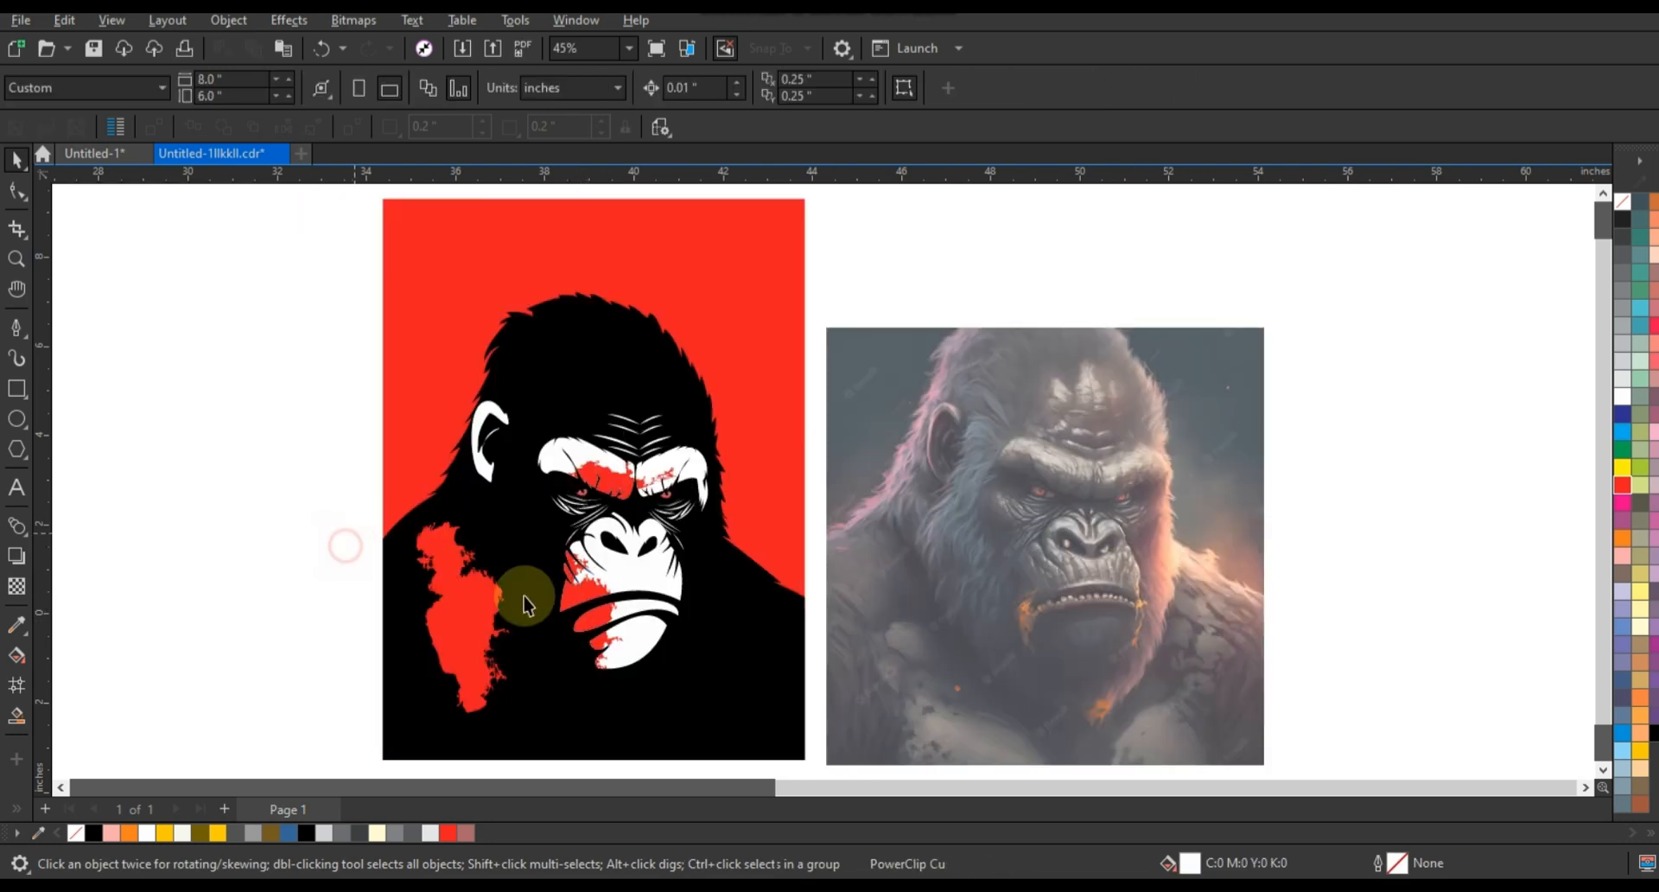
Step: Mirror the red brush inside the face shape's PowerClip horizontally, rotate it slightly and reposition it along the muzzle's left side
{"action": "double_click", "coordinate": [580, 617]}
{"action": "left_click", "coordinate": [563, 617]}
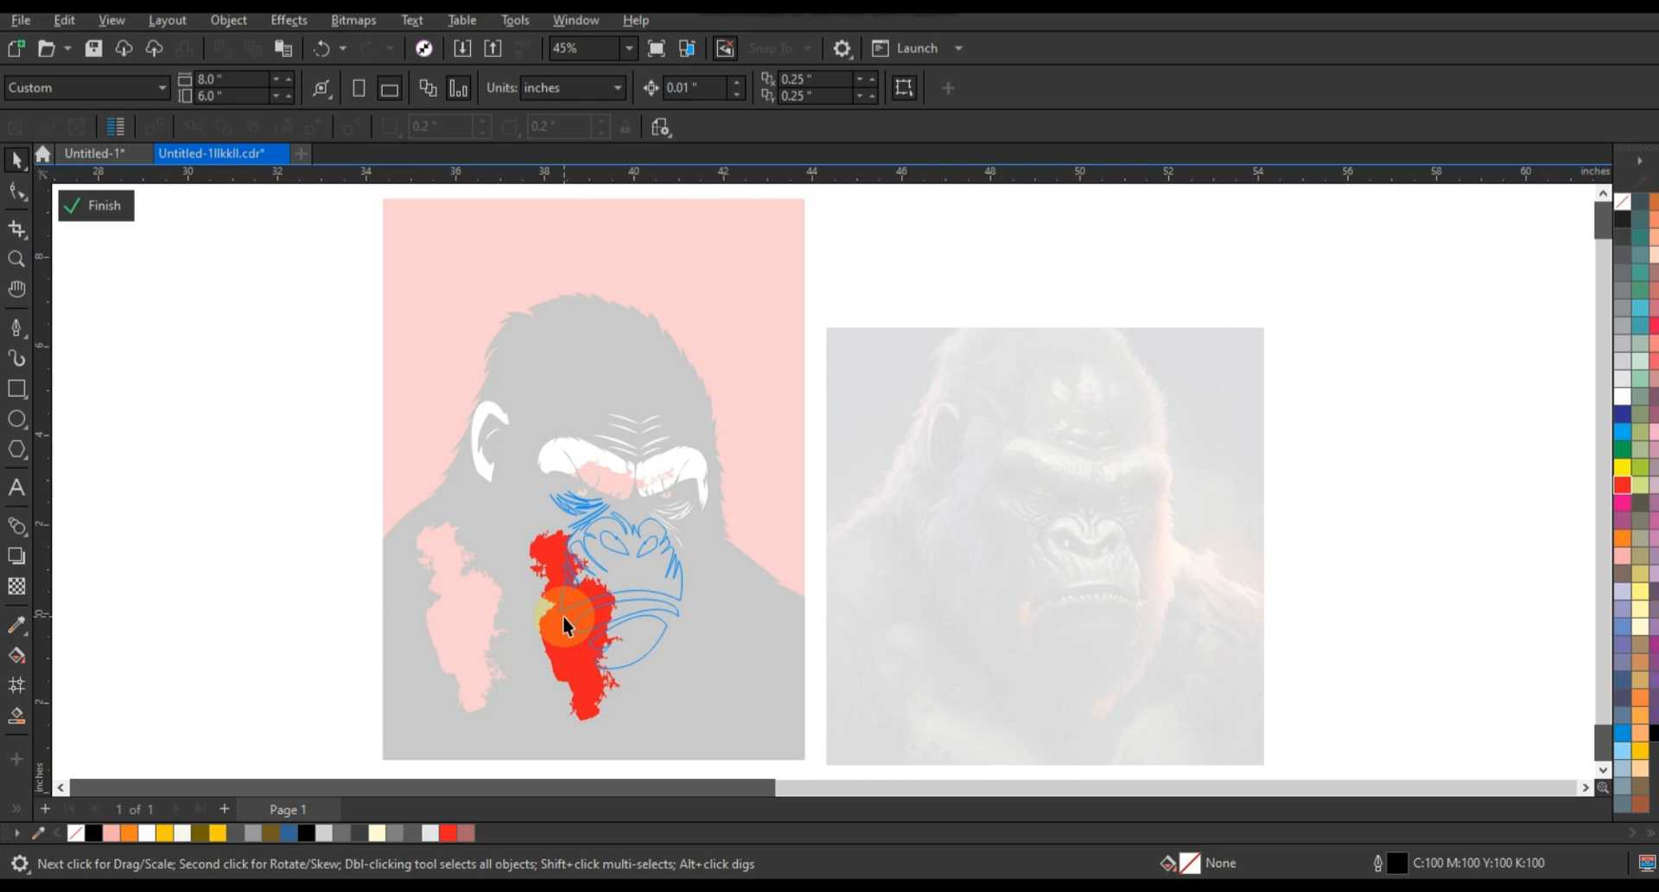
{"action": "left_click", "coordinate": [566, 622]}
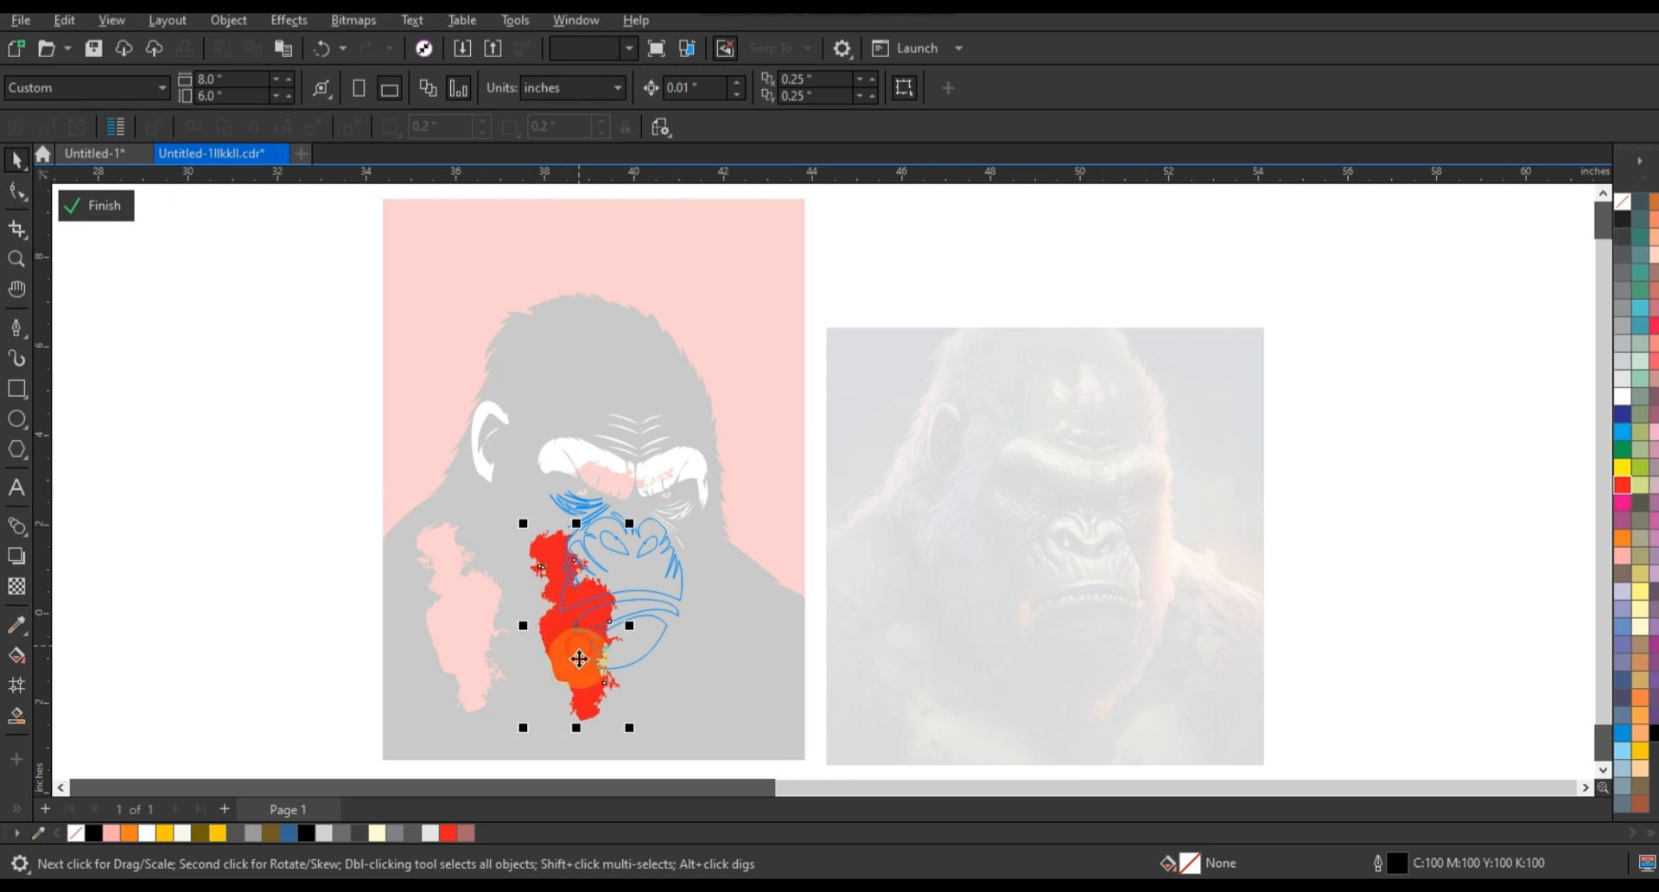
{"action": "left_click", "coordinate": [494, 96]}
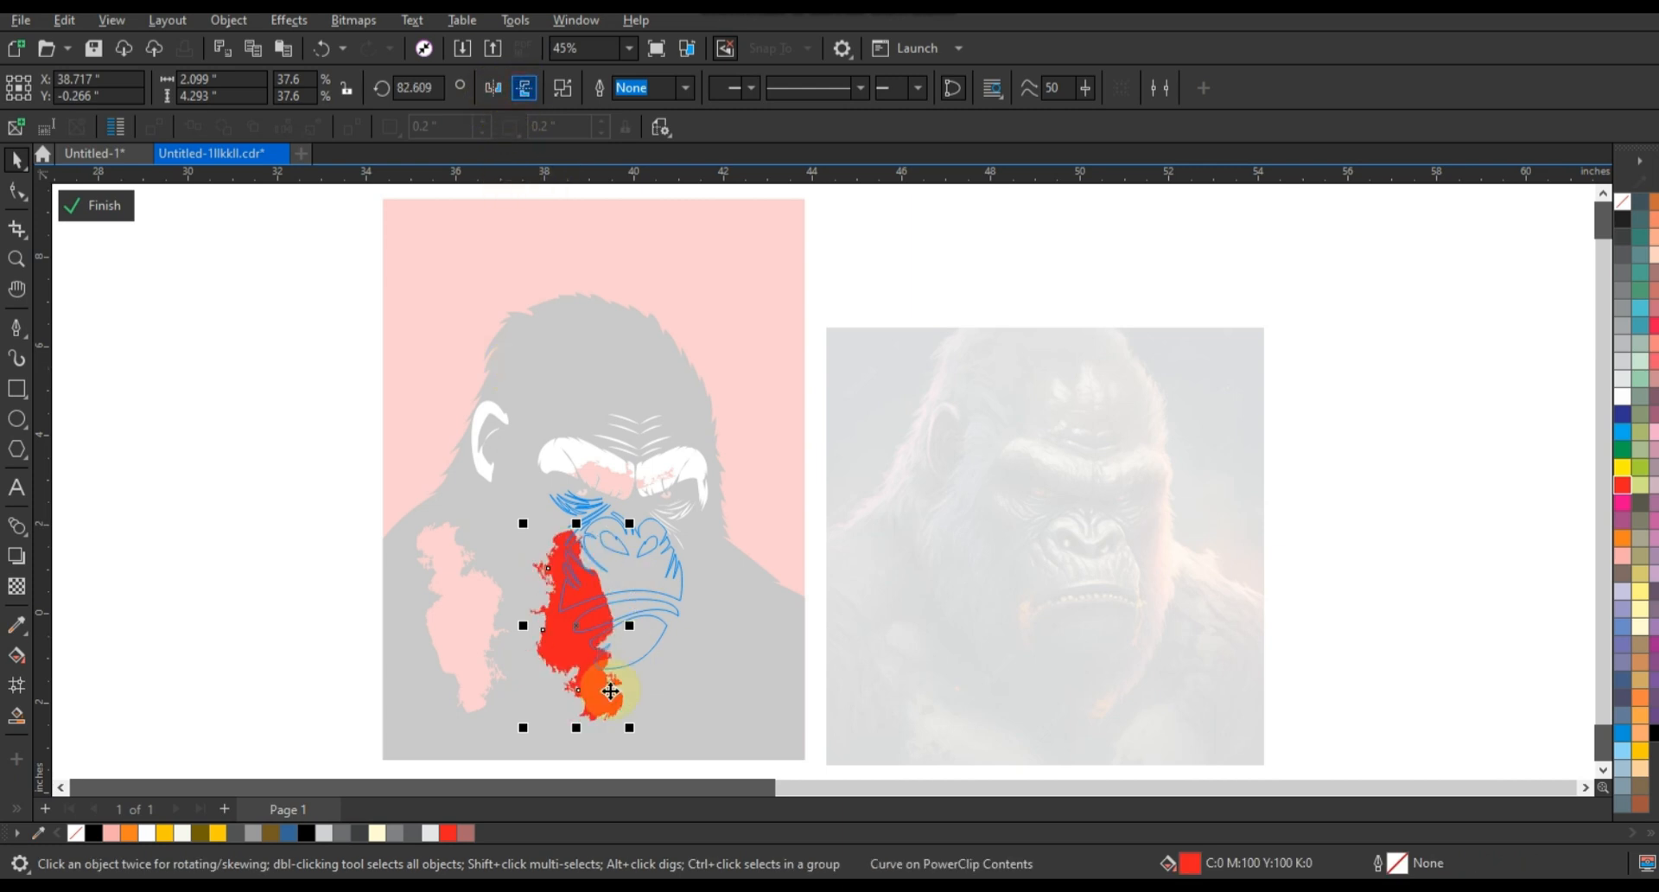
{"action": "left_click", "coordinate": [526, 86]}
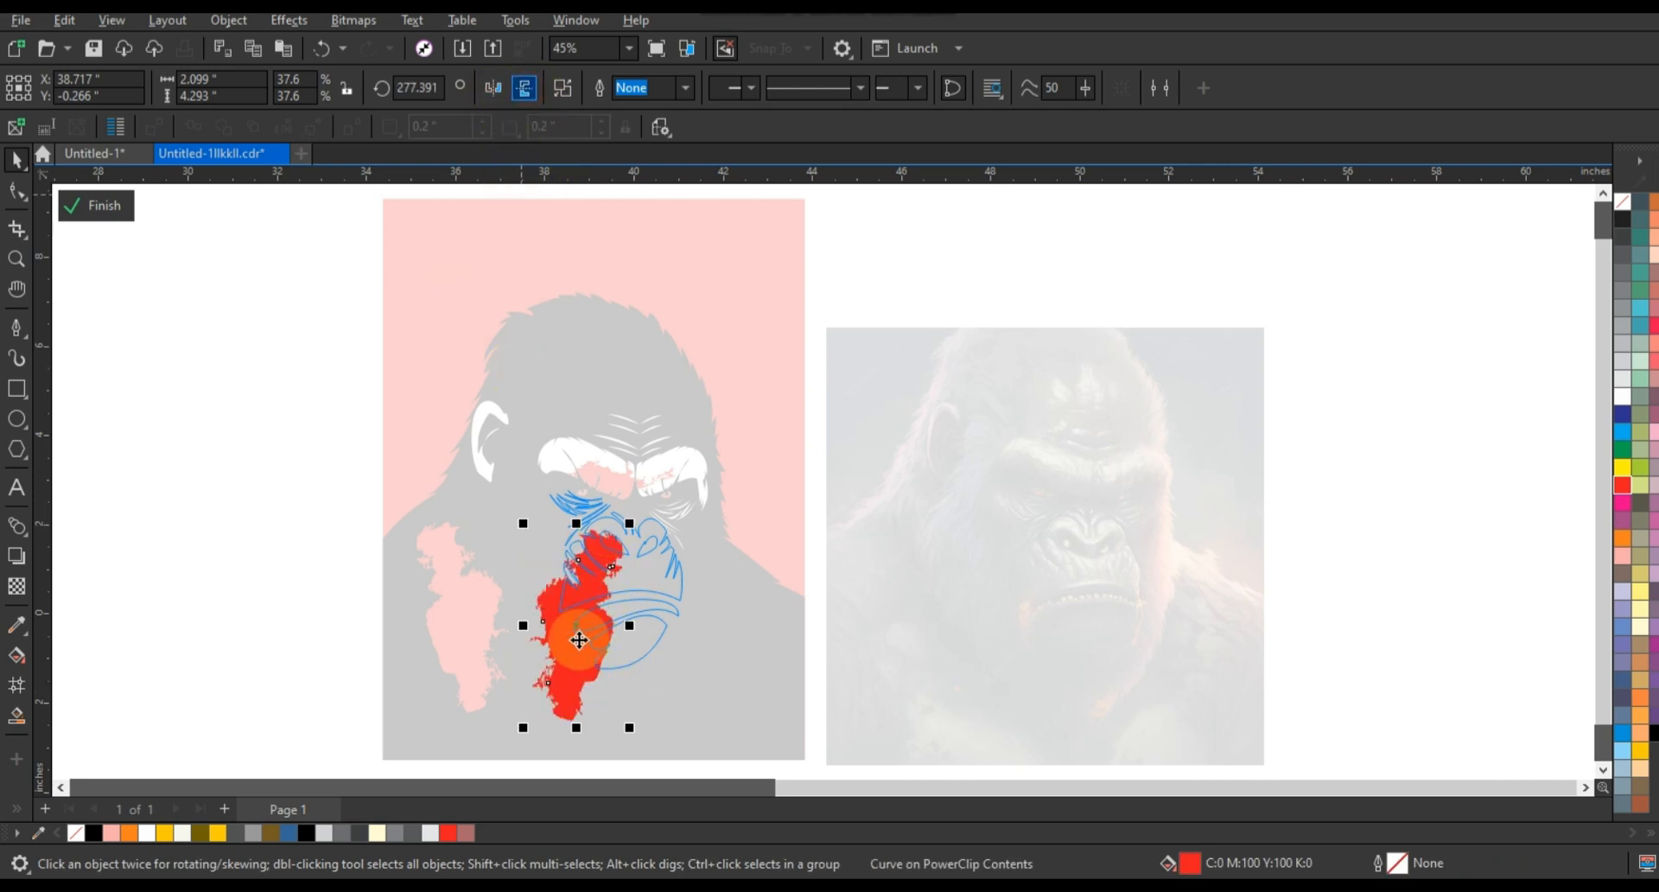
{"action": "left_click", "coordinate": [569, 665]}
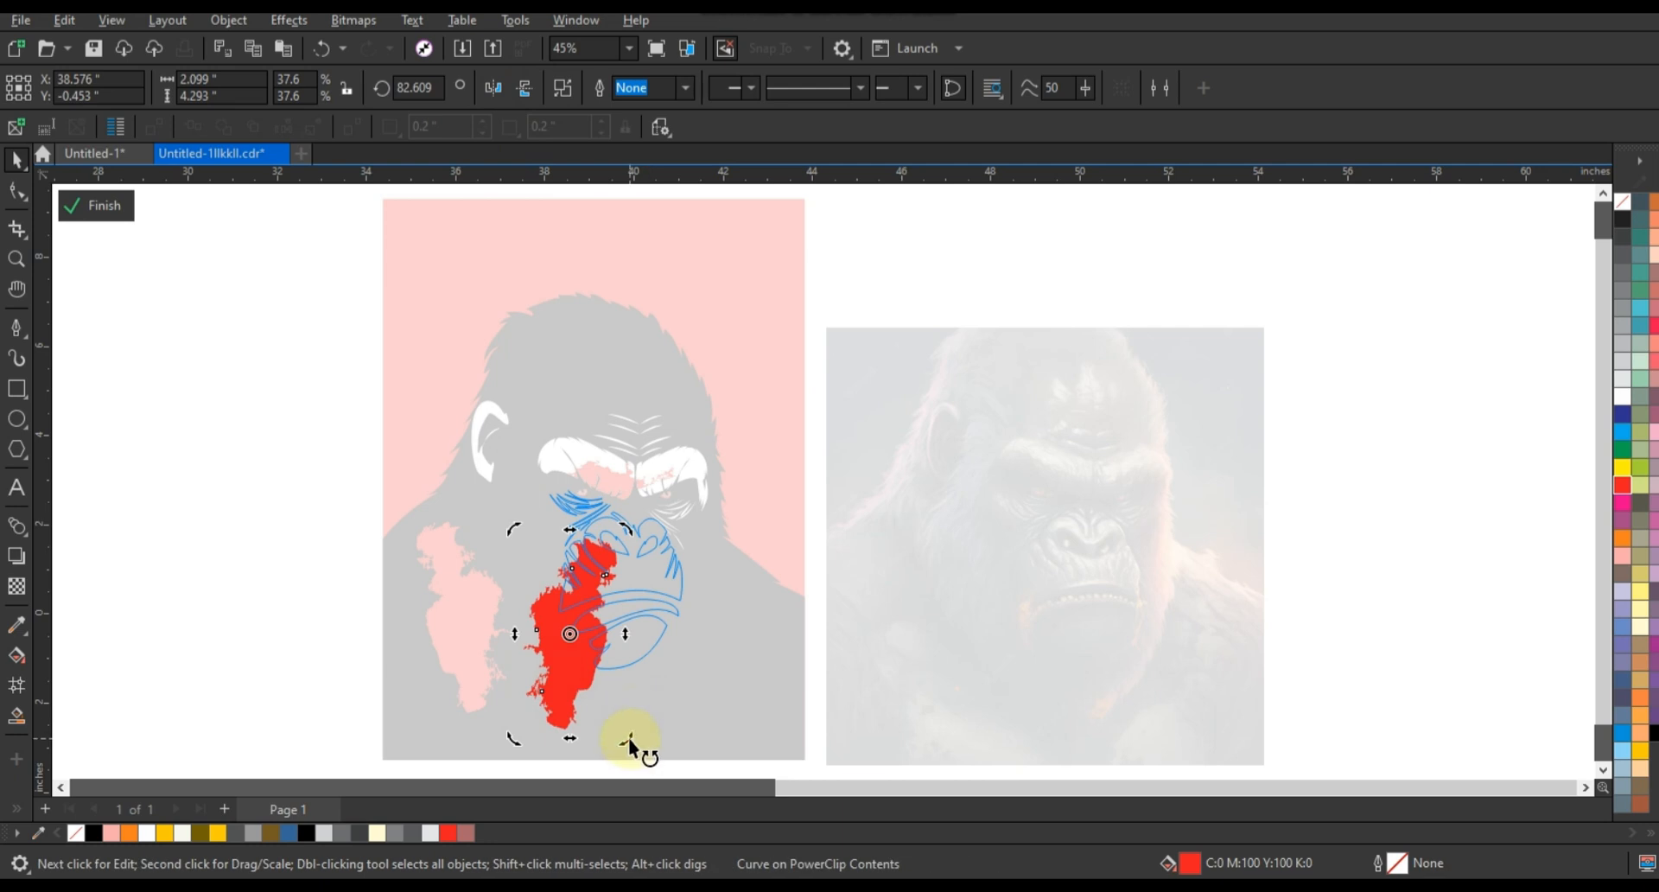
{"action": "left_click_drag", "start_coordinate": [635, 744], "coordinate": [655, 726]}
{"action": "left_click_drag", "start_coordinate": [578, 684], "coordinate": [575, 686]}
{"action": "left_click", "coordinate": [364, 543], "text": "ctrl"}
{"action": "left_click", "coordinate": [358, 499]}
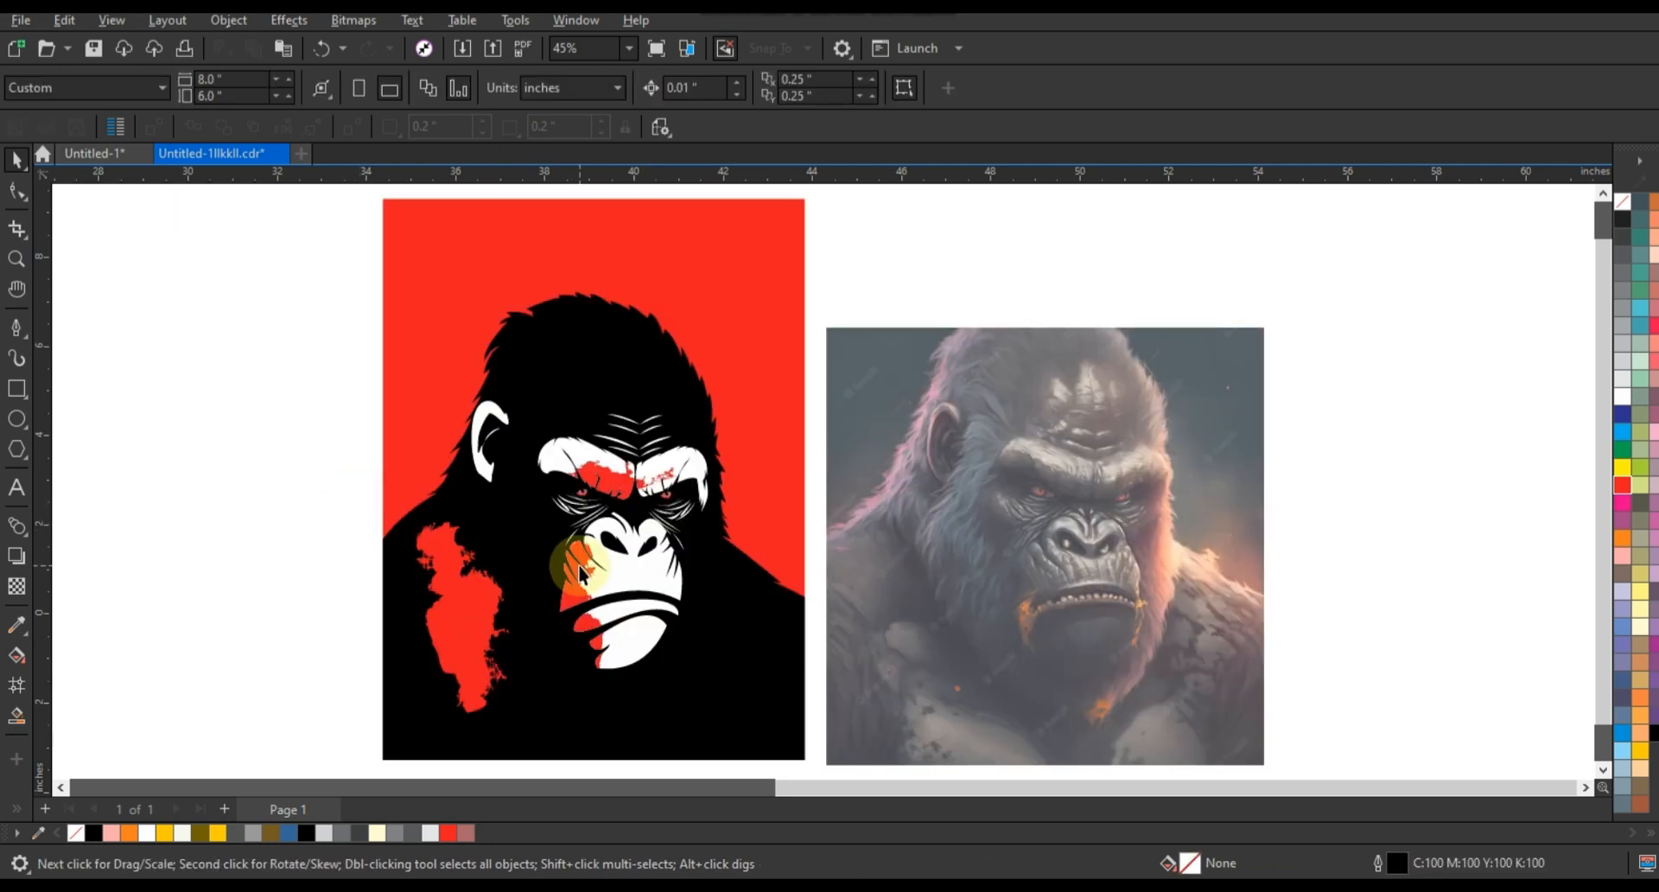
Step: Move the red brush shape from the shoulder to the empty area beside the artwork and create a mirrored copy of it
{"action": "left_click_drag", "start_coordinate": [579, 572], "coordinate": [448, 558]}
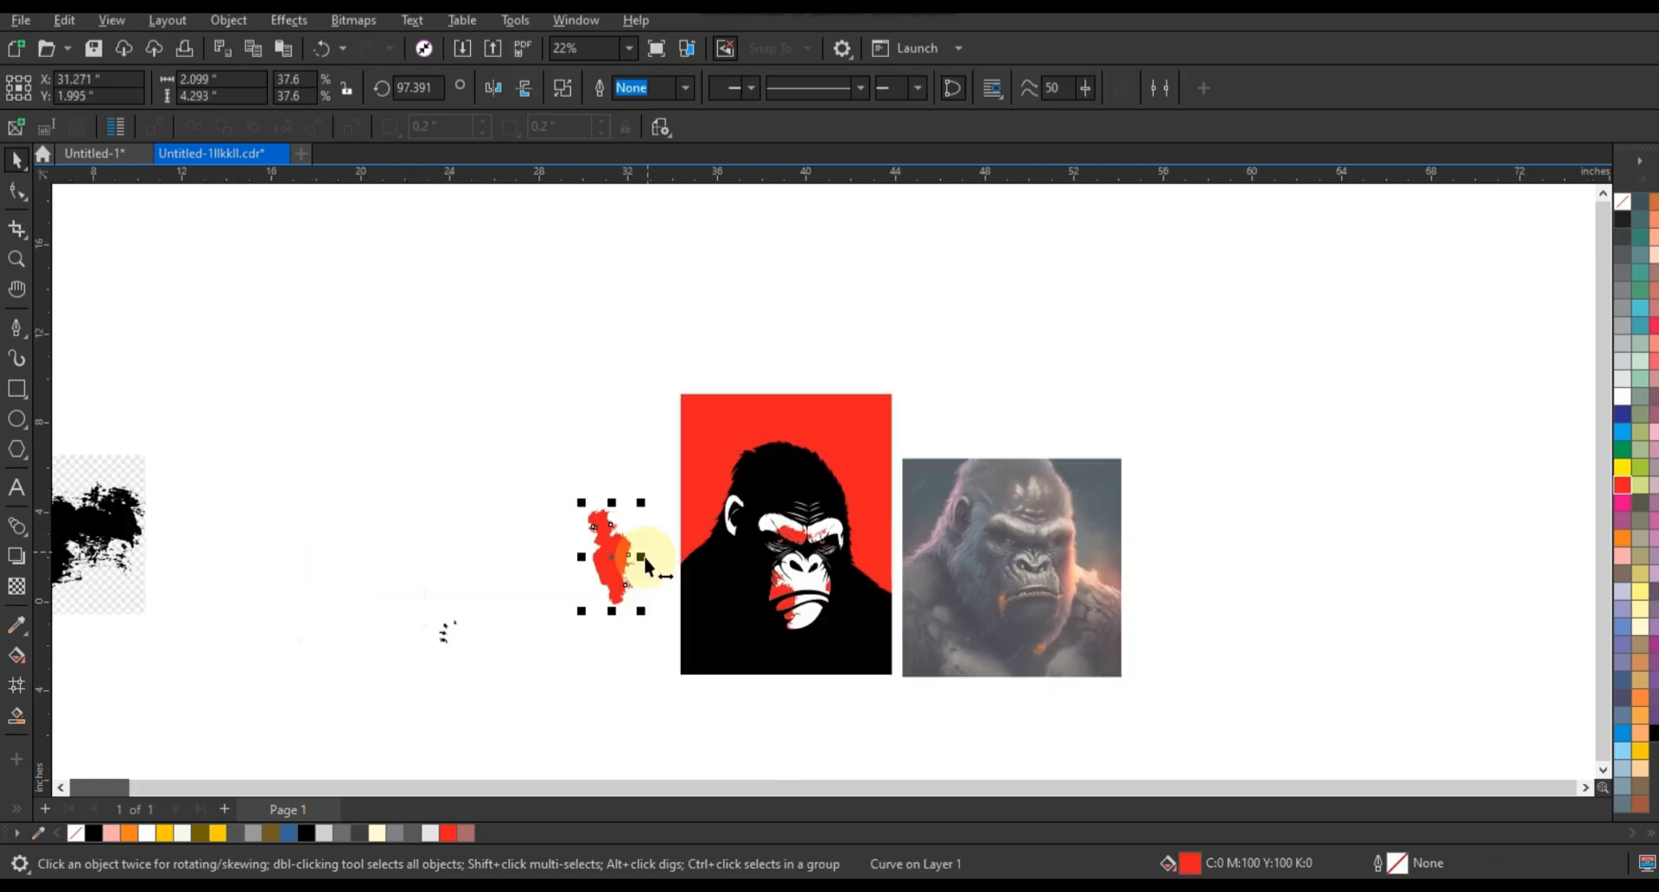
{"action": "left_click_drag", "start_coordinate": [642, 557], "coordinate": [608, 607]}
{"action": "left_click", "coordinate": [572, 572]}
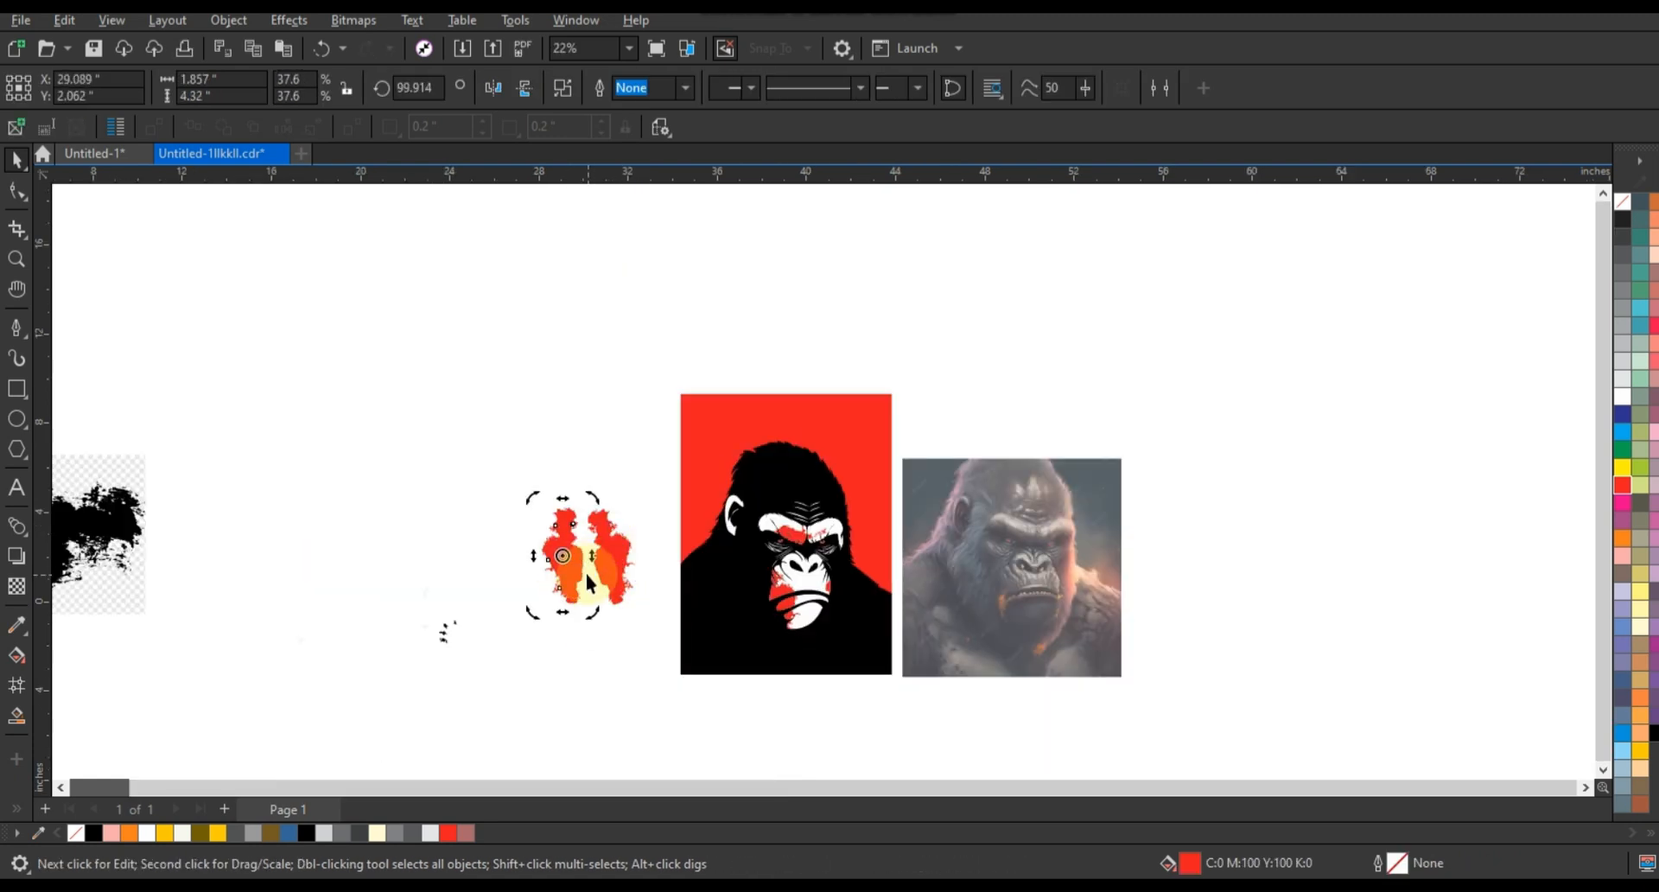
Step: Overlap the two mirrored brush shapes and weld them into one splatter about 3.131 × 4.426 in
{"action": "left_click", "coordinate": [588, 581]}
{"action": "left_click", "coordinate": [605, 574], "text": "shift"}
{"action": "scroll", "coordinate": [605, 574], "scroll_direction": "up", "scroll_amount": 3}
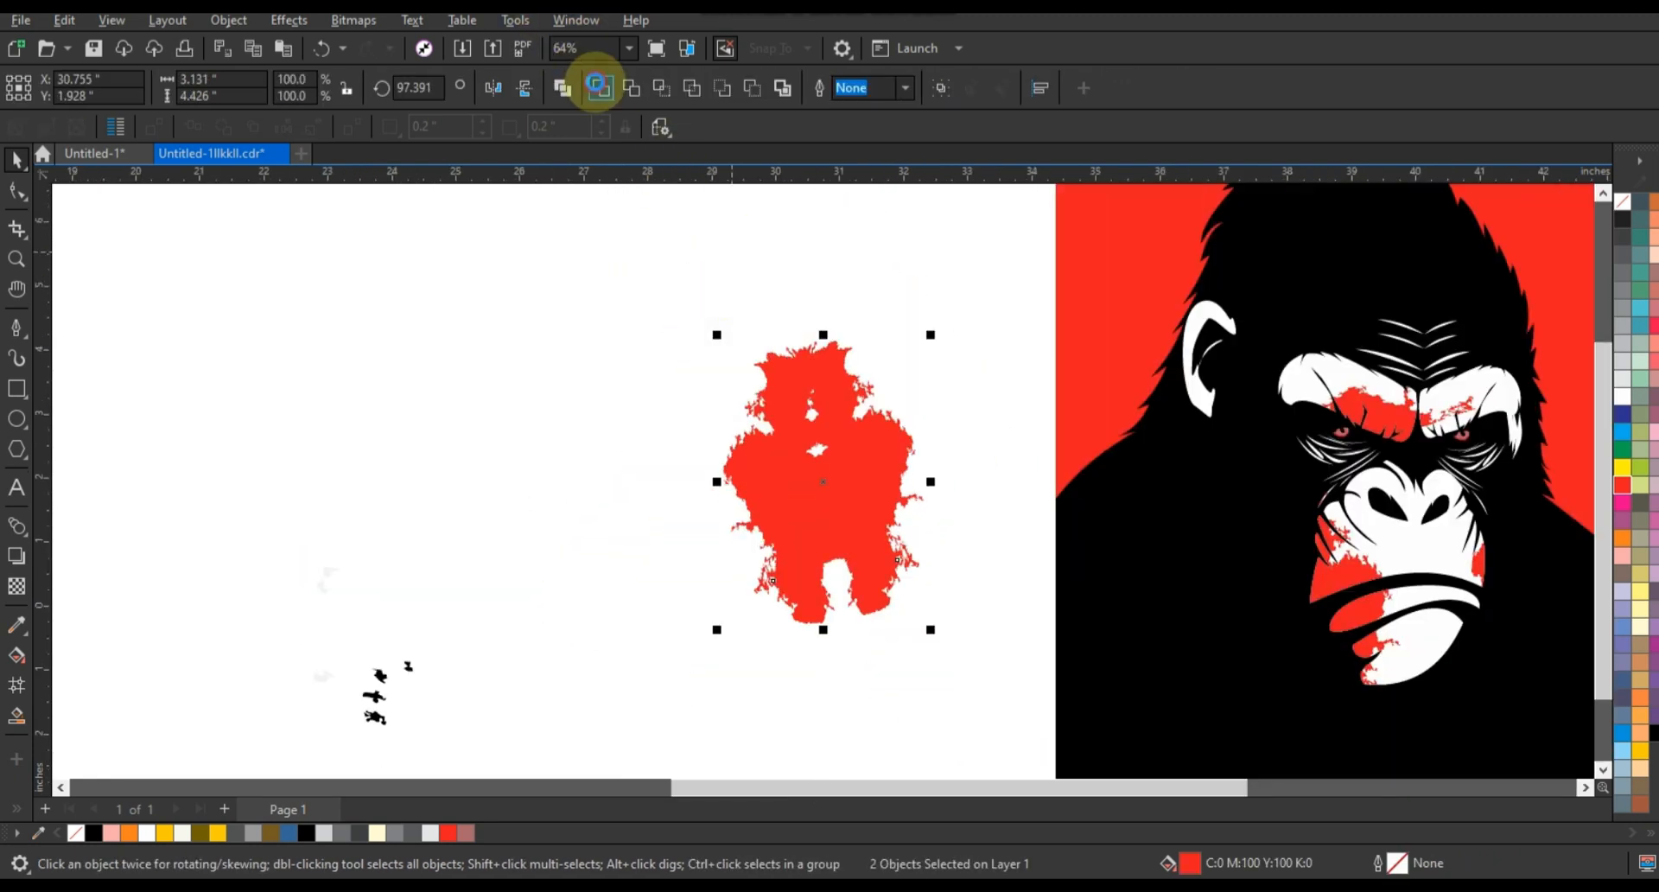
{"action": "left_click", "coordinate": [583, 280]}
Step: Move the welded splatter's outer silhouette aside and delete the pieces left behind
{"action": "left_click_drag", "start_coordinate": [747, 444], "coordinate": [588, 444]}
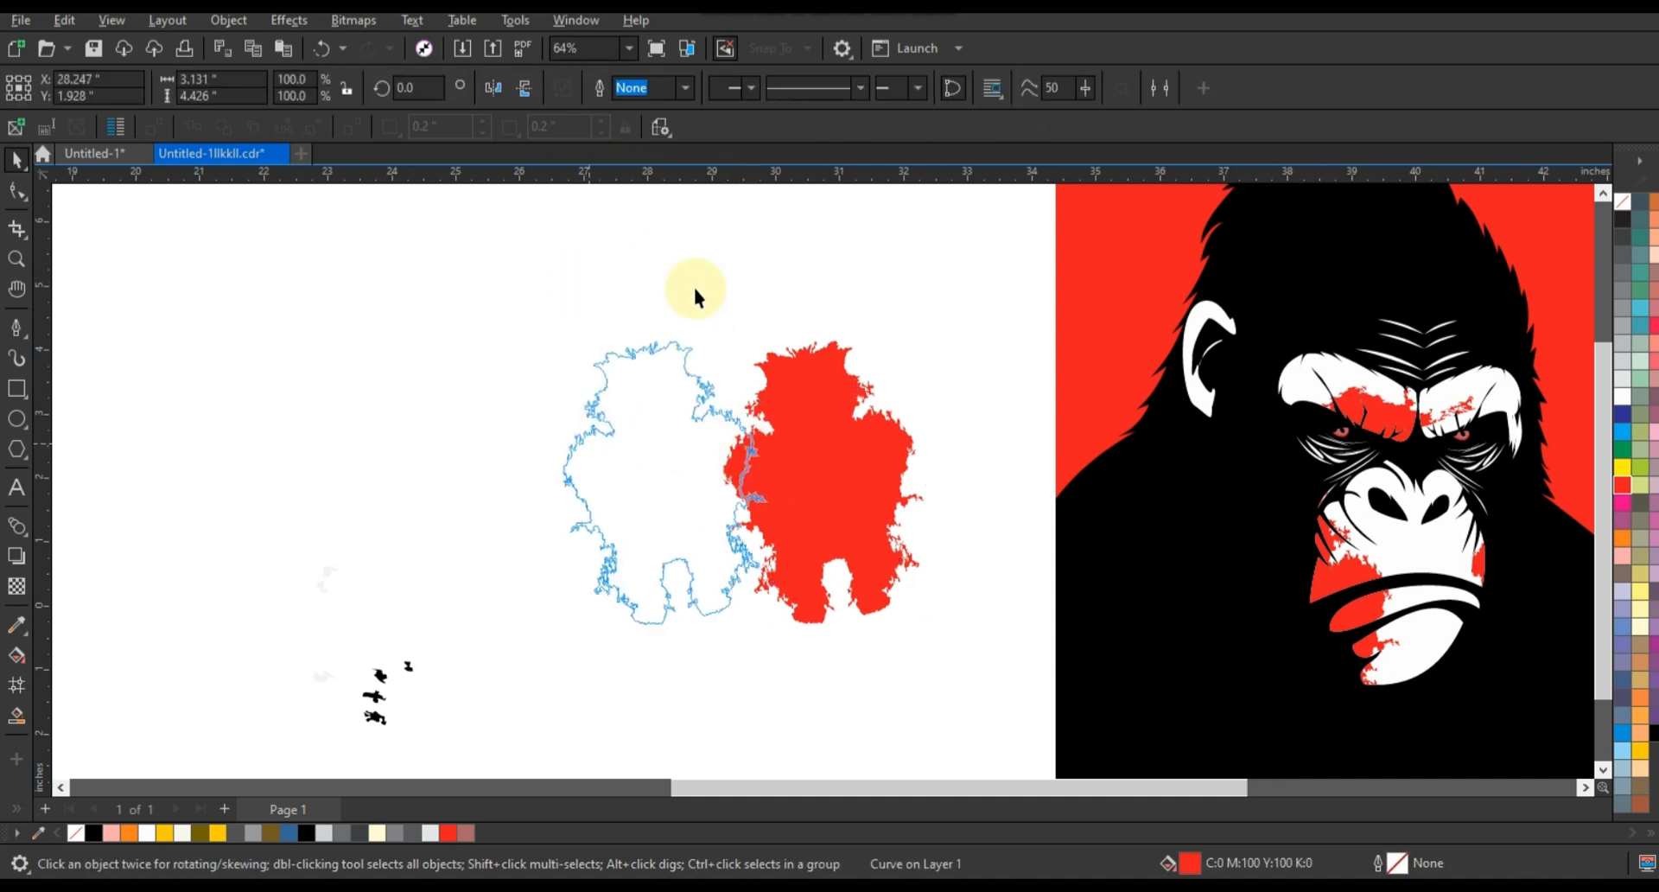
{"action": "left_click_drag", "start_coordinate": [697, 296], "coordinate": [951, 635]}
{"action": "key", "text": "Delete"}
Step: Overlap a copy of the splatter mirrored both horizontally and vertically, and weld it with the original
{"action": "left_click_drag", "start_coordinate": [703, 453], "coordinate": [596, 468]}
{"action": "left_click", "coordinate": [496, 89]}
{"action": "left_click", "coordinate": [524, 90]}
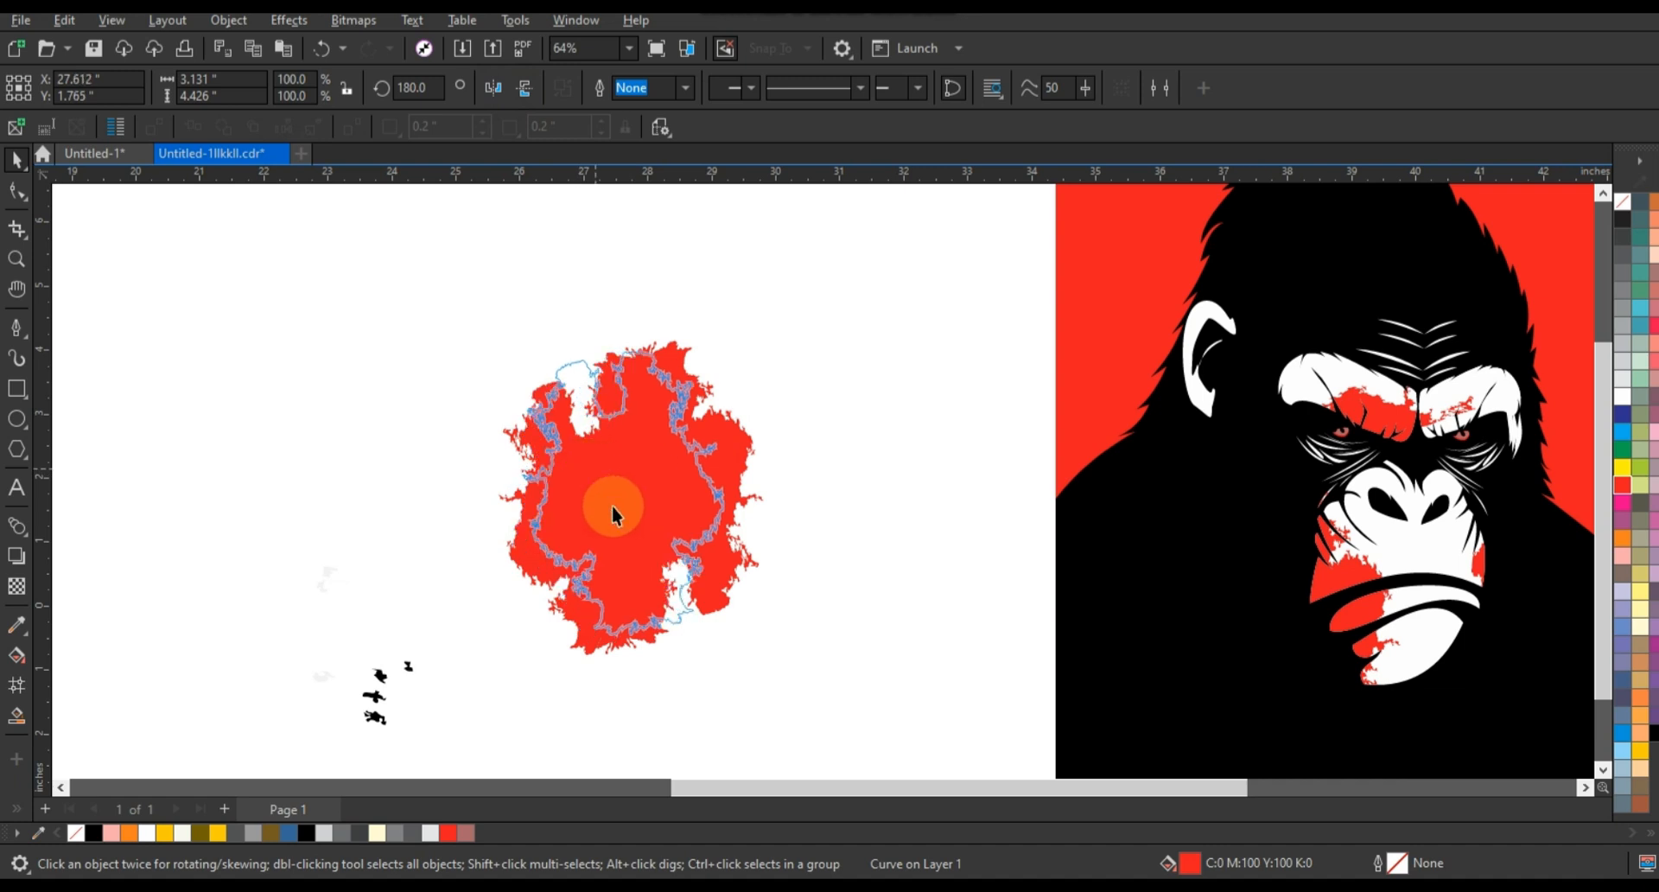
{"action": "left_click", "coordinate": [733, 448], "text": "shift"}
{"action": "left_click", "coordinate": [611, 87]}
Step: Enlarge the welded splatter to about 8.015 × 9.765 in and delete the stray black specks beside it
{"action": "scroll", "coordinate": [811, 540], "scroll_direction": "down", "scroll_amount": 1}
{"action": "left_click", "coordinate": [803, 586]}
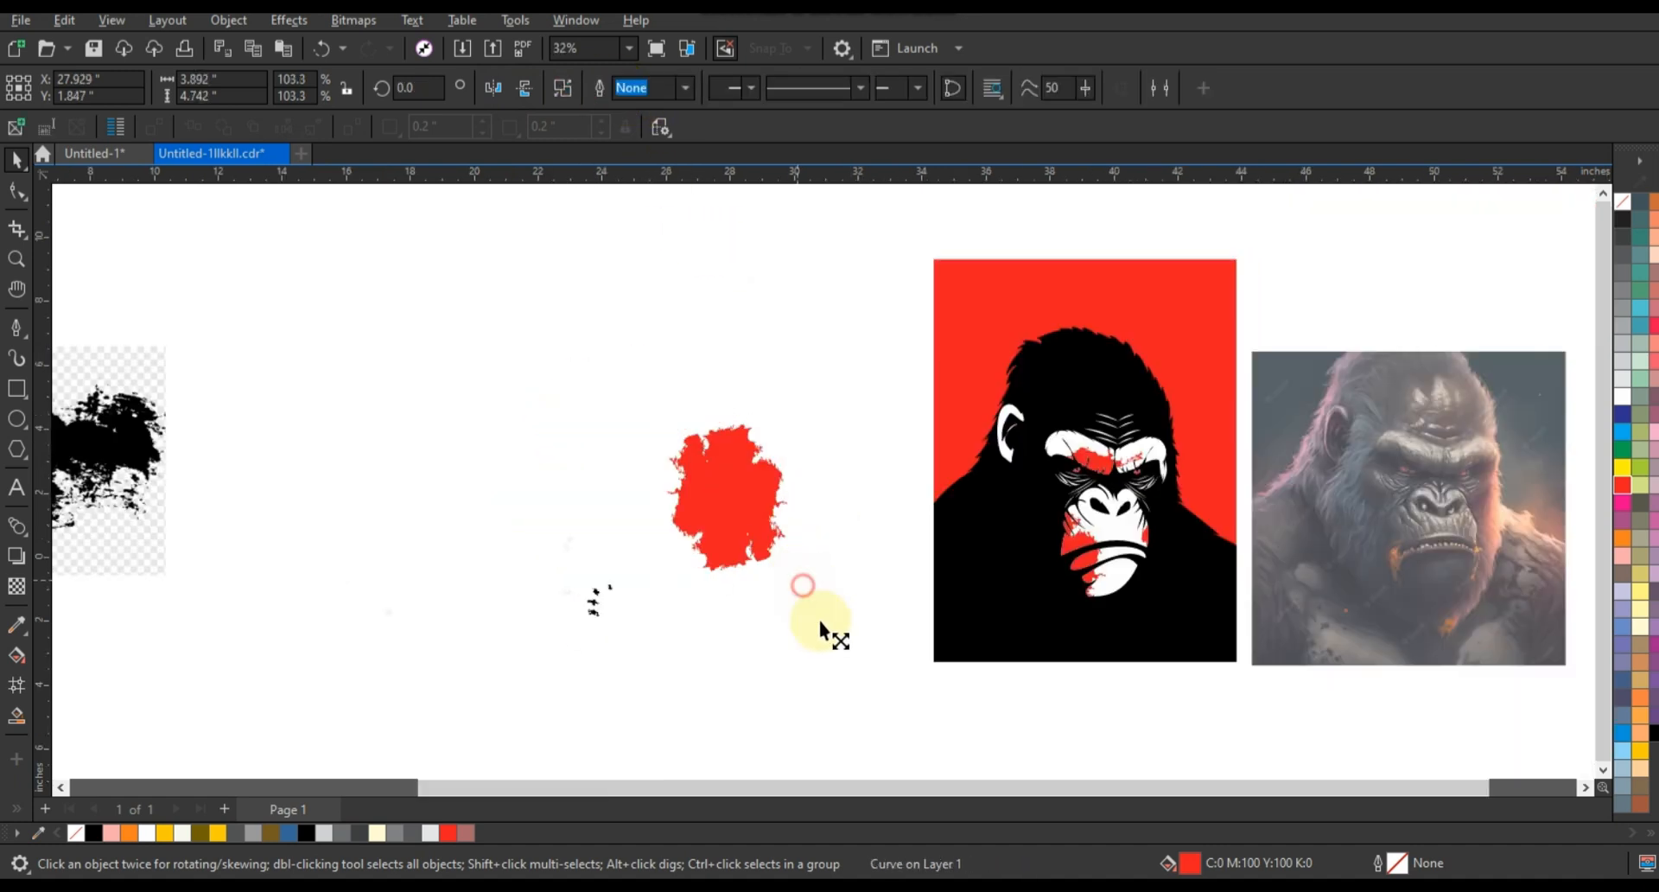
{"action": "left_click_drag", "start_coordinate": [819, 619], "coordinate": [863, 662]}
{"action": "left_click_drag", "start_coordinate": [555, 537], "coordinate": [635, 635]}
{"action": "key", "text": "Delete"}
Step: Copy the gorilla without its red background onto the splatter, scale the copy down slightly and adjust its position
{"action": "left_click_drag", "start_coordinate": [878, 308], "coordinate": [1274, 723]}
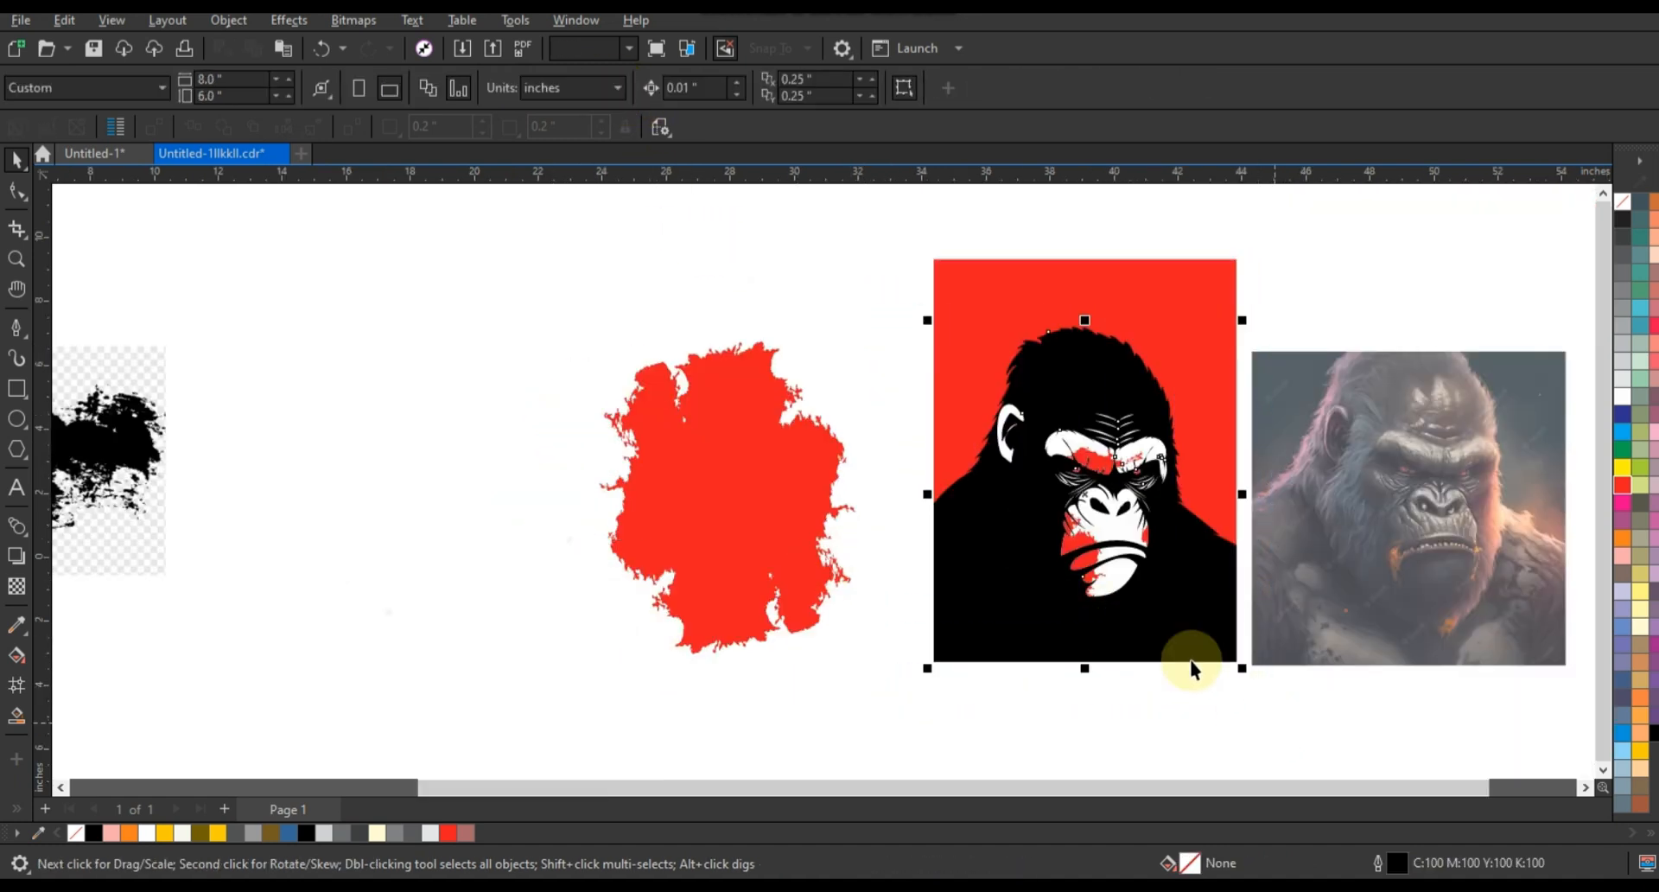
{"action": "left_click_drag", "start_coordinate": [1109, 521], "coordinate": [762, 547]}
{"action": "right_click", "coordinate": [762, 547]}
{"action": "left_click_drag", "start_coordinate": [898, 345], "coordinate": [865, 381]}
{"action": "left_click_drag", "start_coordinate": [797, 514], "coordinate": [791, 520]}
{"action": "left_click_drag", "start_coordinate": [859, 387], "coordinate": [866, 379]}
{"action": "left_click_drag", "start_coordinate": [826, 592], "coordinate": [822, 584]}
Step: PowerClip the gorilla copy inside the red splatter
{"action": "key", "text": "alt+p"}
{"action": "left_click", "coordinate": [833, 451]}
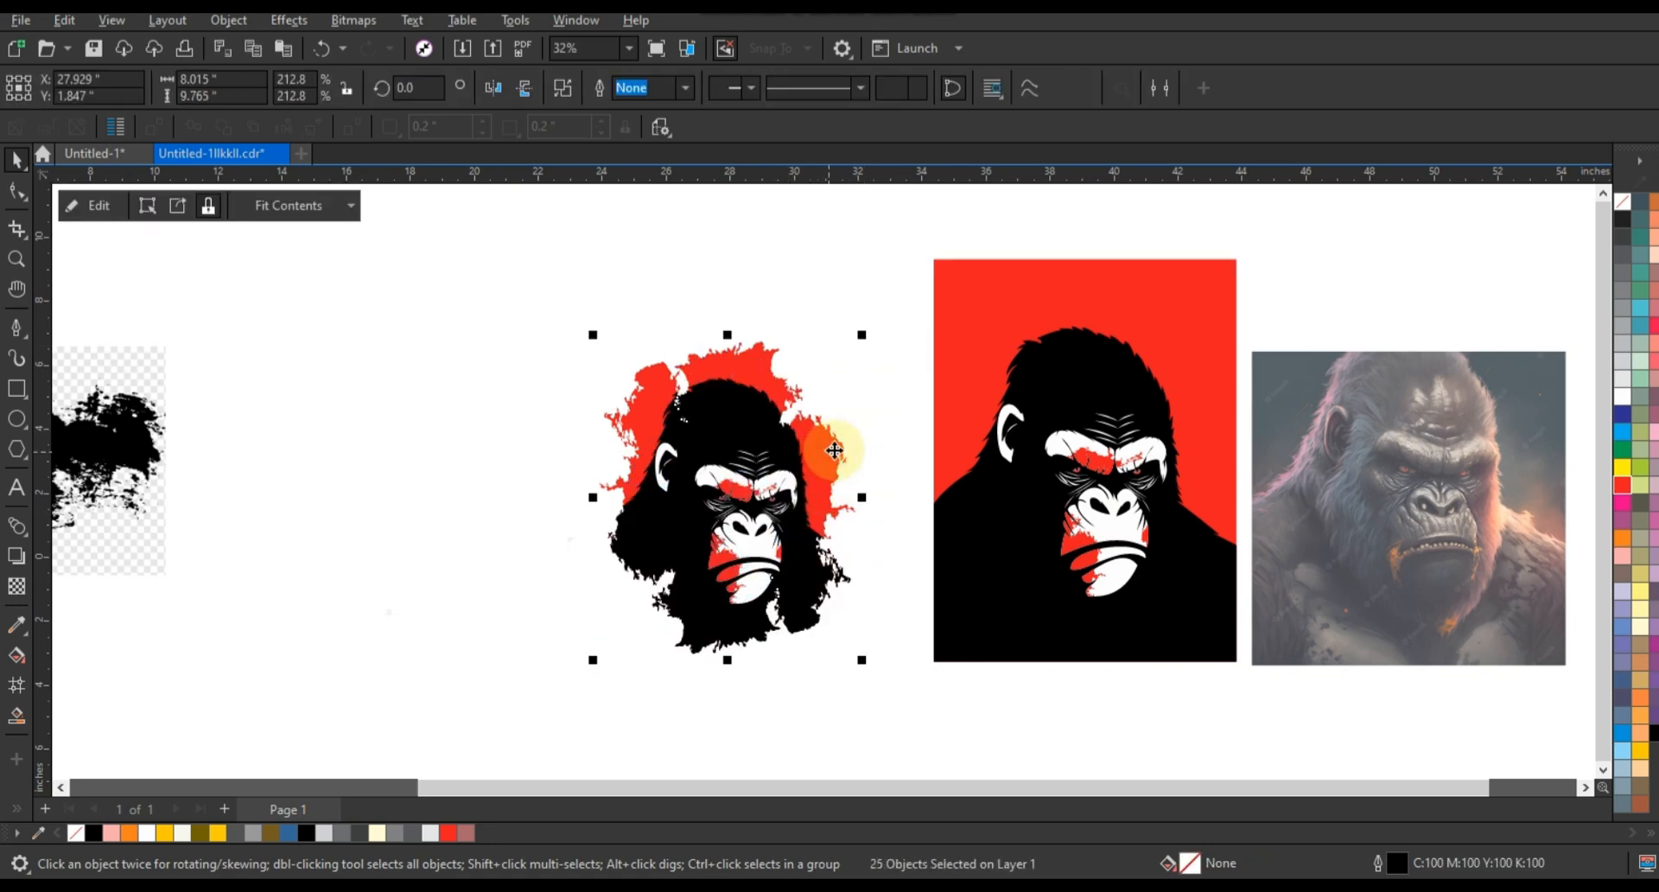
{"action": "left_click", "coordinate": [879, 437]}
{"action": "left_click", "coordinate": [833, 502]}
{"action": "key", "text": "shift+F2"}
{"action": "key", "text": "Escape"}
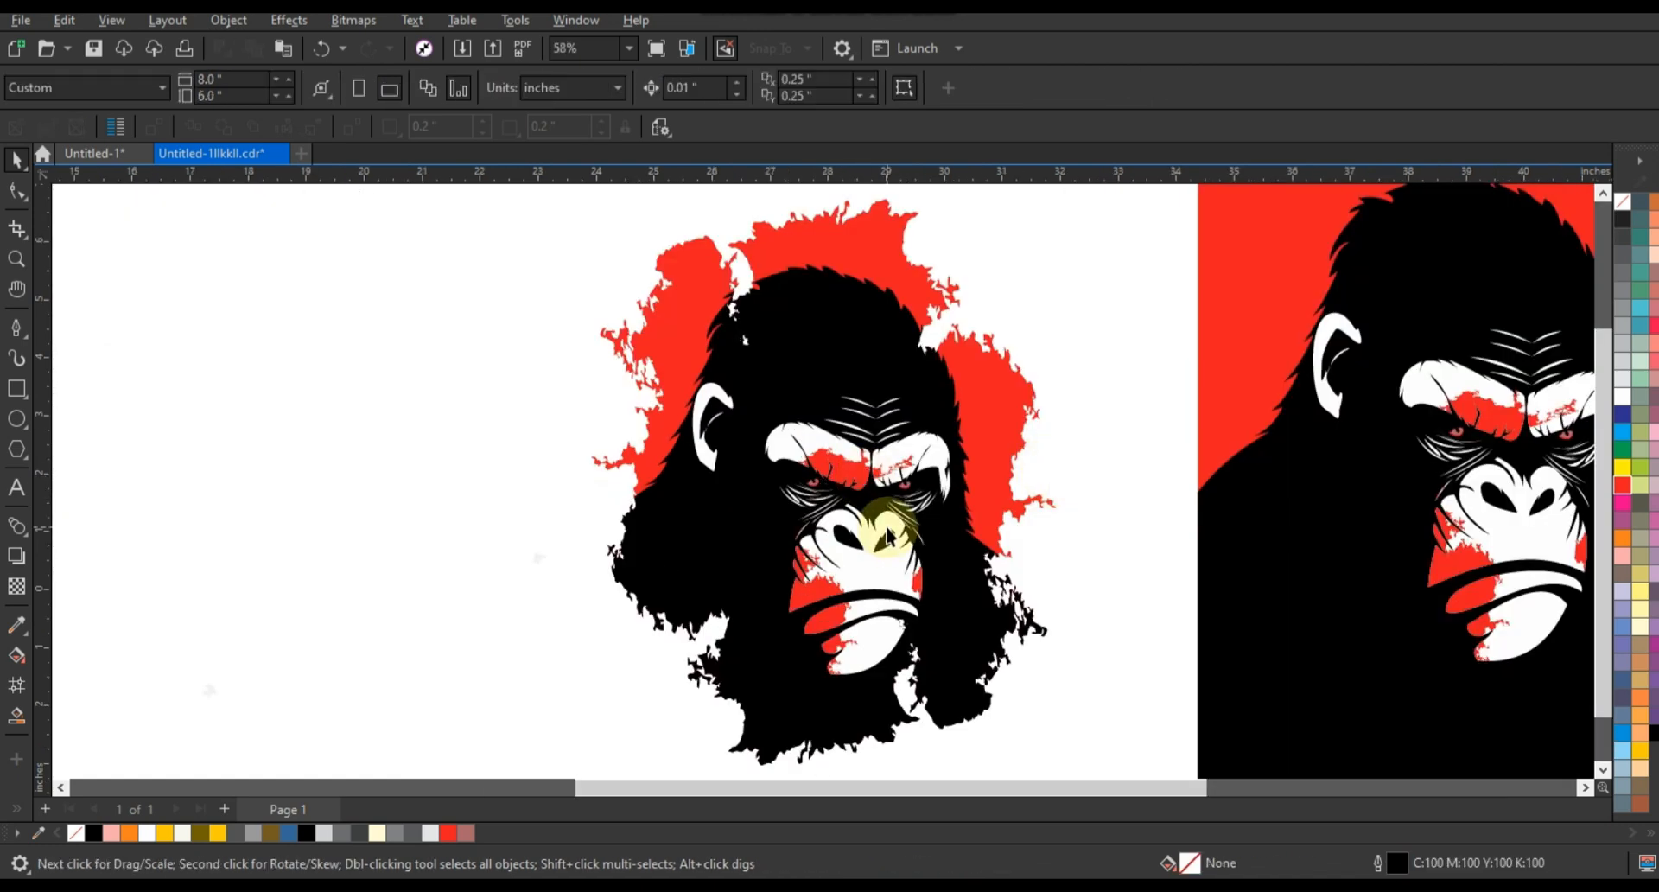
Step: Position the clipped gorilla design on the white T-shirt mockup and preview it full screen
{"action": "left_click", "coordinate": [889, 536]}
{"action": "scroll", "coordinate": [888, 536], "scroll_direction": "down", "scroll_amount": 3}
{"action": "left_click_drag", "start_coordinate": [899, 493], "coordinate": [873, 492]}
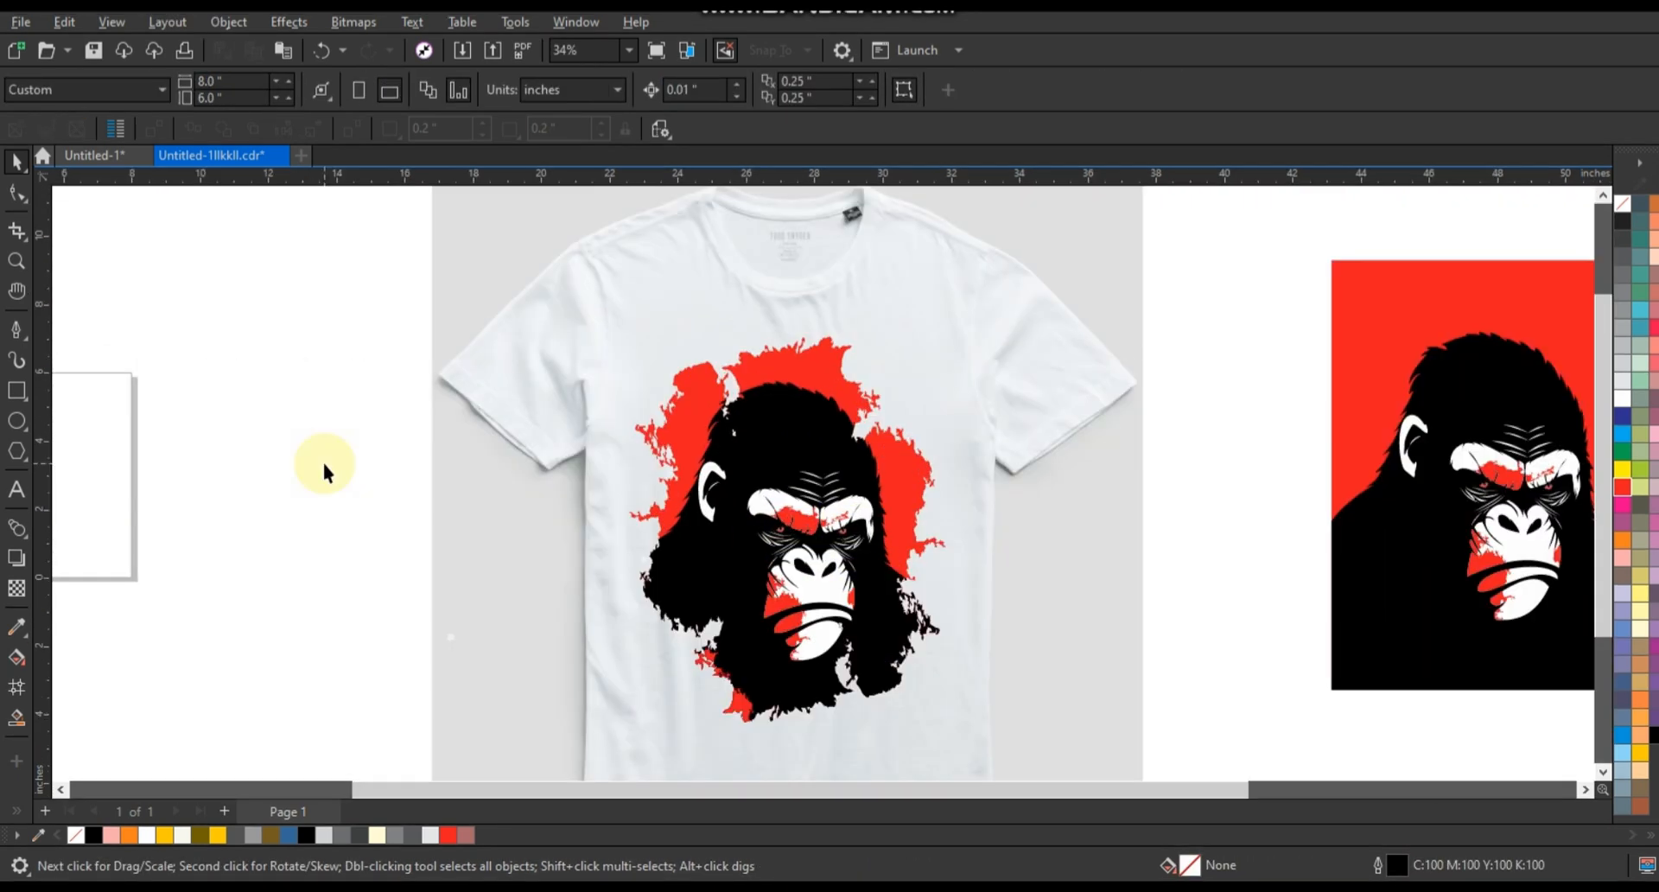
{"action": "key", "text": "F9"}
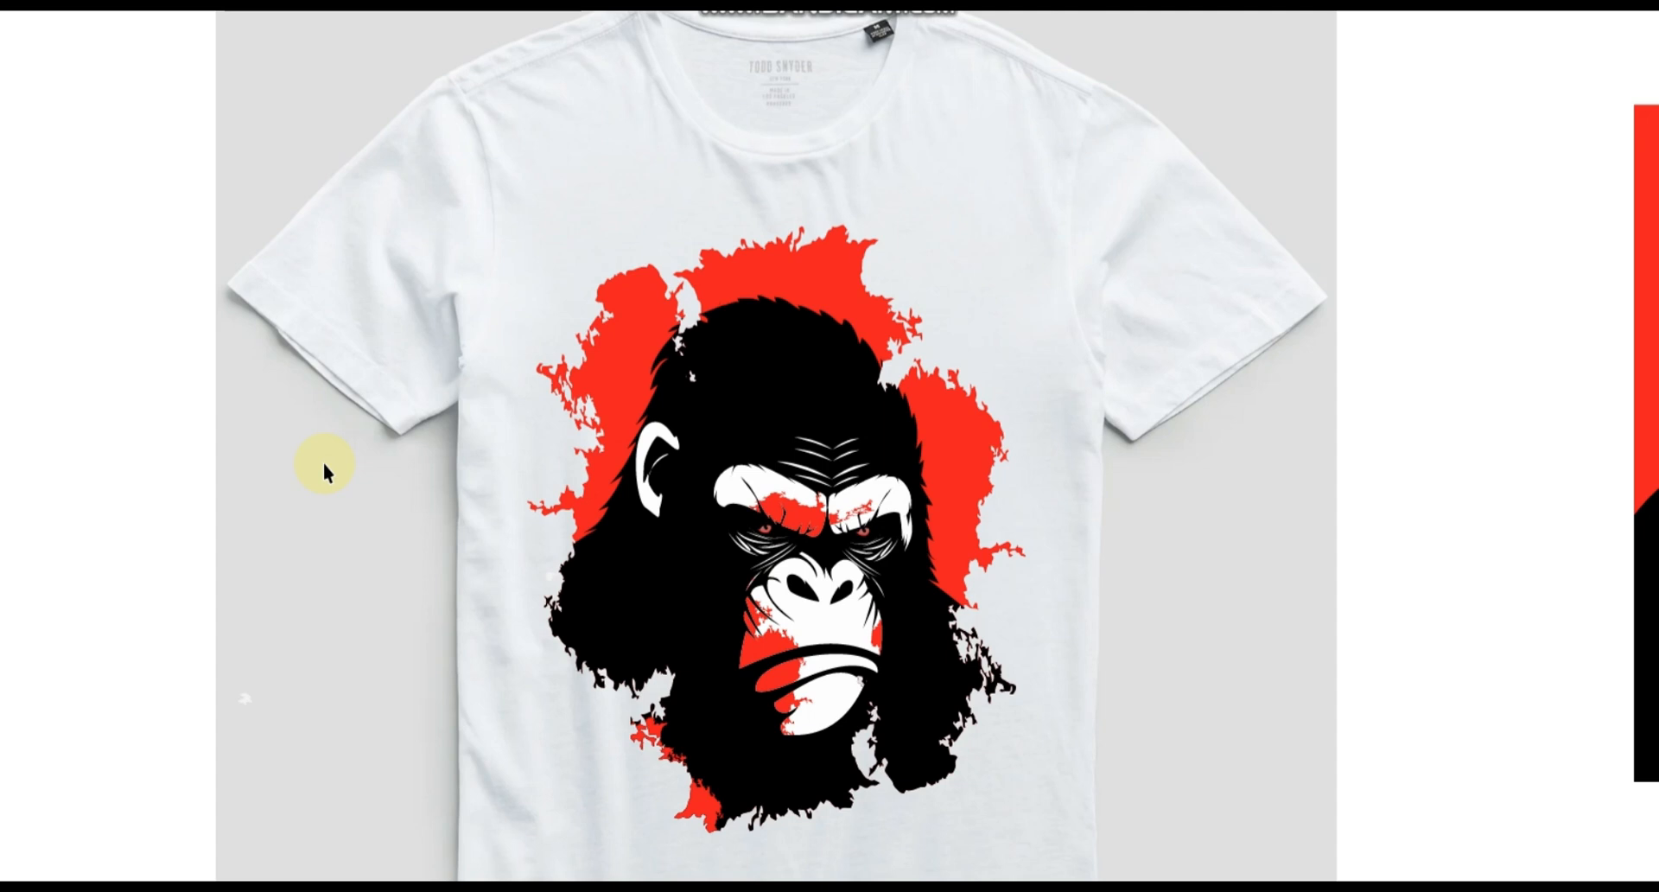